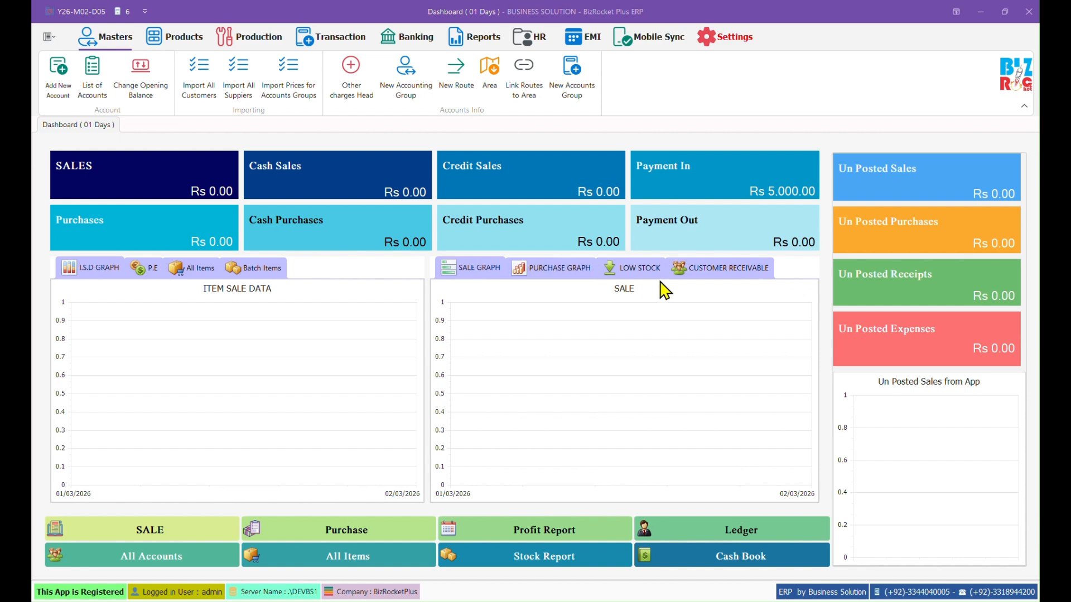
# Step: Glance at customer receivable balances, then open the Add New Account form (Account ID 199)
pyautogui.click(703, 270)
pyautogui.click(473, 273)
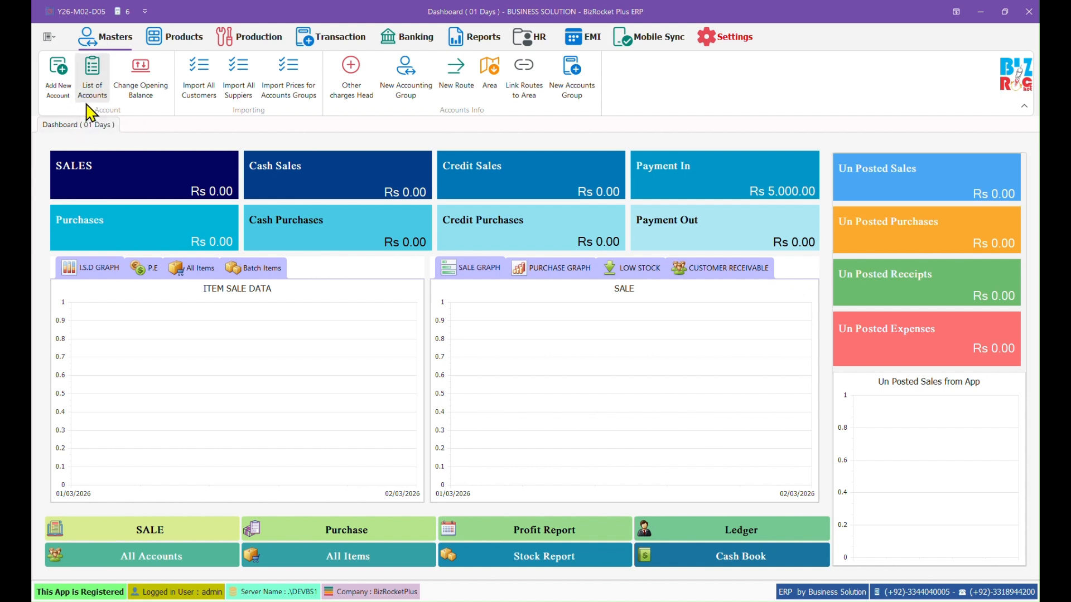
pyautogui.click(59, 95)
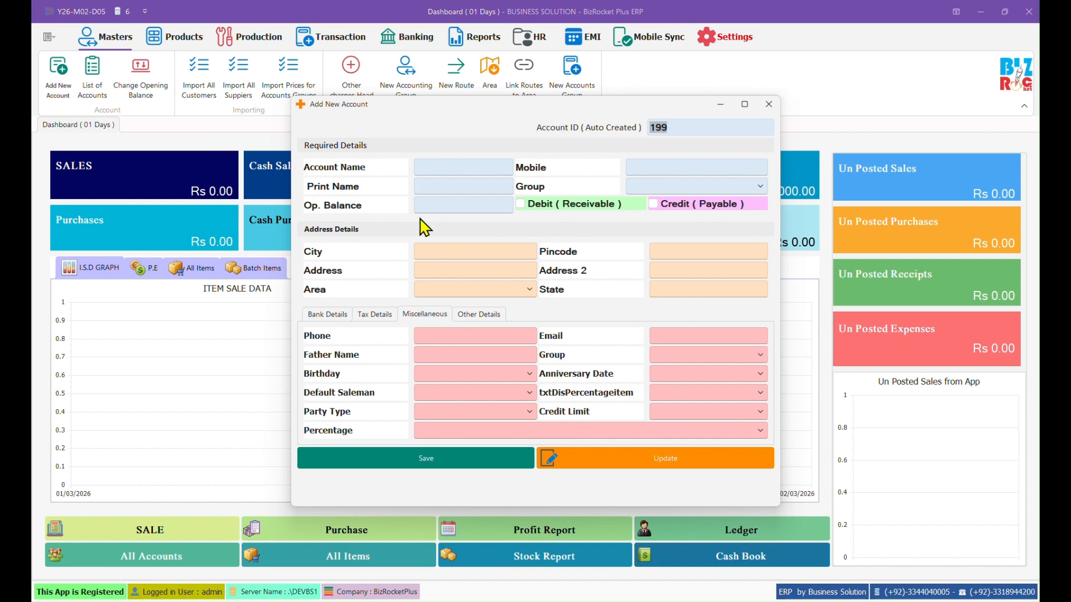
# Step: Enter the account name and mobile number, and put the account in the Customer group
pyautogui.click(463, 169)
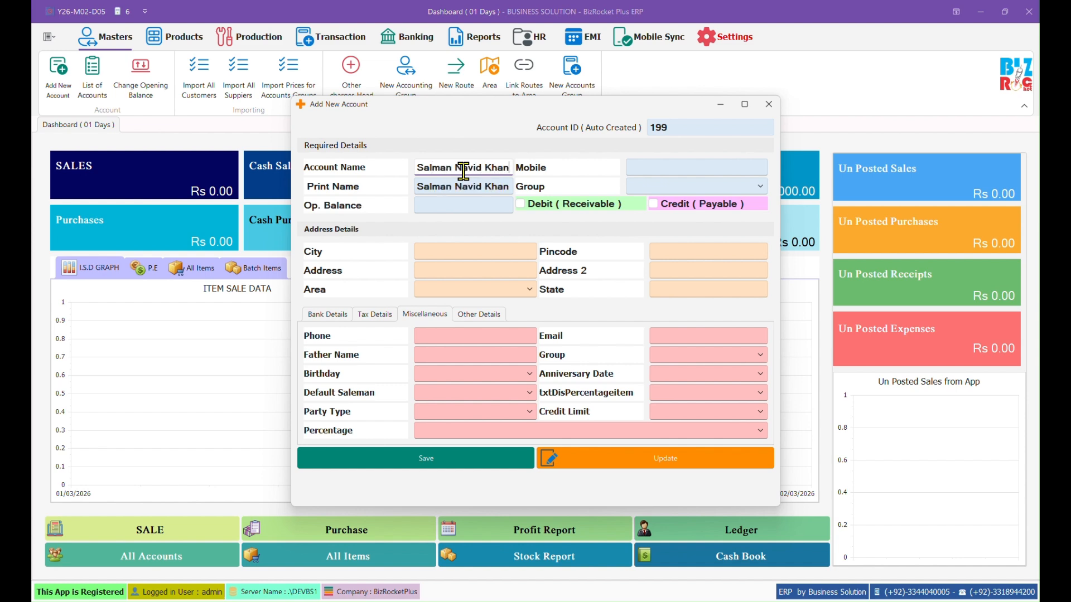
pyautogui.click(719, 163)
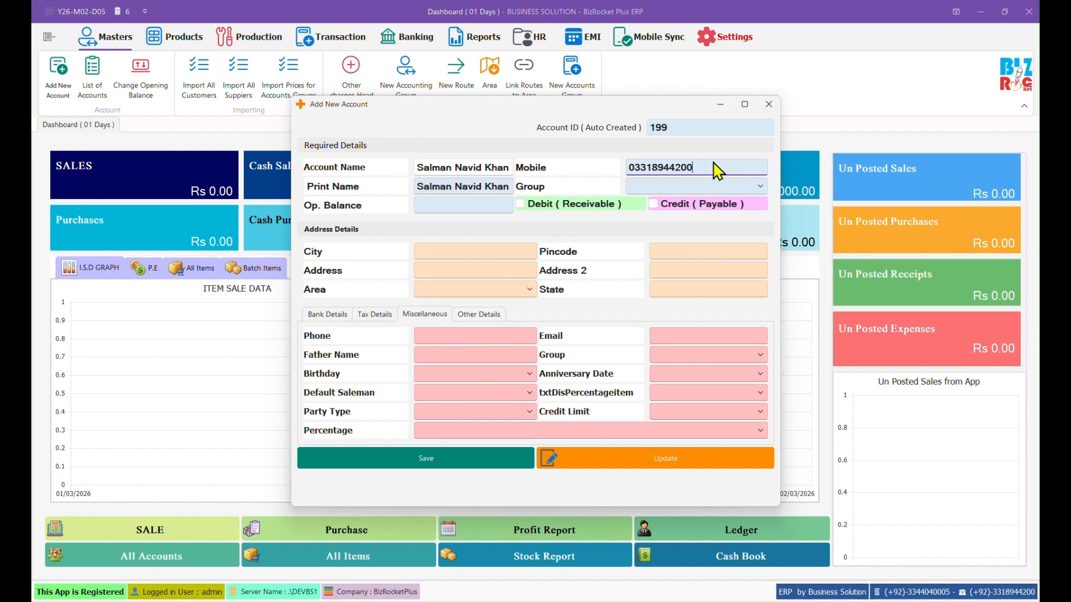
pyautogui.click(760, 187)
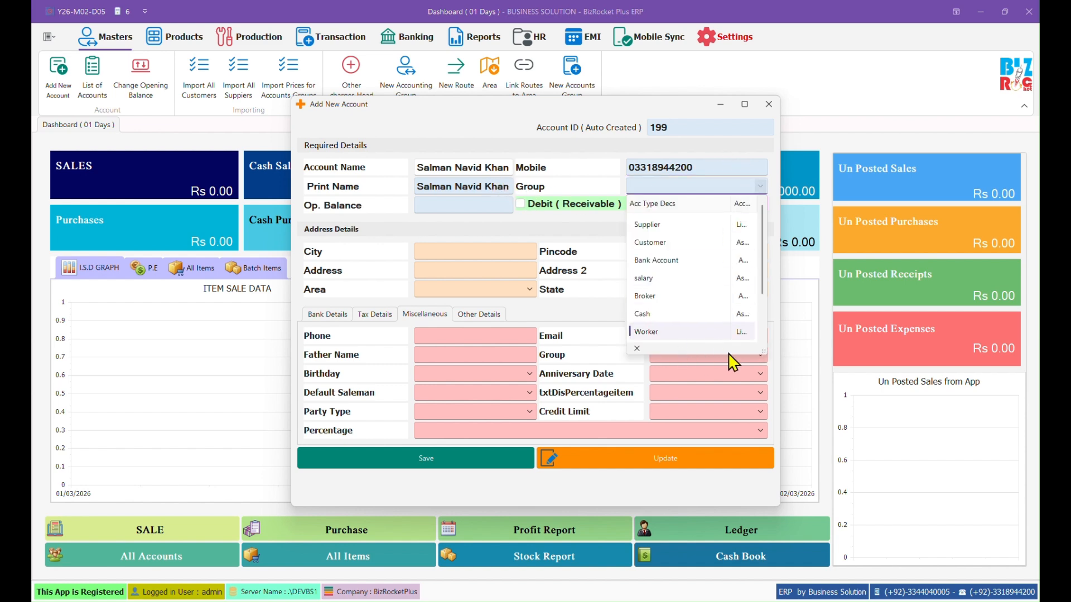
pyautogui.moveTo(763, 351); pyautogui.dragTo(832, 373)
pyautogui.scroll(-1, 765, 318)
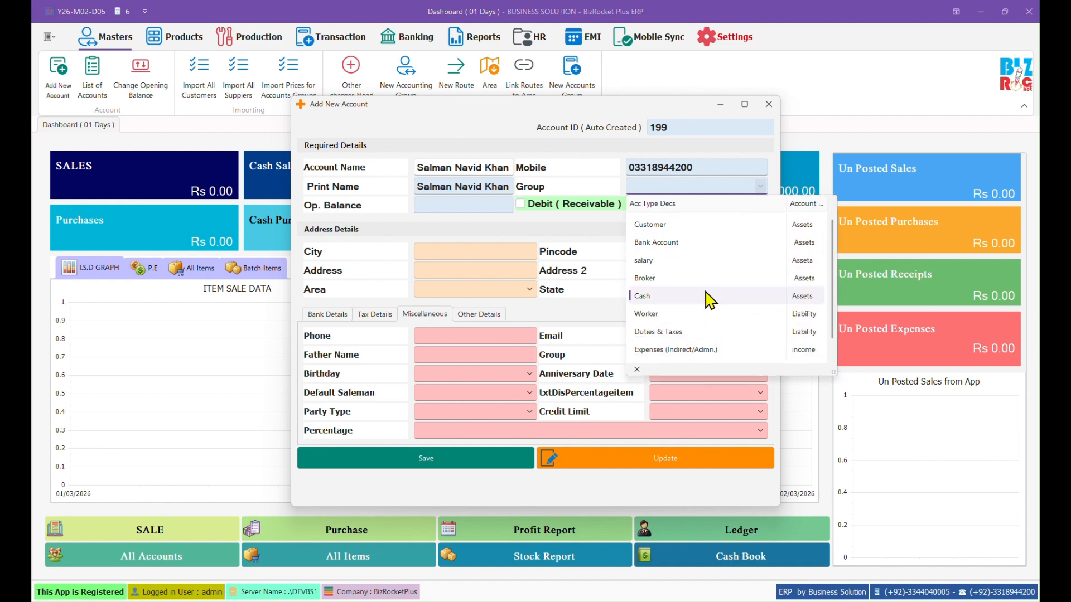
pyautogui.scroll(1, 710, 268)
pyautogui.scroll(-2, 686, 309)
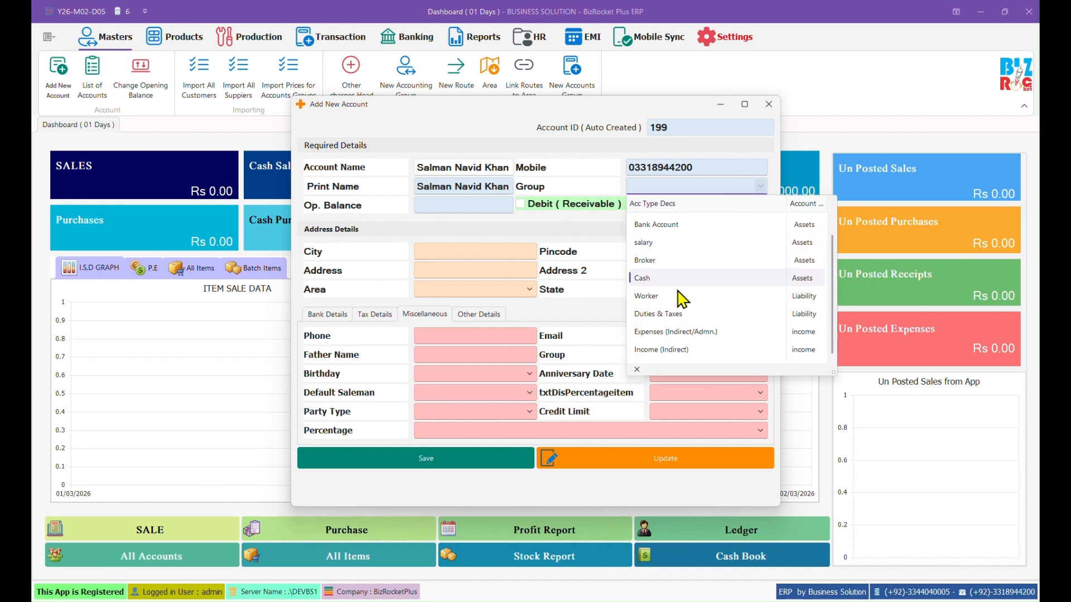
pyautogui.scroll(2, 680, 298)
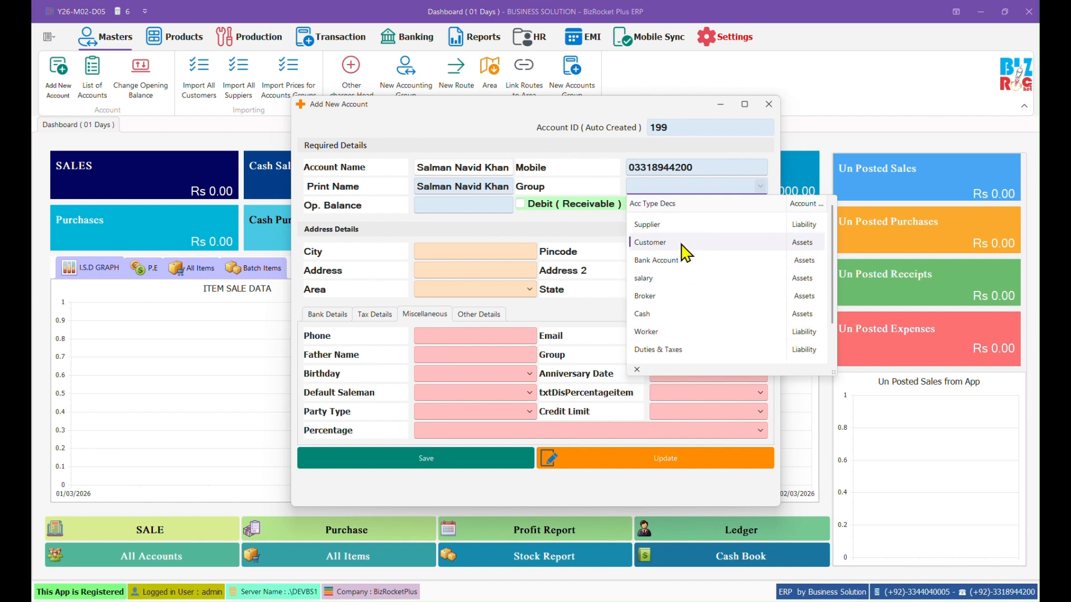
pyautogui.click(650, 251)
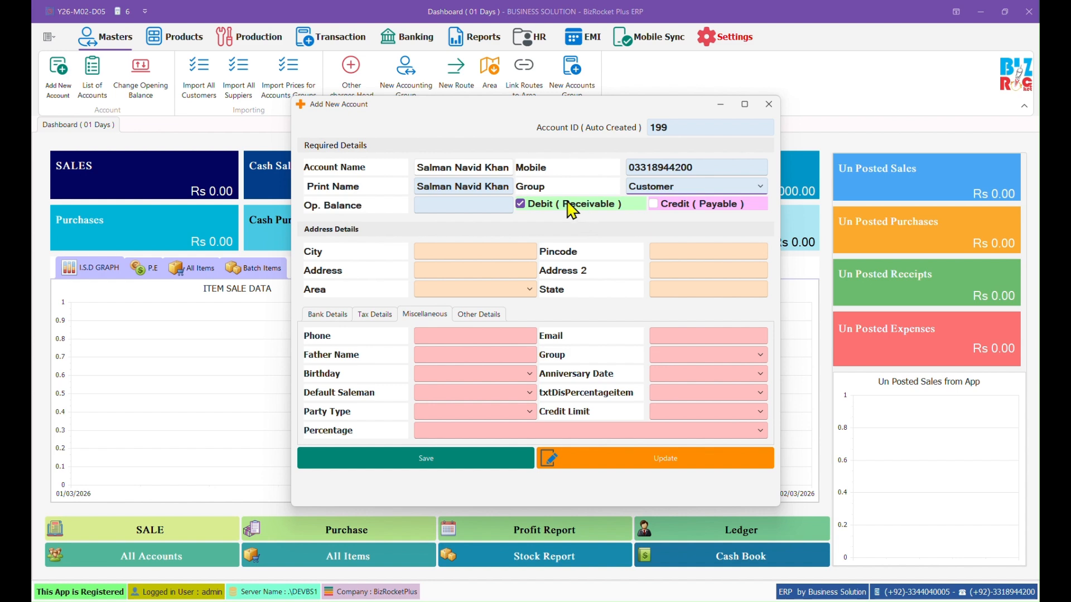
# Step: Give account 199 a 12000 debit opening balance, save it without printing, and close the form
pyautogui.click(451, 205)
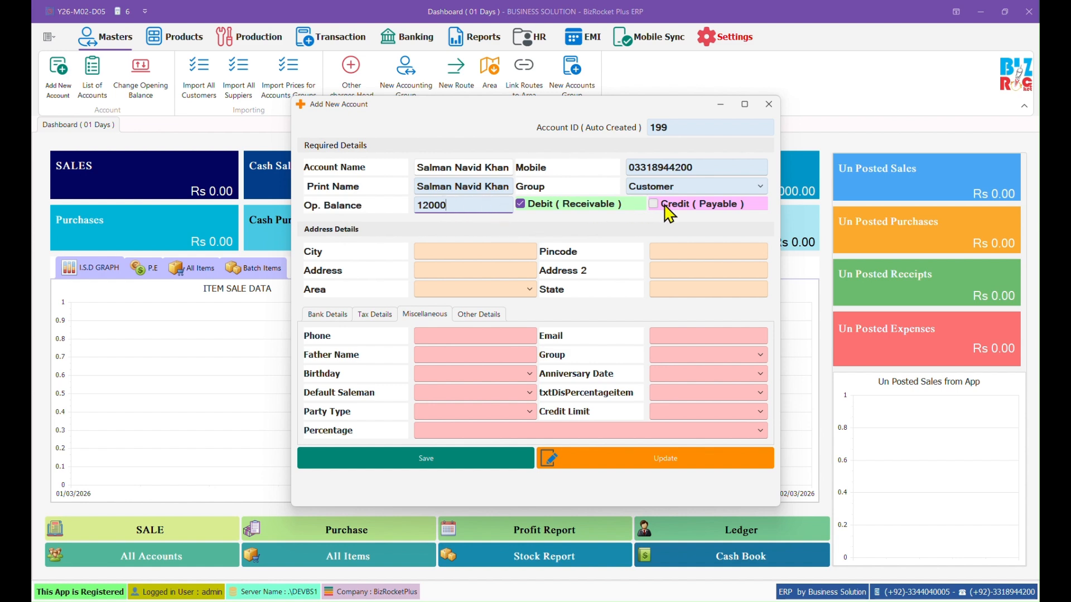
pyautogui.moveTo(462, 205); pyautogui.dragTo(407, 205)
pyautogui.click(456, 457)
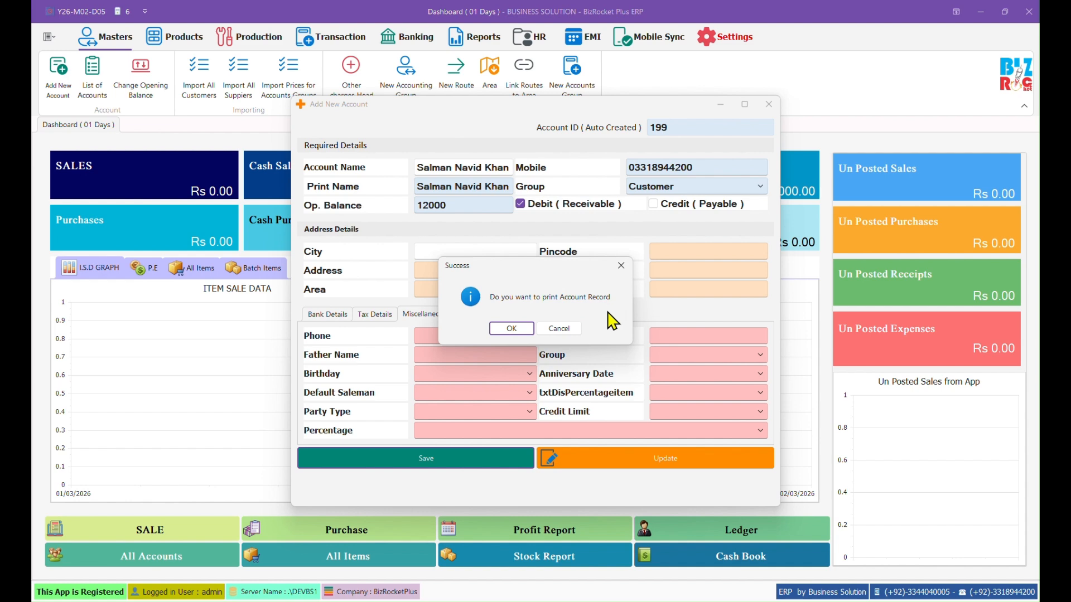
pyautogui.click(567, 332)
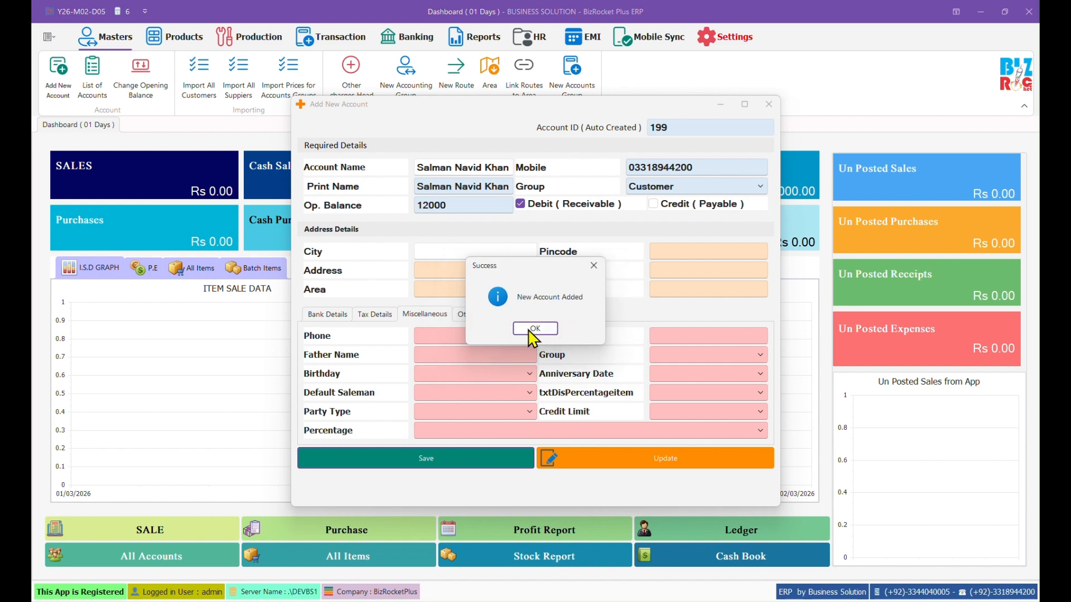
pyautogui.click(535, 329)
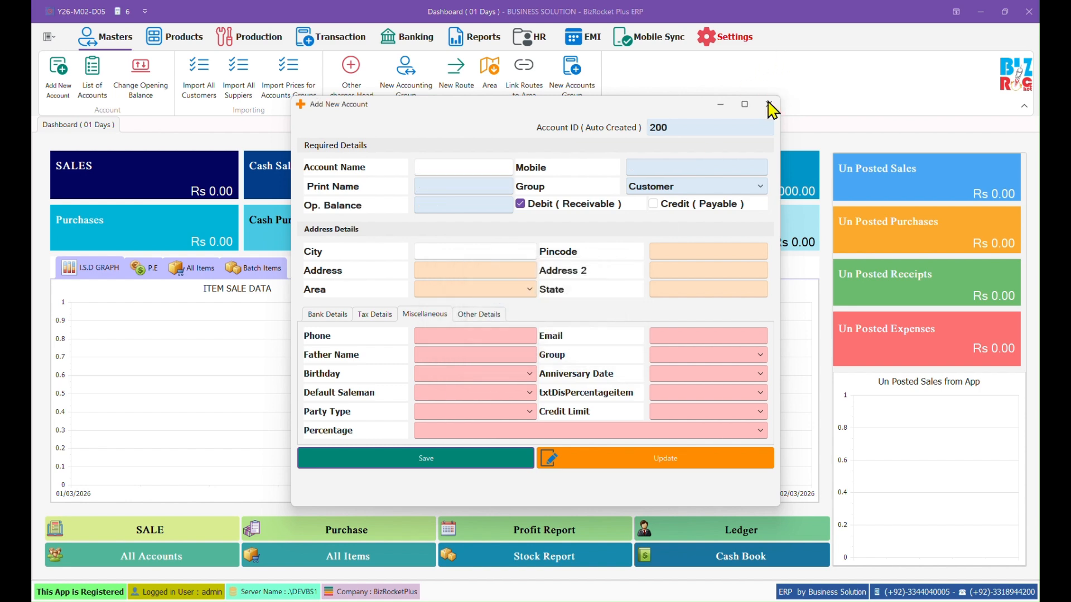
pyautogui.click(768, 105)
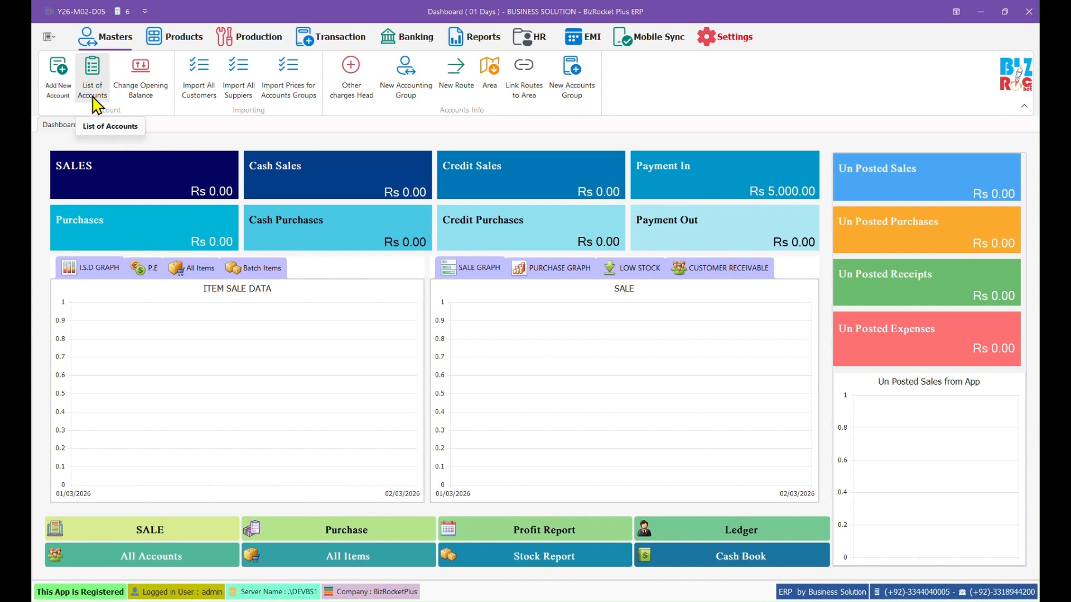
pyautogui.click(103, 98)
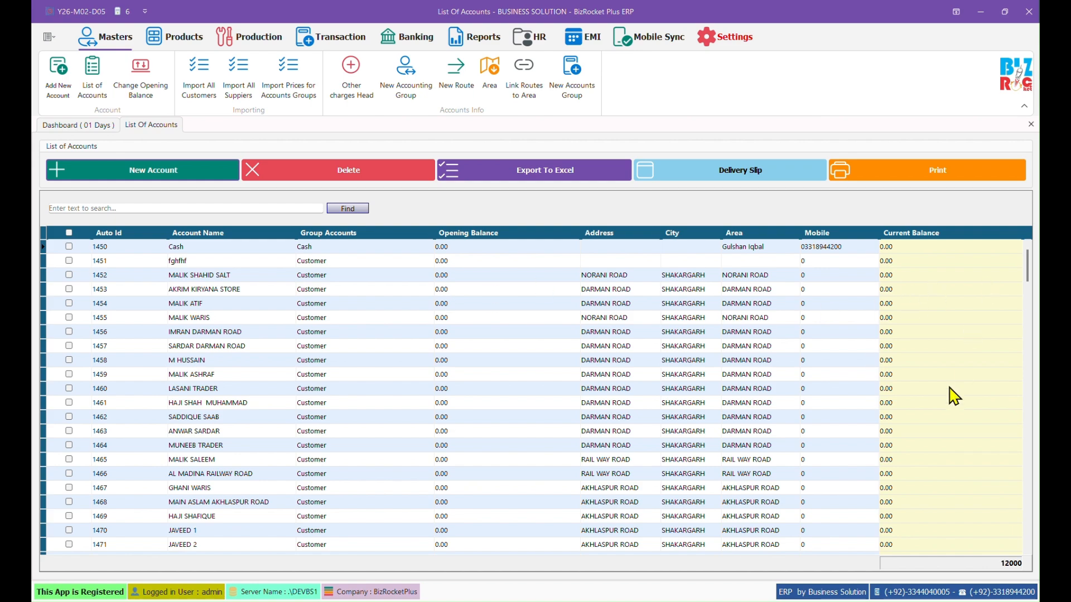
pyautogui.scroll(-8, 800, 389)
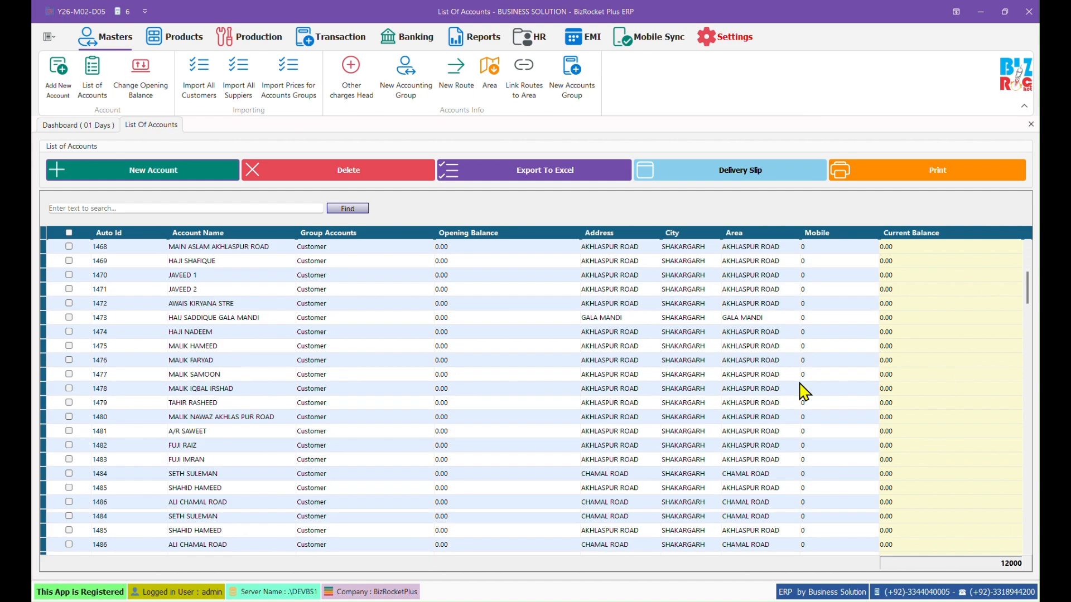
pyautogui.moveTo(1027, 304); pyautogui.dragTo(1008, 553)
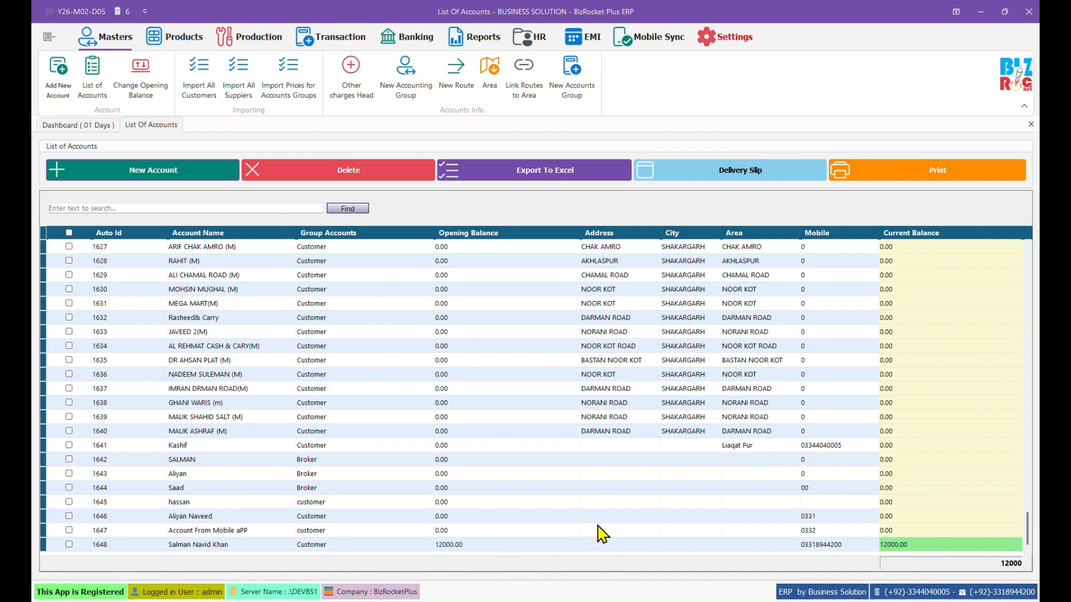
pyautogui.click(904, 548)
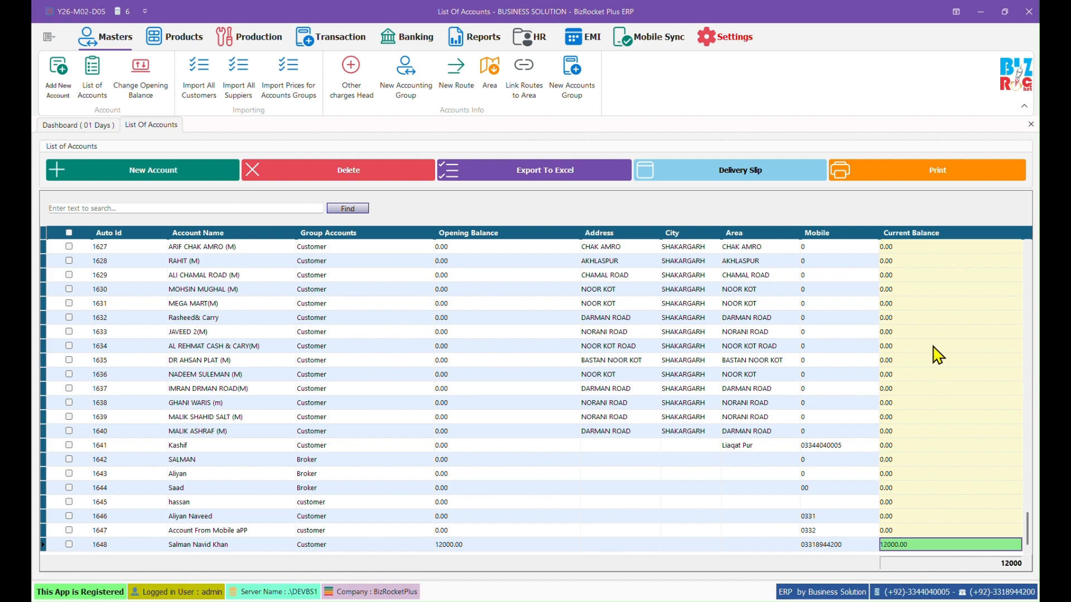
pyautogui.click(921, 306)
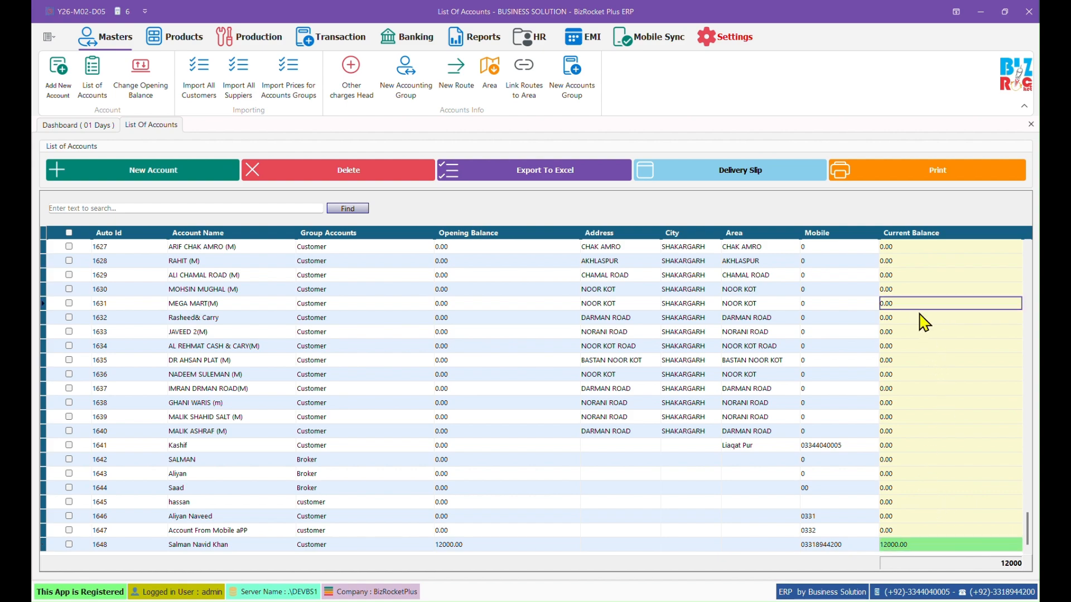
pyautogui.moveTo(1031, 538); pyautogui.dragTo(1025, 569)
pyautogui.click(431, 230)
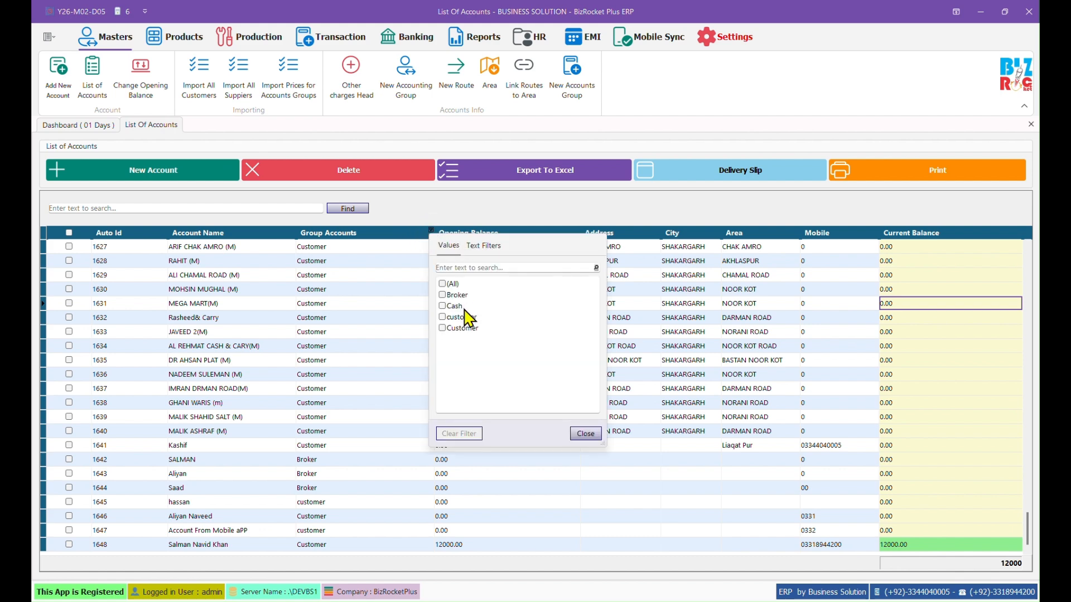
pyautogui.click(442, 328)
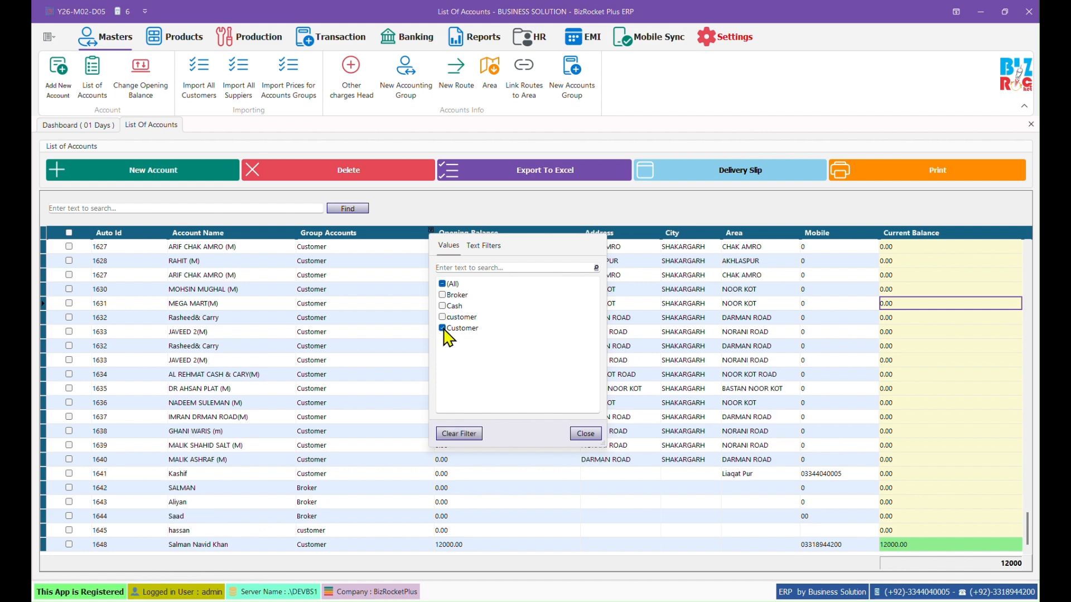
pyautogui.click(585, 433)
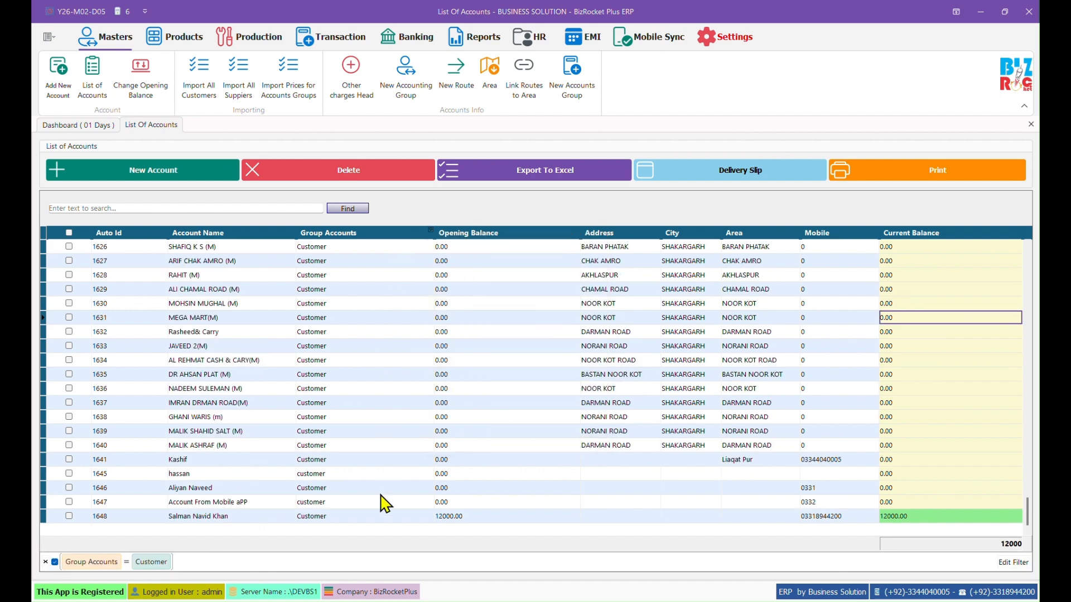
pyautogui.scroll(2, 413, 474)
pyautogui.scroll(10, 419, 473)
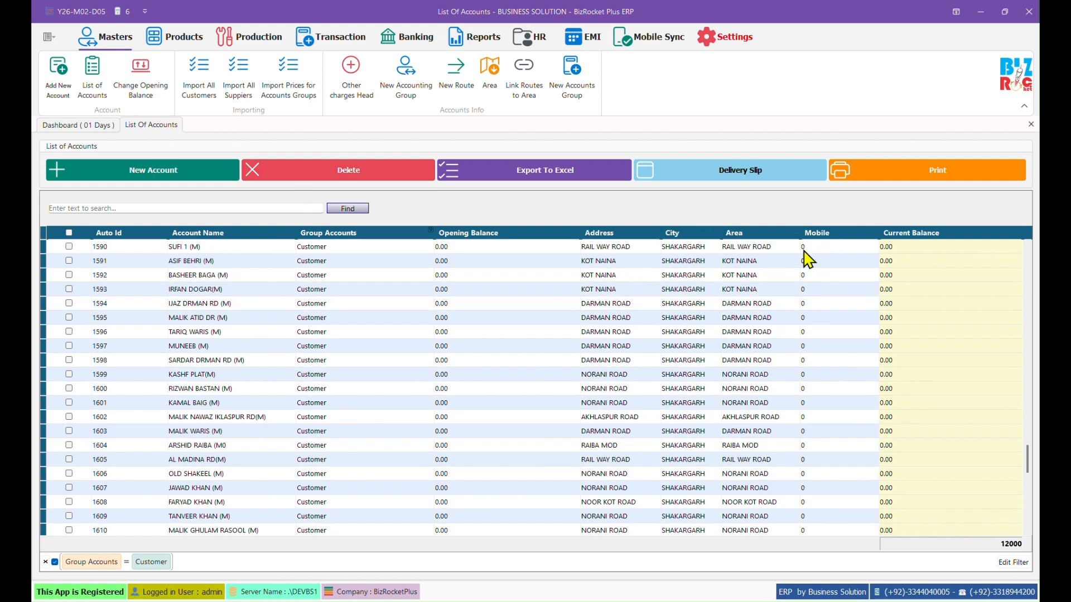
pyautogui.scroll(-4, 615, 431)
pyautogui.scroll(-5, 615, 431)
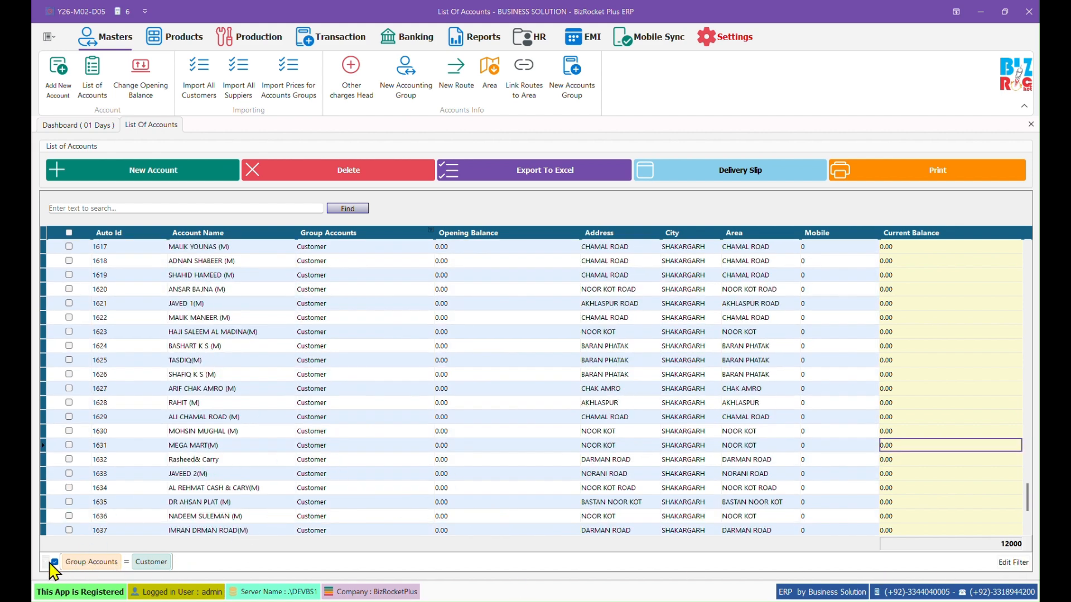
pyautogui.click(45, 562)
pyautogui.scroll(-4, 848, 540)
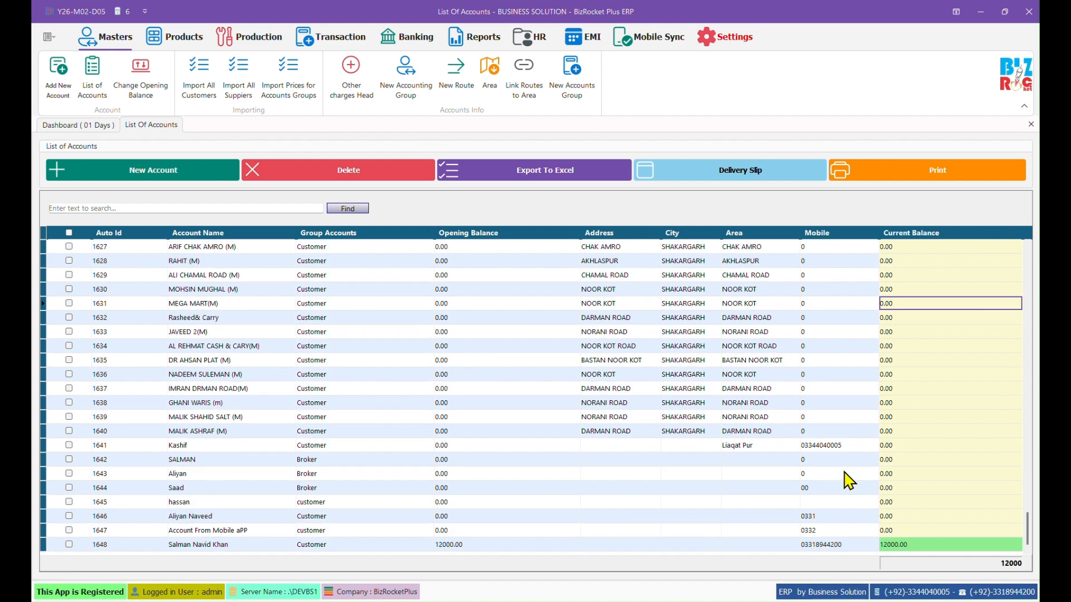
pyautogui.click(1031, 124)
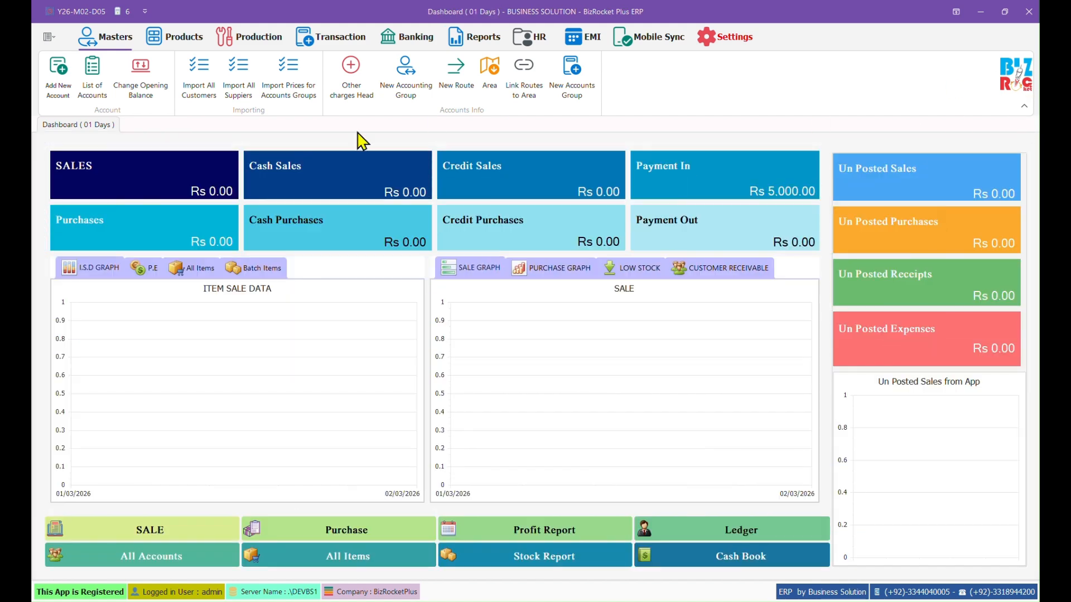
pyautogui.click(144, 98)
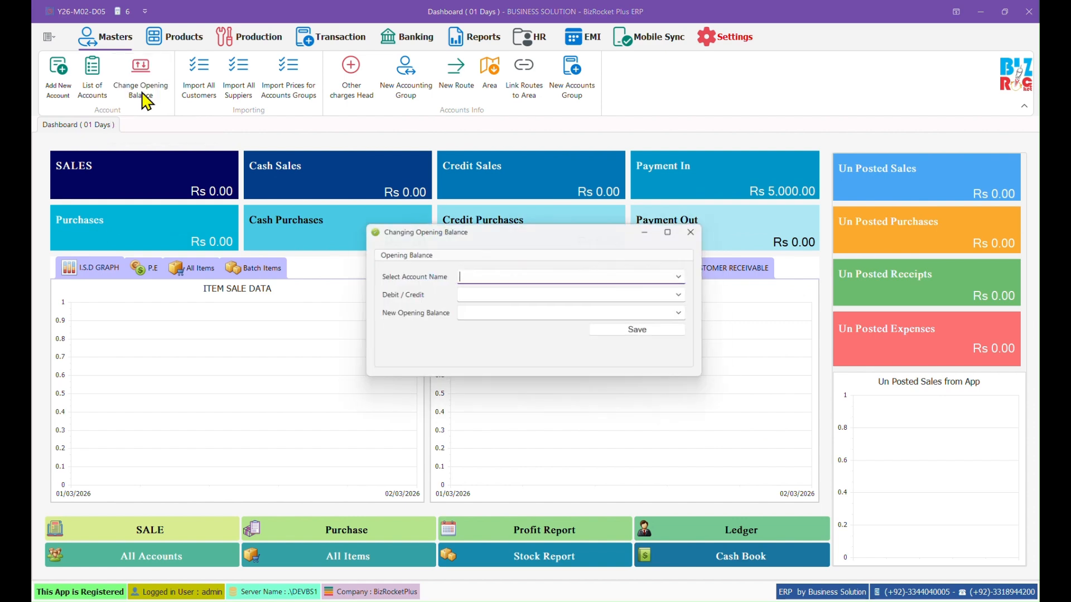
pyautogui.click(688, 278)
pyautogui.moveTo(692, 322); pyautogui.dragTo(688, 462)
pyautogui.click(611, 461)
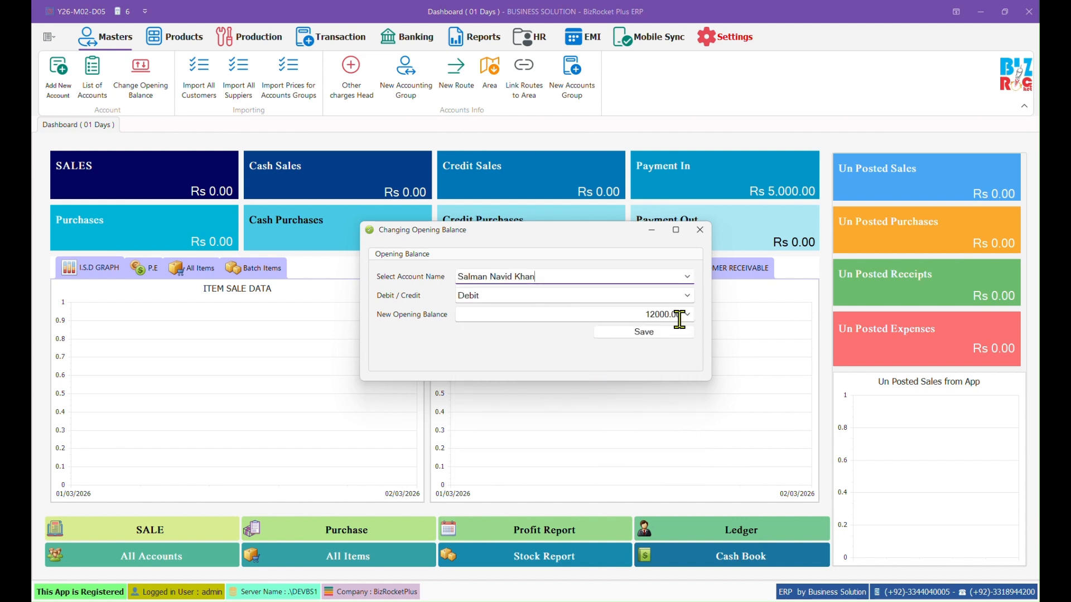
pyautogui.click(701, 231)
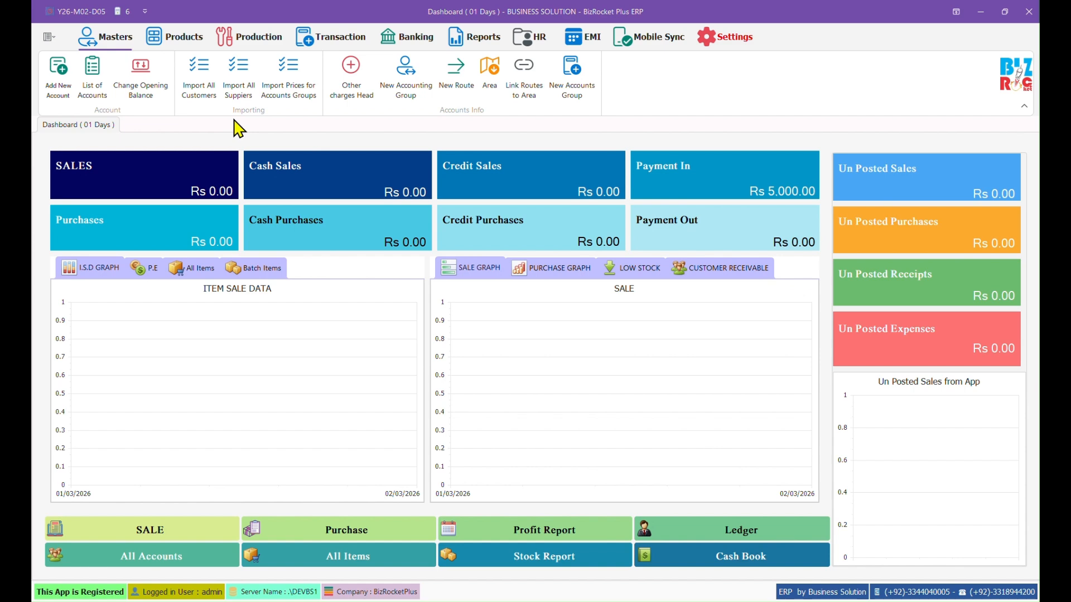
# Step: Open the customer Excel import page, then discard a new accounting group with parent Expense
pyautogui.click(199, 87)
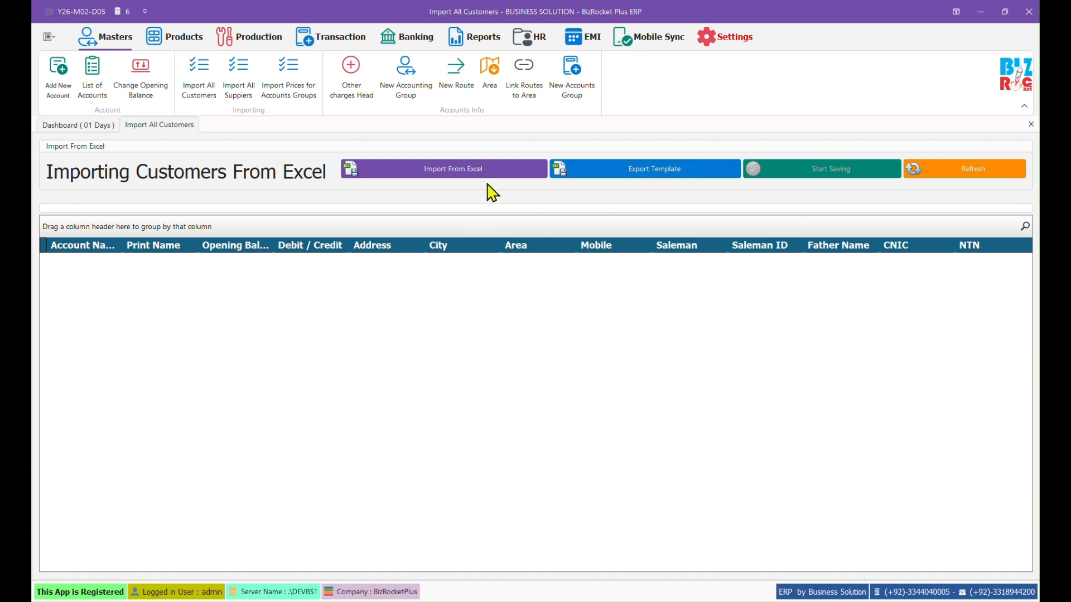
pyautogui.click(413, 91)
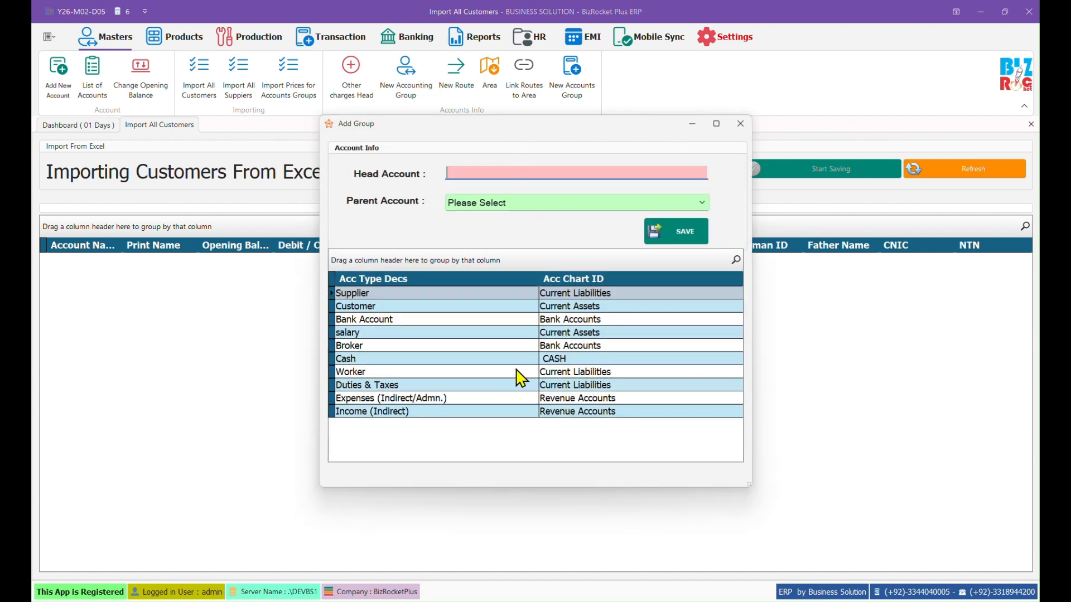
pyautogui.click(692, 203)
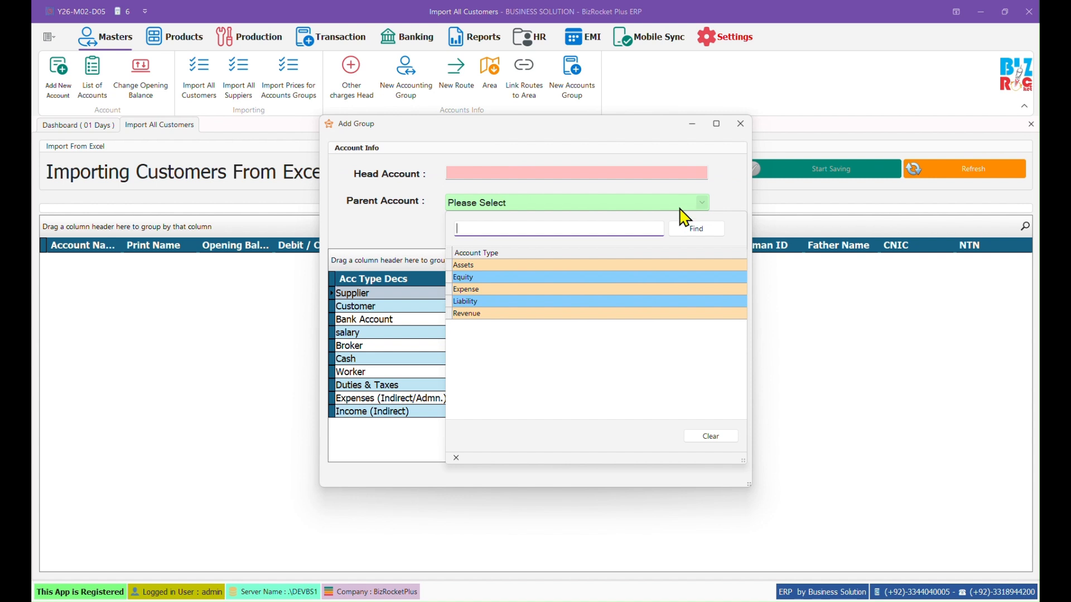
pyautogui.click(615, 290)
pyautogui.click(740, 124)
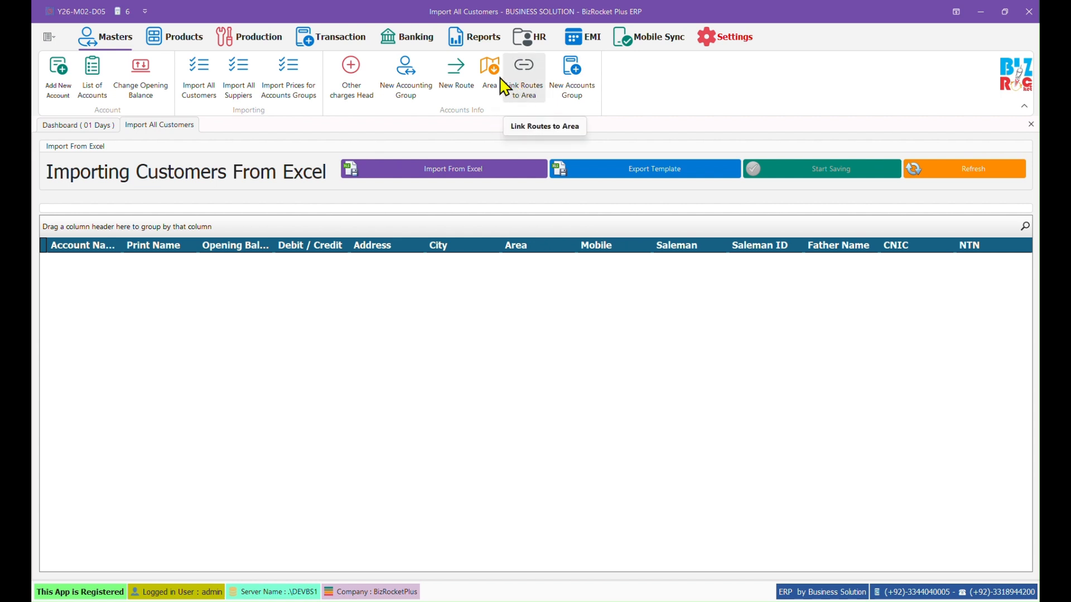
pyautogui.click(173, 39)
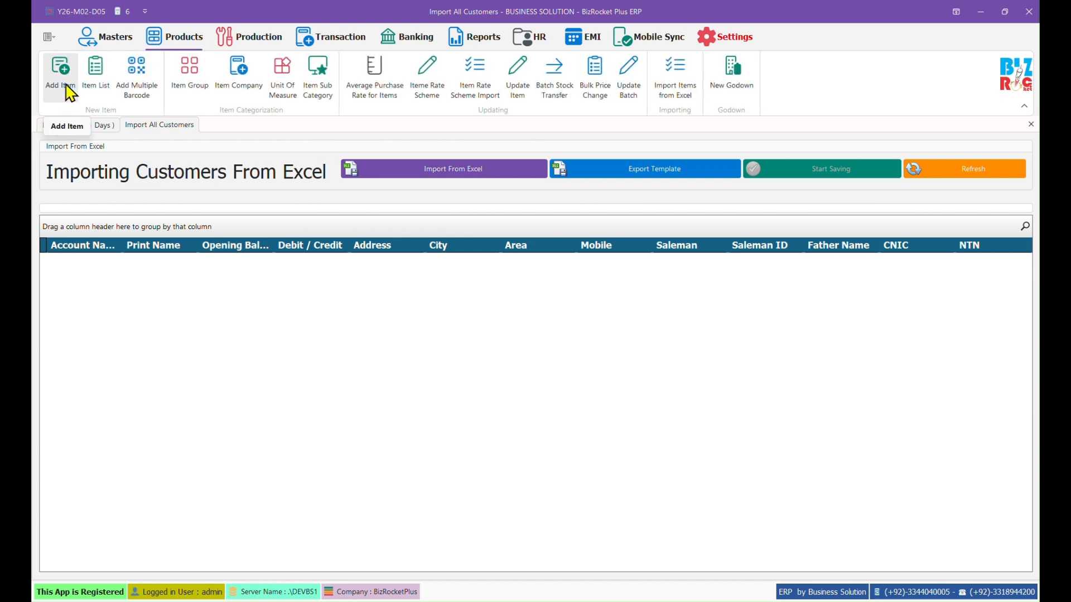
# Step: Start new item Lays with short name lys, creating company LU and selecting it
pyautogui.click(67, 87)
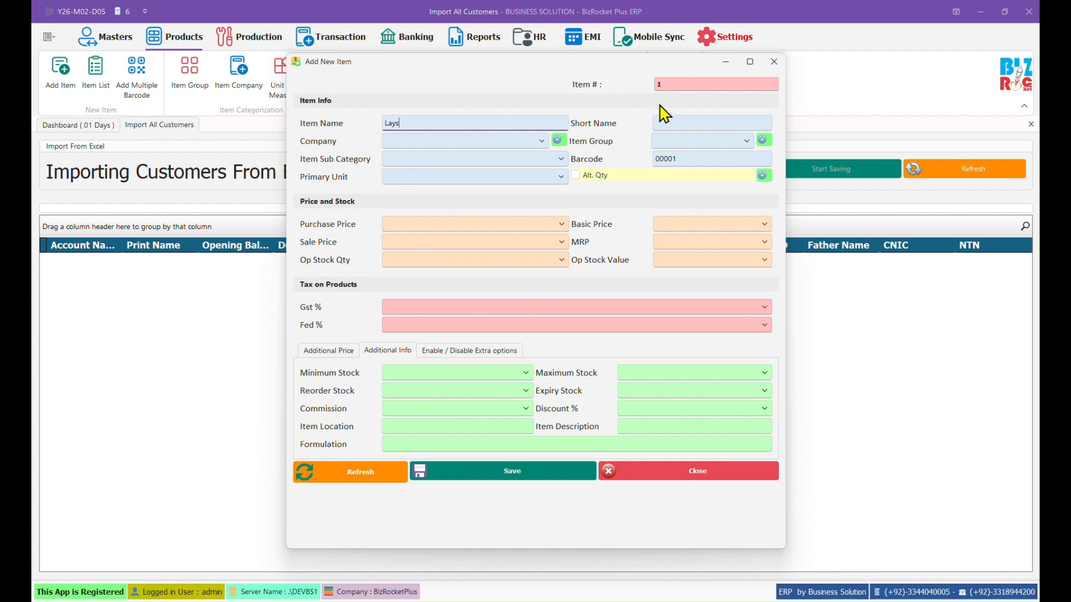
pyautogui.click(671, 124)
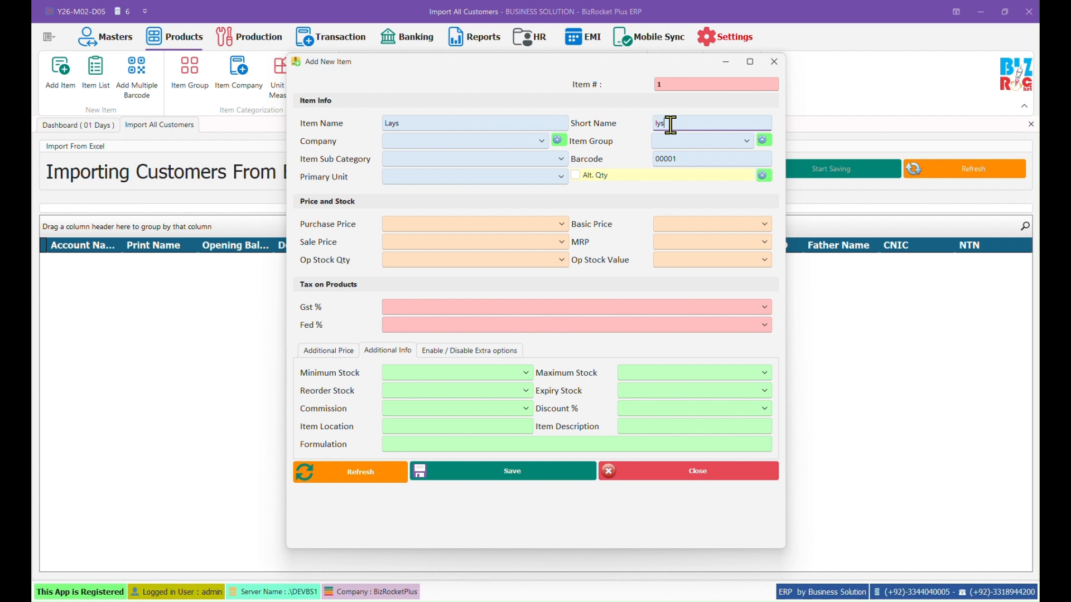
pyautogui.click(494, 140)
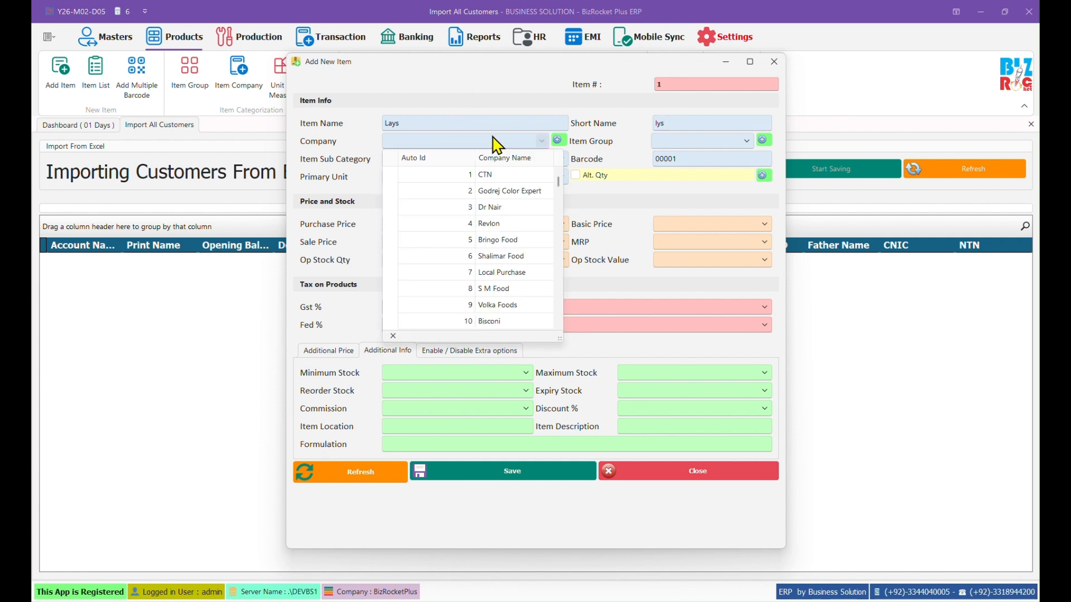
pyautogui.click(558, 141)
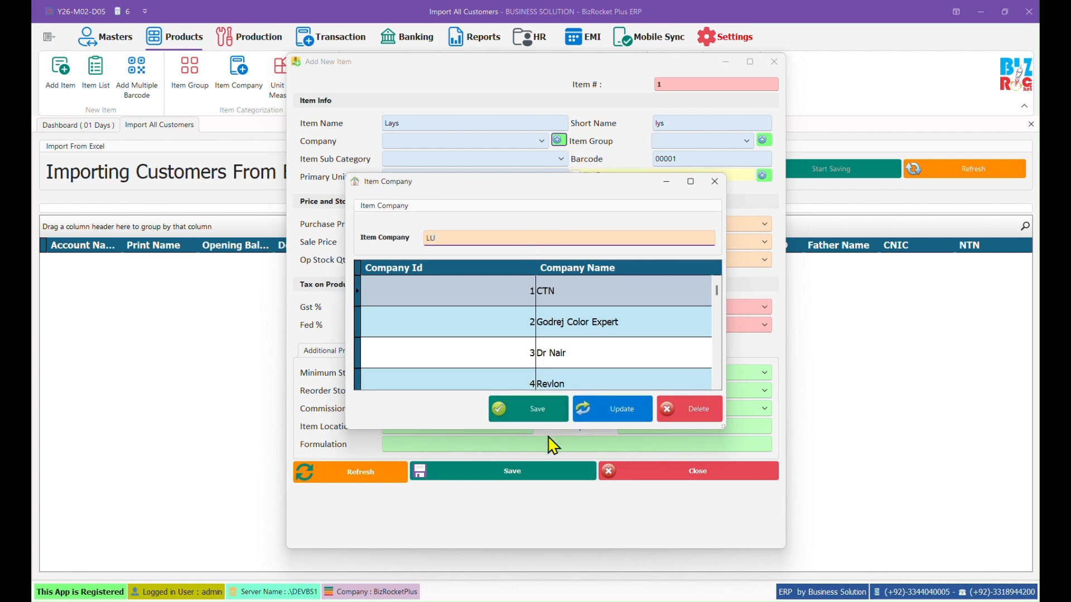
pyautogui.write('LU')
pyautogui.click(546, 413)
pyautogui.click(553, 322)
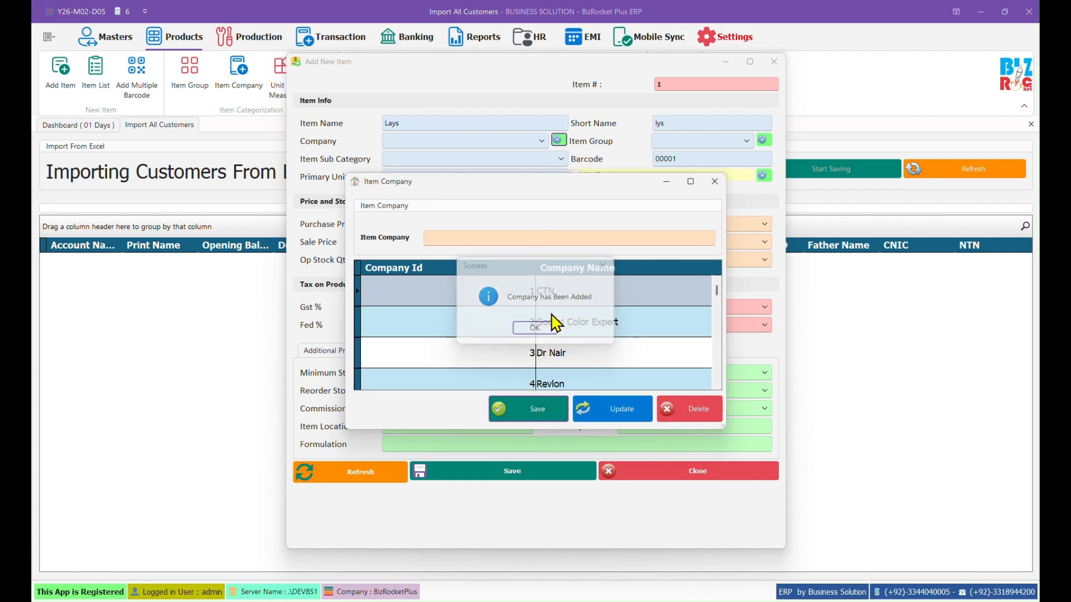
pyautogui.click(714, 182)
pyautogui.click(521, 141)
pyautogui.scroll(-8, 513, 268)
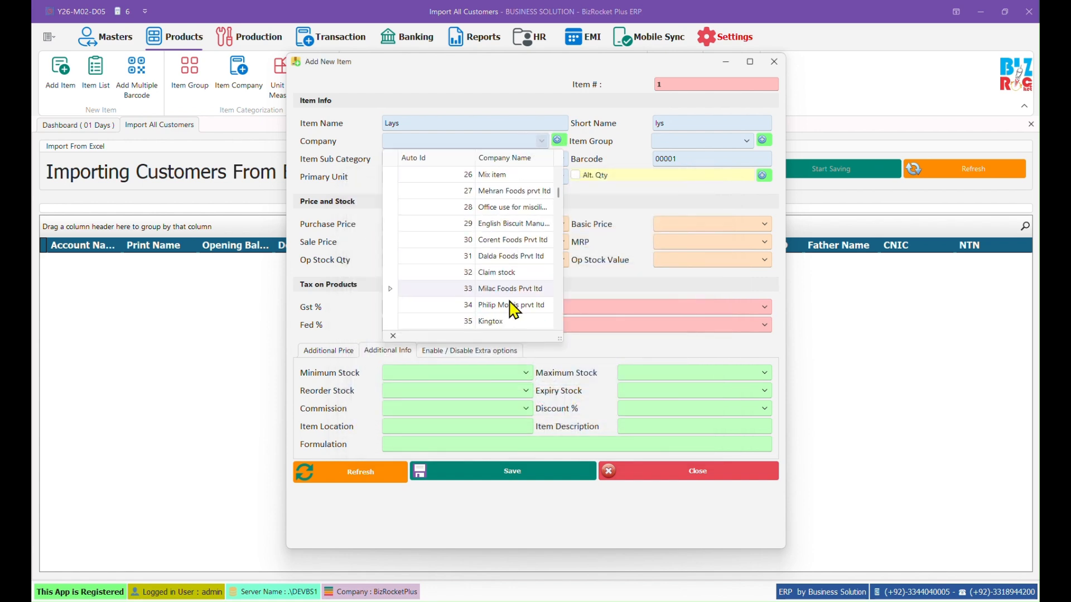
pyautogui.scroll(-2, 509, 302)
pyautogui.moveTo(558, 194); pyautogui.dragTo(550, 321)
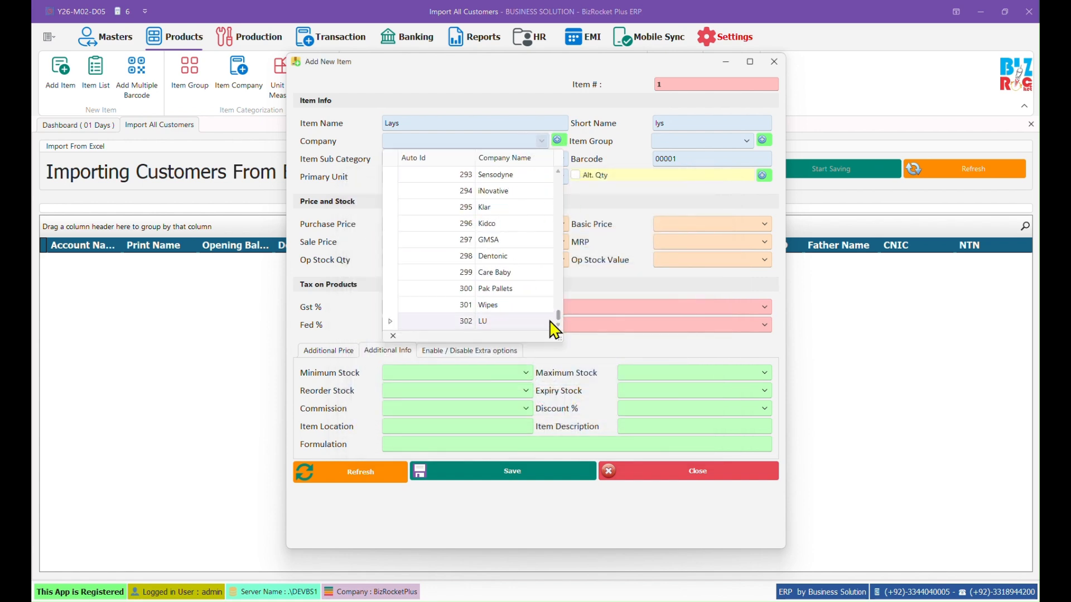
pyautogui.click(512, 322)
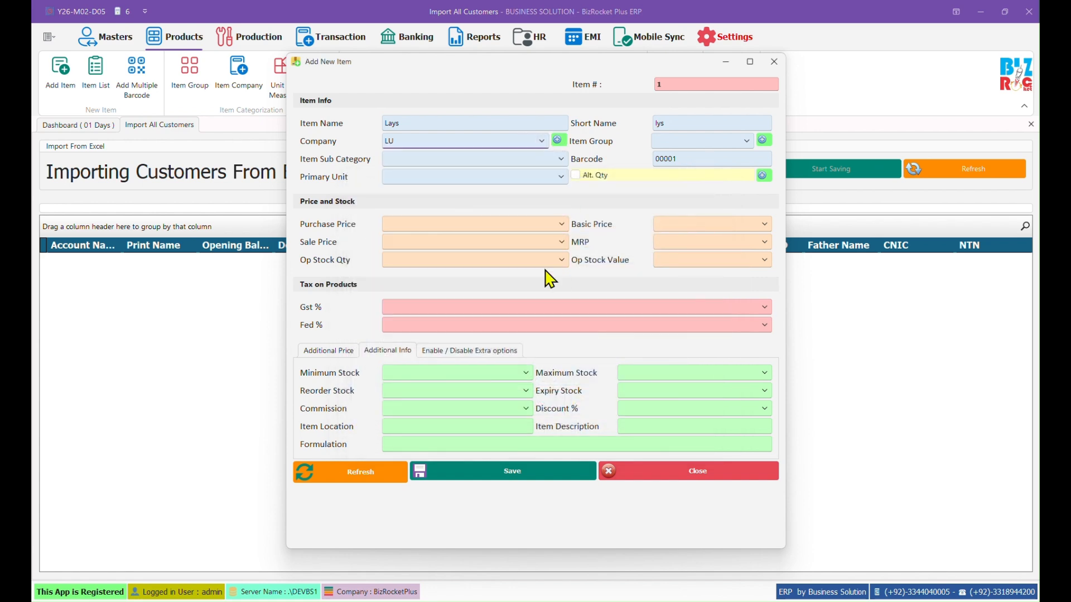
# Step: Set the item group to the existing Snacks group after the duplicate-name error
pyautogui.click(746, 141)
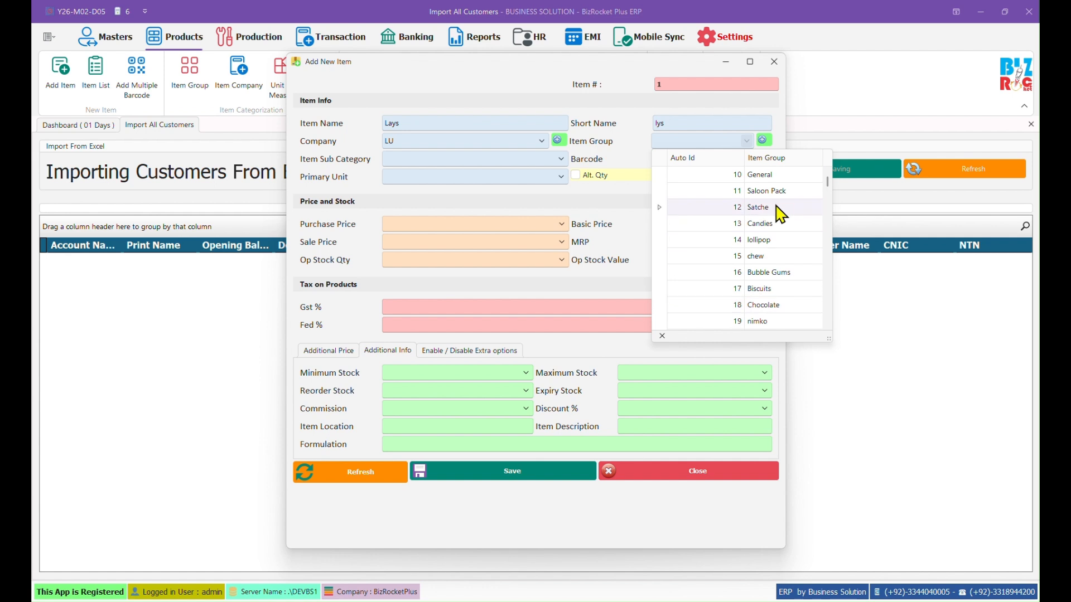
pyautogui.scroll(-4, 768, 267)
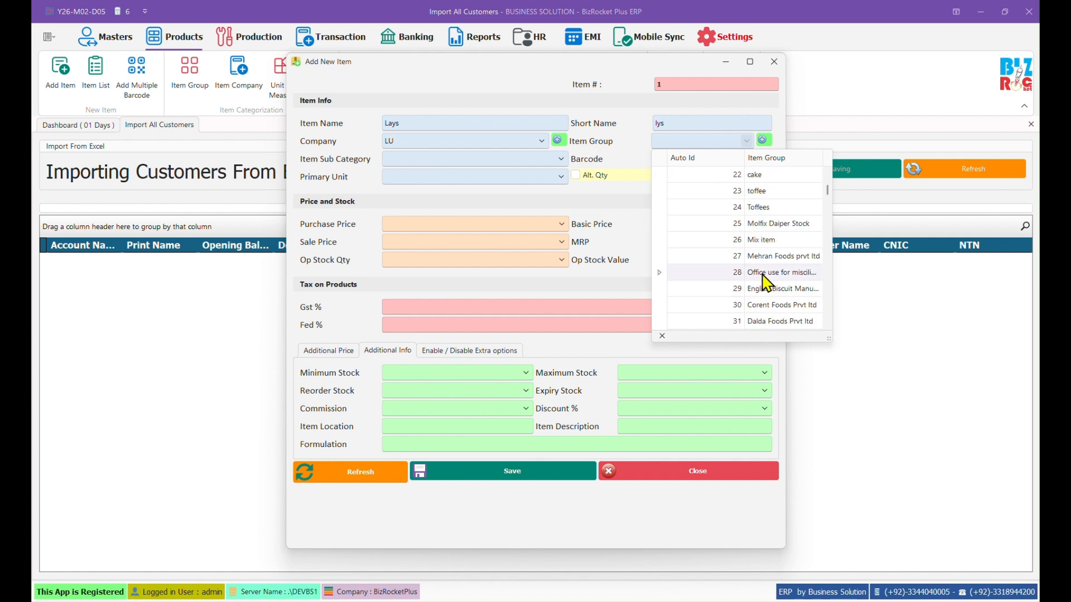
pyautogui.click(764, 139)
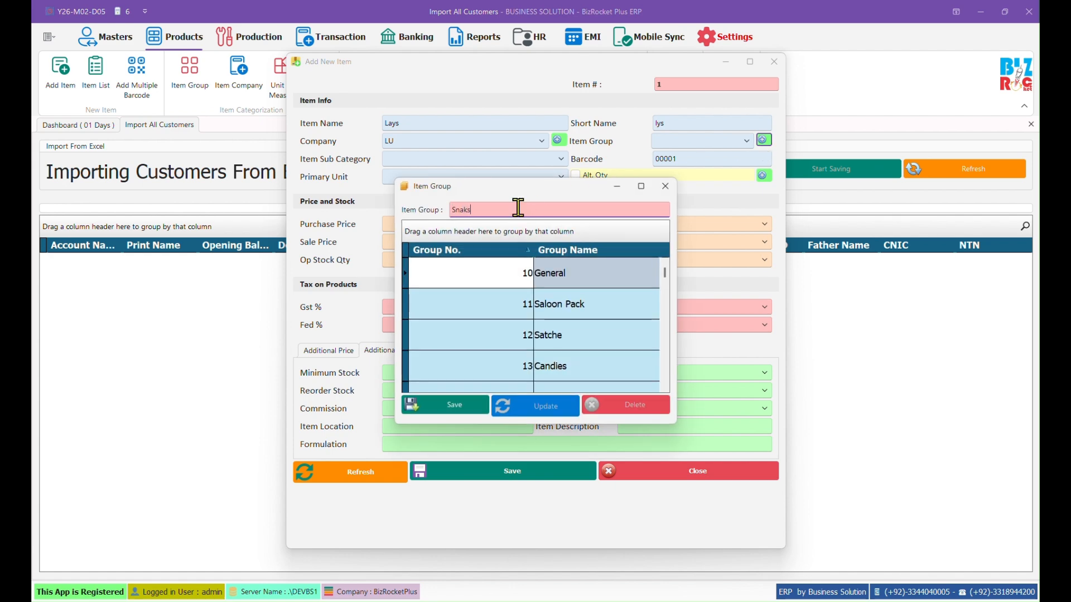
pyautogui.write('Snacks')
pyautogui.click(471, 411)
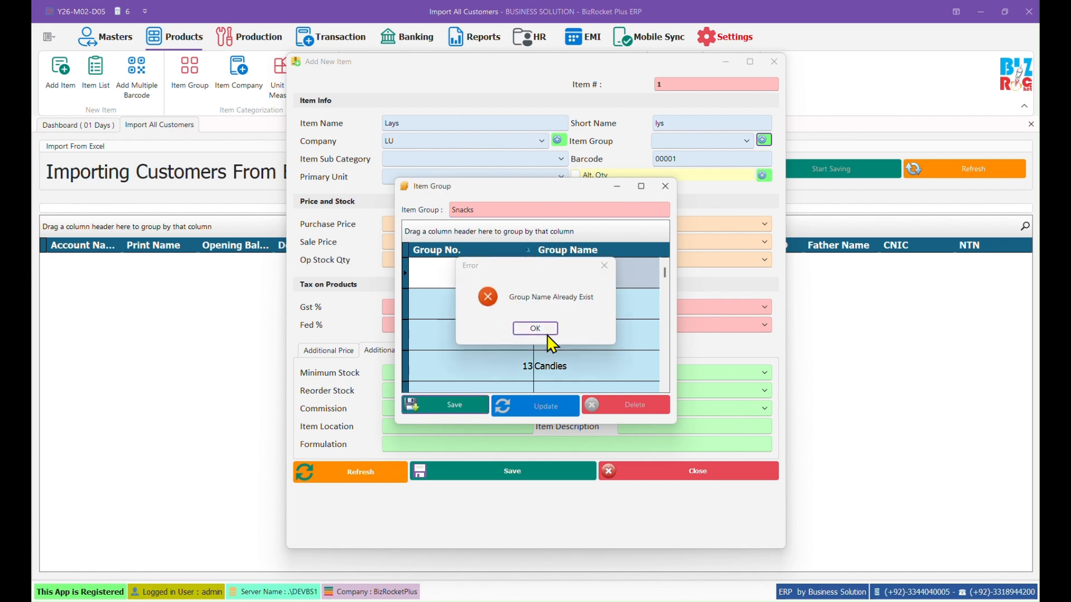
pyautogui.click(535, 329)
pyautogui.click(666, 187)
pyautogui.click(695, 143)
pyautogui.write('Snacks')
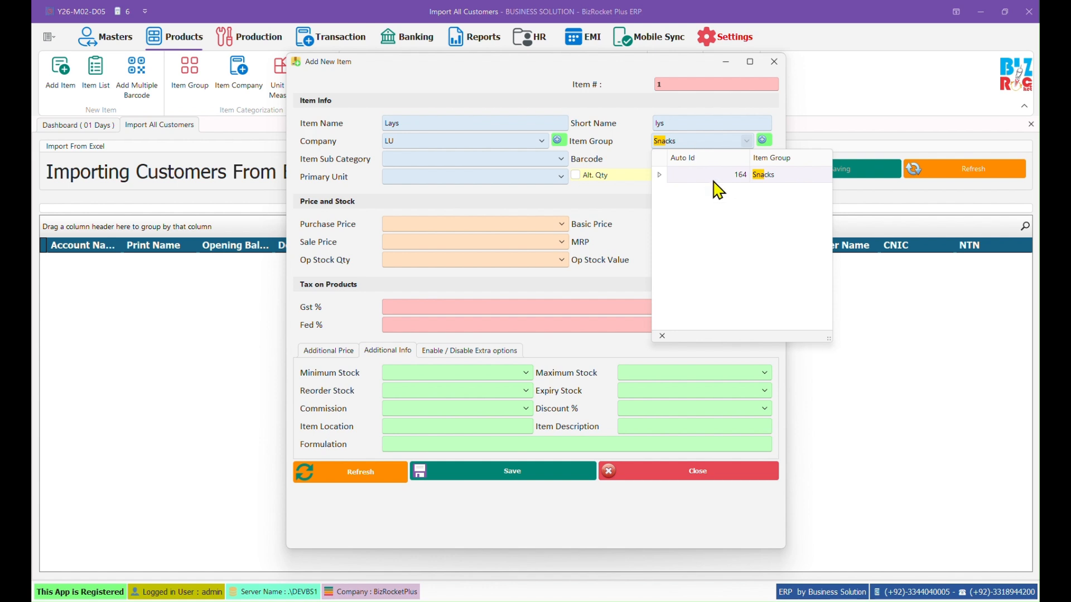
pyautogui.click(713, 177)
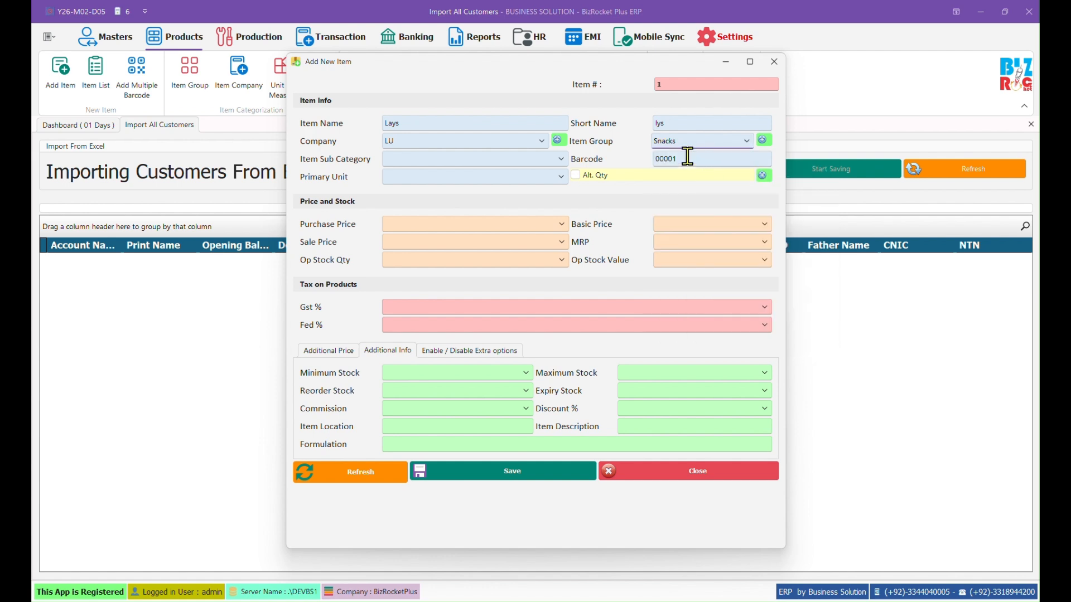
# Step: Leave the sub category empty, check barcode 00001, and set the primary unit to Pcs
pyautogui.click(402, 162)
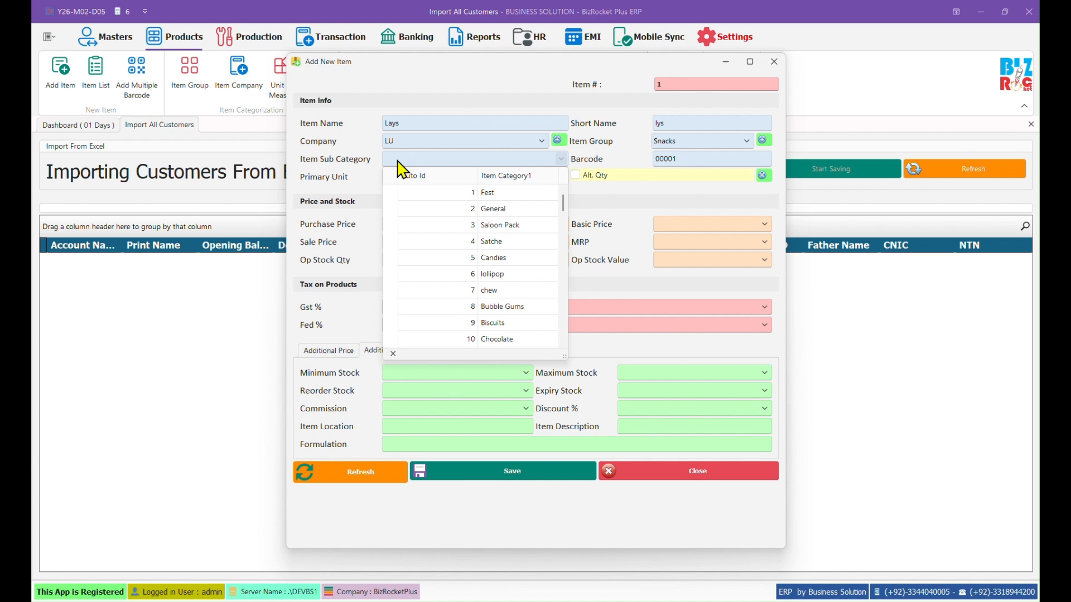
pyautogui.click(398, 160)
pyautogui.click(659, 157)
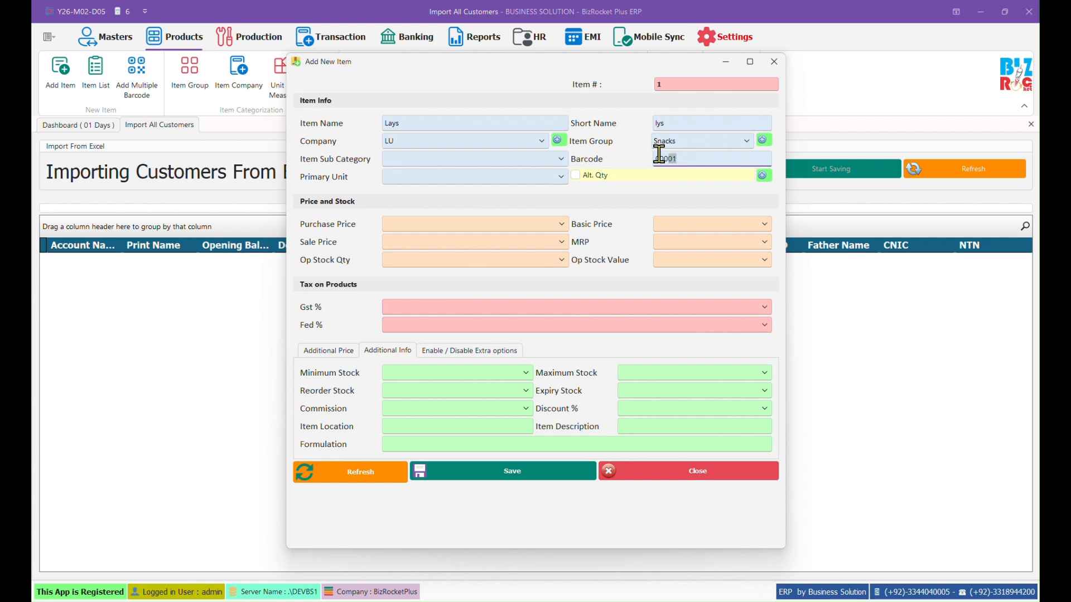
pyautogui.click(673, 159)
pyautogui.moveTo(693, 158); pyautogui.dragTo(625, 141)
pyautogui.click(440, 177)
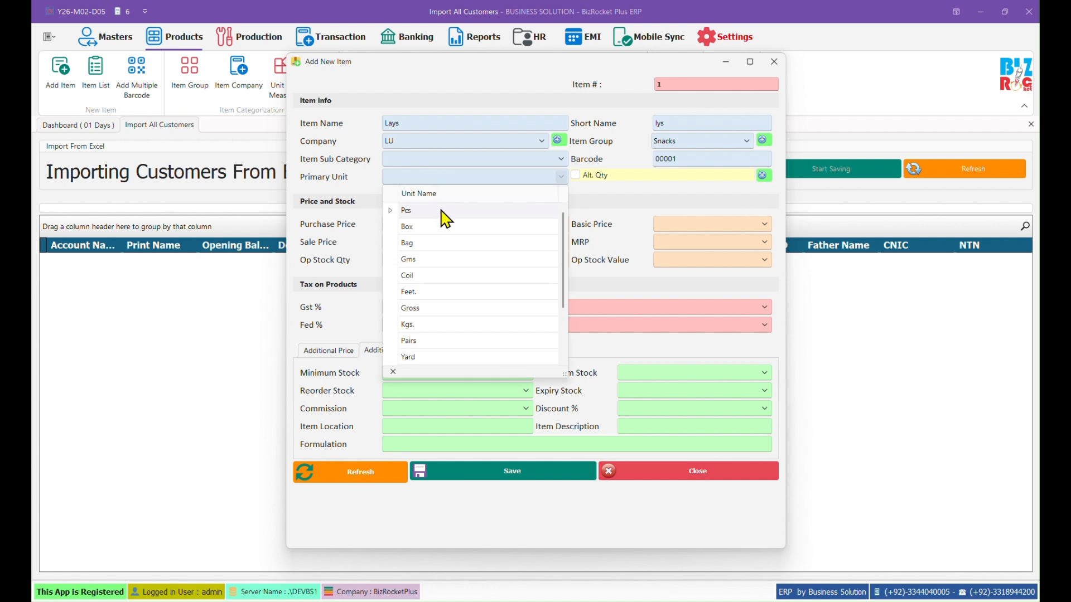
pyautogui.click(422, 212)
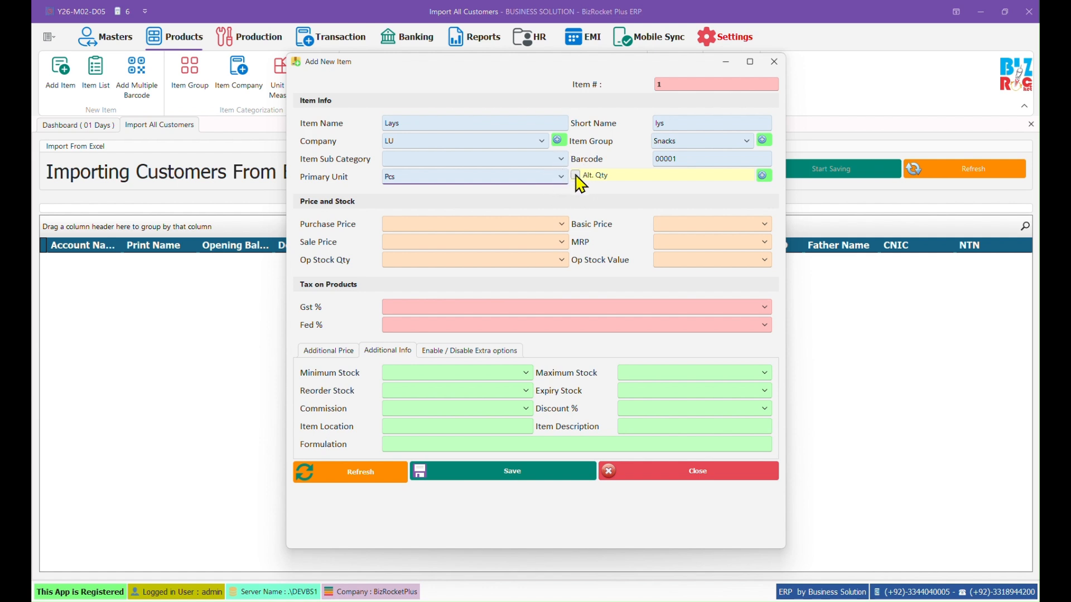
# Step: Fill in Lays' purchase, sale and MRP prices, opening stock, minimum stock and Rack no 2 location
pyautogui.click(578, 175)
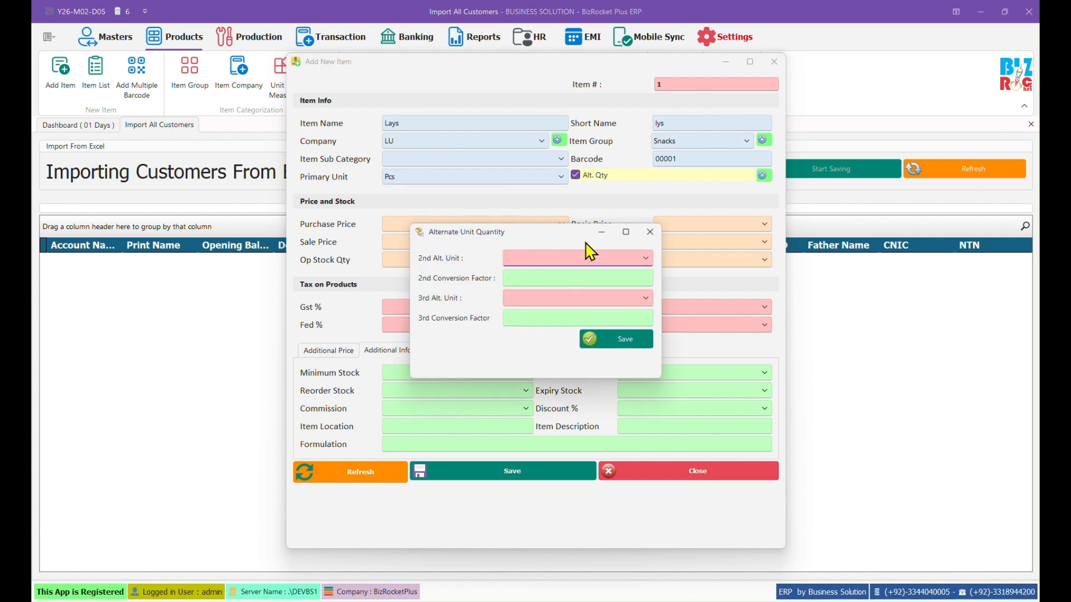
pyautogui.click(644, 230)
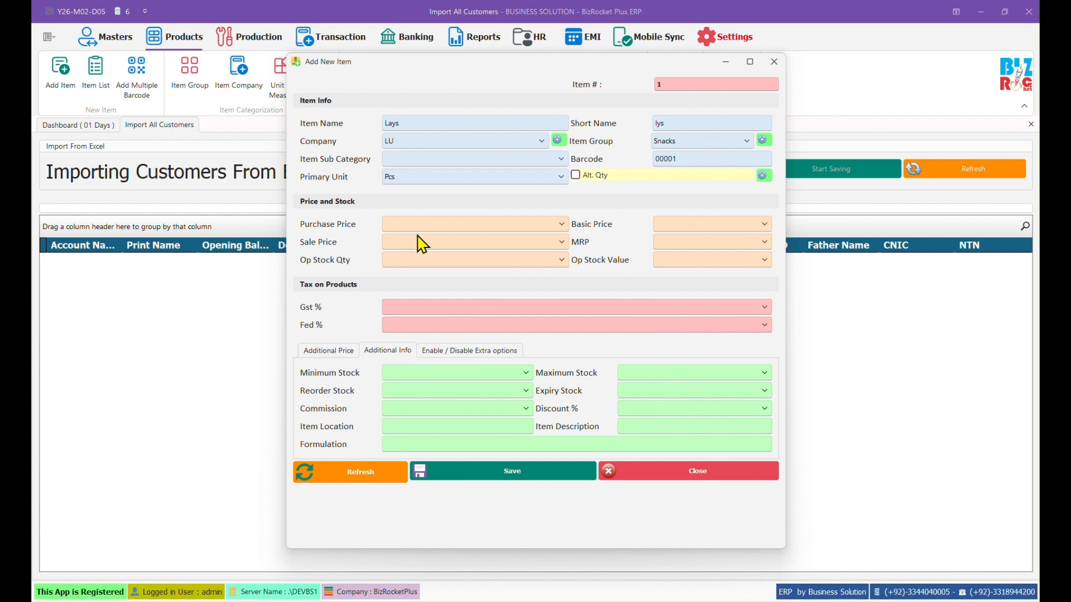
pyautogui.click(443, 224)
pyautogui.click(505, 241)
pyautogui.click(685, 241)
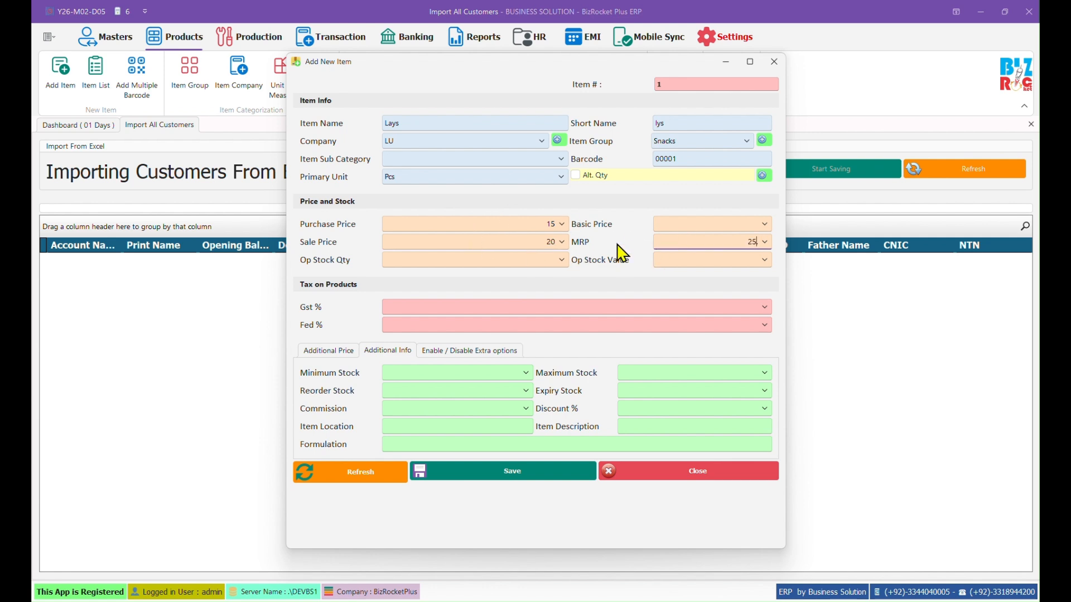
pyautogui.click(500, 261)
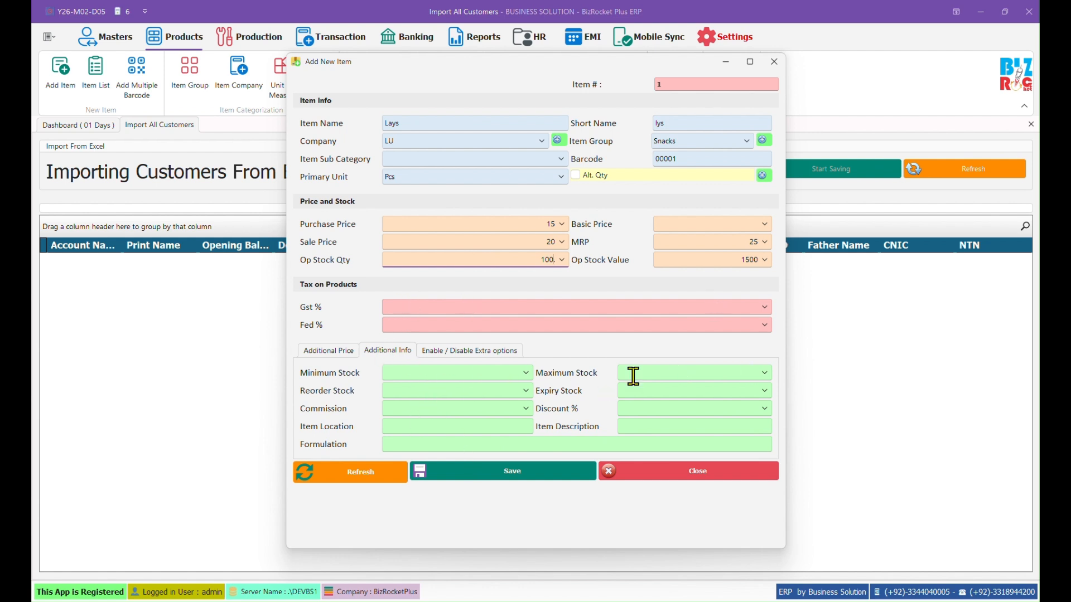
pyautogui.click(454, 377)
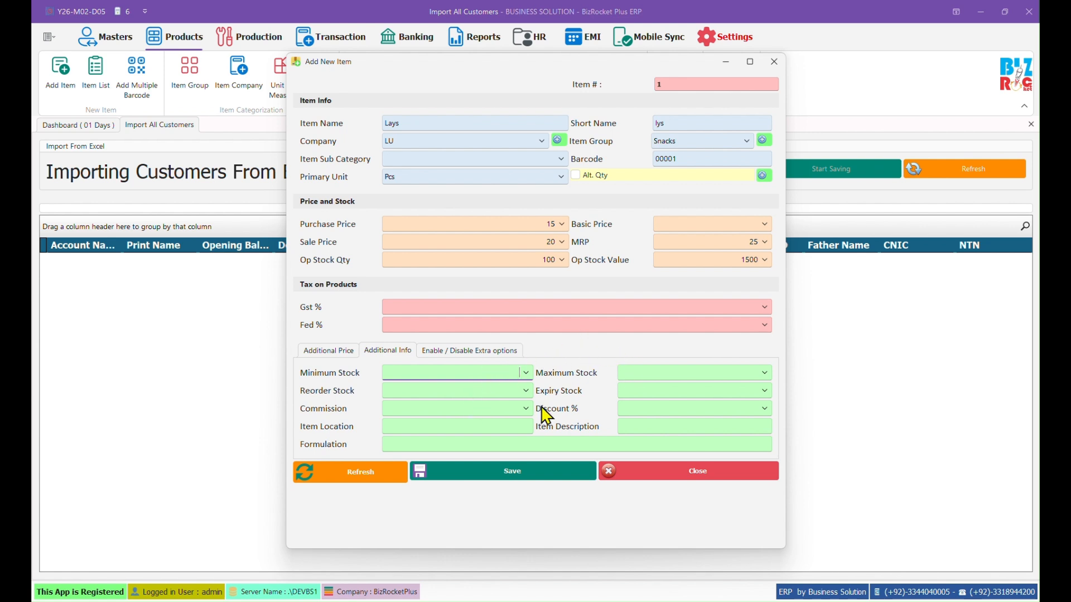
pyautogui.click(474, 427)
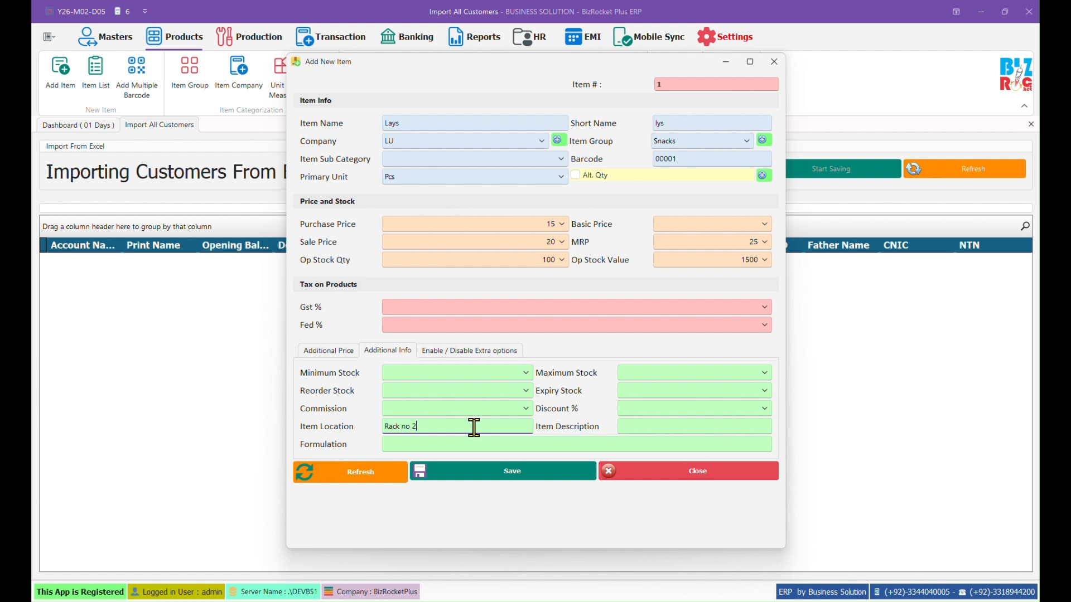
# Step: Save item Lays, acknowledge the saved message, and close the Add New Item form
pyautogui.click(562, 483)
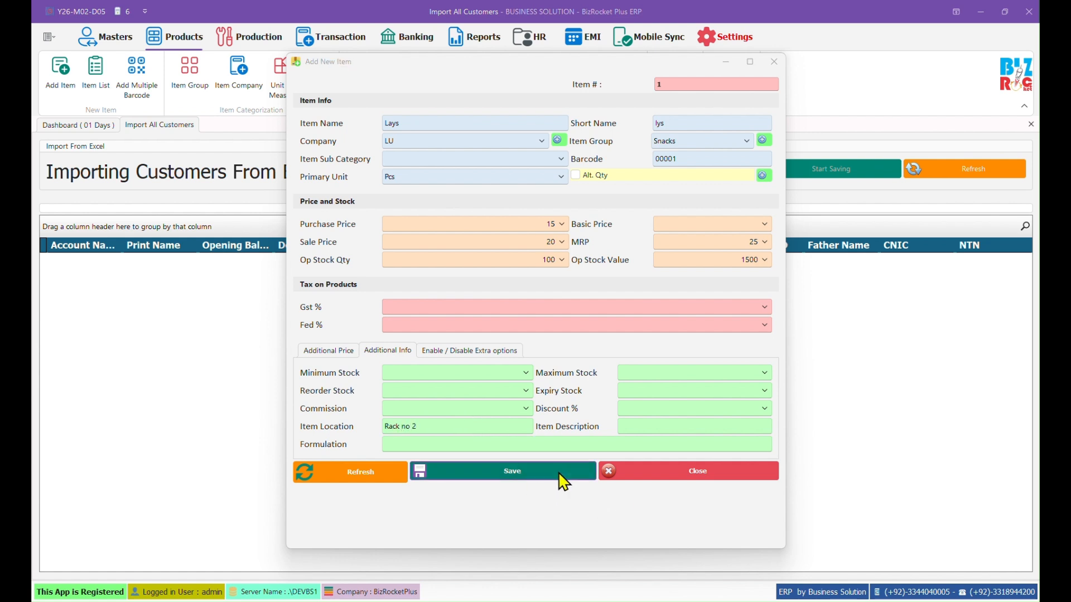
pyautogui.click(557, 335)
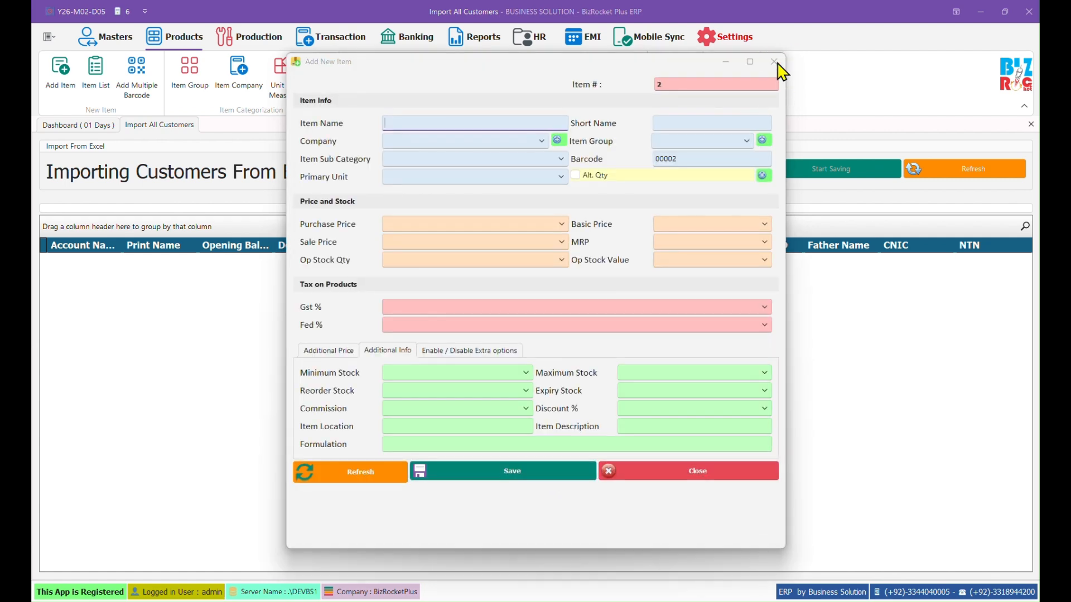
pyautogui.click(774, 61)
# Step: Verify Lays shows 100.00 closing stock in the item list, then open Import Items from Excel
pyautogui.click(98, 90)
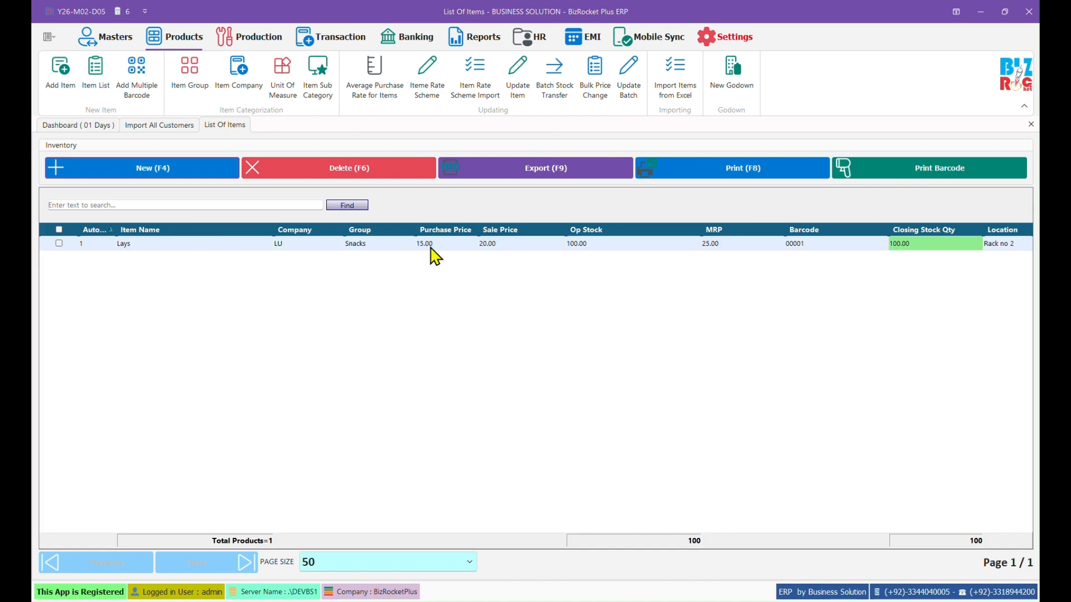
pyautogui.click(917, 246)
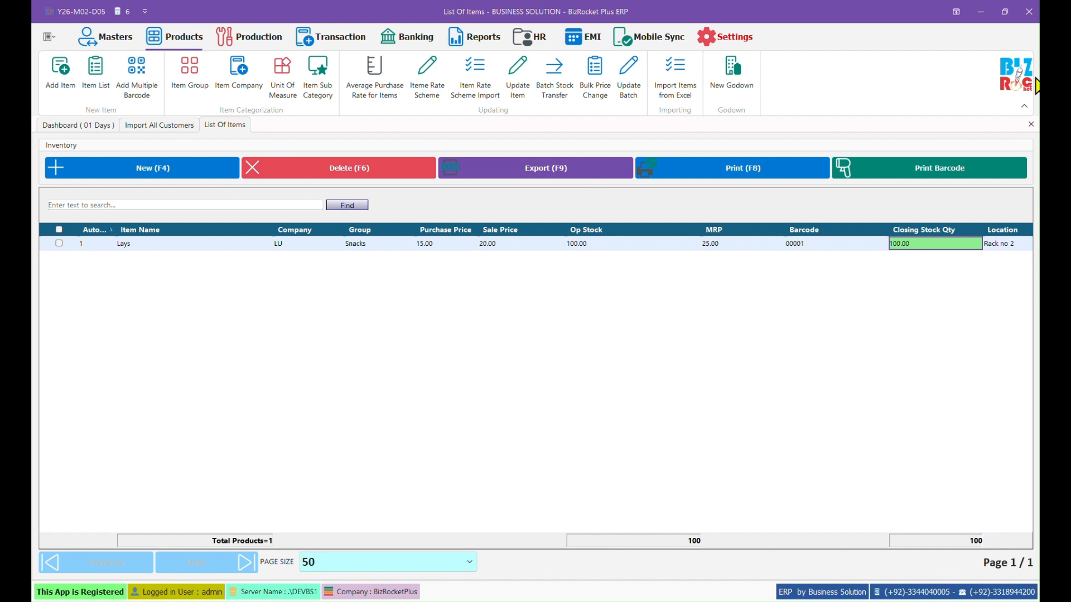
pyautogui.click(1031, 125)
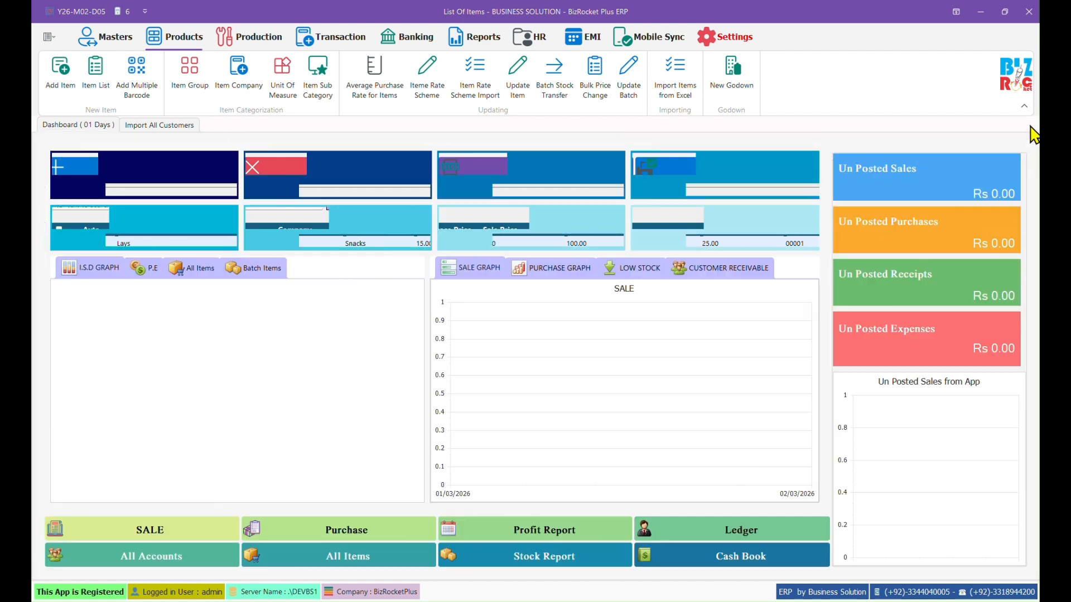
pyautogui.click(683, 89)
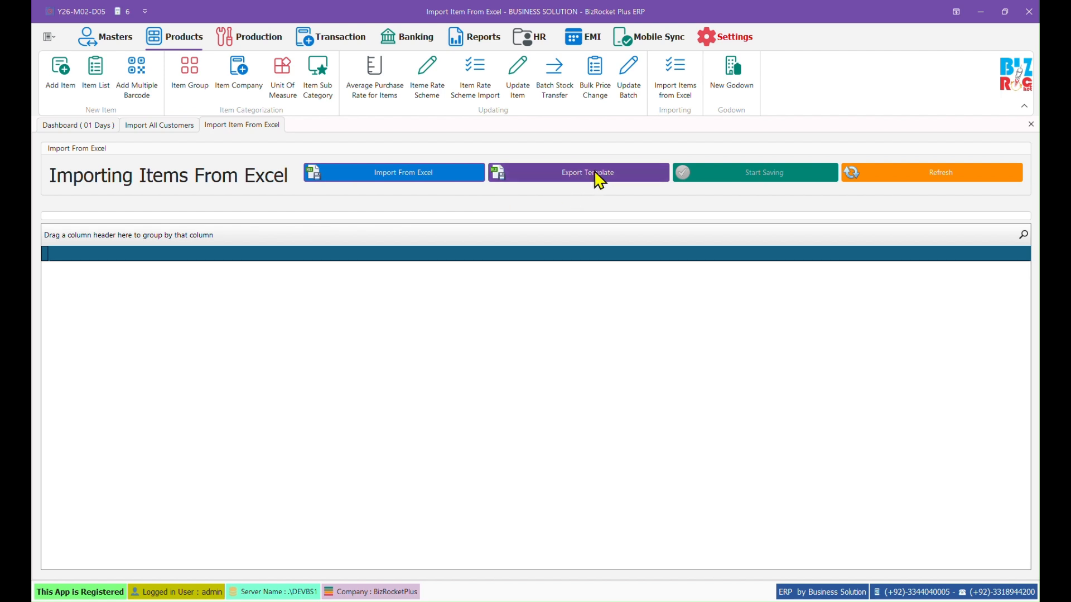
# Step: Load the Items Kashif New spreadsheet from Documents and save all 1274 imported items
pyautogui.click(430, 174)
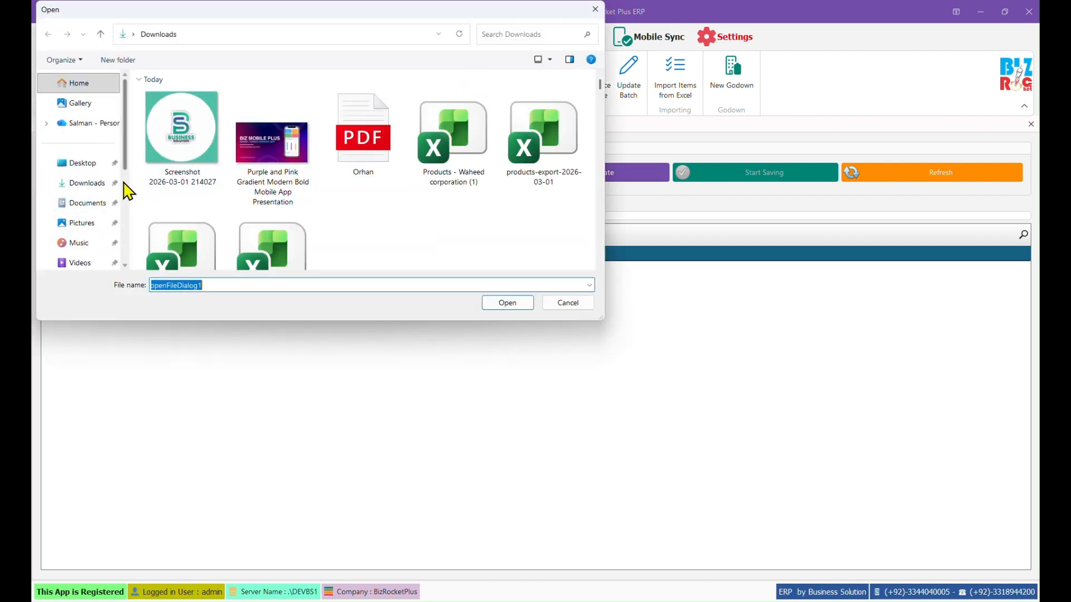
pyautogui.click(98, 208)
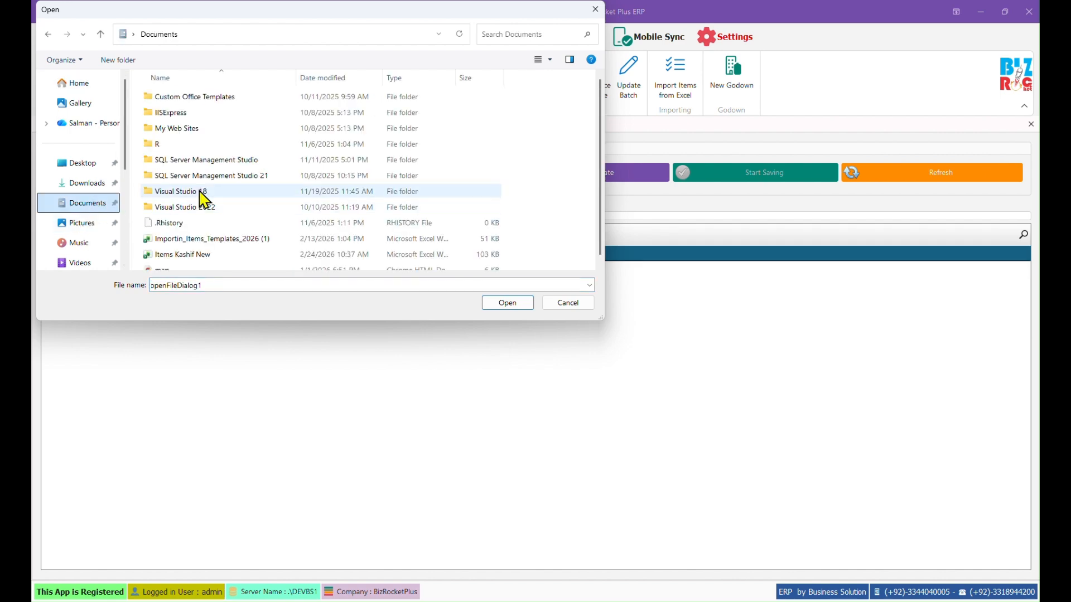
pyautogui.doubleClick(206, 252)
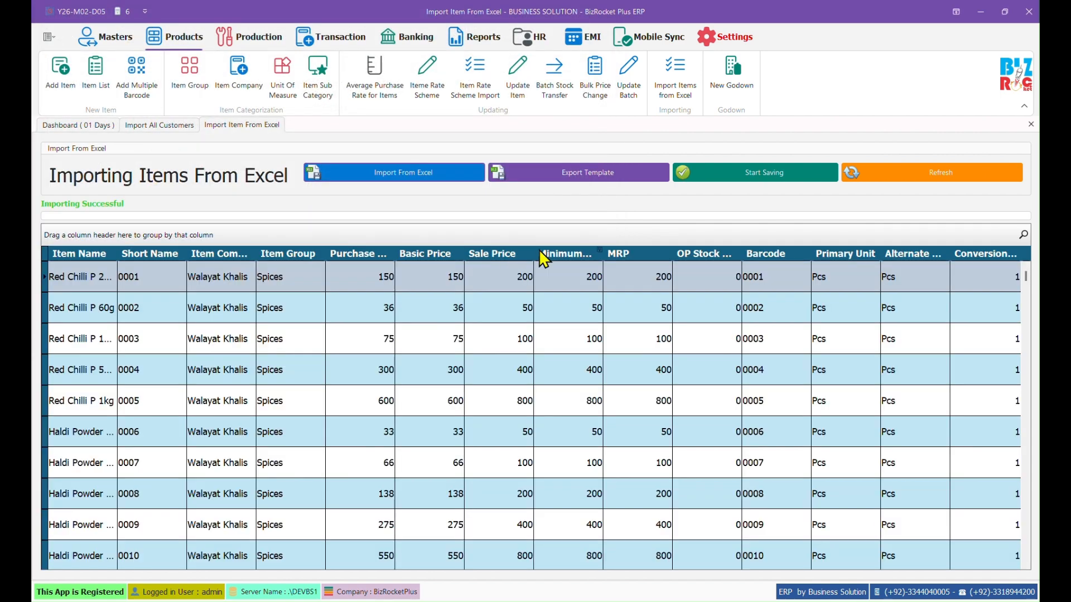
pyautogui.scroll(-4, 303, 390)
pyautogui.moveTo(1025, 279); pyautogui.dragTo(1026, 532)
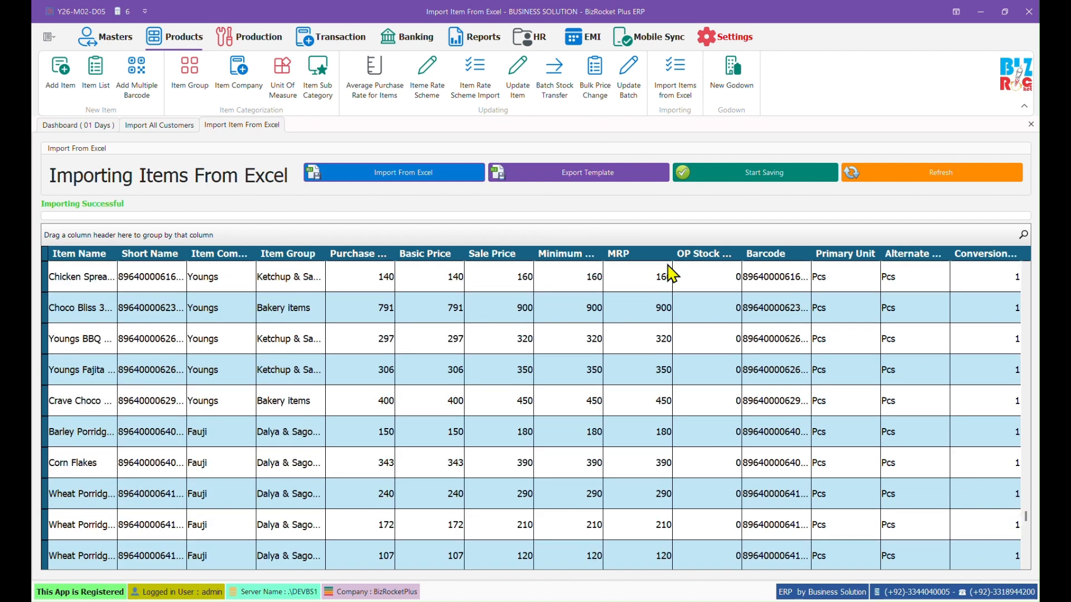
pyautogui.click(737, 186)
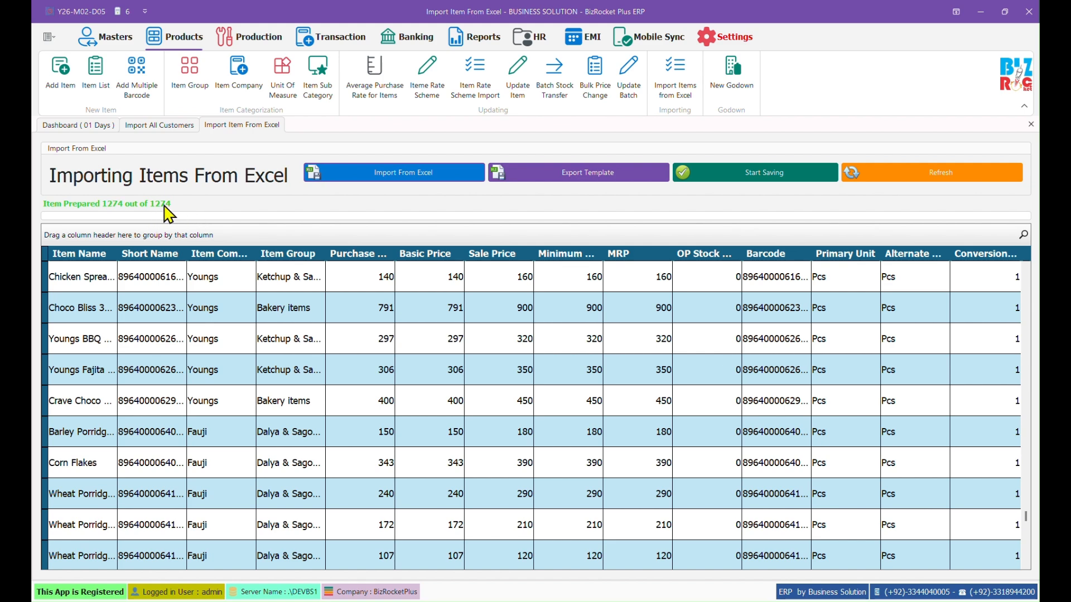
pyautogui.click(523, 327)
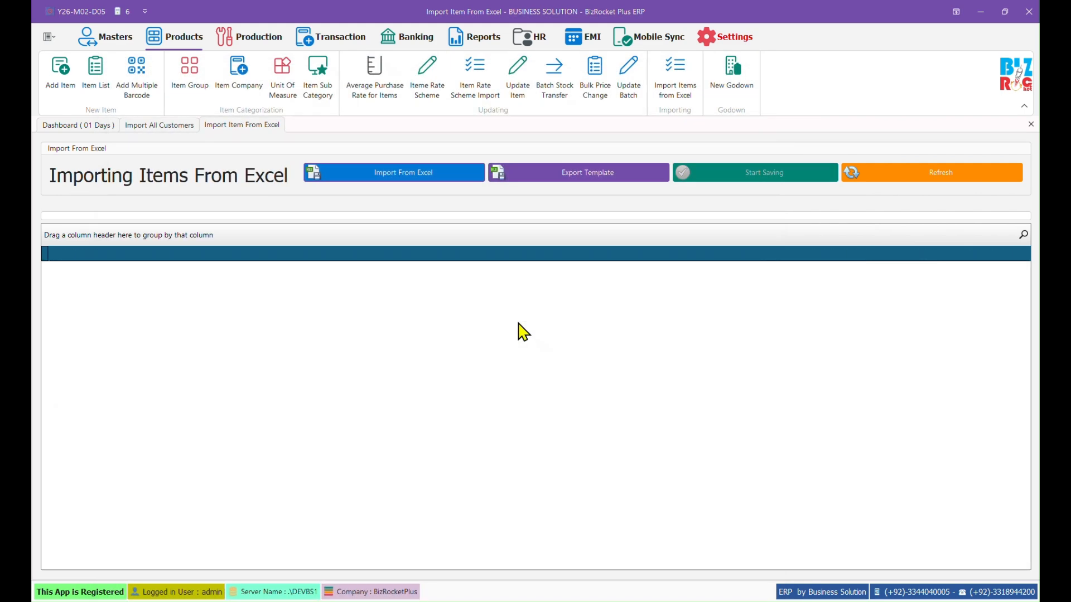
# Step: Open the item list and set Page Size to All to show all 1275 products
pyautogui.click(96, 73)
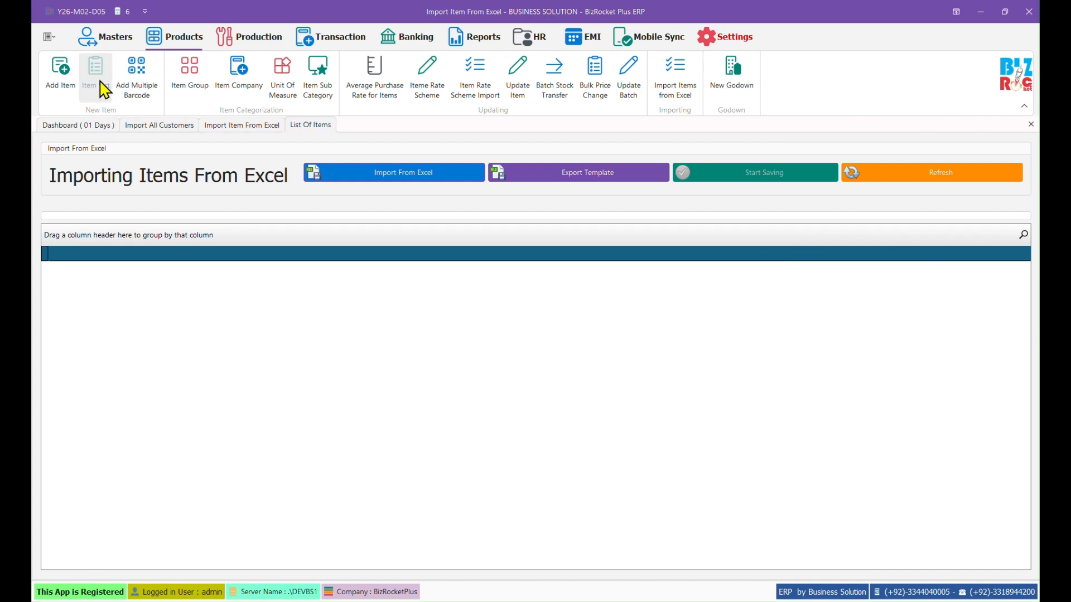
pyautogui.scroll(-9, 554, 411)
pyautogui.scroll(9, 554, 411)
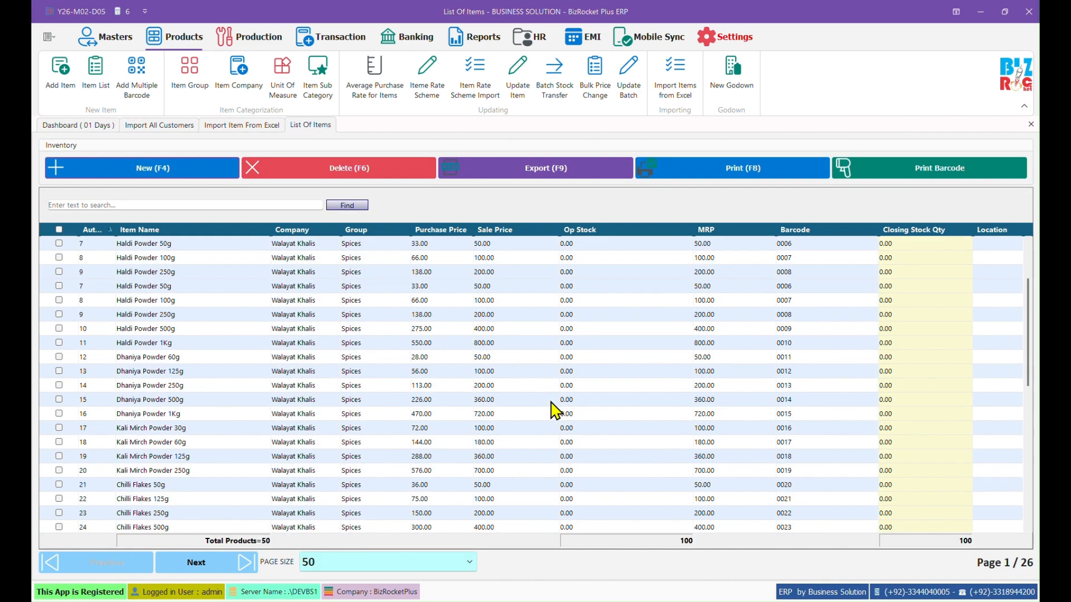
pyautogui.scroll(-8, 558, 391)
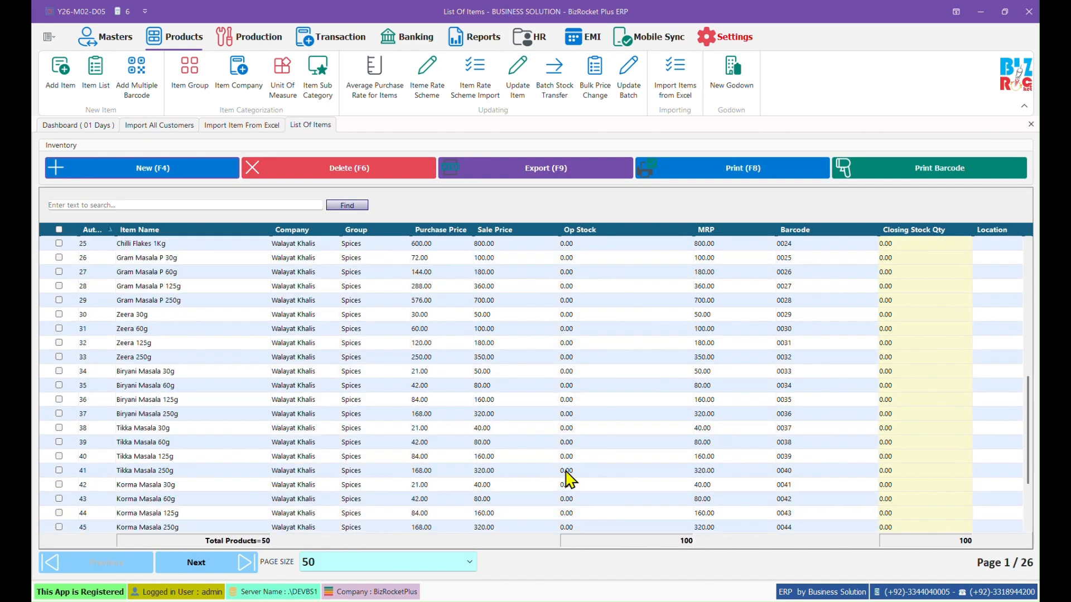
pyautogui.click(393, 564)
pyautogui.click(358, 547)
pyautogui.scroll(-5, 617, 466)
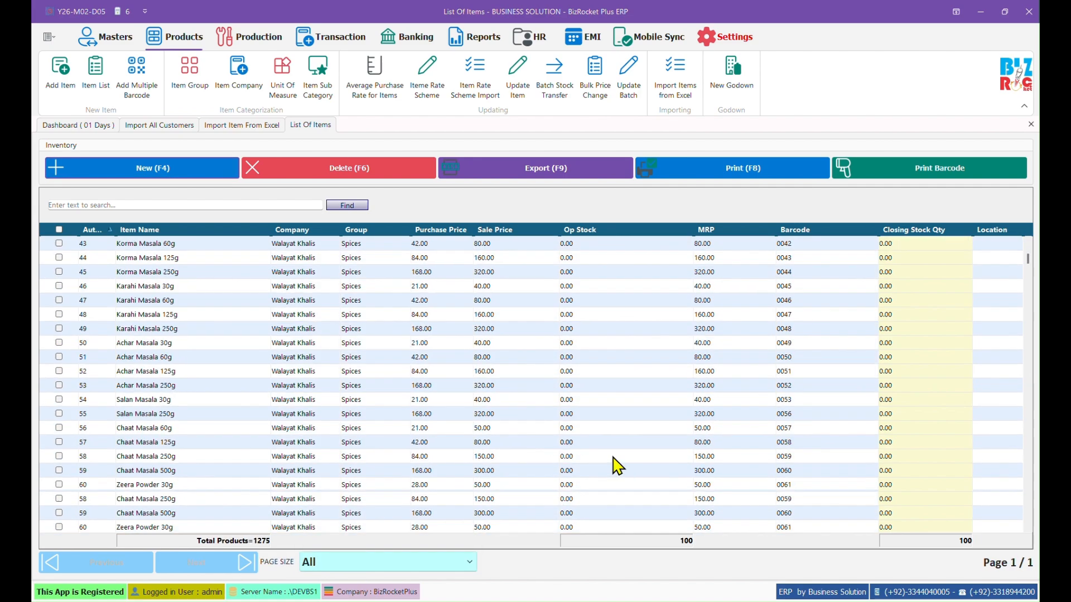
pyautogui.moveTo(1028, 270); pyautogui.dragTo(998, 288)
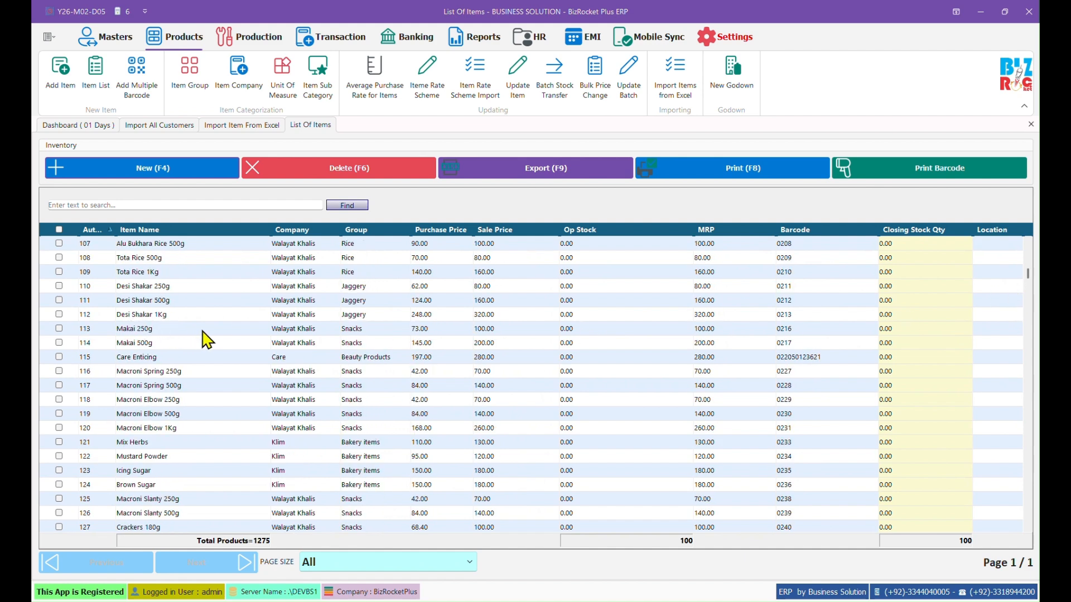
# Step: View Makai 250g's imported details, close the Update Item dialog, and return to the top
pyautogui.doubleClick(206, 328)
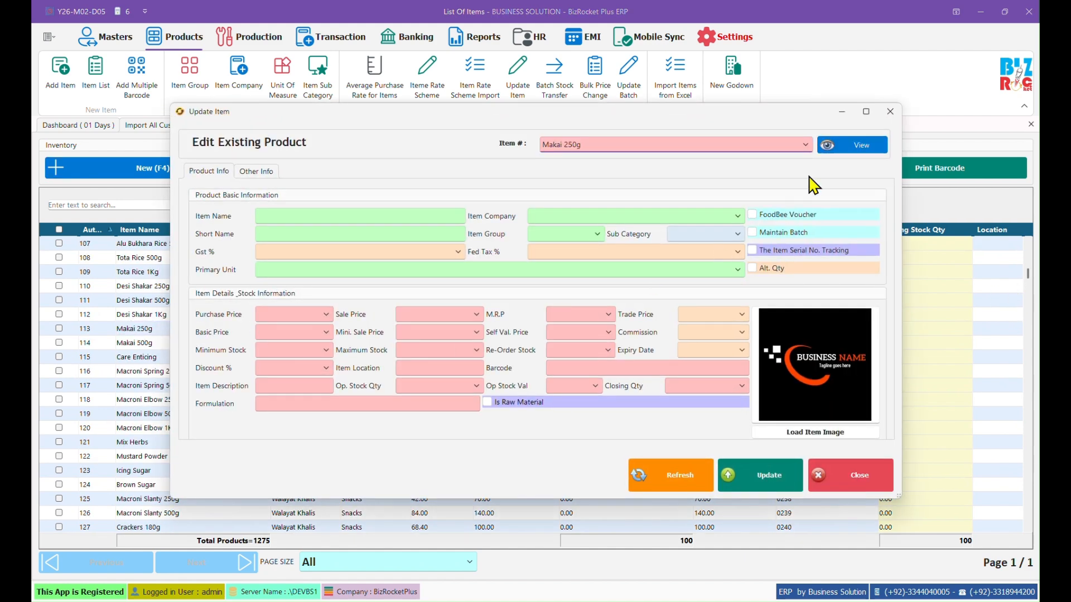
pyautogui.click(853, 148)
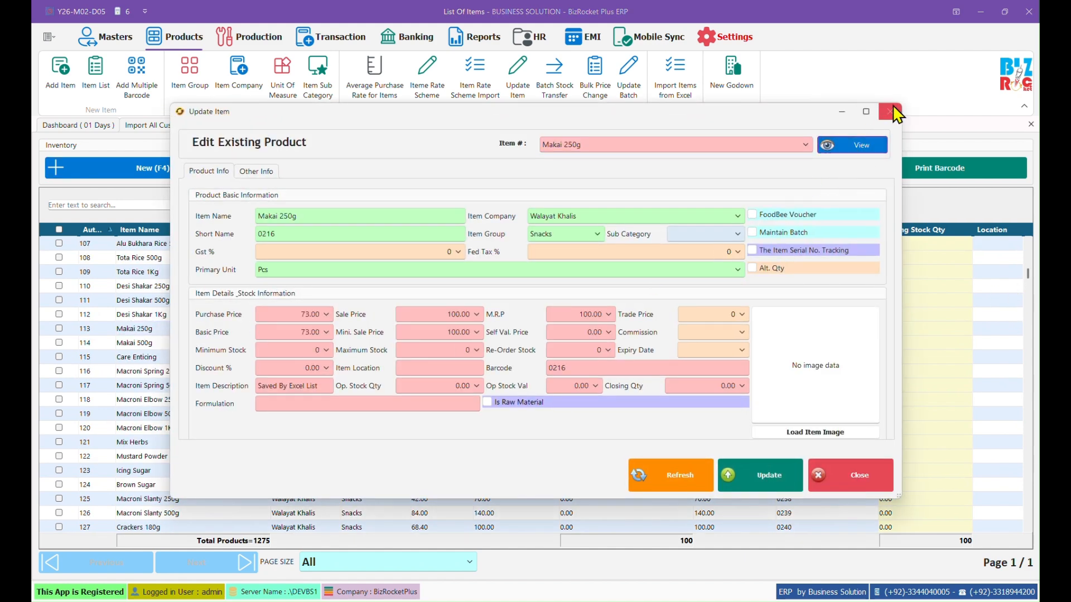
pyautogui.click(890, 112)
pyautogui.click(61, 287)
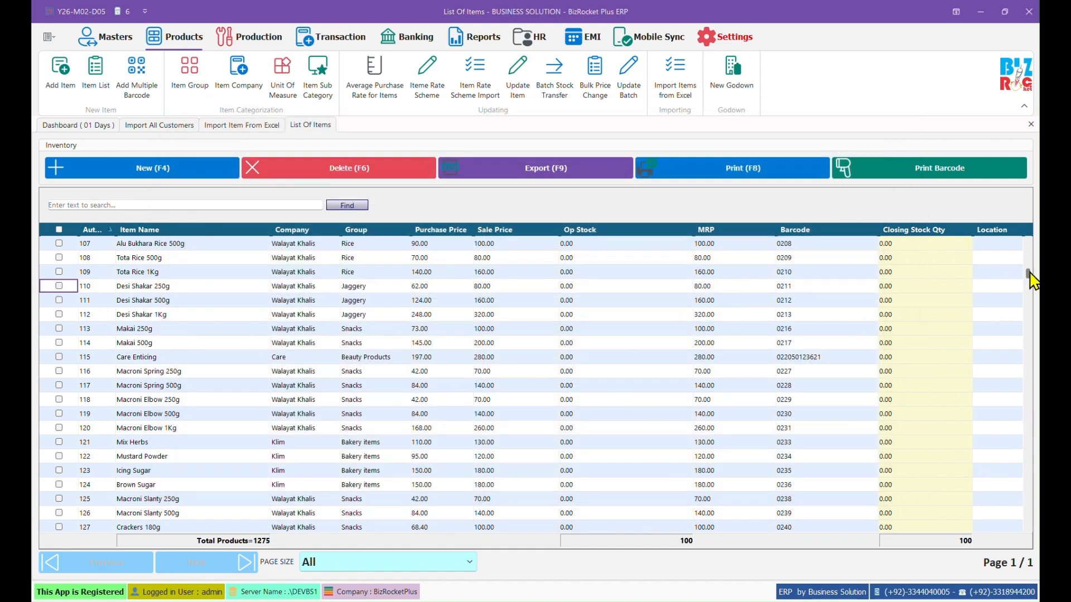
pyautogui.moveTo(1028, 277); pyautogui.dragTo(1032, 232)
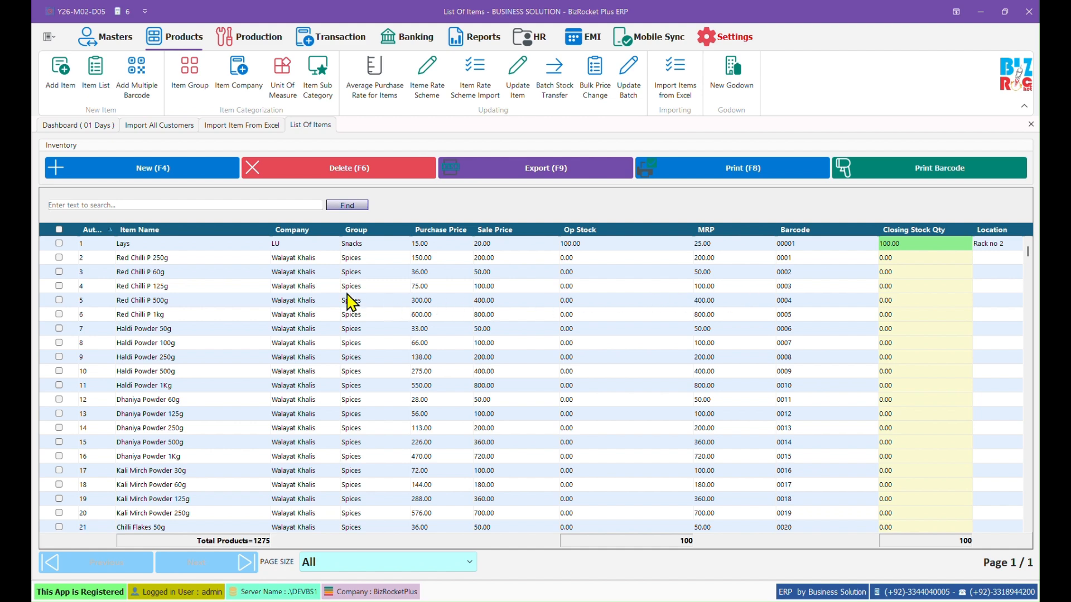
# Step: Preview a 1.5" x 1" barcode label for Lays, then close the preview and item list
pyautogui.click(59, 244)
pyautogui.click(948, 167)
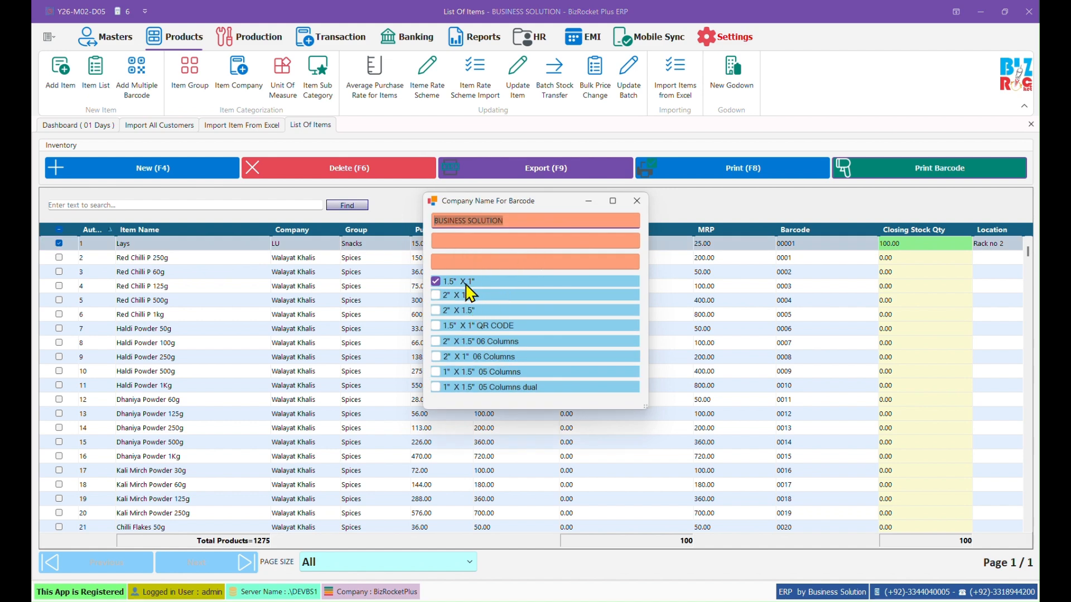
pyautogui.click(510, 261)
pyautogui.press('Return')
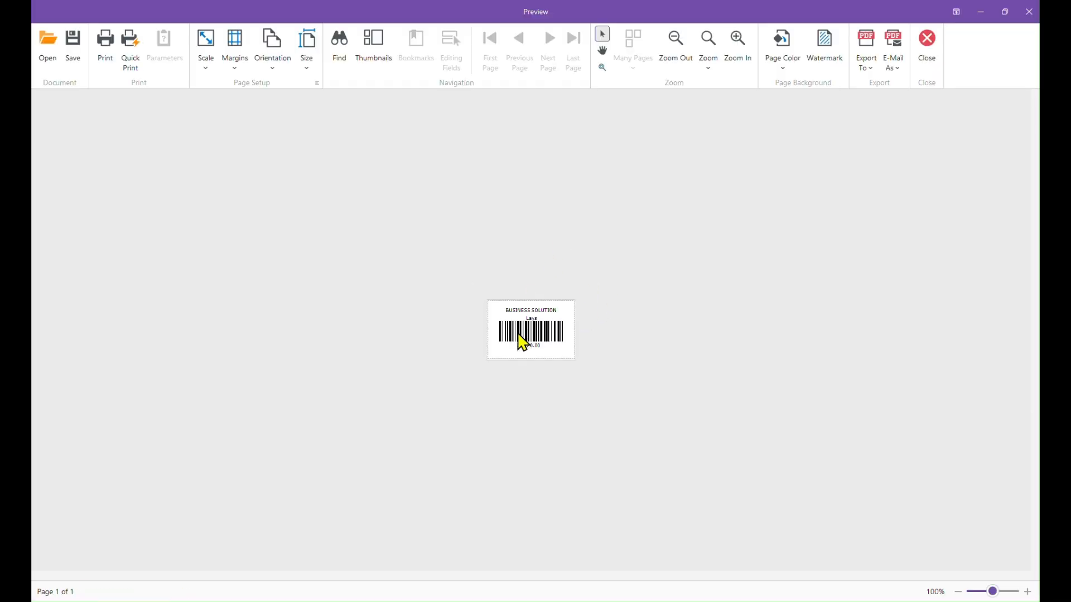
pyautogui.click(926, 50)
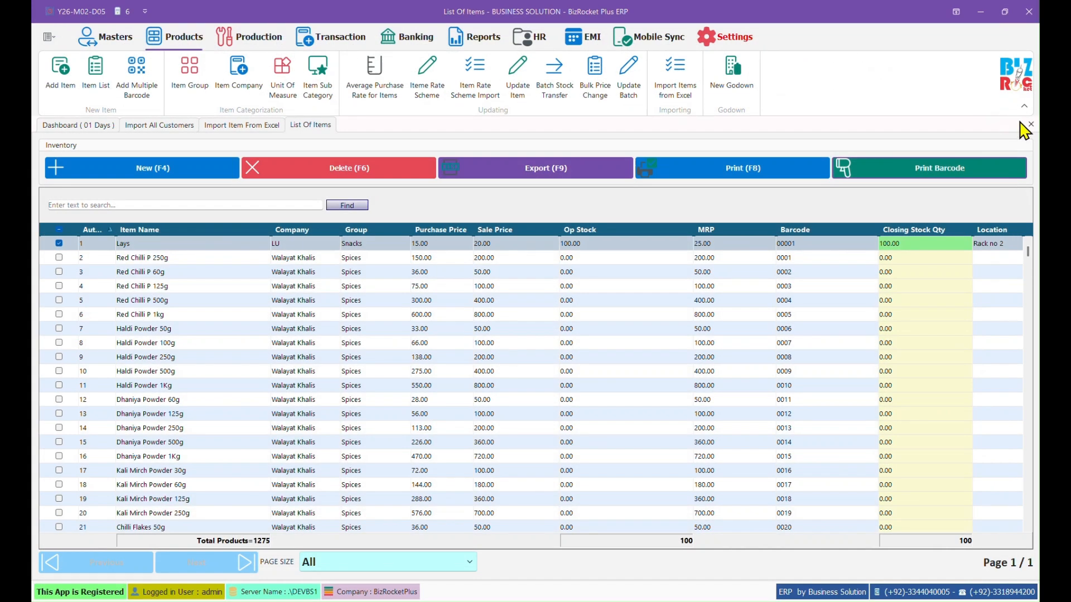
pyautogui.click(1026, 129)
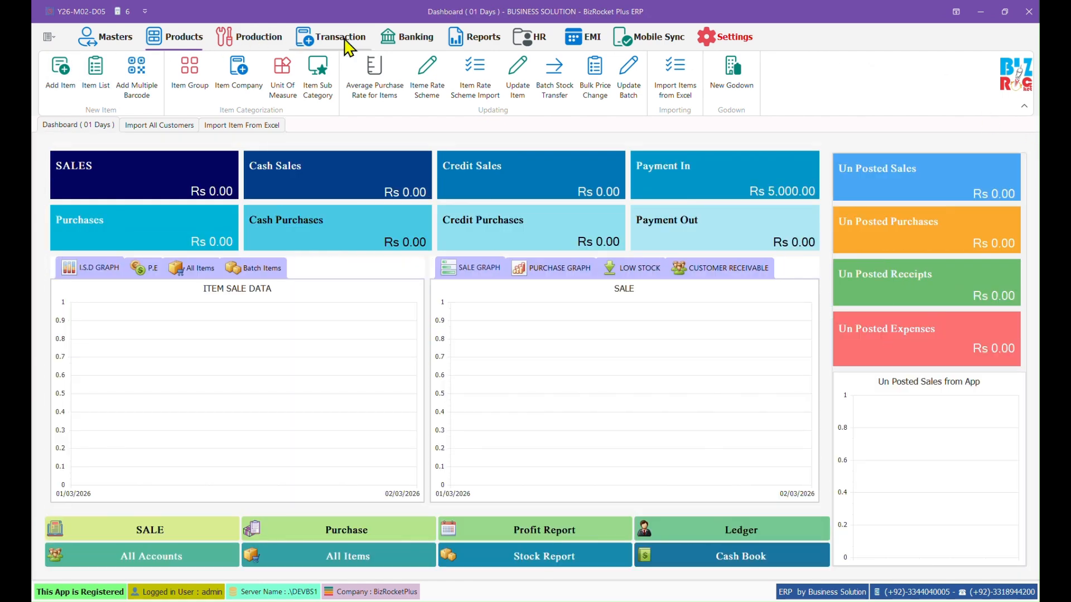
pyautogui.click(347, 41)
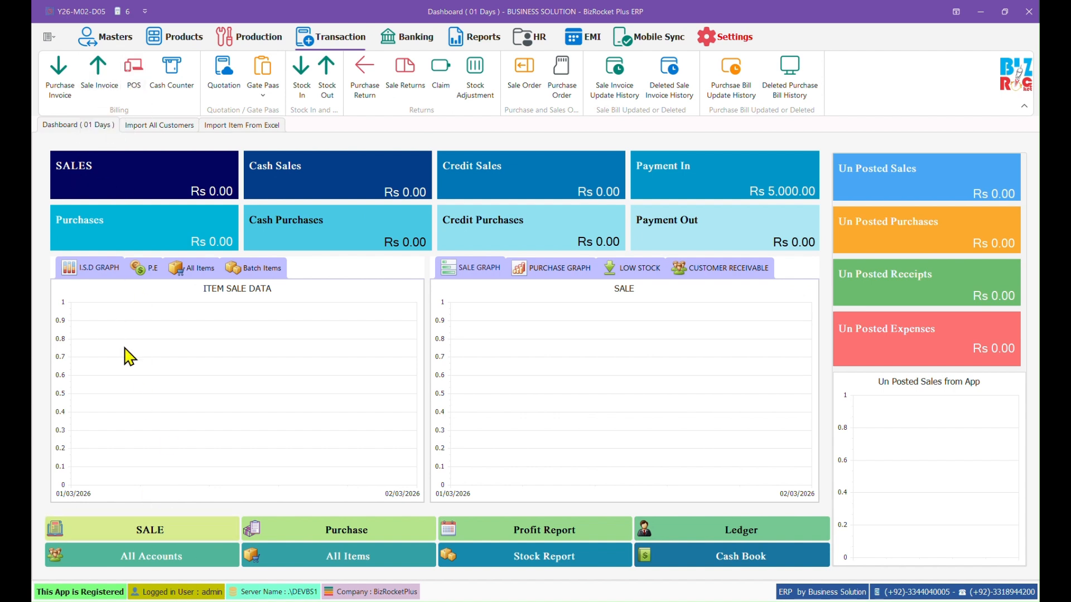
# Step: Start sale invoice bill 1 and select the new customer as the party
pyautogui.click(170, 533)
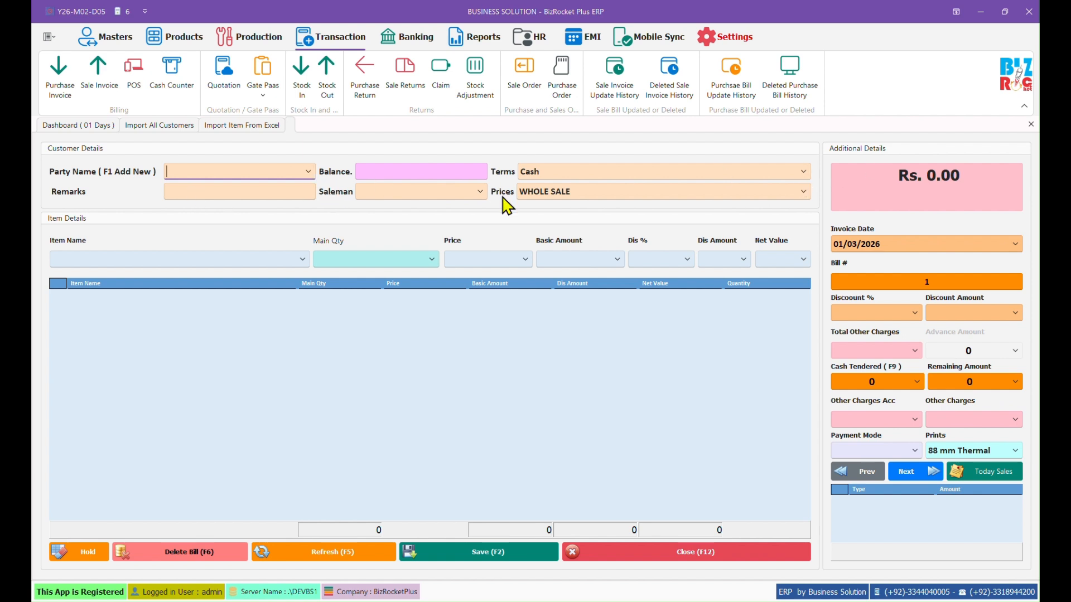
pyautogui.click(309, 172)
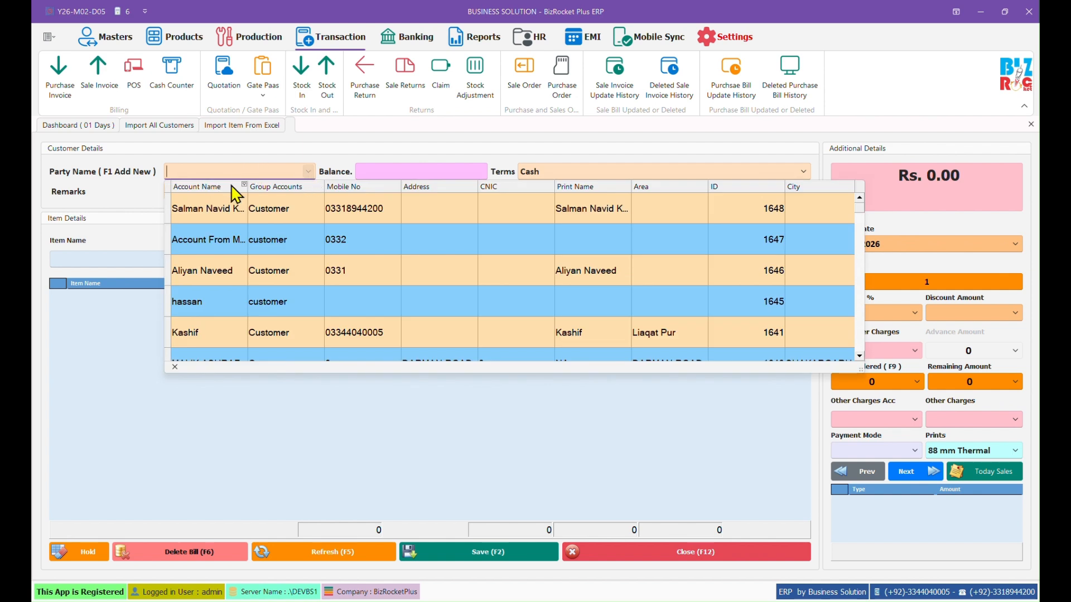
pyautogui.click(261, 222)
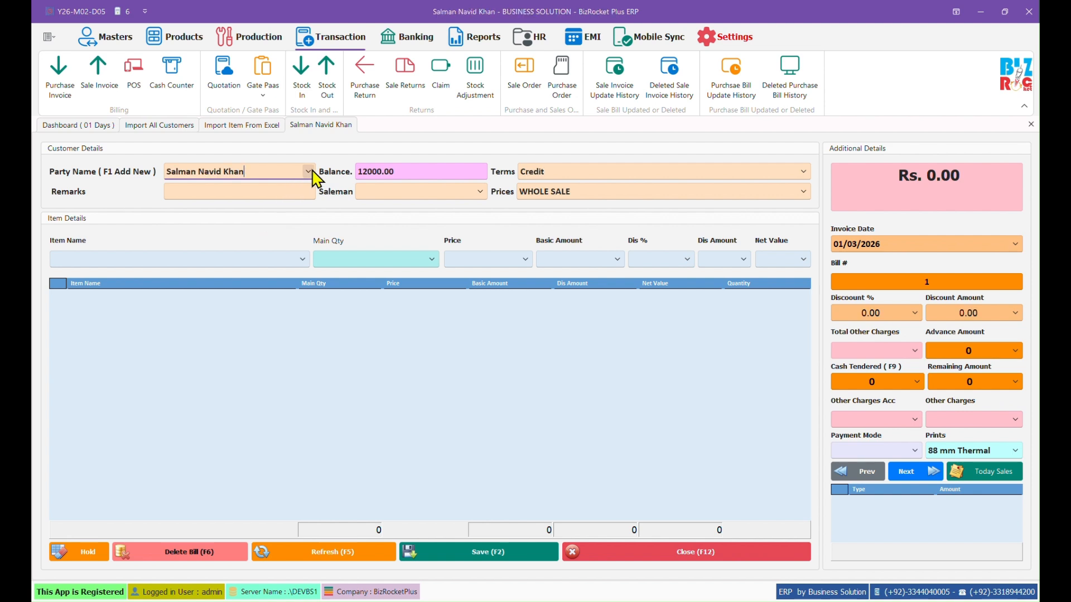
pyautogui.click(308, 172)
pyautogui.click(313, 172)
pyautogui.moveTo(248, 172); pyautogui.dragTo(168, 171)
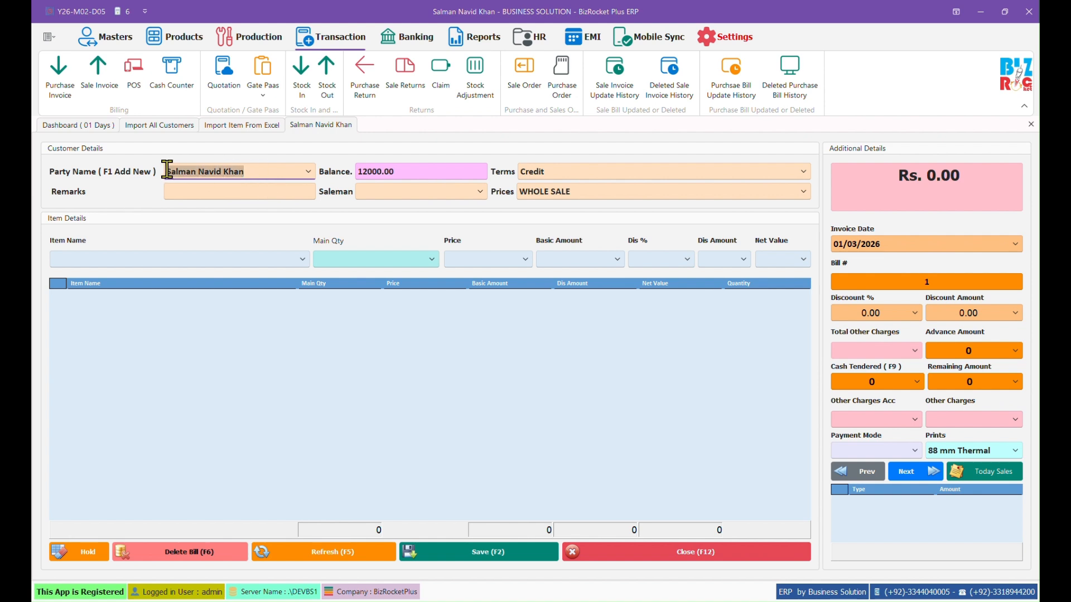
pyautogui.click(233, 173)
# Step: Check the customer's 12000.00 balance, accept Credit terms with WHOLE SALE prices, and drop down Item Name
pyautogui.moveTo(426, 170); pyautogui.dragTo(350, 168)
pyautogui.click(373, 173)
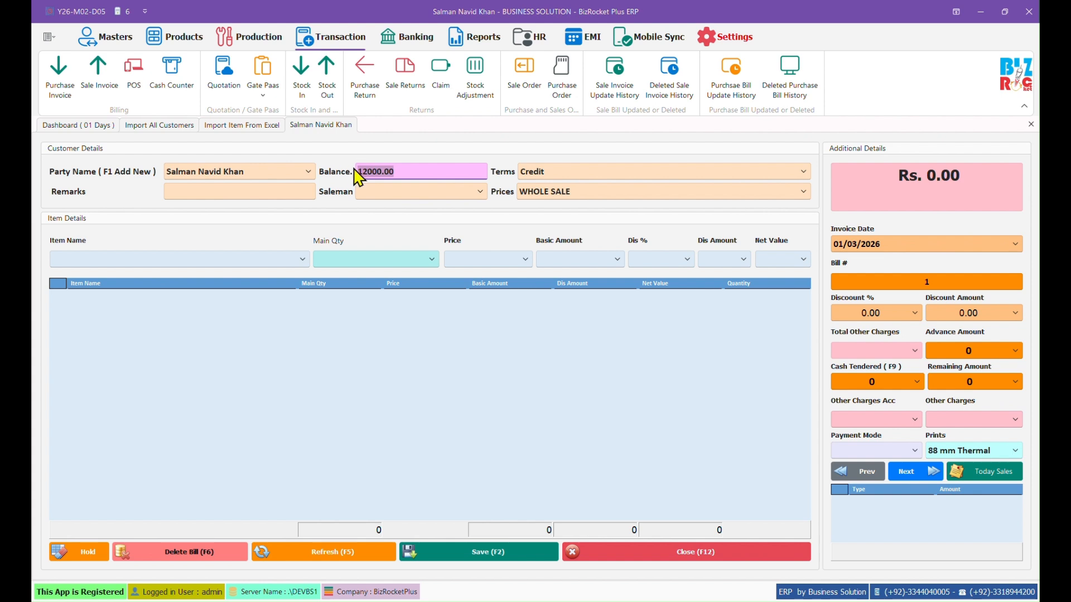
pyautogui.click(375, 169)
pyautogui.moveTo(396, 171); pyautogui.dragTo(358, 170)
pyautogui.click(276, 171)
pyautogui.press('Return')
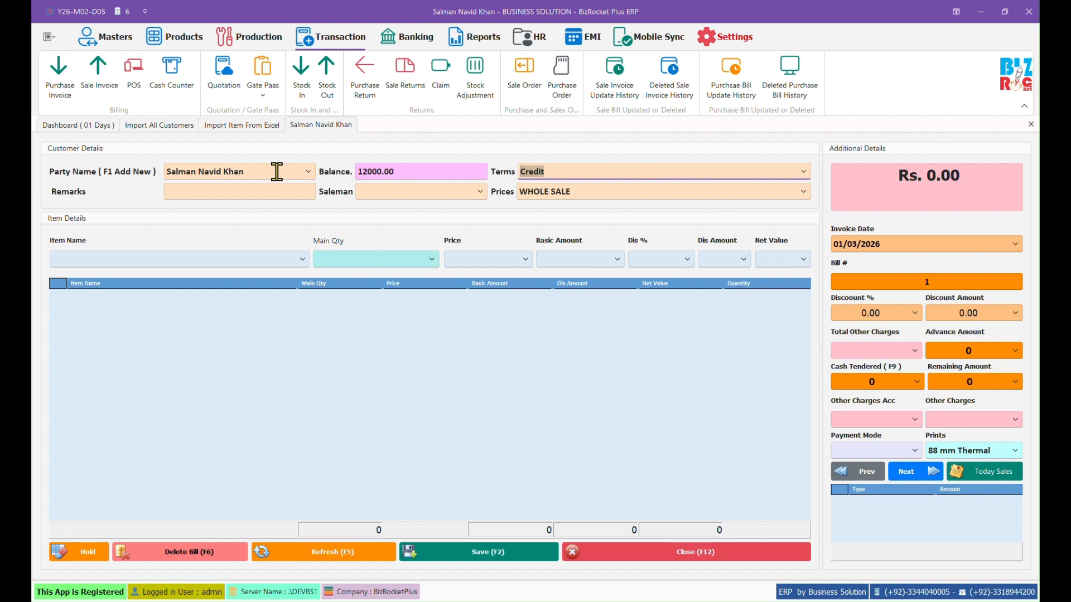
pyautogui.press('Return')
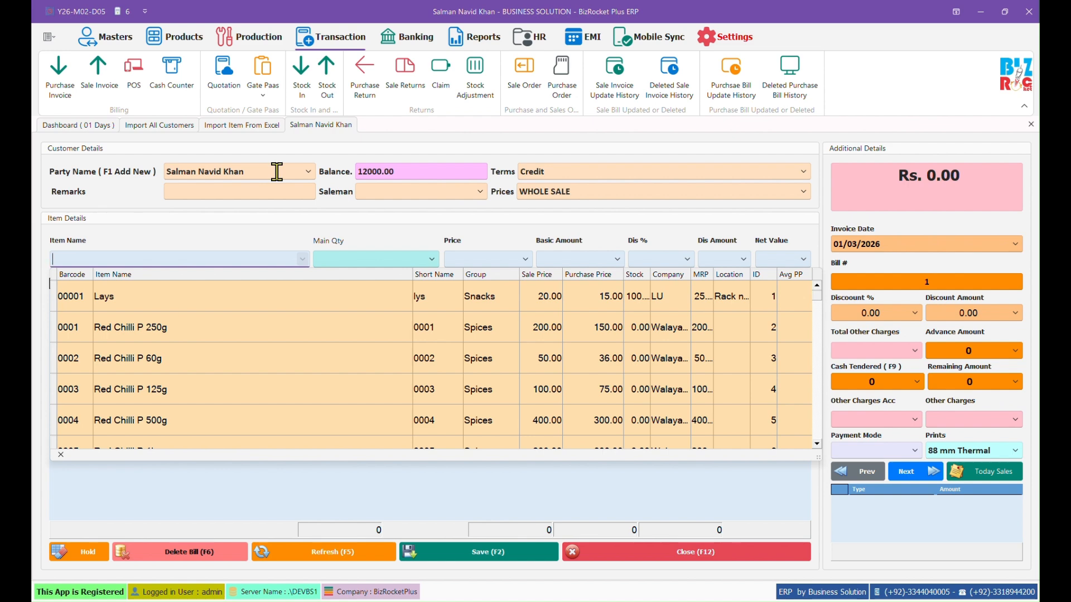
# Step: Select Lays as the bill item and enter a quantity of 10 pieces
pyautogui.press('Down')
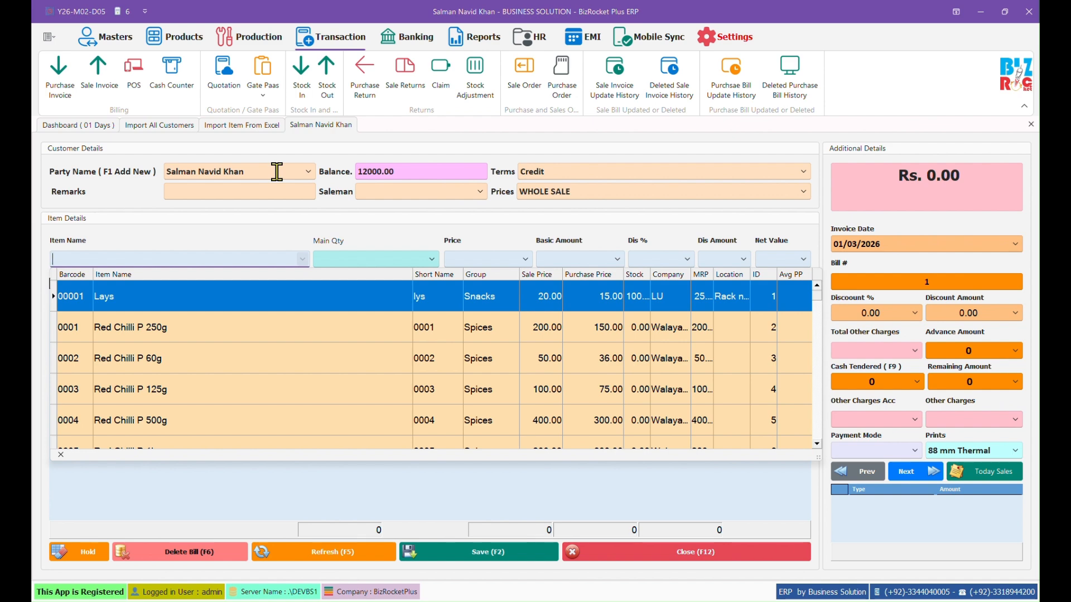
pyautogui.write('lu')
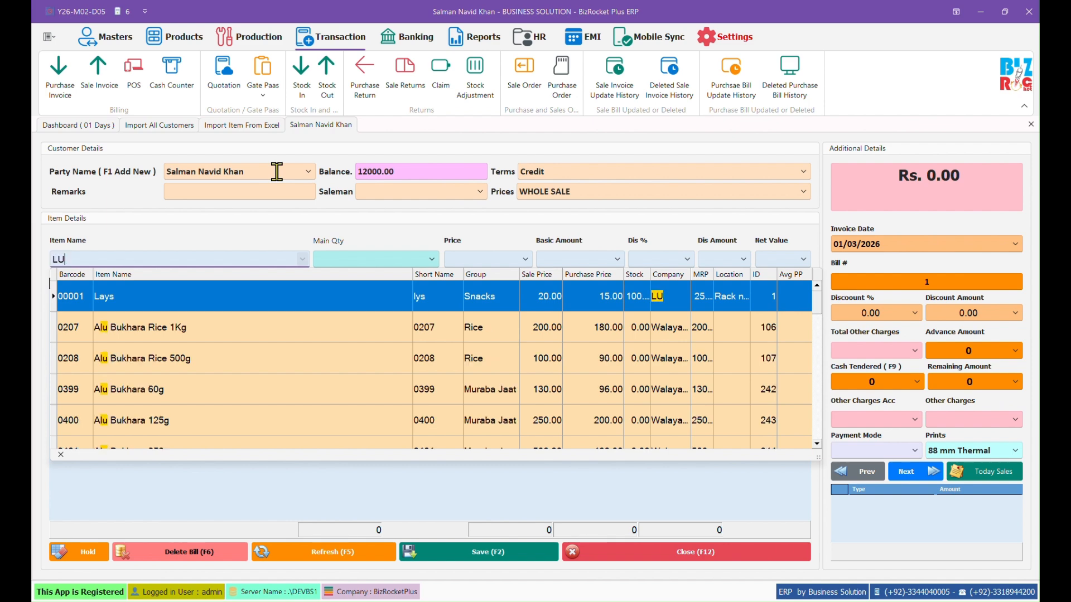
pyautogui.press('BackSpace')
pyautogui.press('BackSpace')
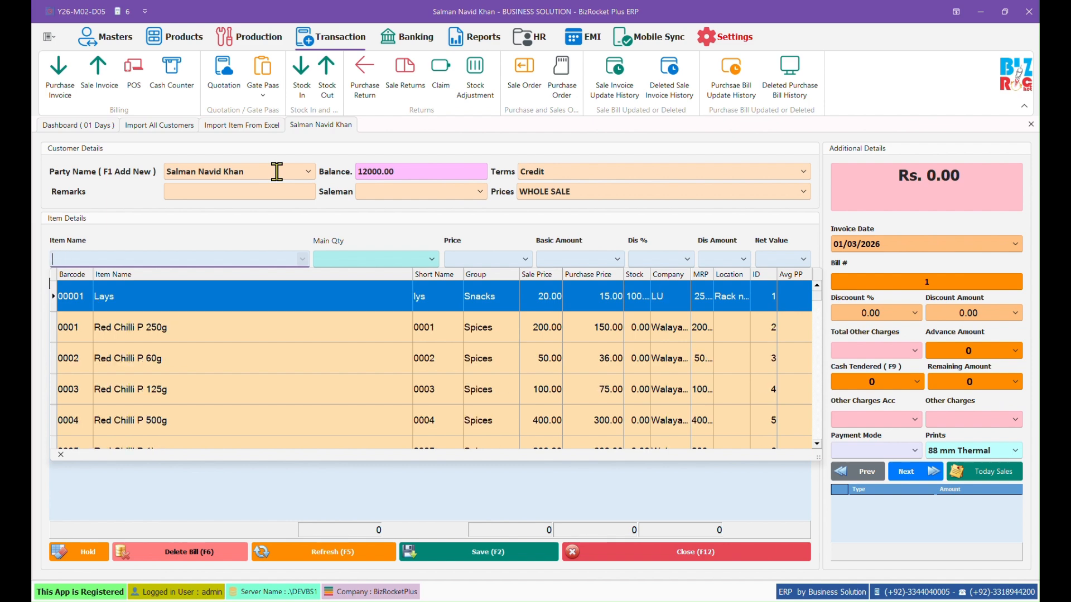
pyautogui.press('Return')
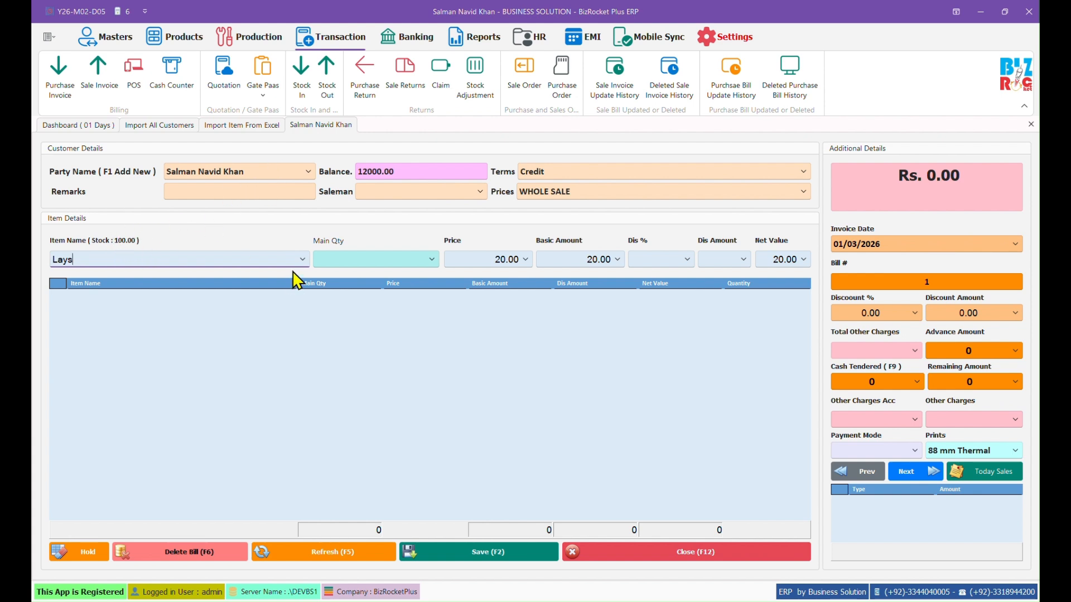
pyautogui.press('Return')
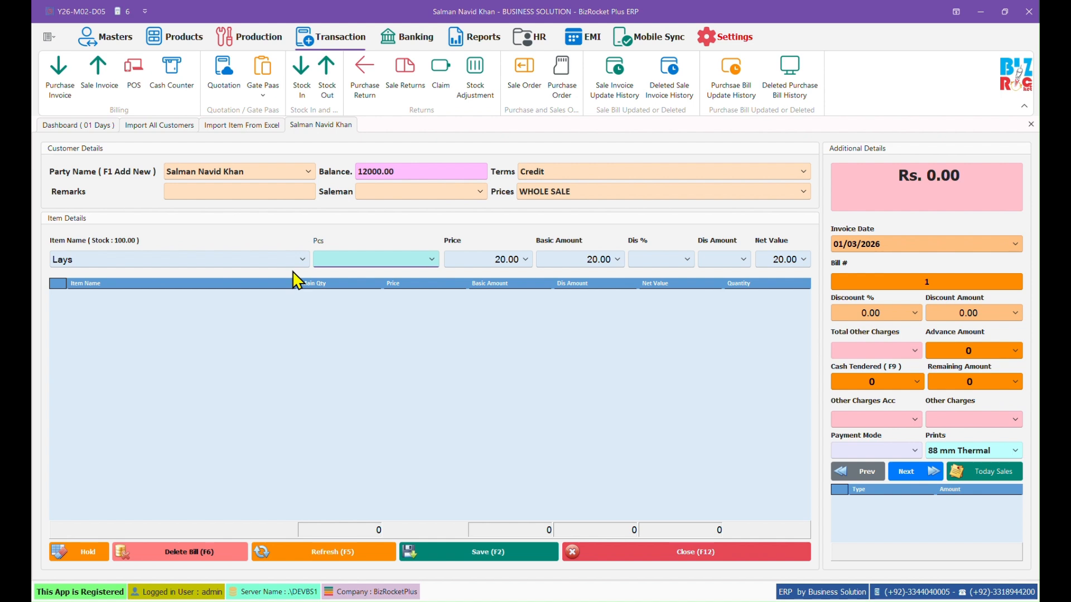
pyautogui.write('10')
pyautogui.press('Return')
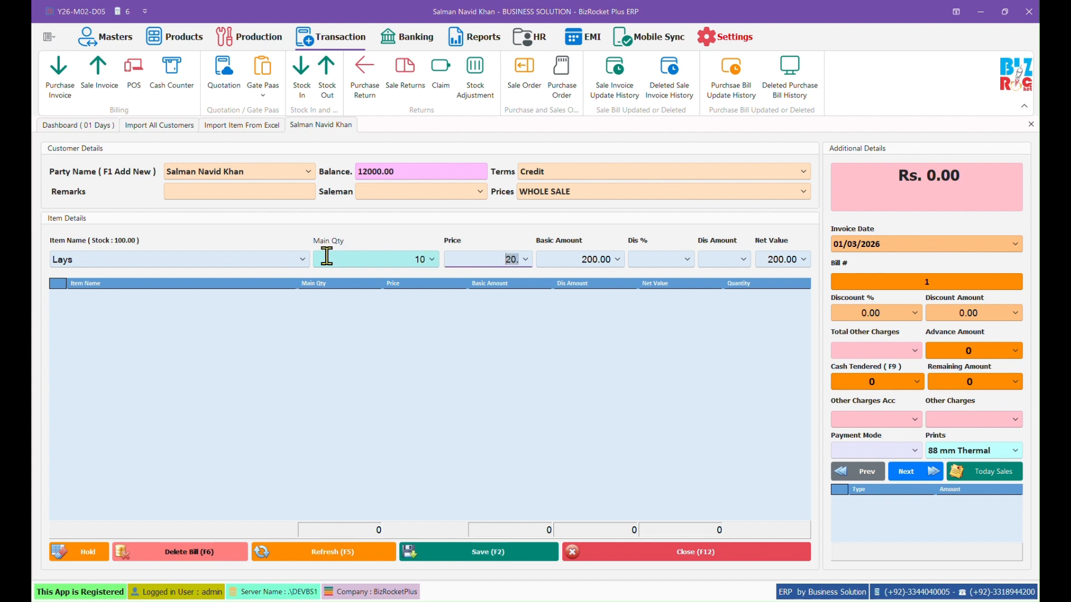
# Step: Try MRP pricing at 25.00, revert to wholesale 20.00, and add the 200.00 Lays line
pyautogui.click(803, 192)
pyautogui.click(693, 213)
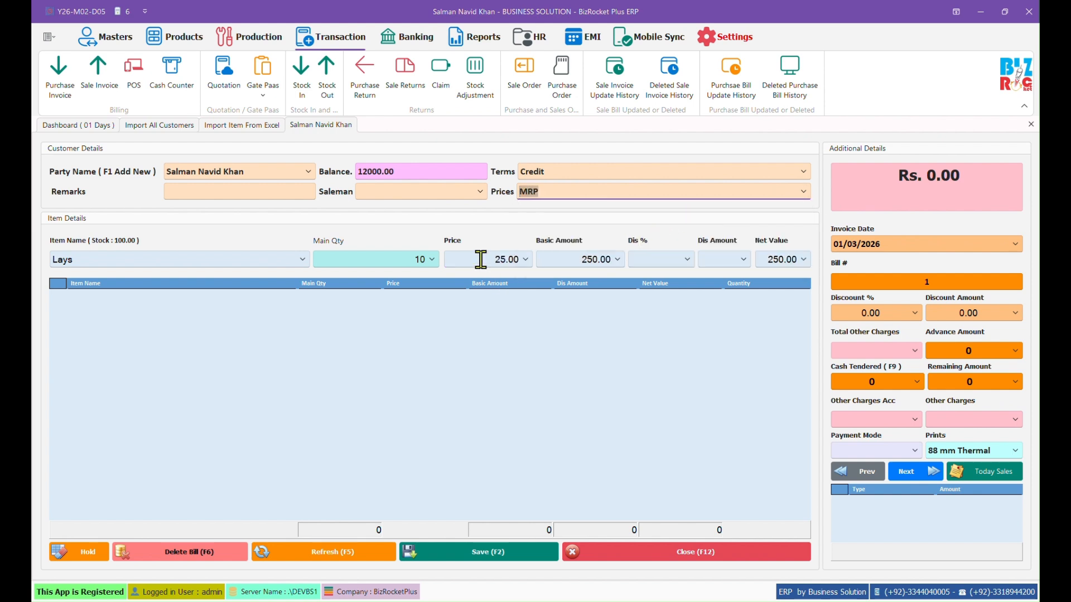
pyautogui.click(513, 259)
pyautogui.click(803, 192)
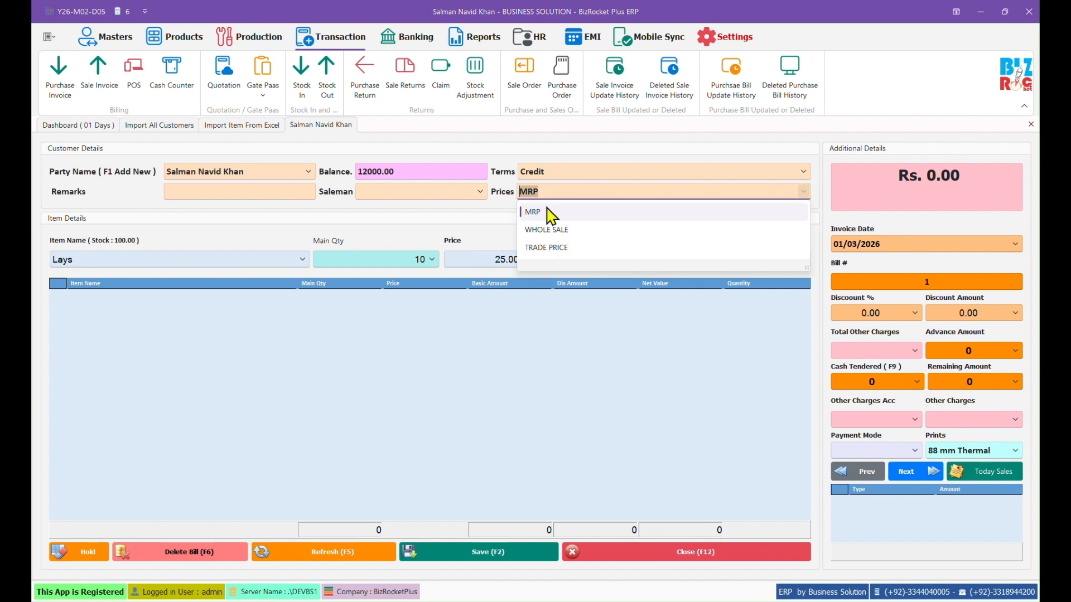
pyautogui.click(538, 229)
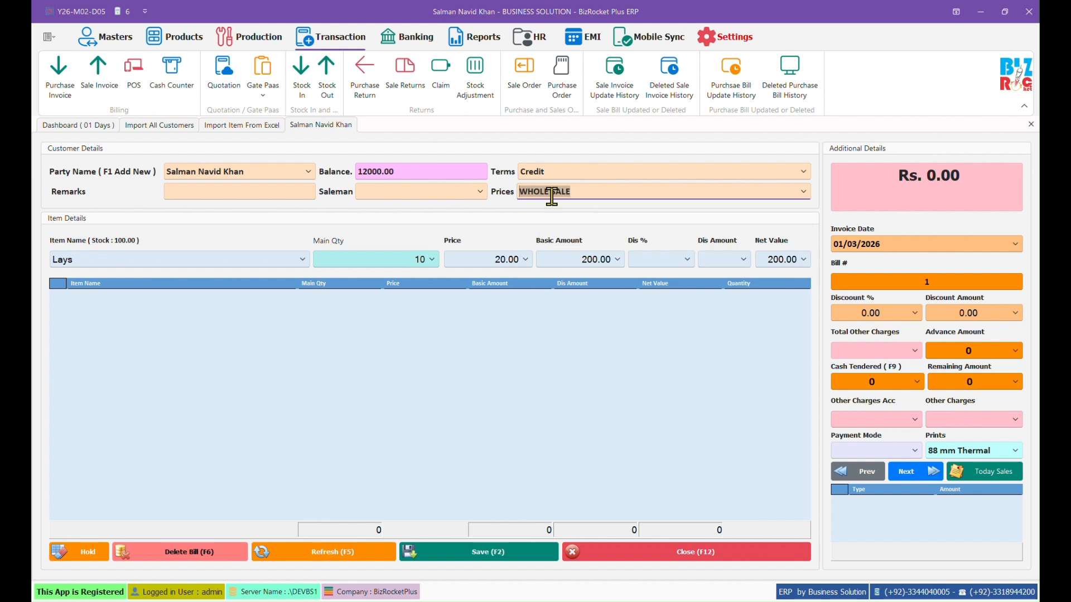
pyautogui.click(479, 260)
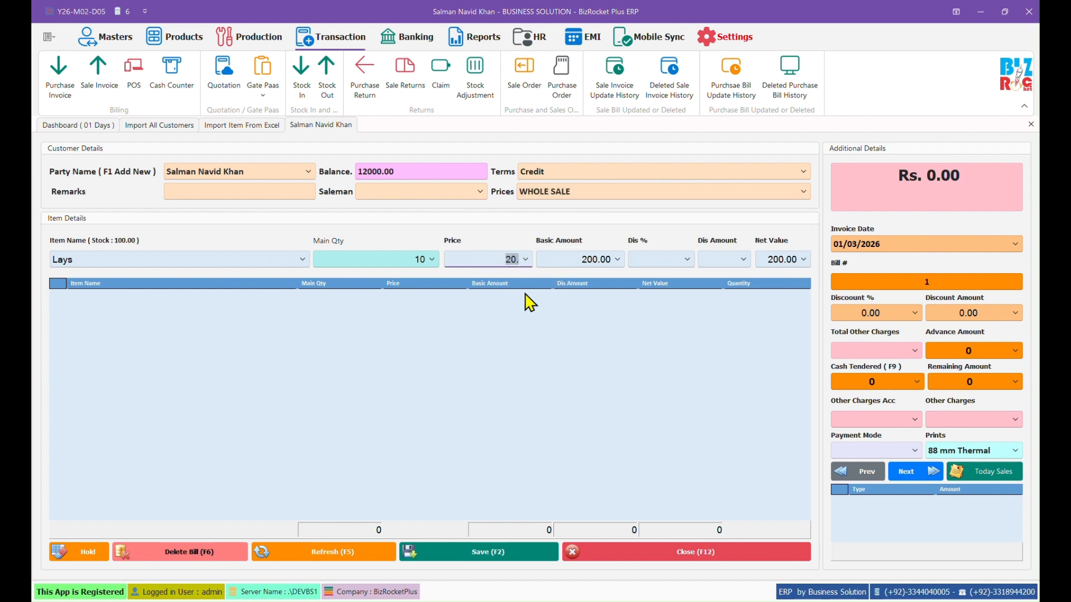
pyautogui.press('Tab')
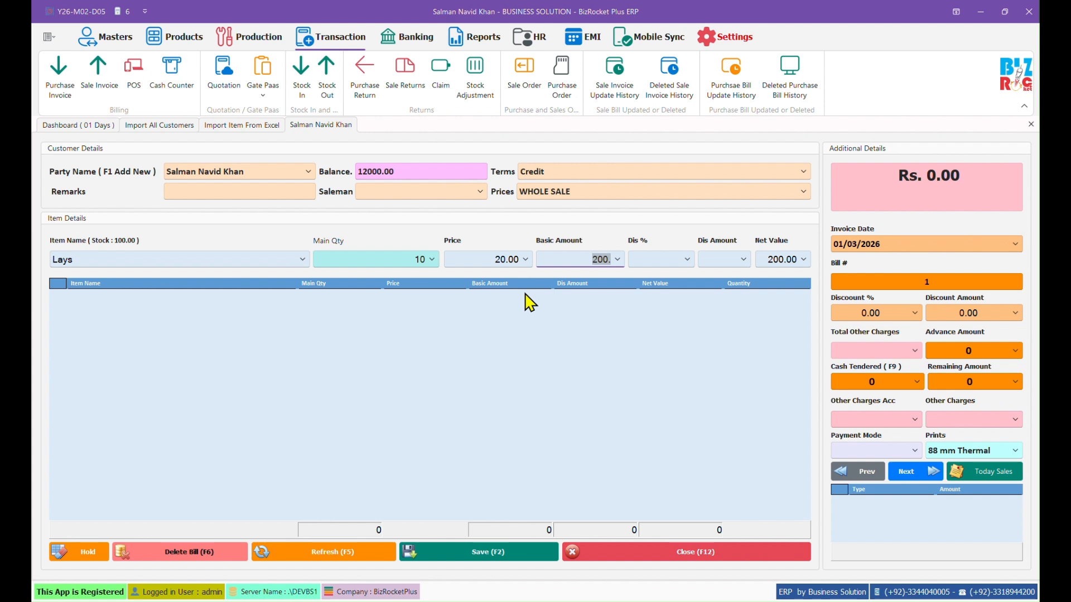
pyautogui.press('Tab')
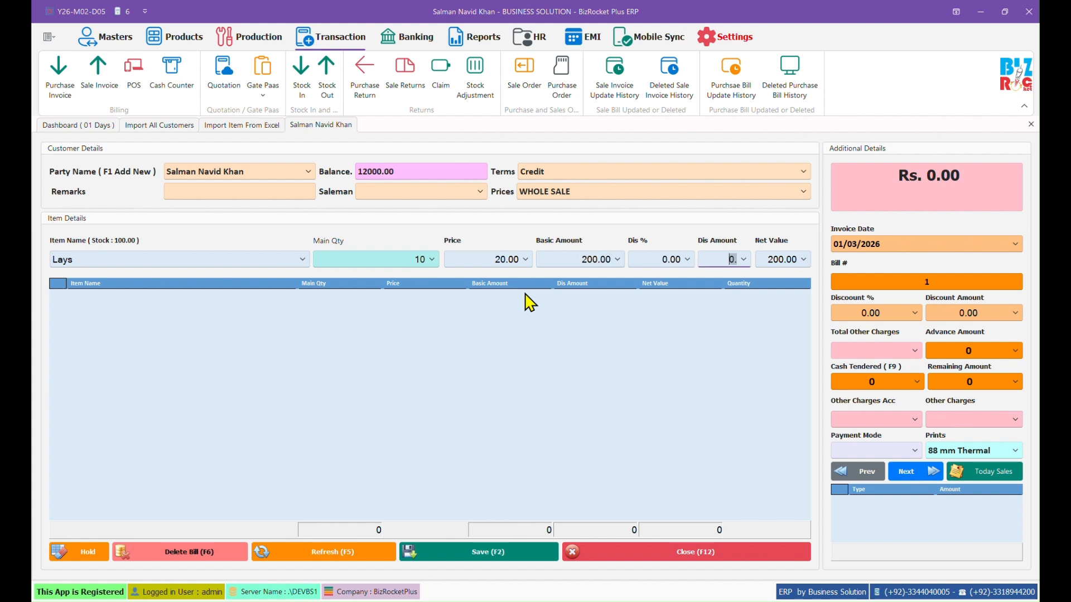
pyautogui.press('Return')
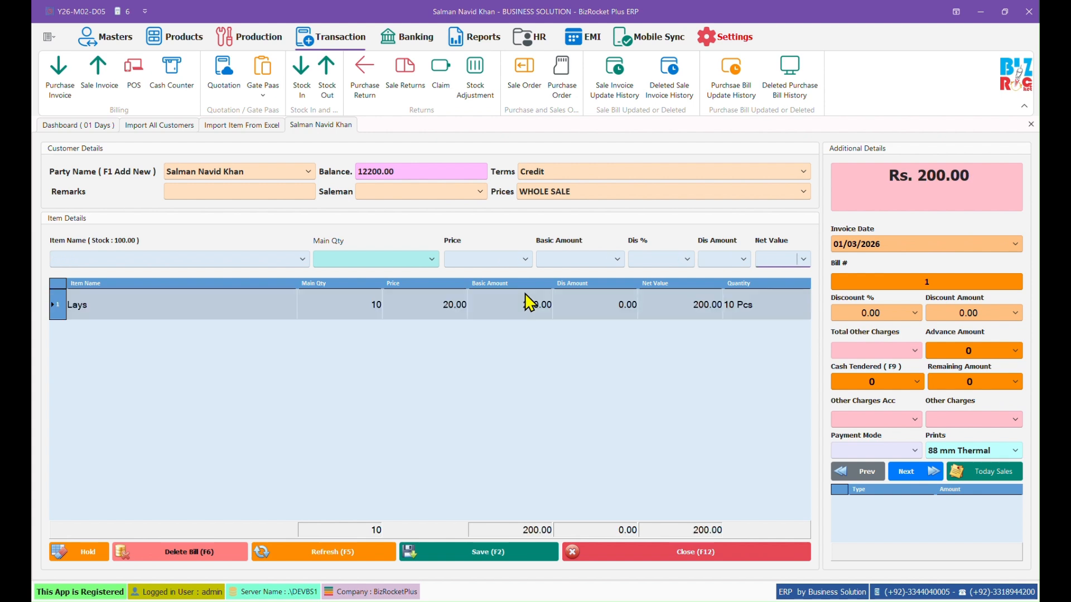
# Step: Leave discount, advance and cash tendered at 0 on the Rs. 200.00 bill and list print formats
pyautogui.moveTo(889, 175); pyautogui.dragTo(987, 181)
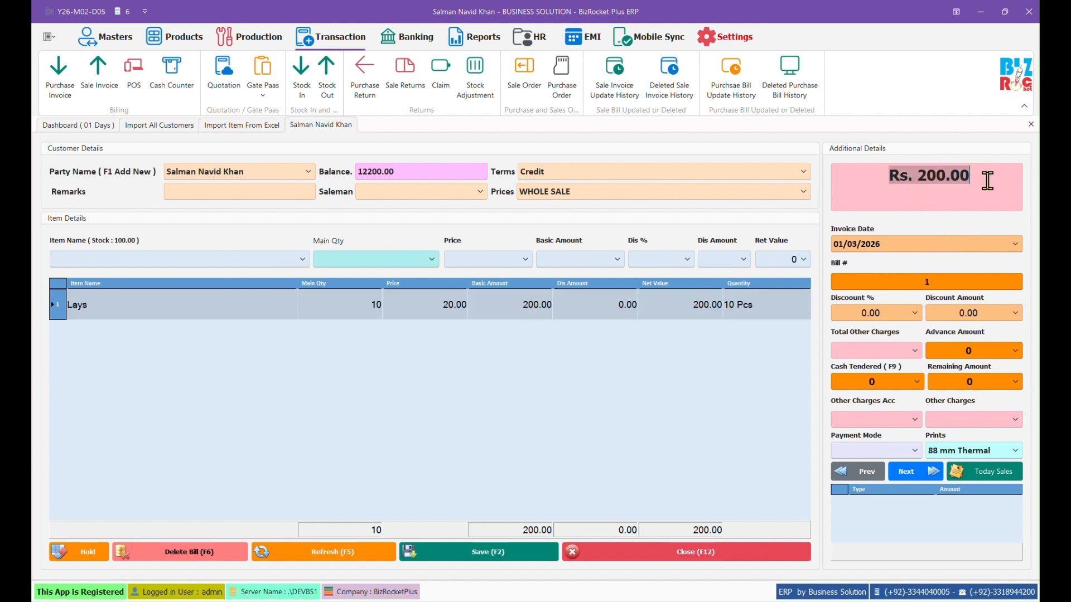
pyautogui.click(764, 319)
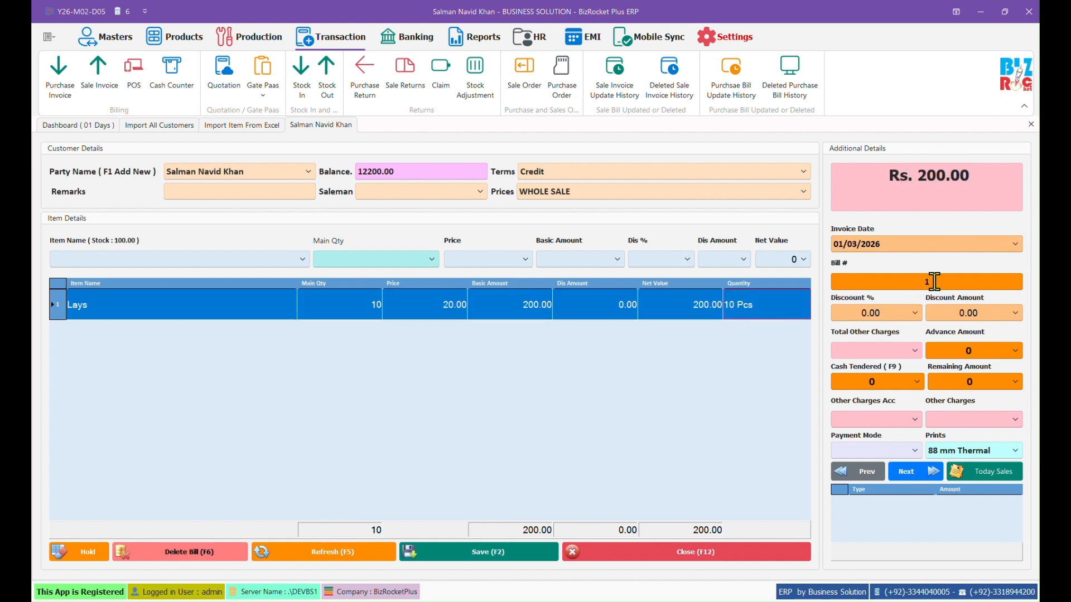
pyautogui.click(838, 312)
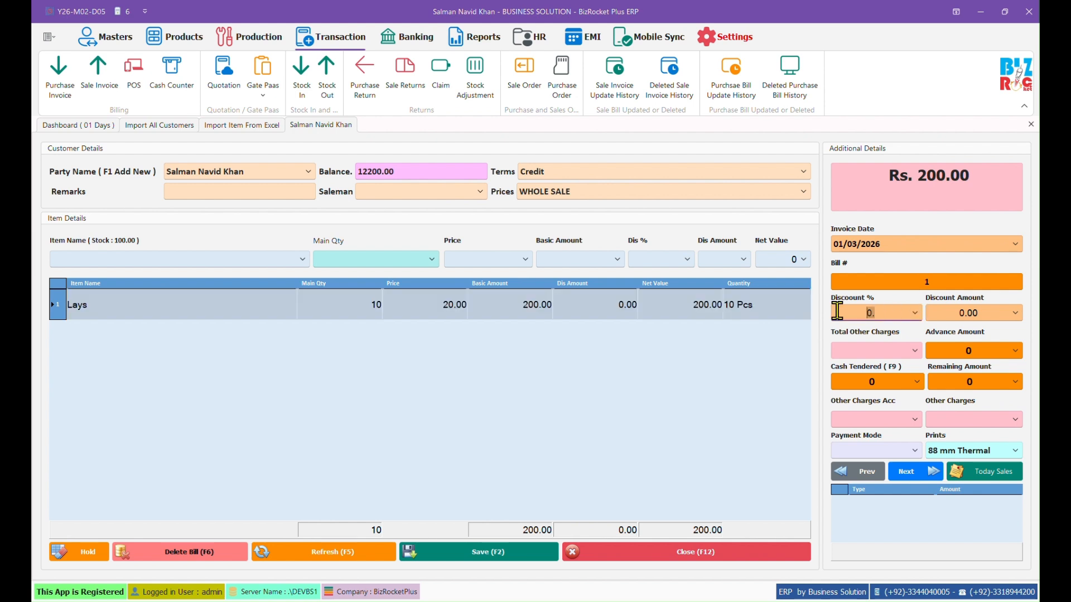
pyautogui.click(944, 310)
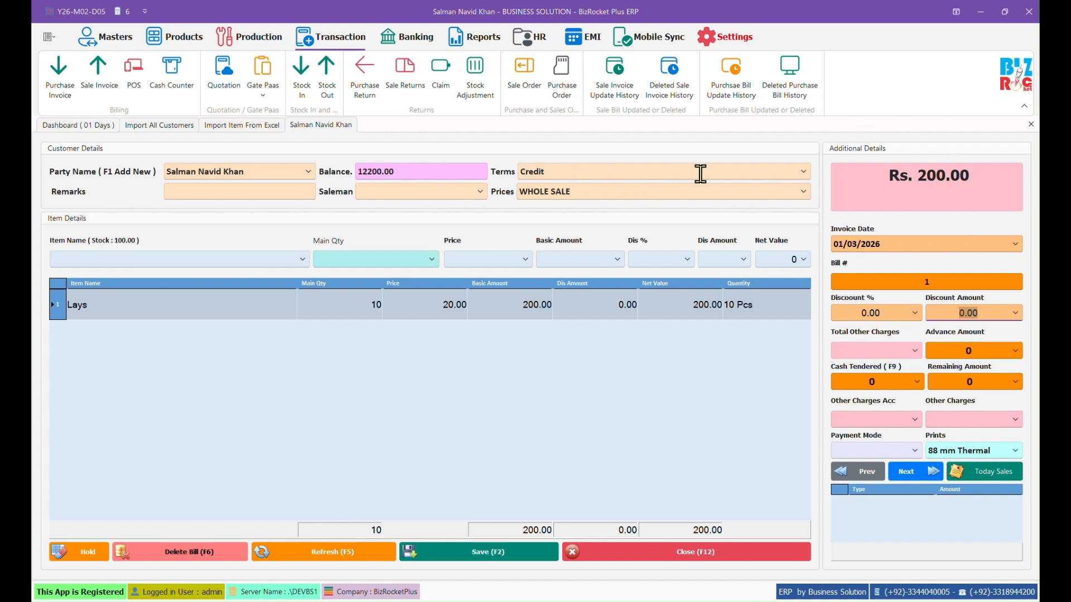
pyautogui.click(955, 351)
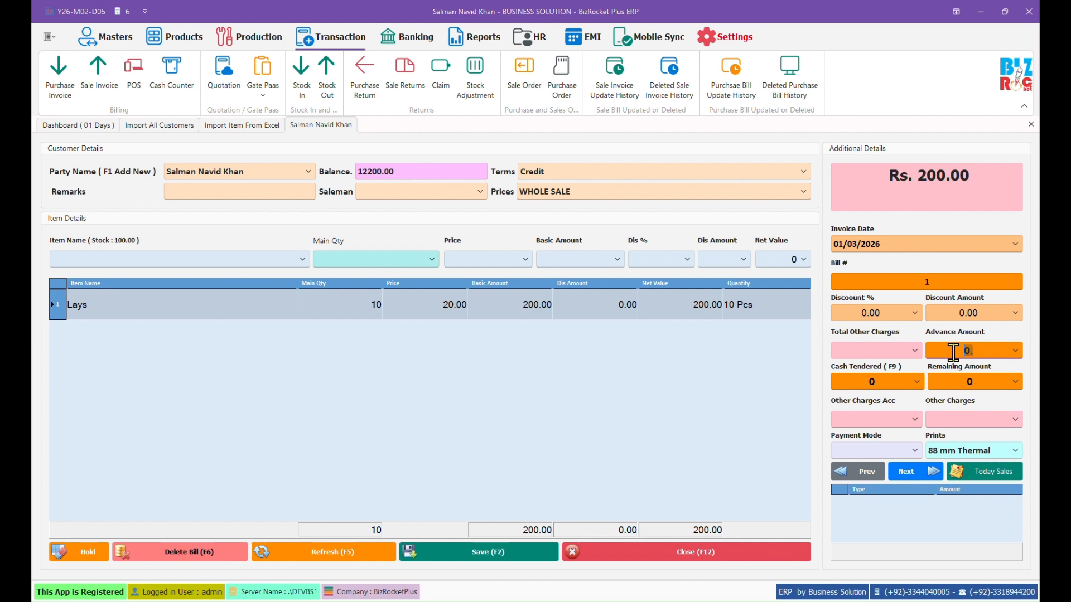
pyautogui.click(880, 381)
pyautogui.click(1015, 451)
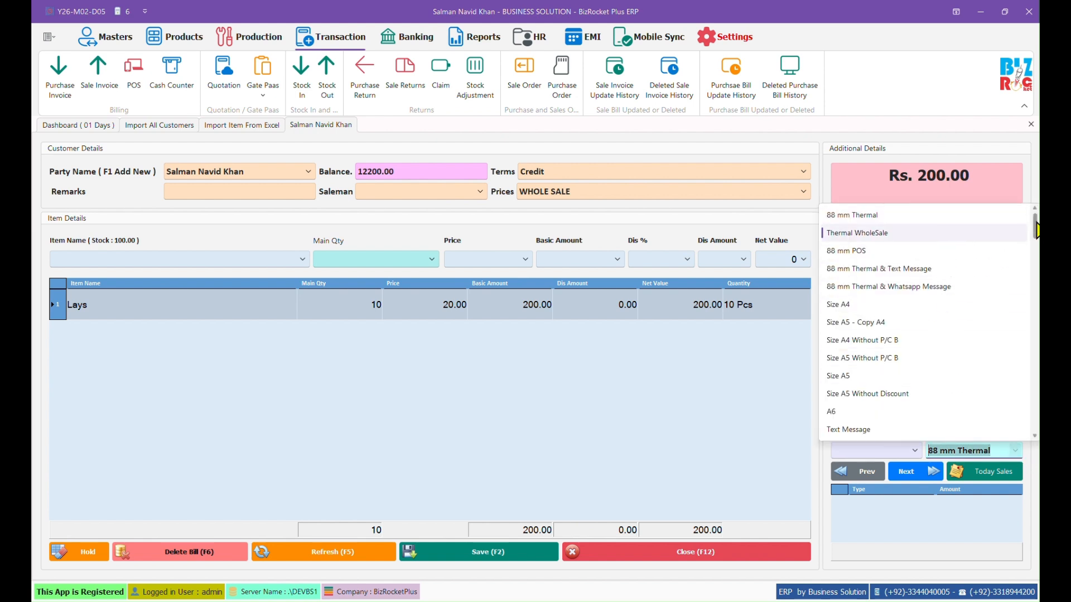
# Step: Choose the Thermal WholeSale print format and save bill 1
pyautogui.moveTo(1037, 229); pyautogui.dragTo(869, 239)
pyautogui.click(875, 234)
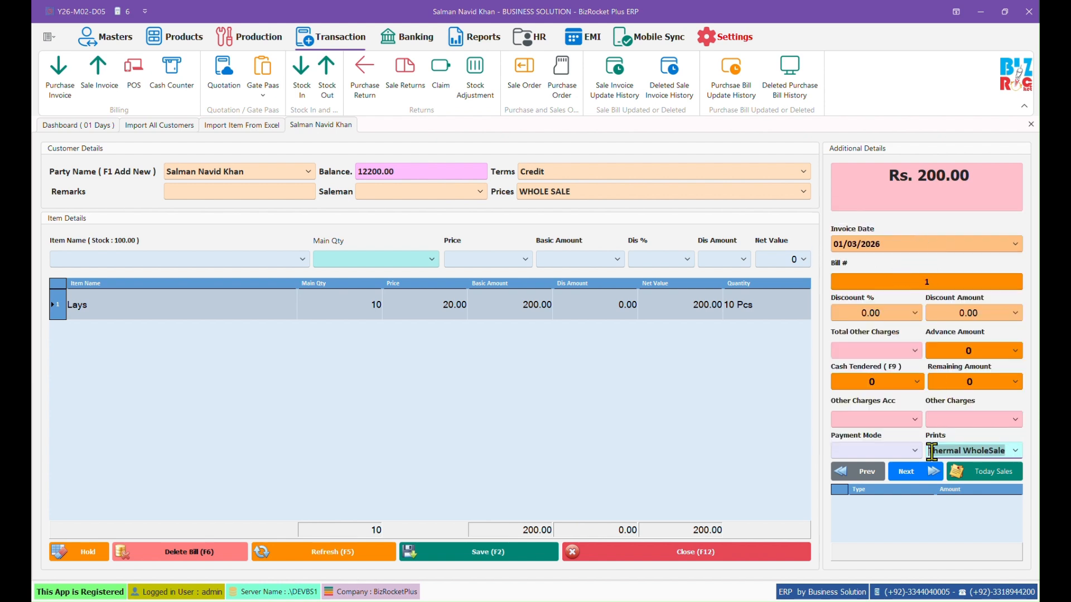
pyautogui.click(481, 553)
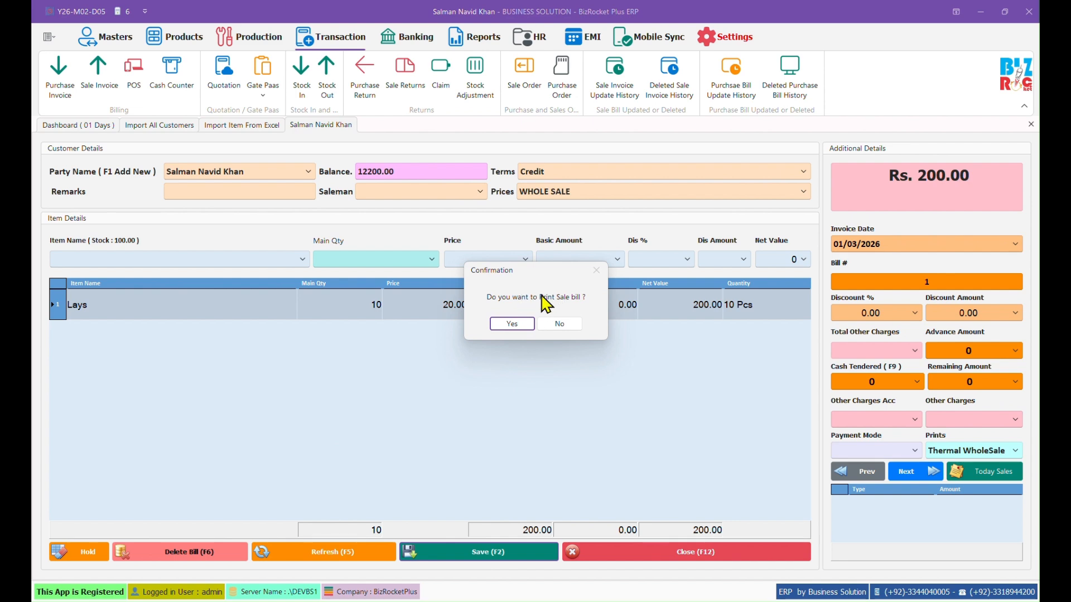
# Step: Agree to print, then review the invoice header: business title, address, phone, customer, salesman and date
pyautogui.click(510, 324)
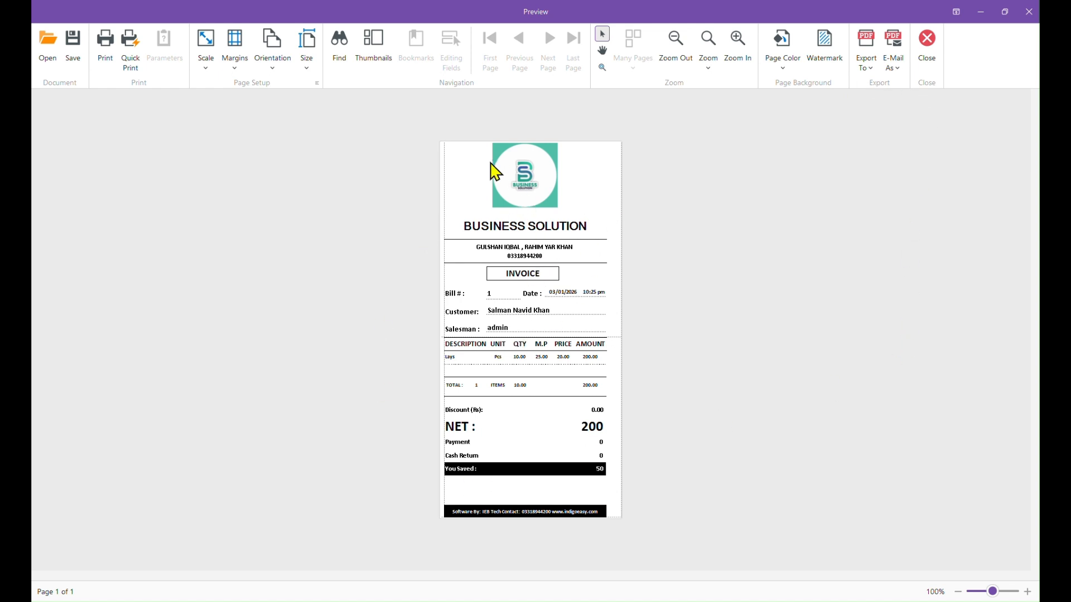
pyautogui.moveTo(494, 192); pyautogui.dragTo(630, 238)
pyautogui.click(497, 225)
pyautogui.moveTo(493, 224); pyautogui.dragTo(511, 251)
pyautogui.click(504, 258)
pyautogui.click(505, 258)
pyautogui.click(537, 273)
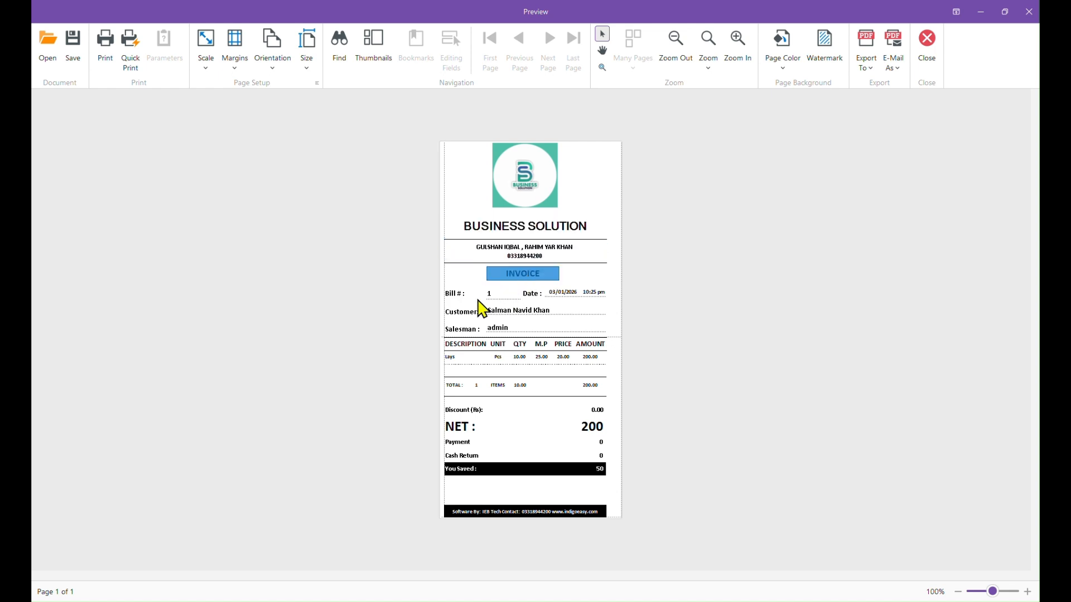
pyautogui.click(528, 312)
pyautogui.click(536, 330)
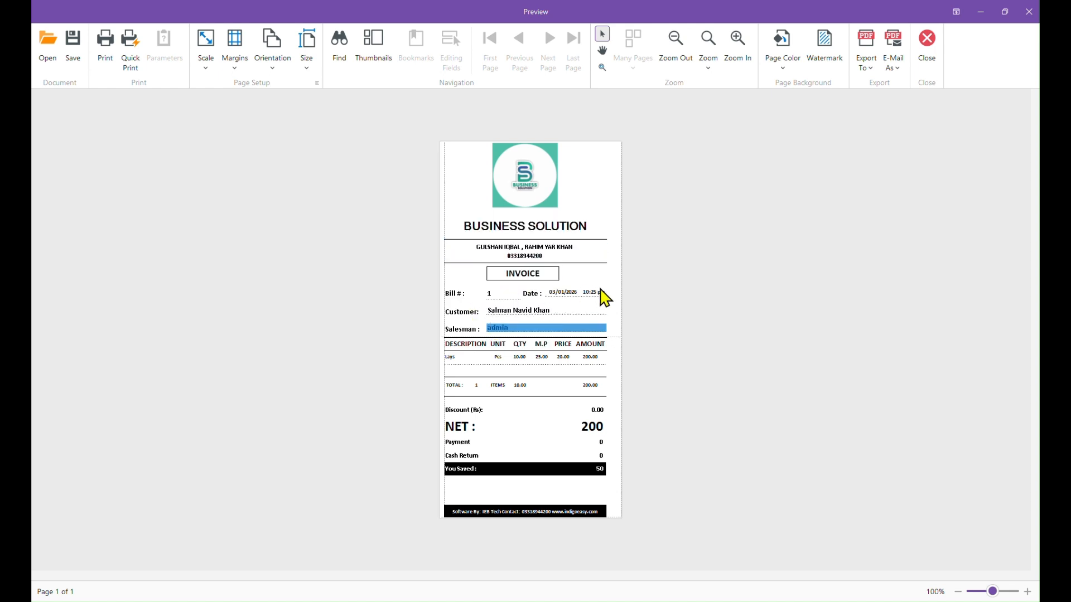
pyautogui.click(564, 294)
# Step: Review the Lays line (10 Pcs, M.P 25.00, amount 200.00) and the You Saved figure of 50
pyautogui.scroll(5, 477, 359)
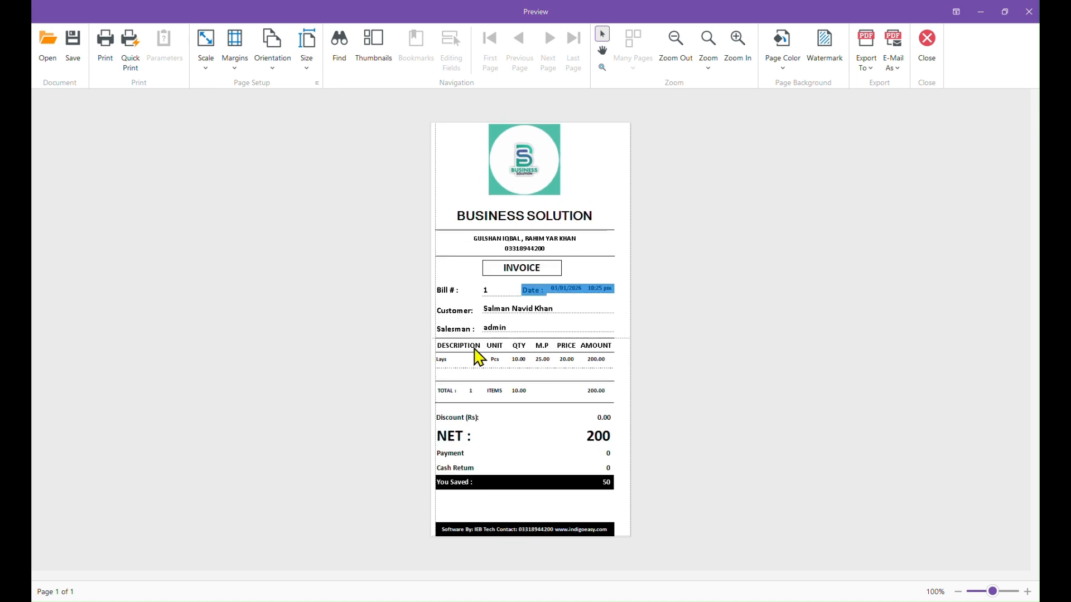
pyautogui.click(389, 347)
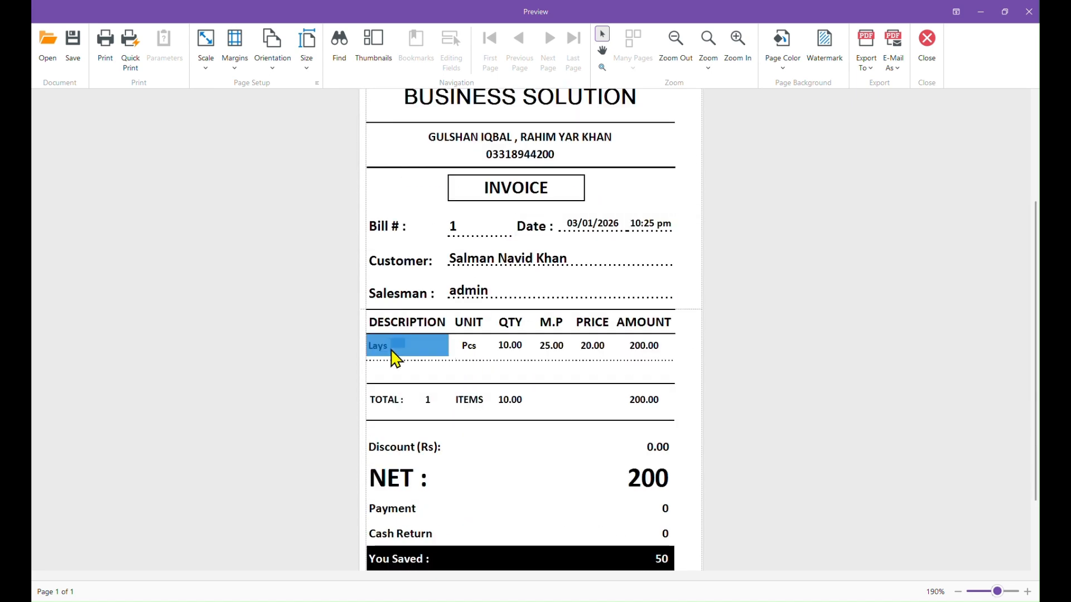
pyautogui.click(460, 345)
pyautogui.click(505, 347)
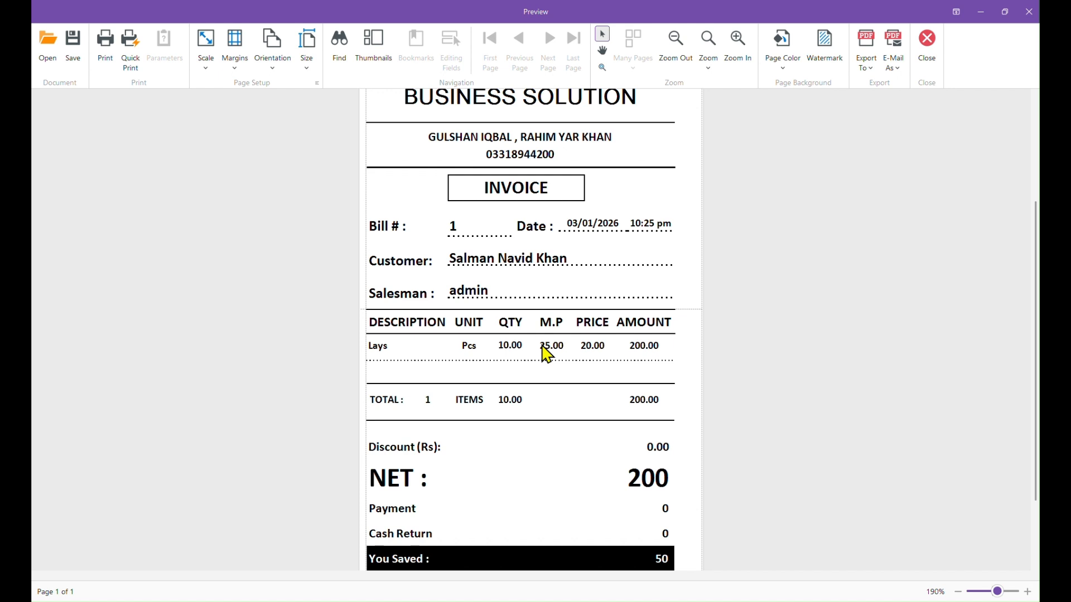
pyautogui.click(552, 347)
pyautogui.click(592, 347)
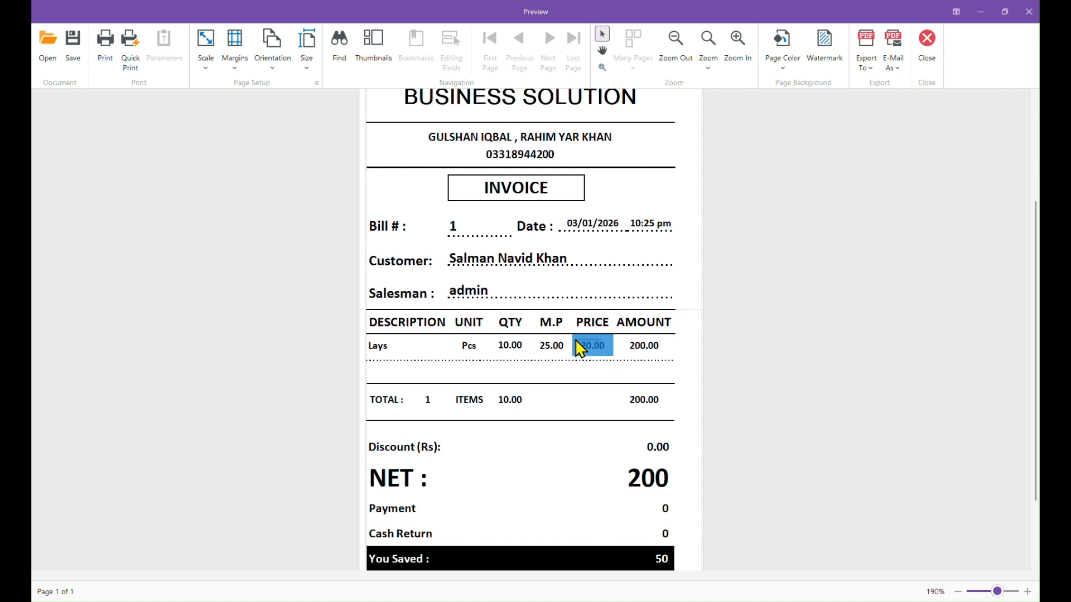
pyautogui.click(642, 349)
pyautogui.scroll(-3, 642, 355)
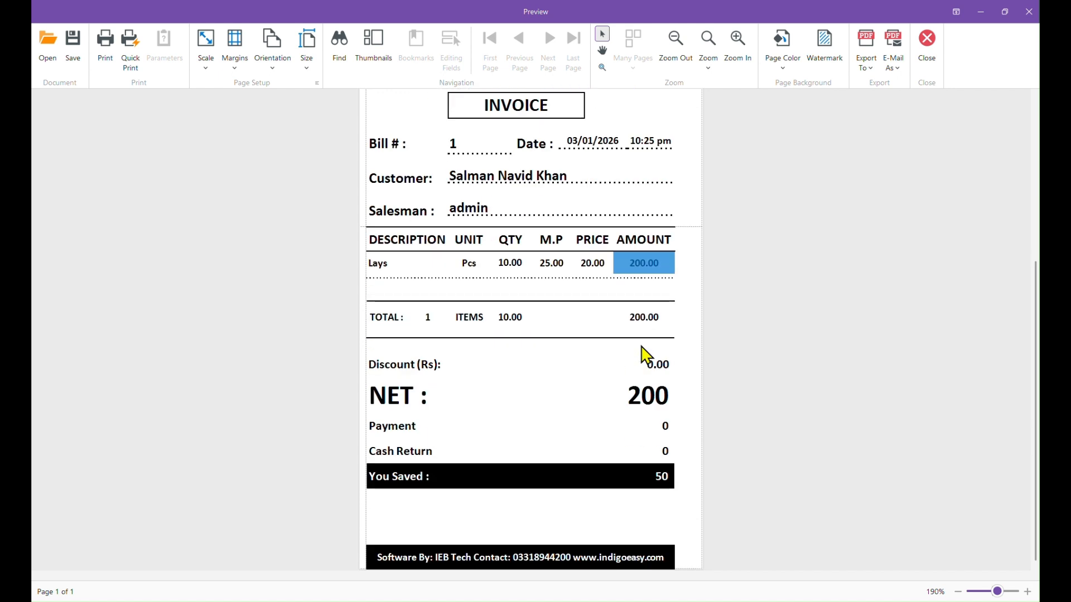
pyautogui.click(544, 476)
pyautogui.moveTo(538, 467); pyautogui.dragTo(656, 462)
pyautogui.click(608, 464)
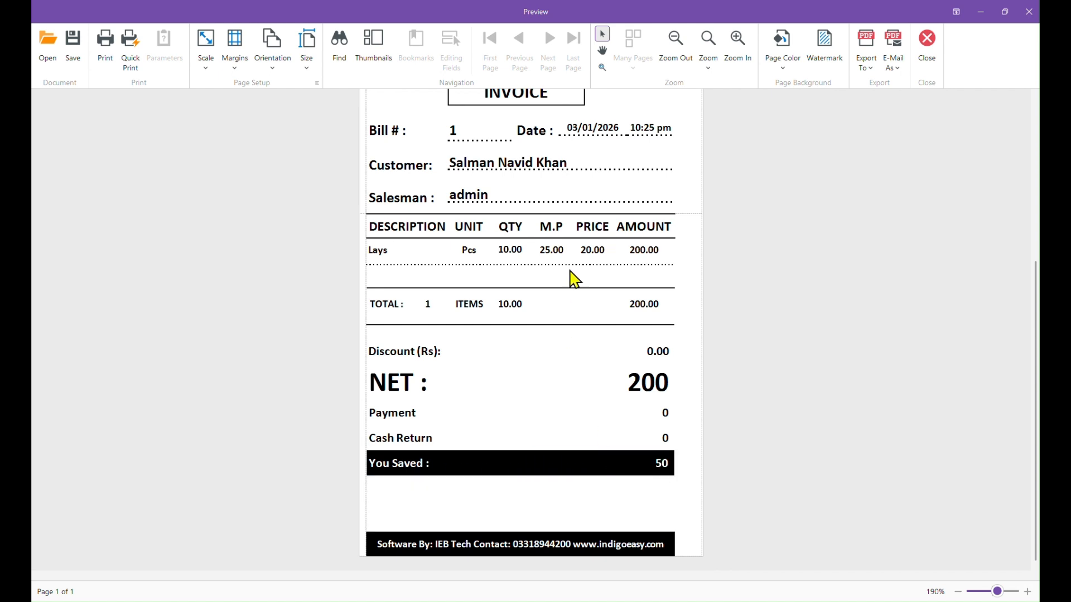
# Step: Recheck the Lays M.P of 25.00, scroll to the top and close the preview
pyautogui.click(554, 254)
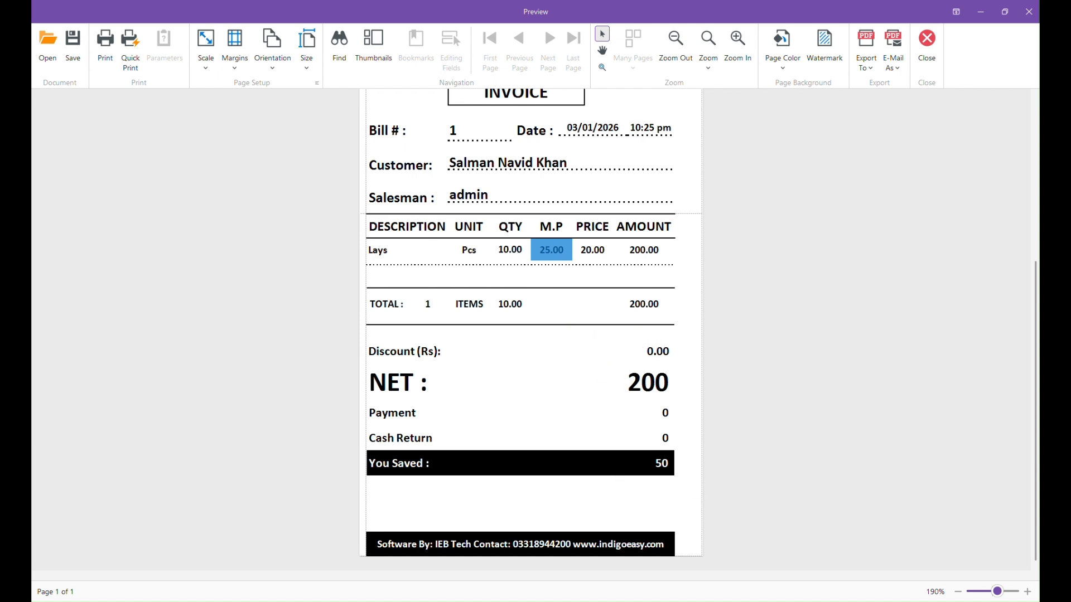
pyautogui.moveTo(657, 469); pyautogui.dragTo(684, 461)
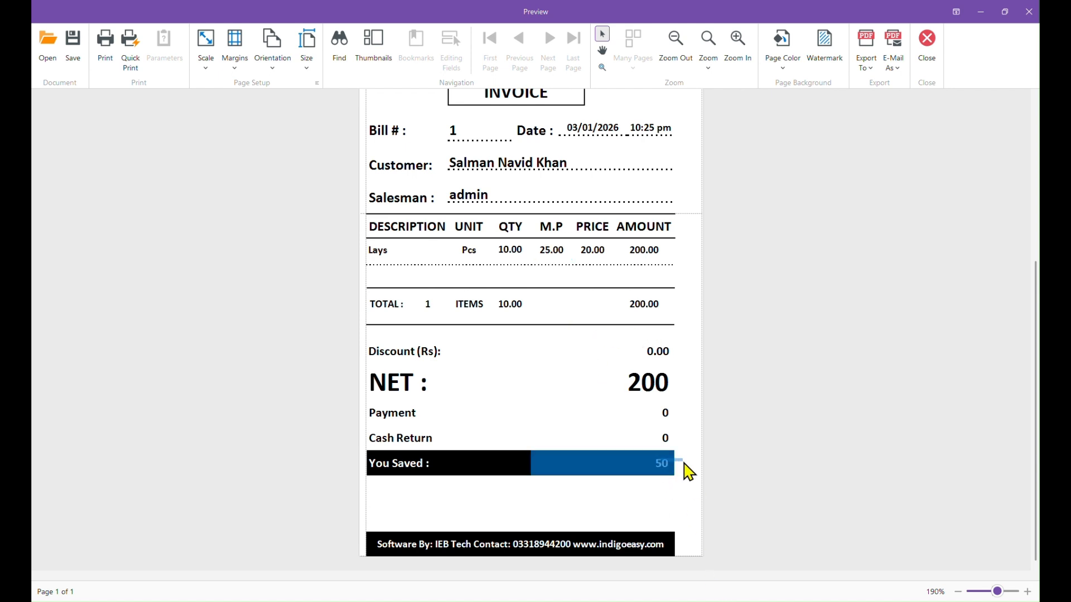
pyautogui.scroll(3, 561, 389)
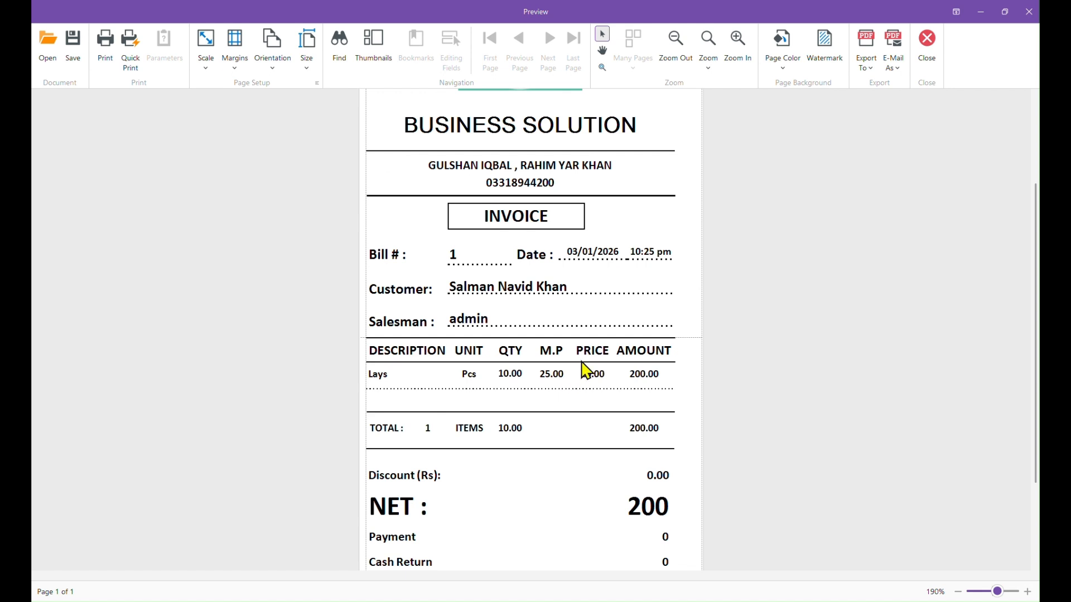
pyautogui.scroll(3, 717, 237)
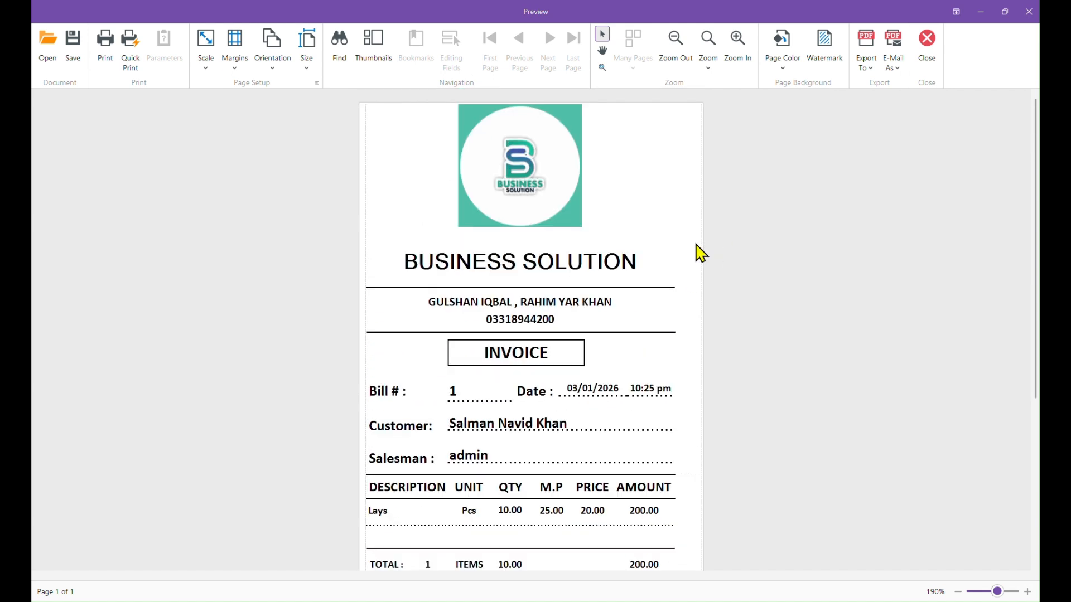
pyautogui.click(938, 53)
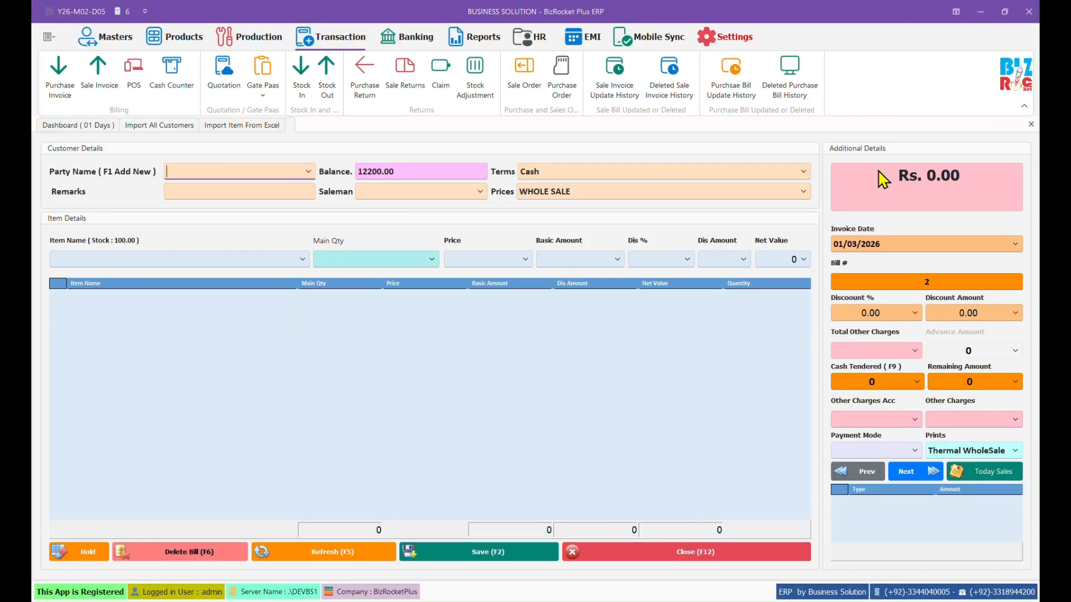
# Step: Tick Profit Amount in Sale under Sale Configuration settings and close the dialog
pyautogui.click(725, 39)
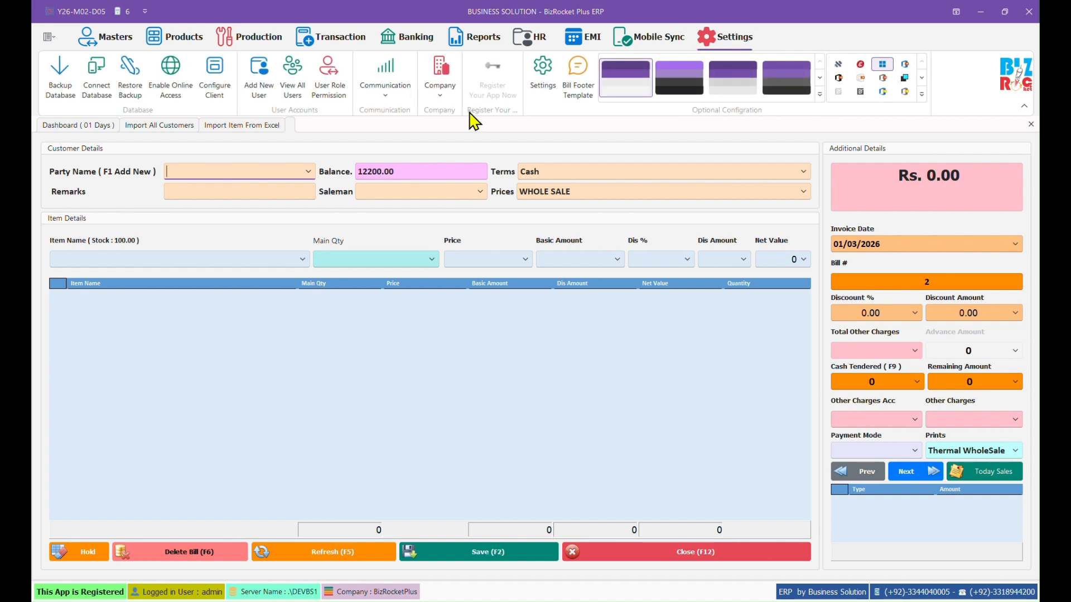
pyautogui.click(543, 78)
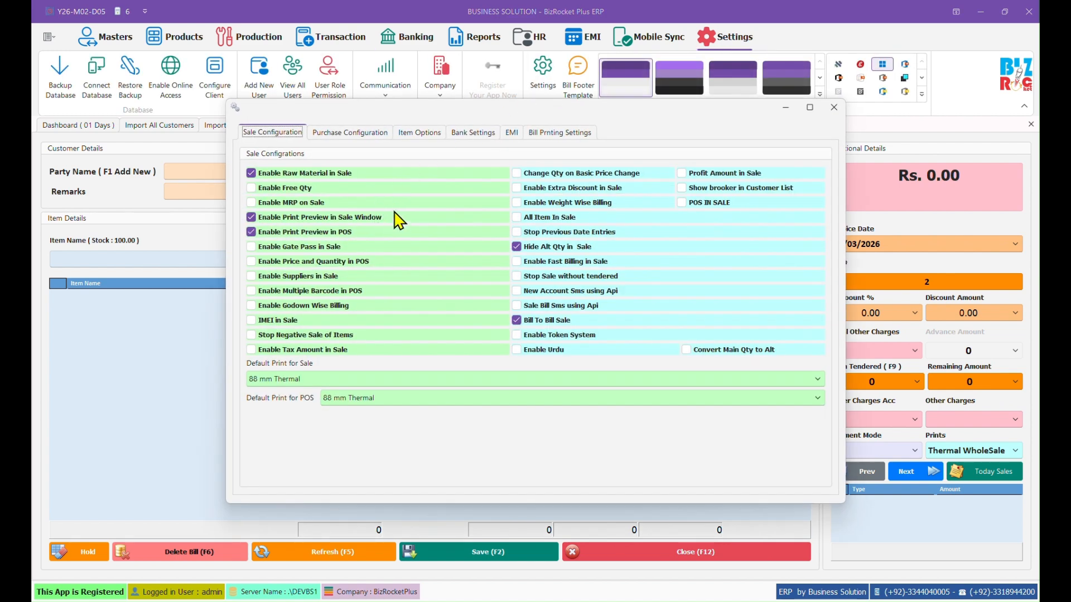
pyautogui.click(711, 174)
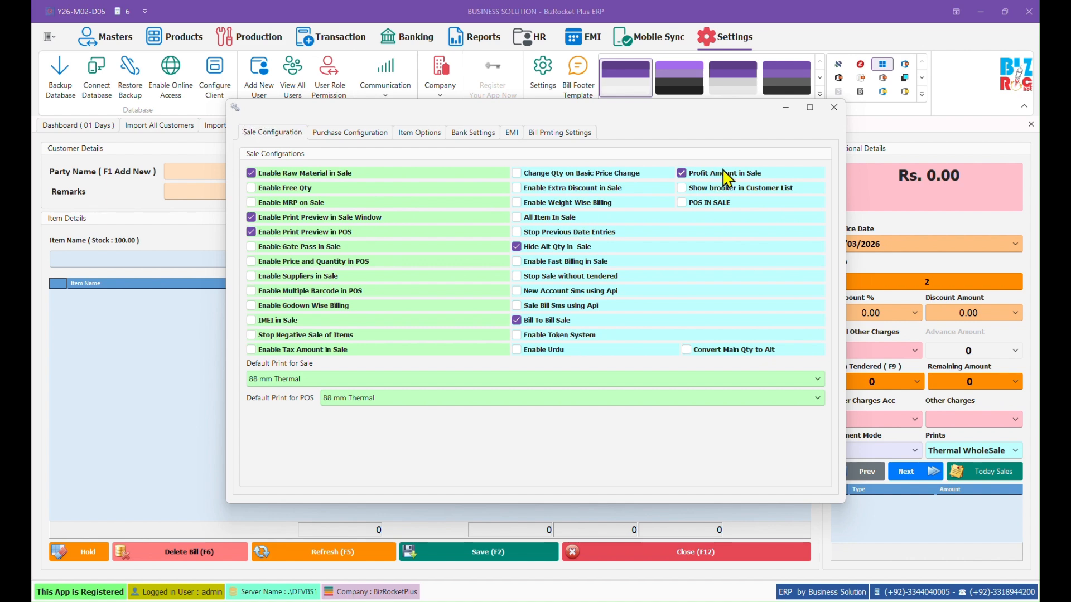
pyautogui.click(834, 108)
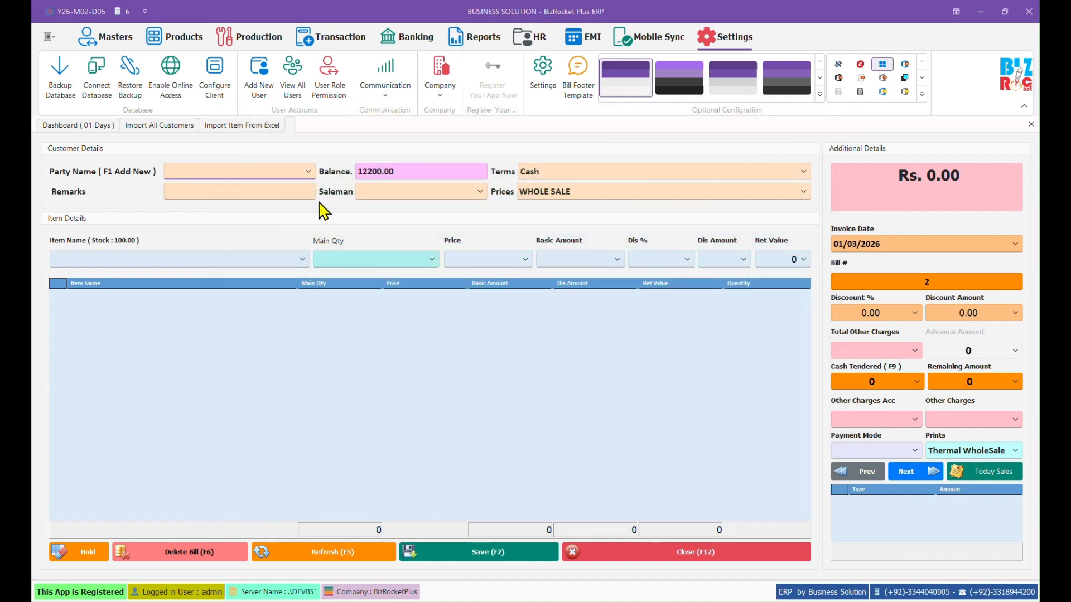
pyautogui.click(310, 172)
# Step: Select the customer, check their balance, and add 10 Lays at 20.00 to bill 2
pyautogui.click(281, 206)
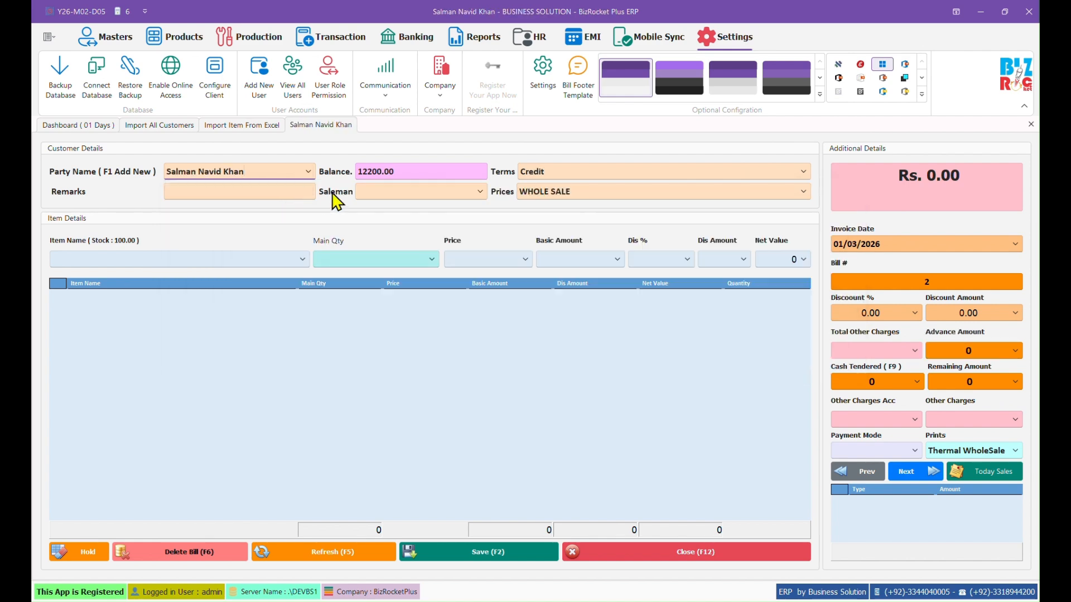
pyautogui.click(399, 170)
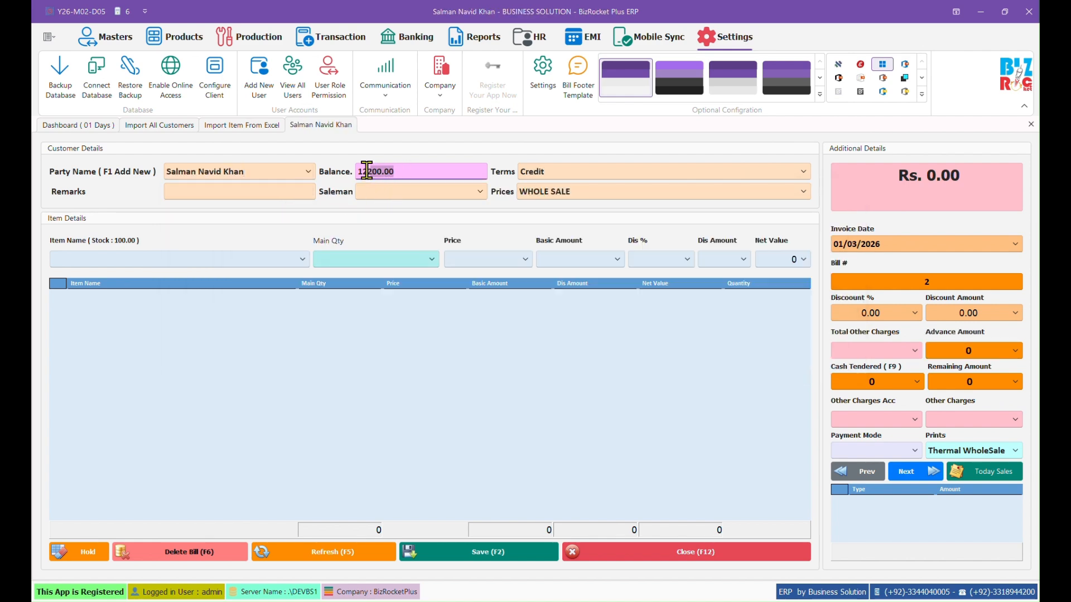
pyautogui.click(407, 170)
pyautogui.click(287, 170)
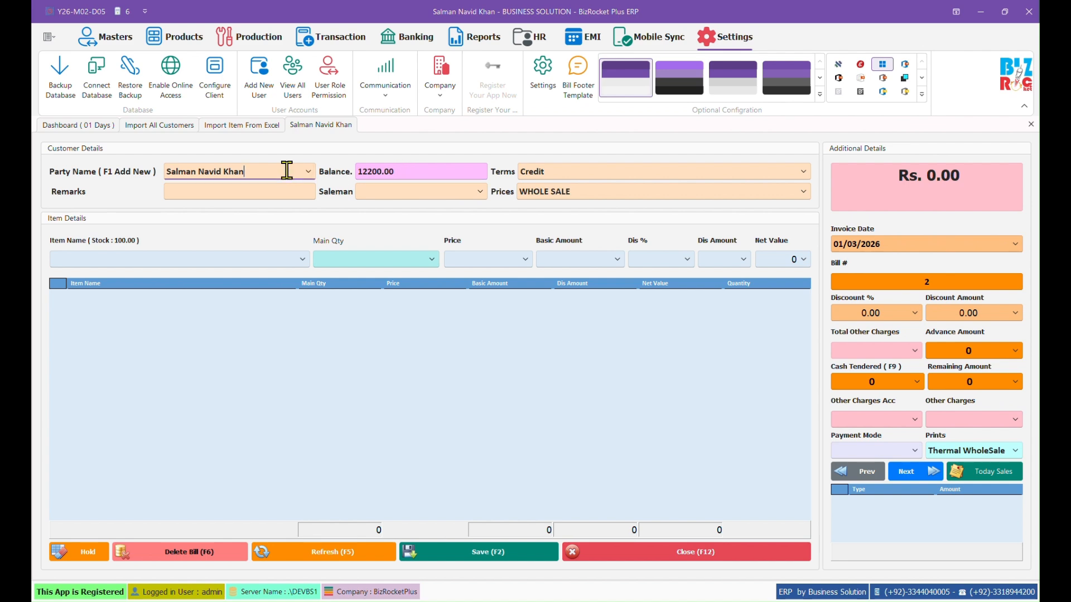
pyautogui.press('Return')
pyautogui.press('Down')
pyautogui.press('Return')
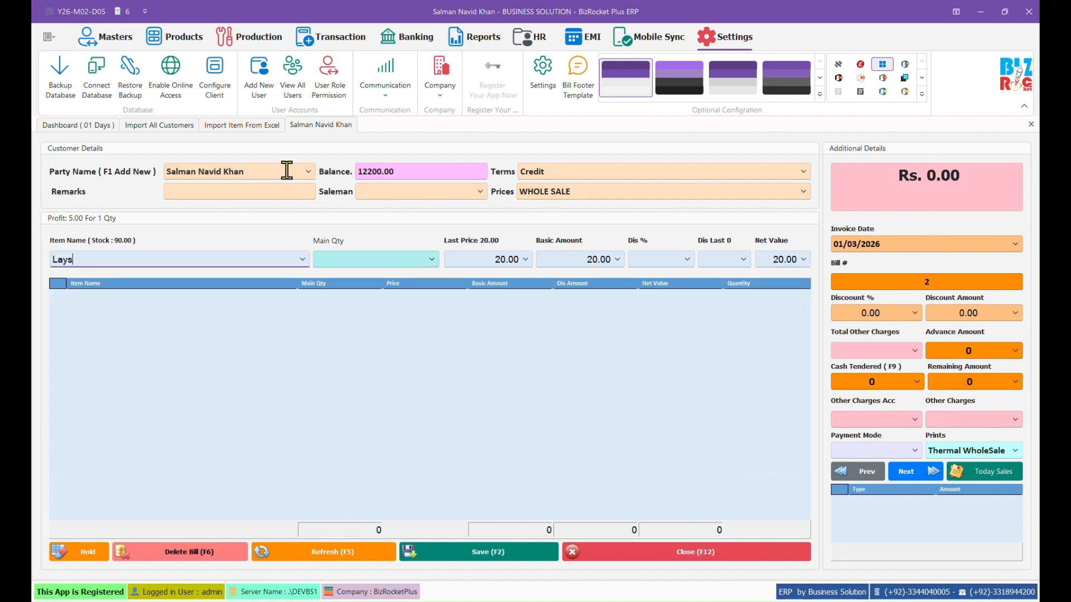
pyautogui.press('Return')
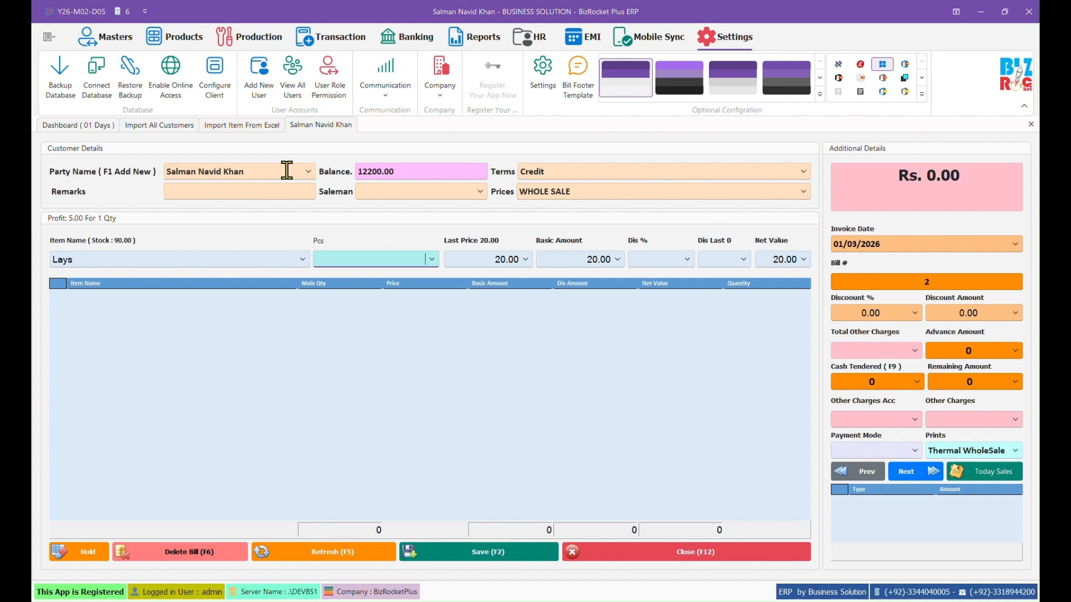
pyautogui.write('10')
pyautogui.press('Return')
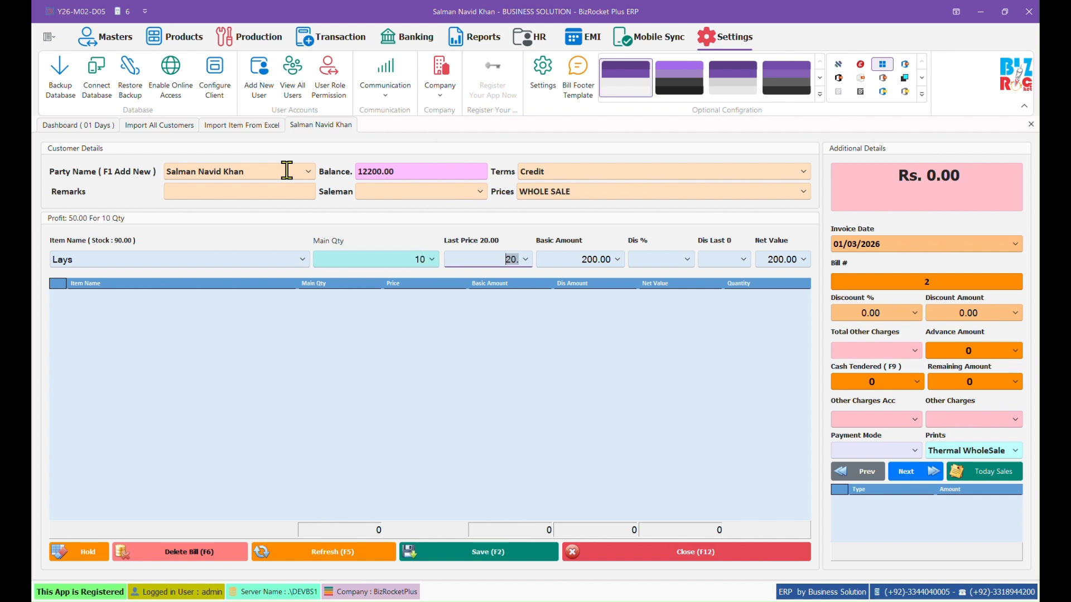
pyautogui.press('Return')
pyautogui.press('Return')
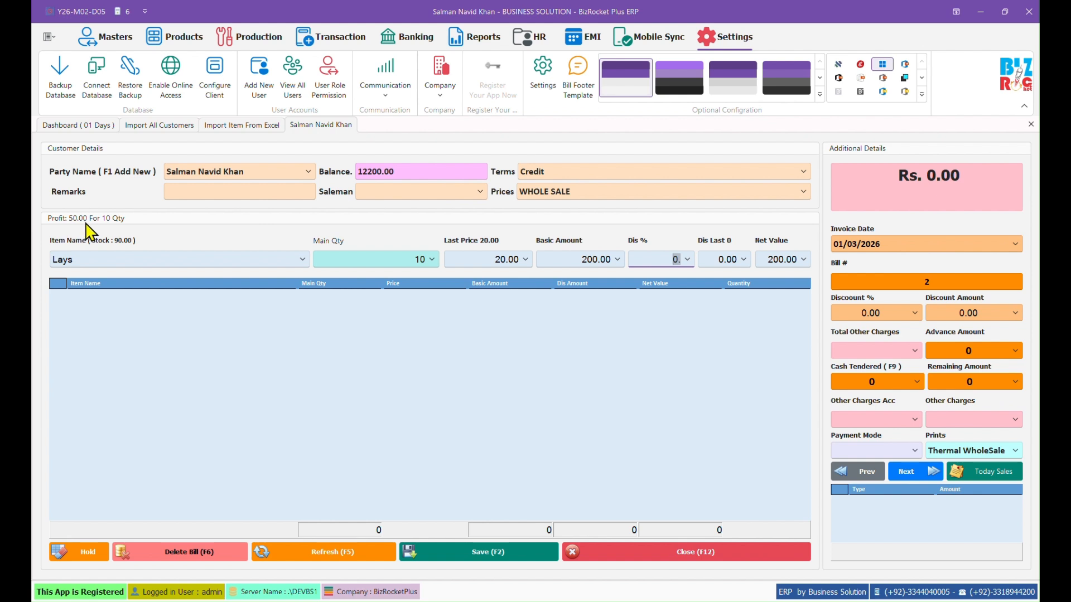
pyautogui.click(393, 258)
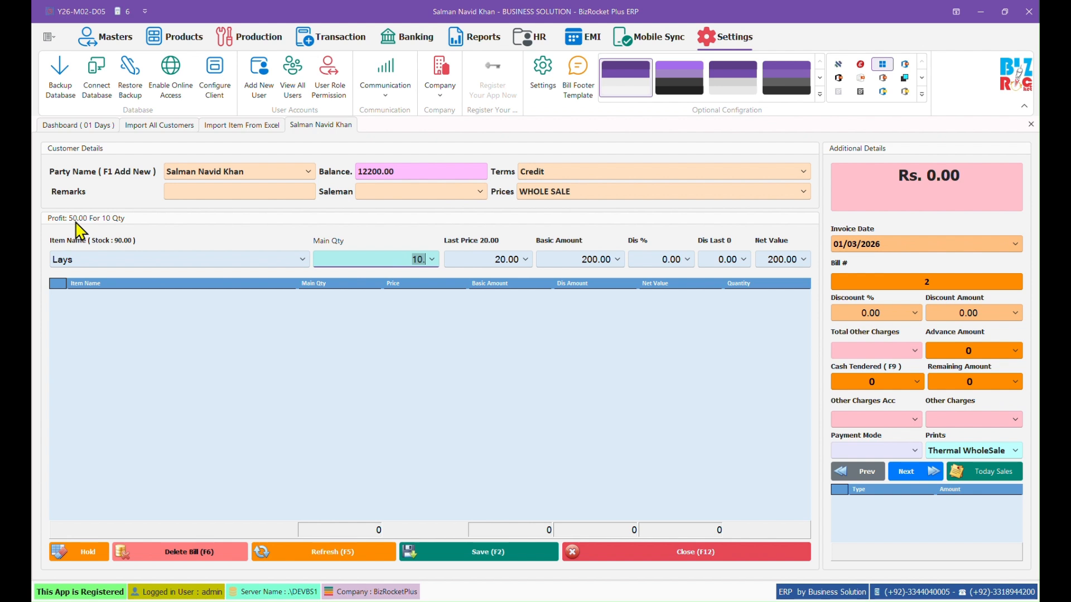
pyautogui.click(391, 255)
pyautogui.press('Return')
pyautogui.press('Return')
pyautogui.press('Return')
pyautogui.press('Return')
pyautogui.press('Return')
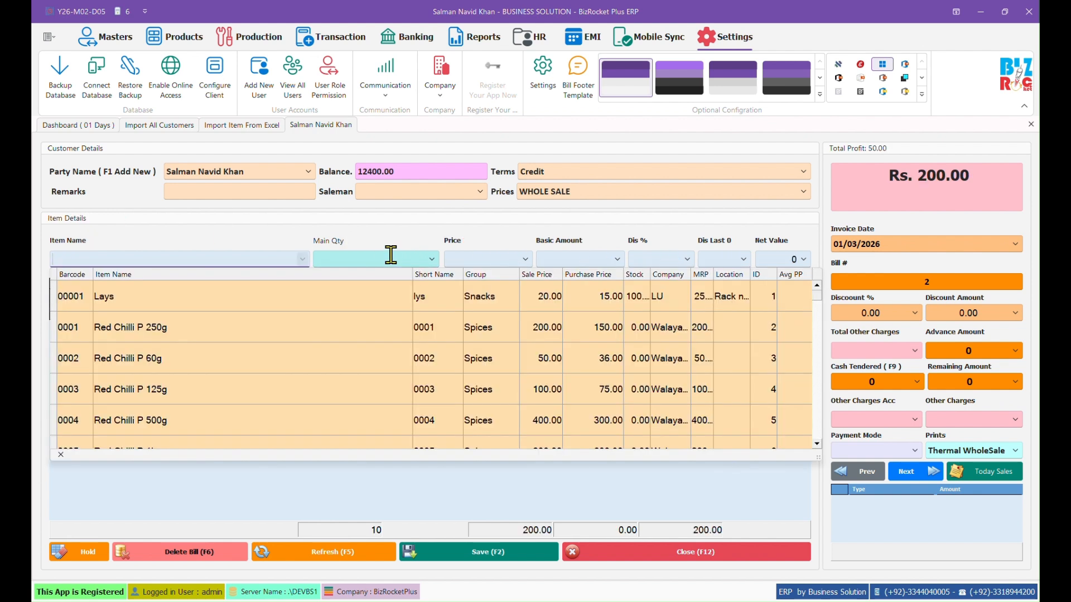
# Step: Add 2 Red Chilli P 250g at 200.00 and save the bill without printing
pyautogui.click(974, 174)
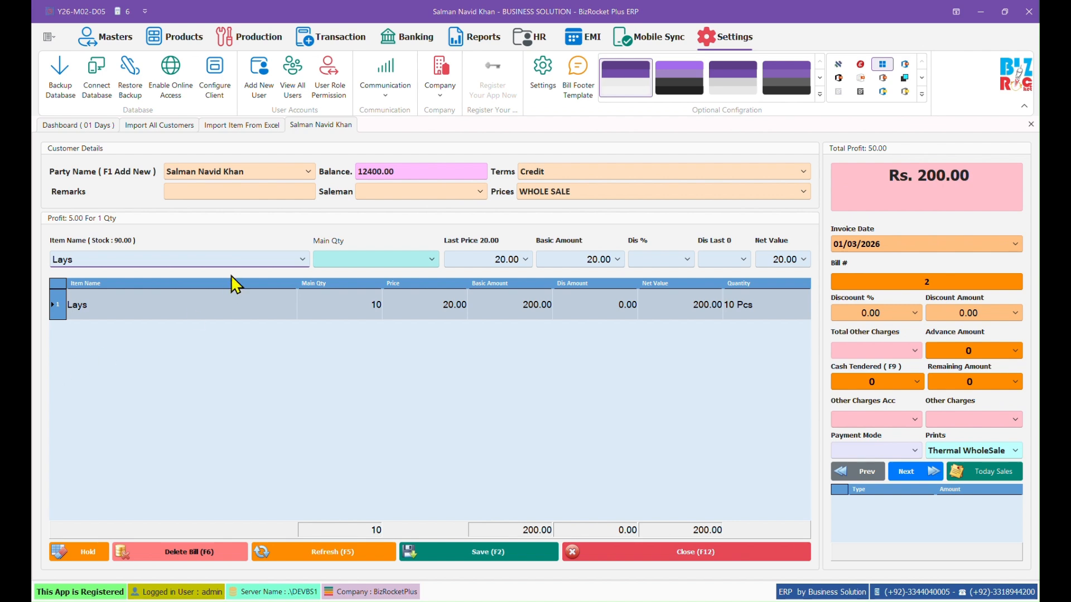
pyautogui.click(303, 260)
pyautogui.click(246, 329)
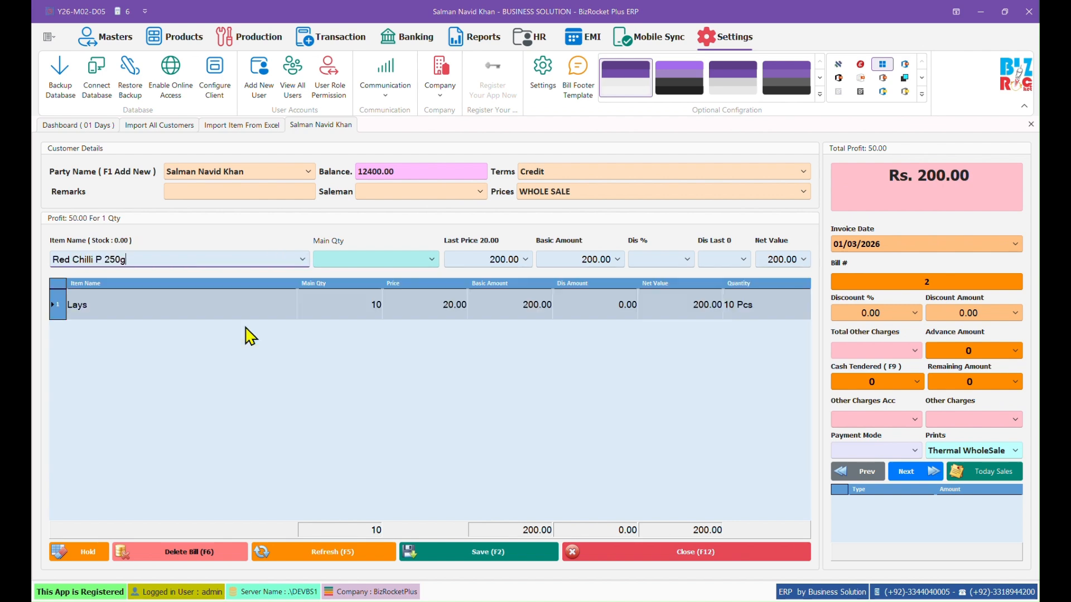
pyautogui.press('Return')
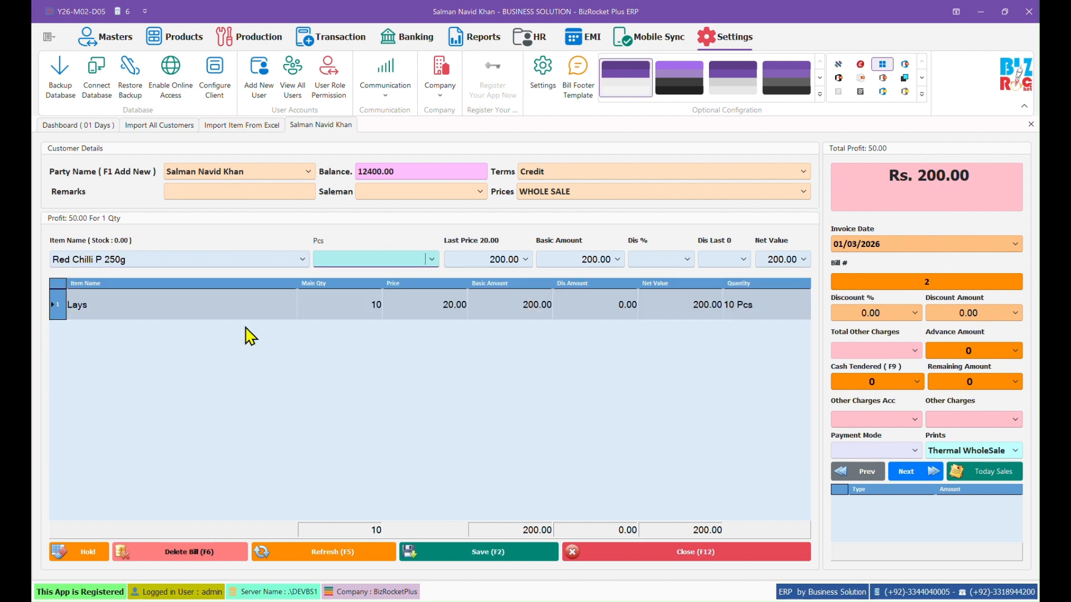
pyautogui.press('Return')
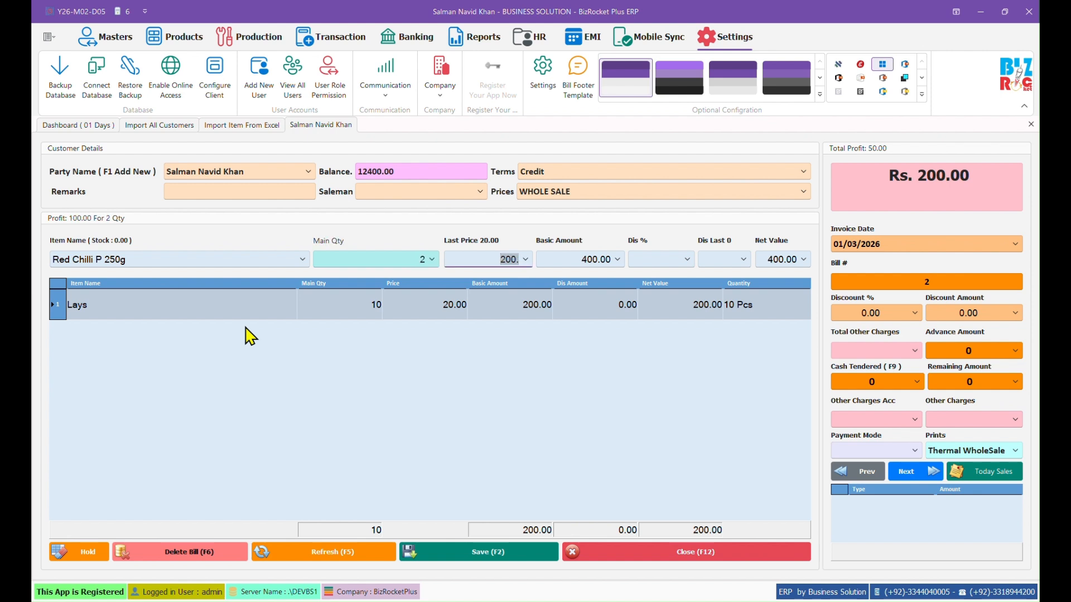
pyautogui.press('Return')
pyautogui.press('Return')
pyautogui.press('Return')
pyautogui.press('Return')
pyautogui.press('Return')
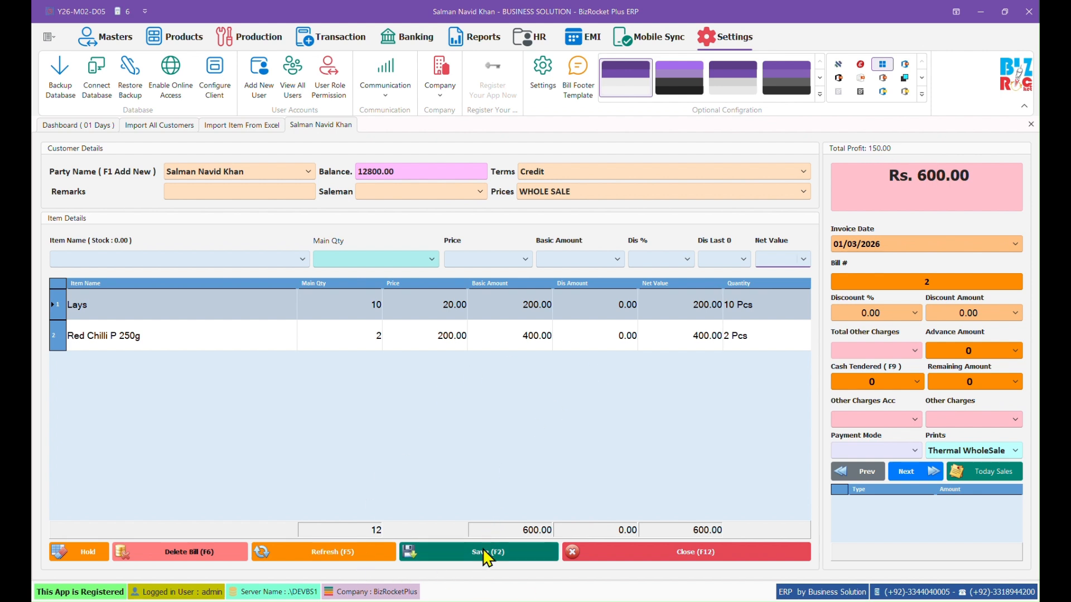
pyautogui.click(510, 553)
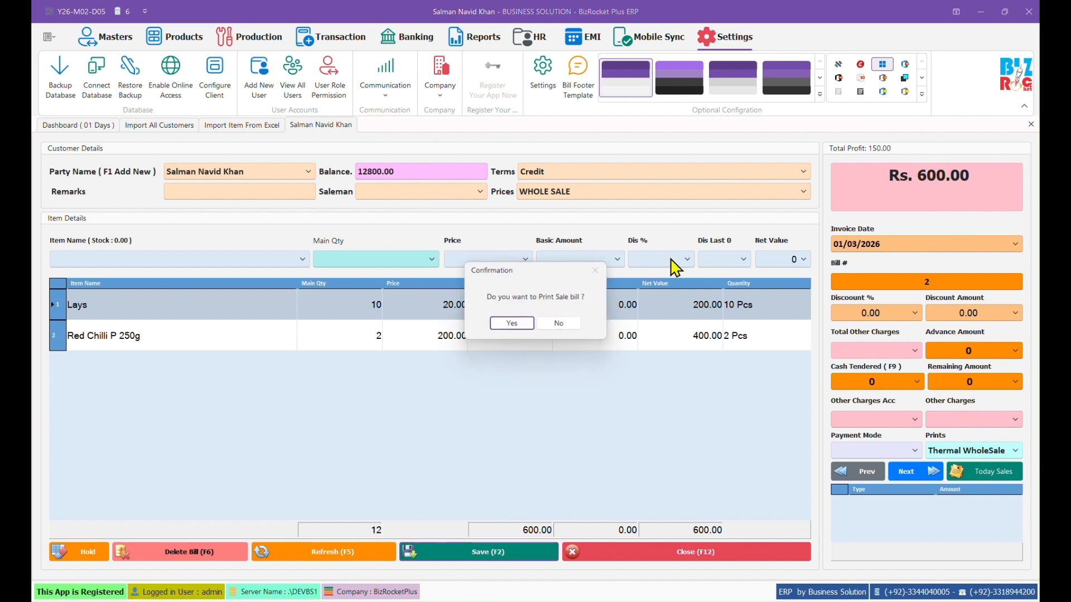
pyautogui.click(552, 325)
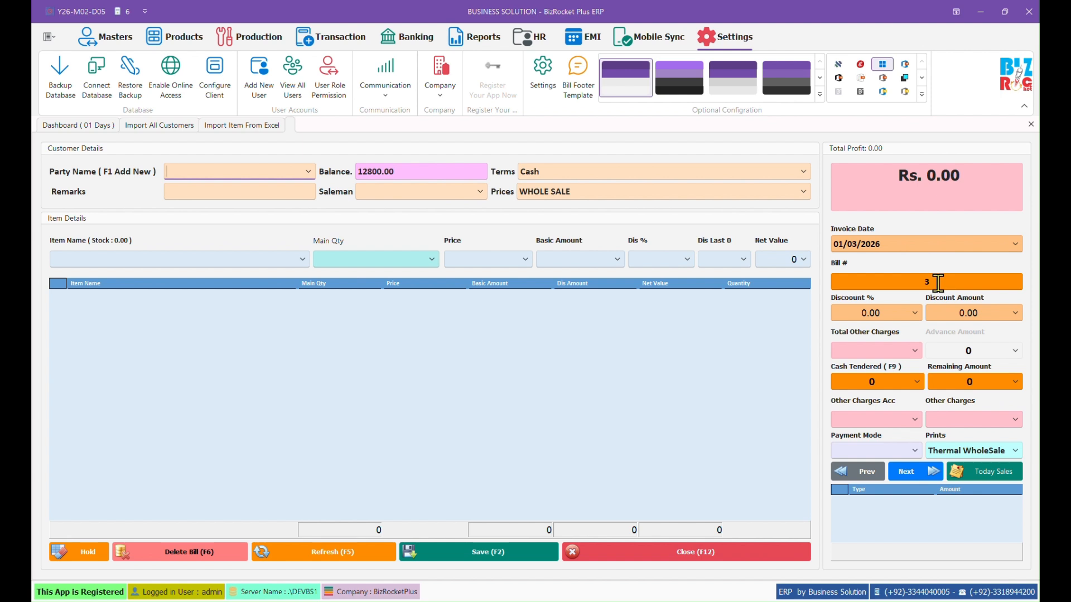
# Step: Reload bills 1 and 2, open invoice 1 from Today Sales, then close the sale form
pyautogui.click(920, 282)
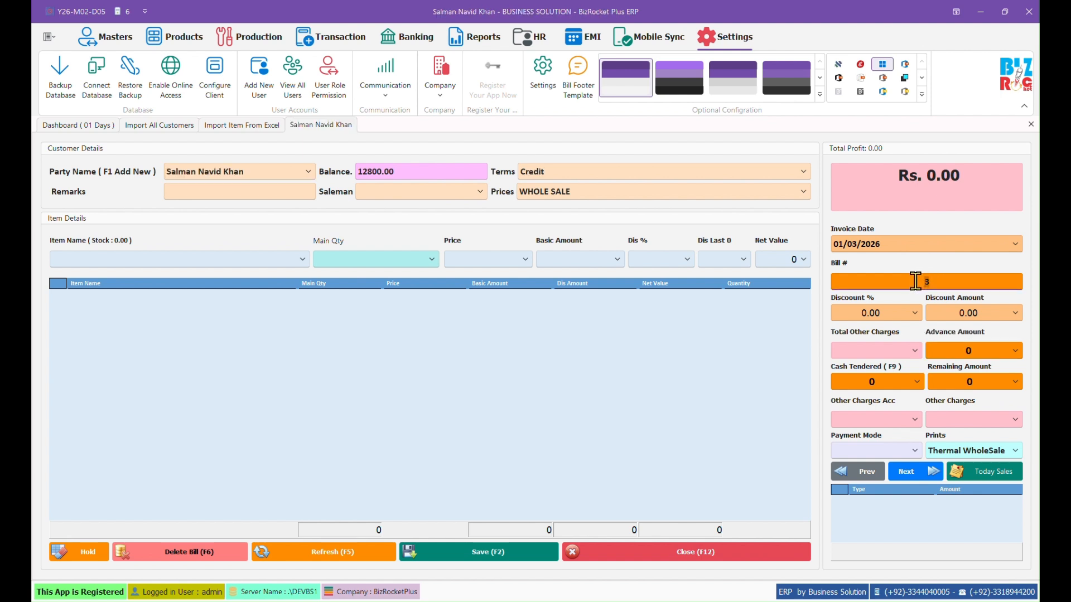
pyautogui.write('1')
pyautogui.press('Return')
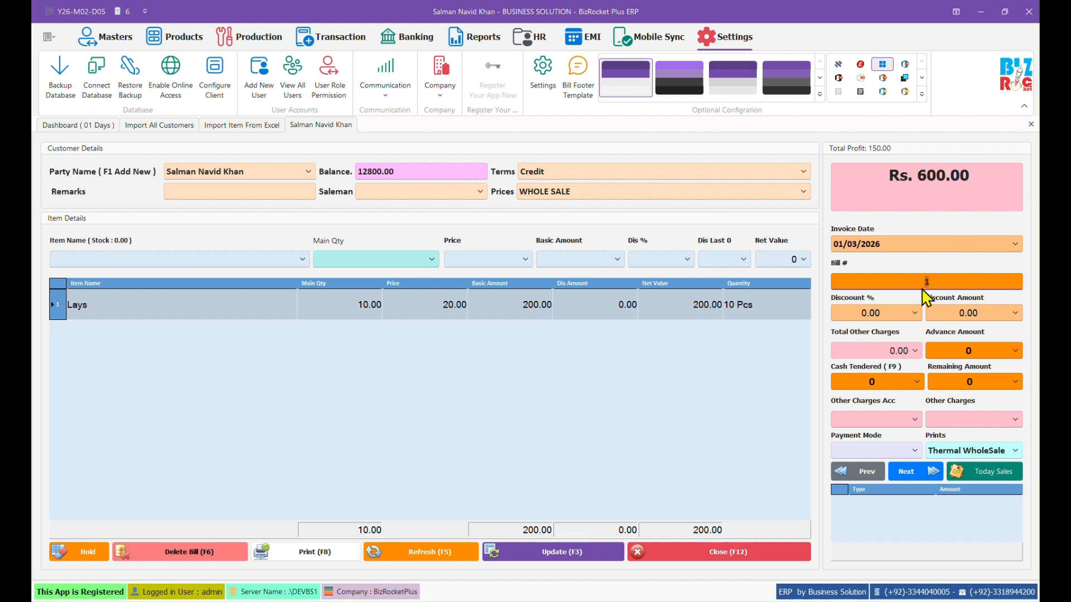
pyautogui.write('2')
pyautogui.press('Return')
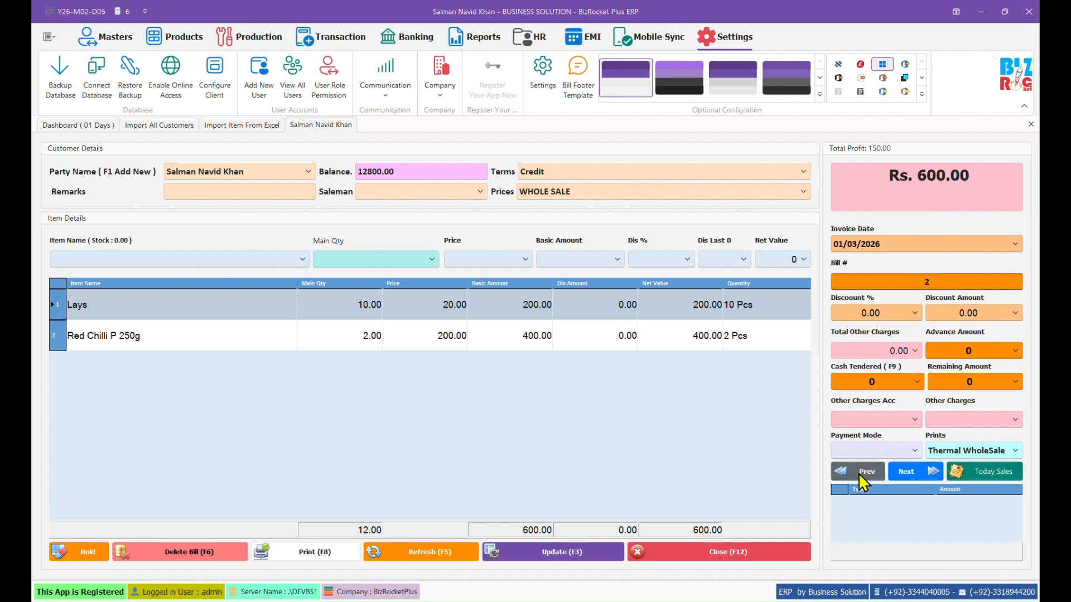
pyautogui.click(858, 473)
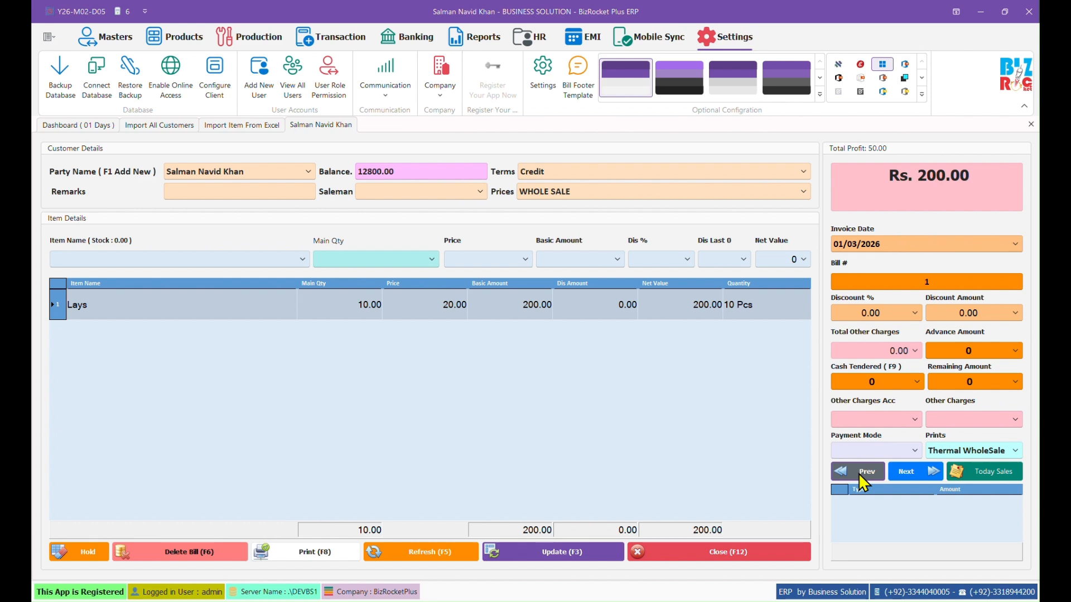
pyautogui.click(991, 474)
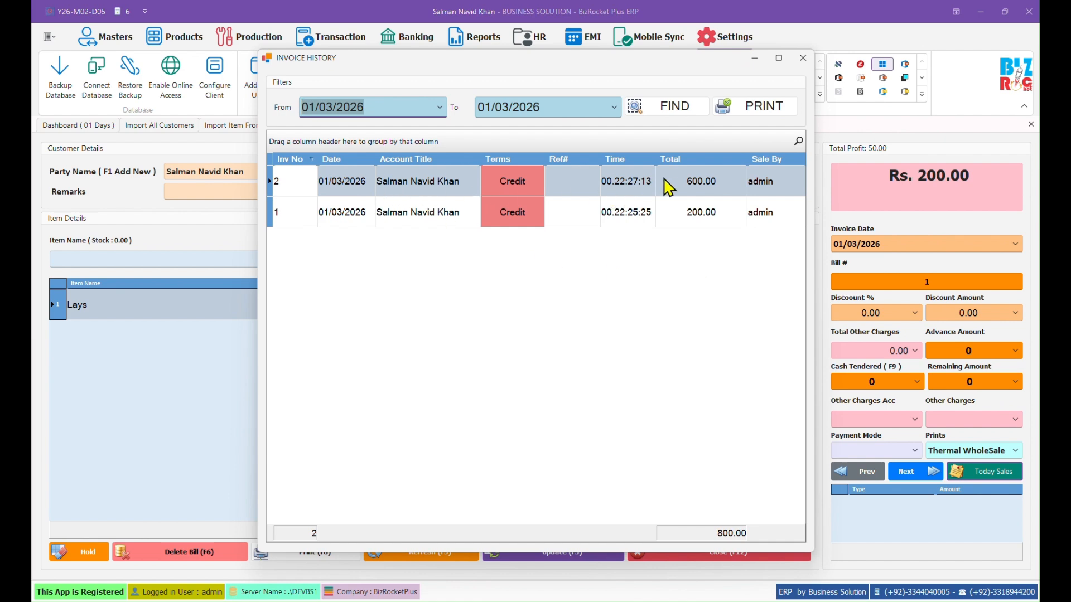
pyautogui.doubleClick(413, 212)
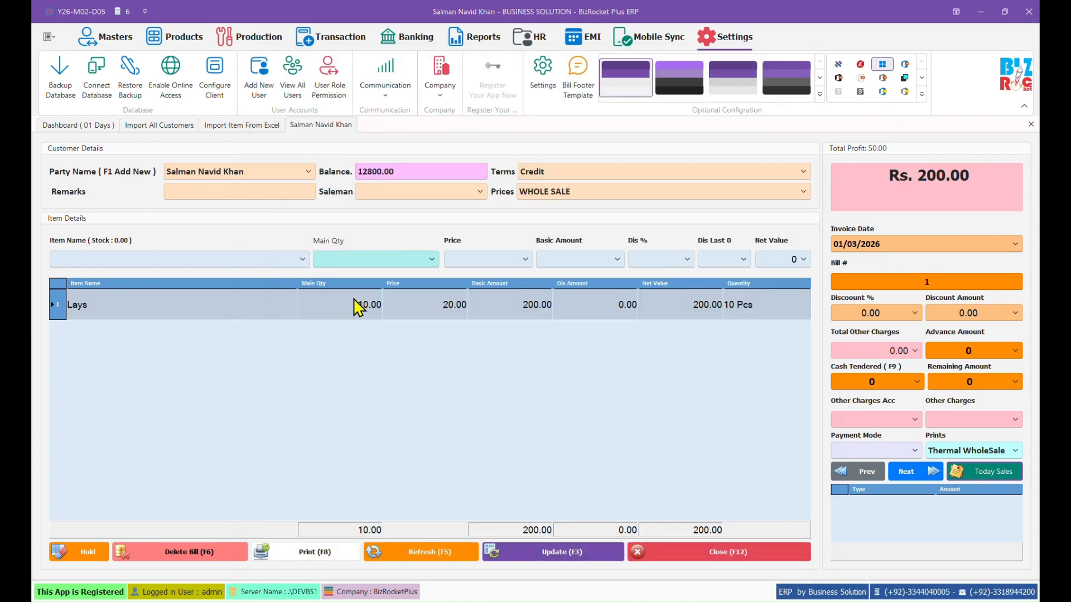
pyautogui.click(1030, 125)
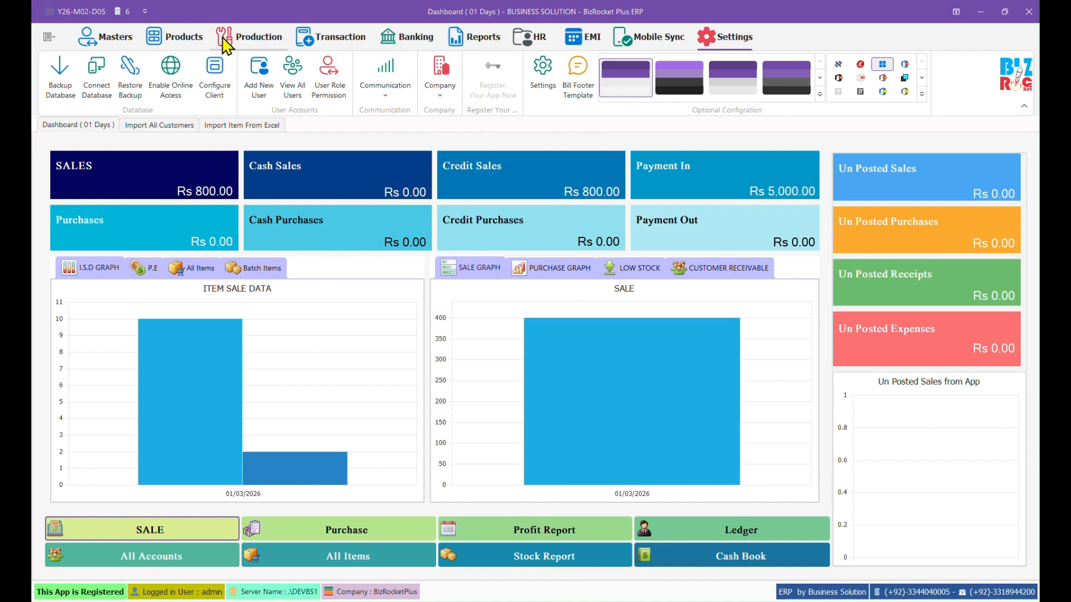
# Step: Start a new purchase invoice with Cash as both party account and payment terms
pyautogui.moveTo(301, 491)
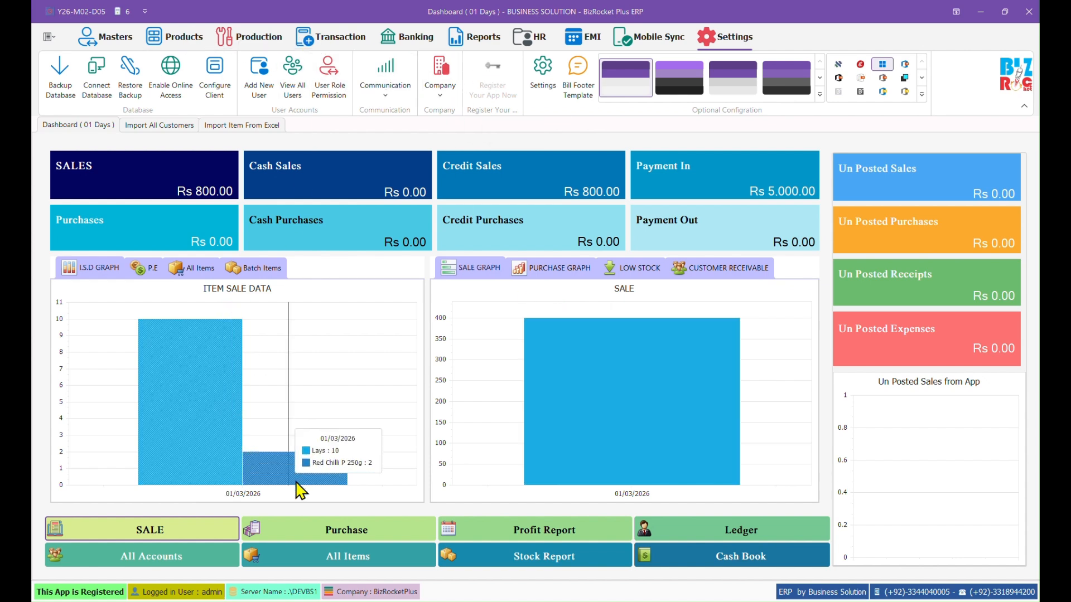
pyautogui.click(338, 527)
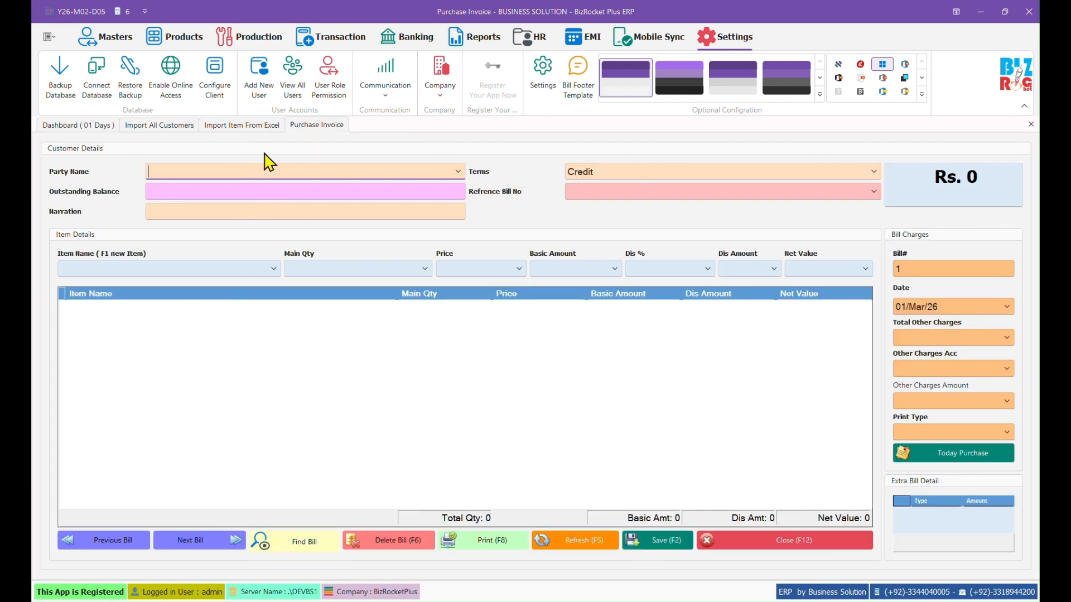
pyautogui.click(458, 171)
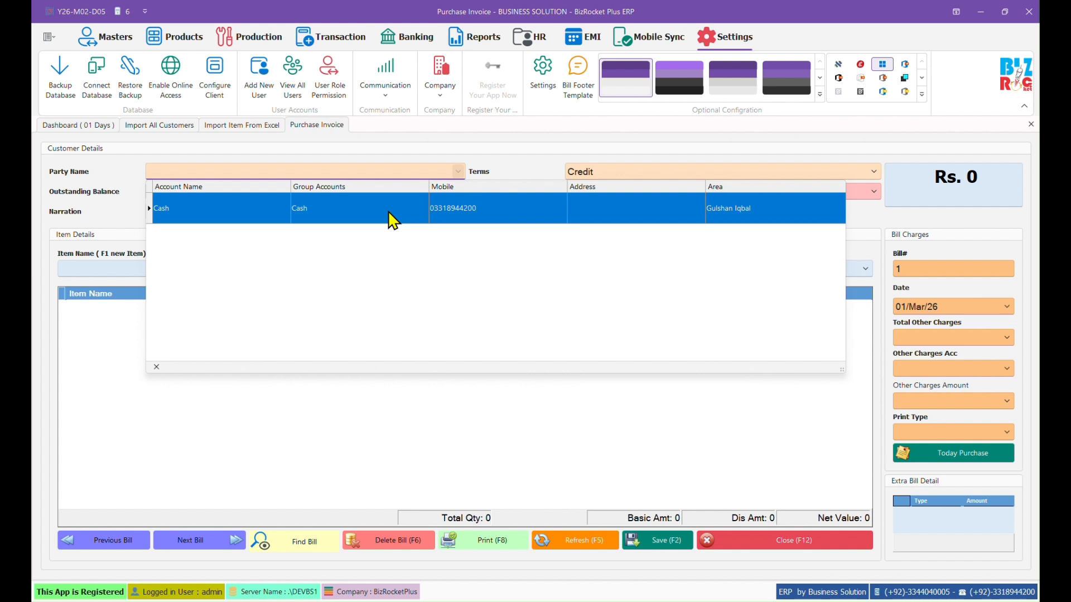
pyautogui.click(394, 218)
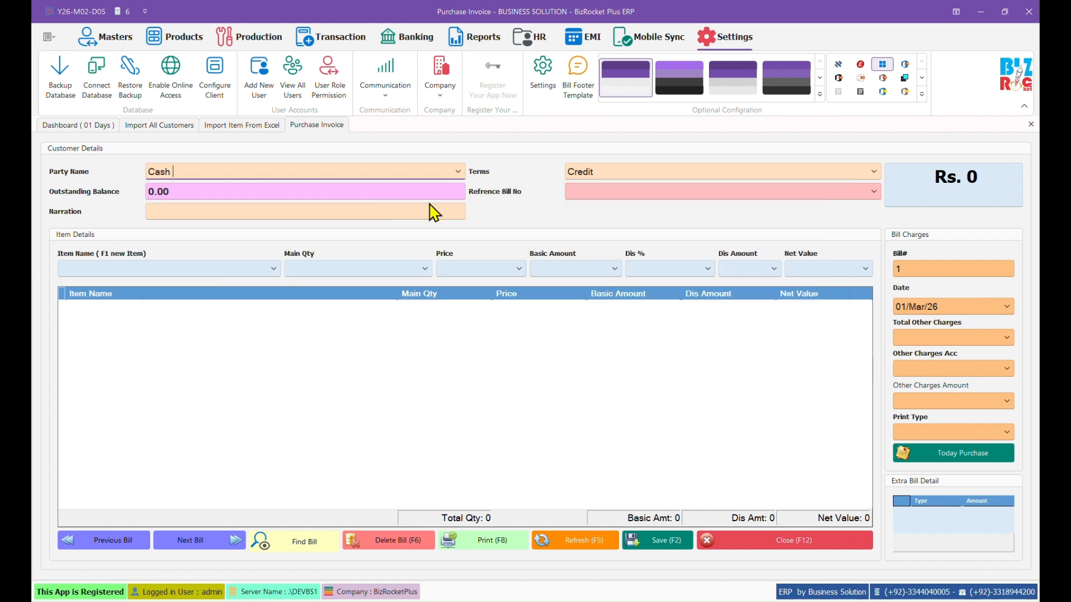
pyautogui.click(578, 187)
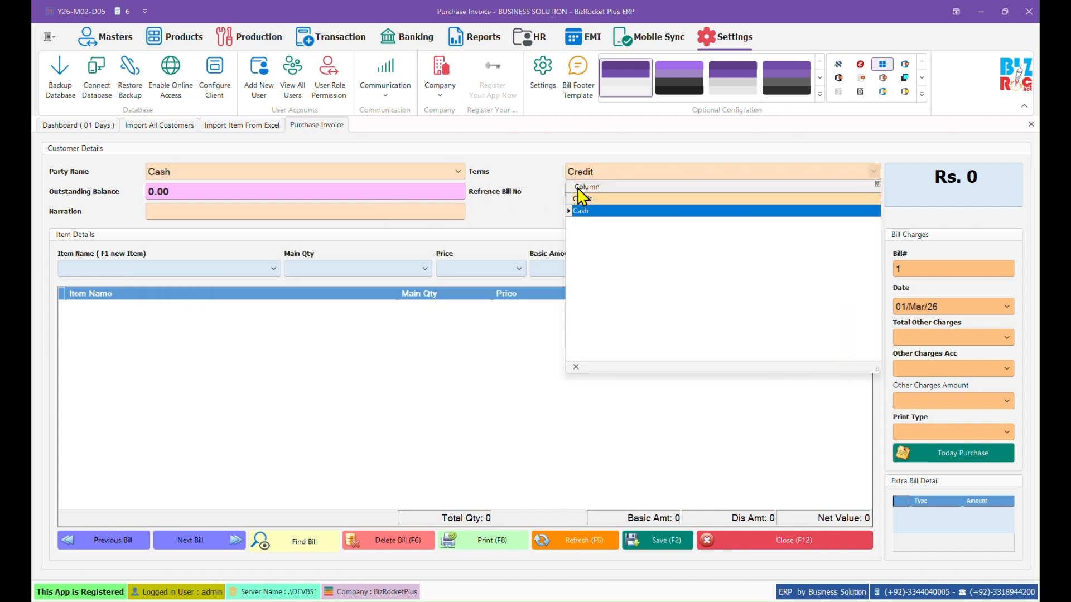
pyautogui.press('Return')
pyautogui.press('Return')
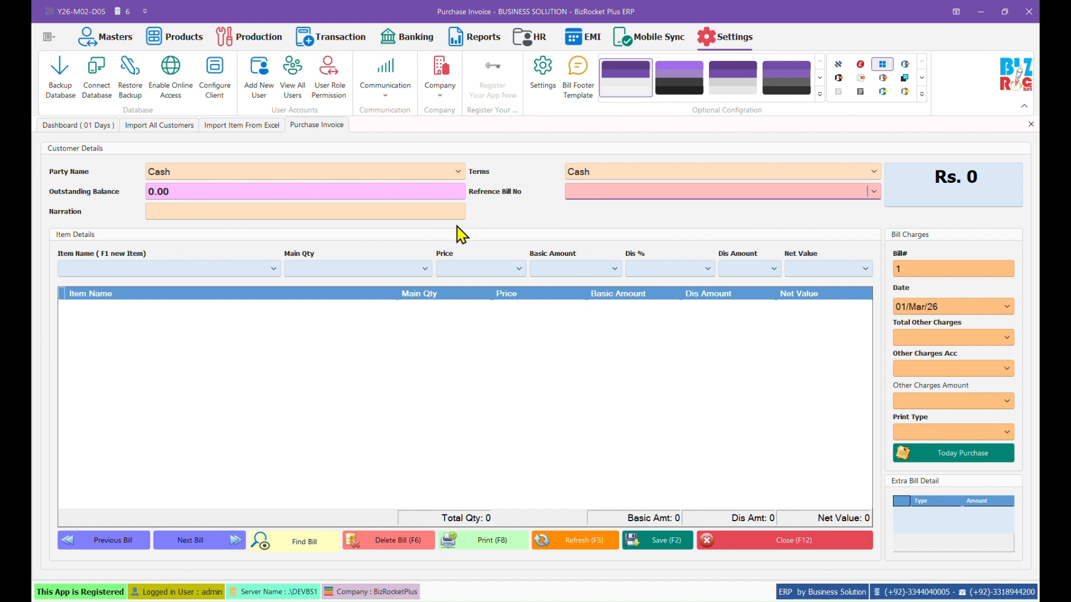
# Step: Add 10 Lays at 15.00 and save purchase bill 1 for 150 without printing
pyautogui.press('Return')
pyautogui.press('Return')
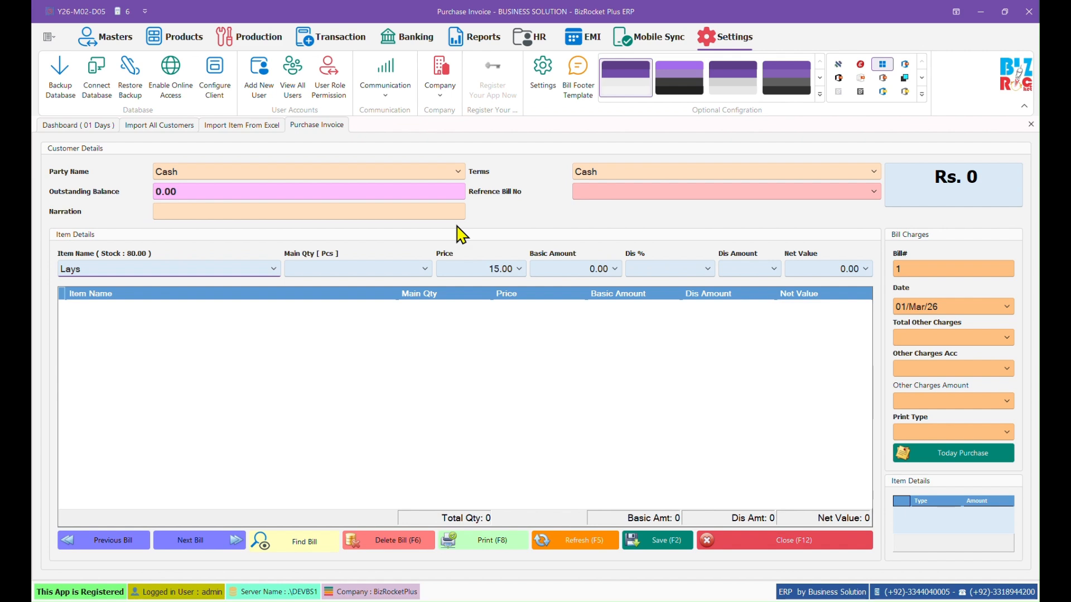
pyautogui.press('Return')
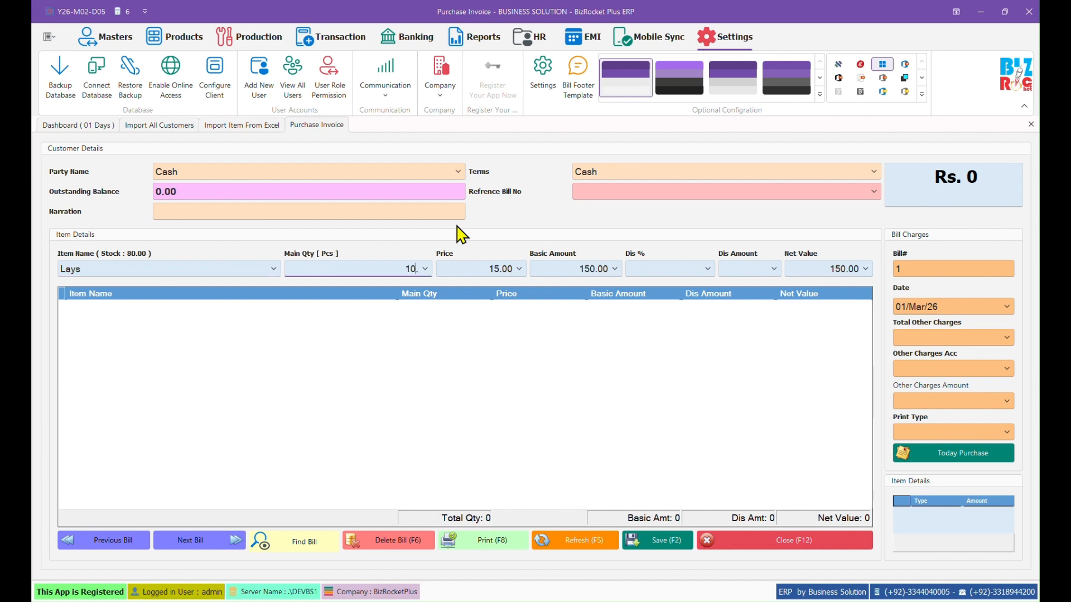
pyautogui.press('Return')
pyautogui.press('Return')
pyautogui.press('Return')
pyautogui.press('Return')
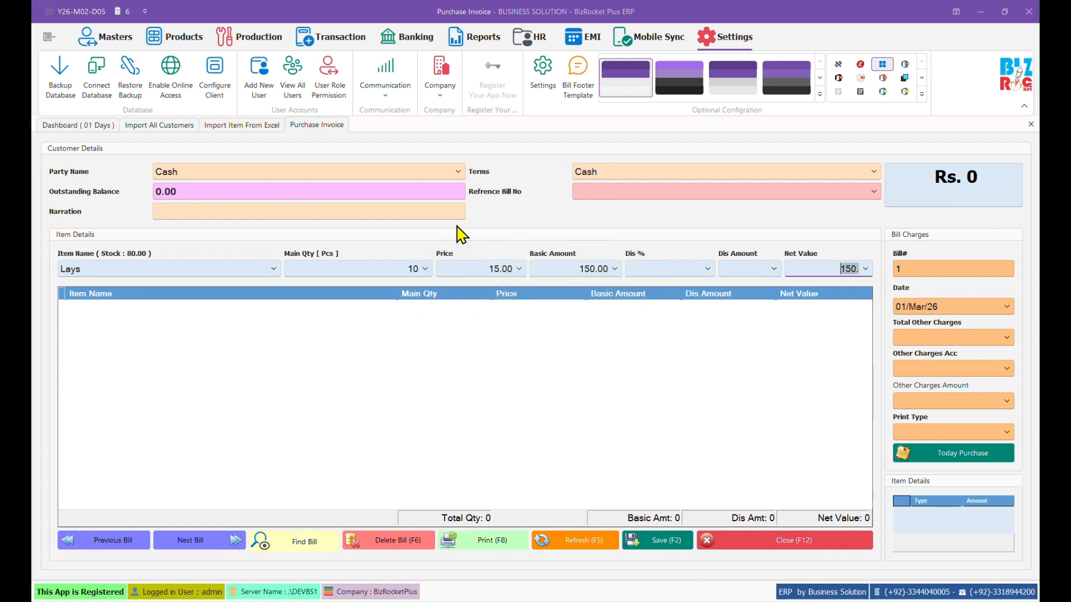
pyautogui.press('Return')
pyautogui.click(844, 401)
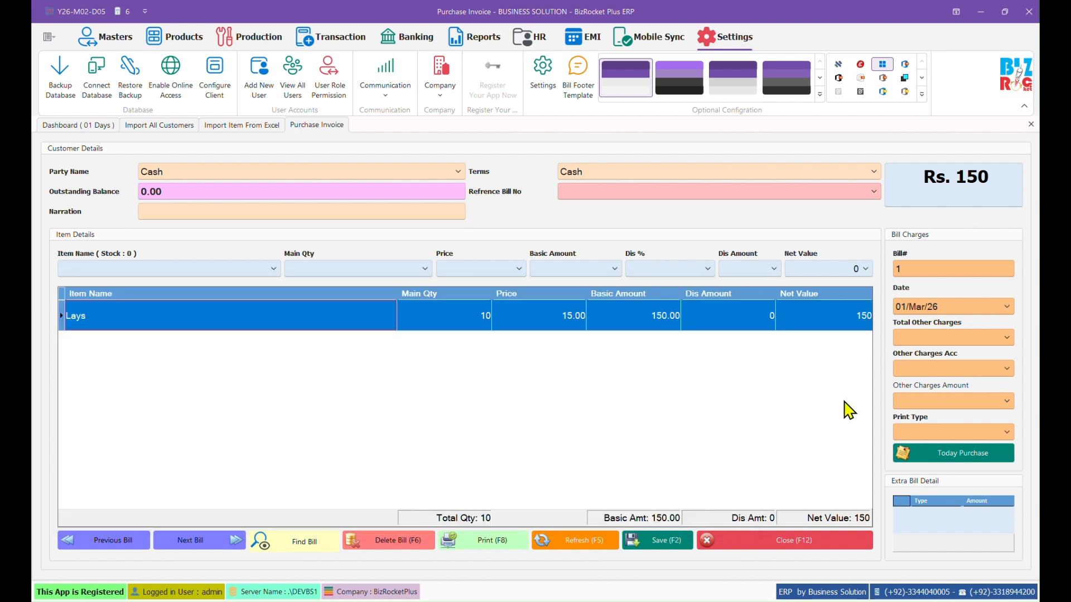
pyautogui.click(660, 541)
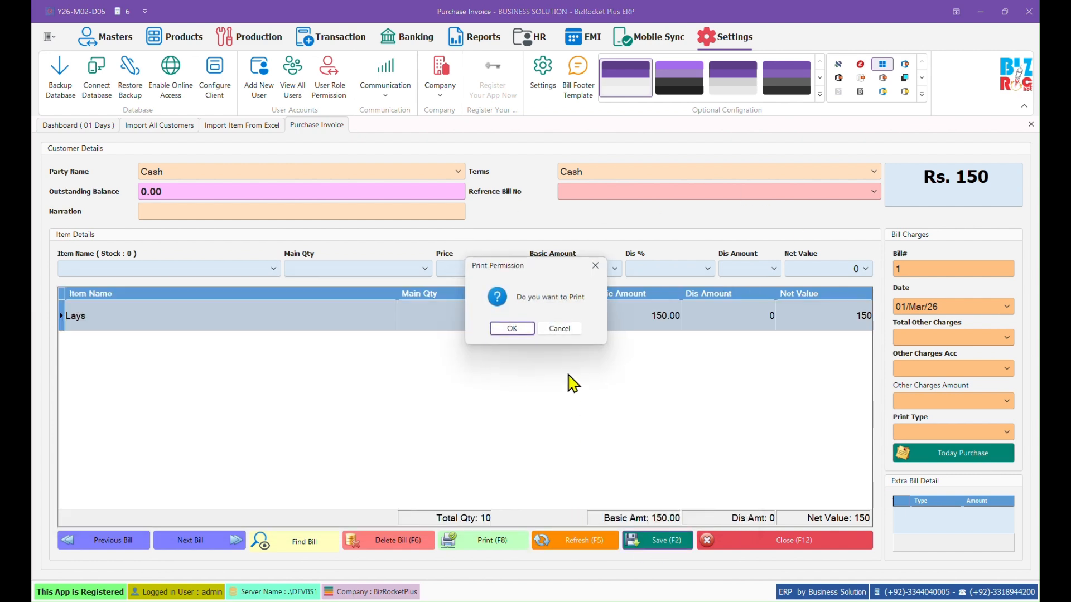
pyautogui.click(558, 331)
pyautogui.click(533, 329)
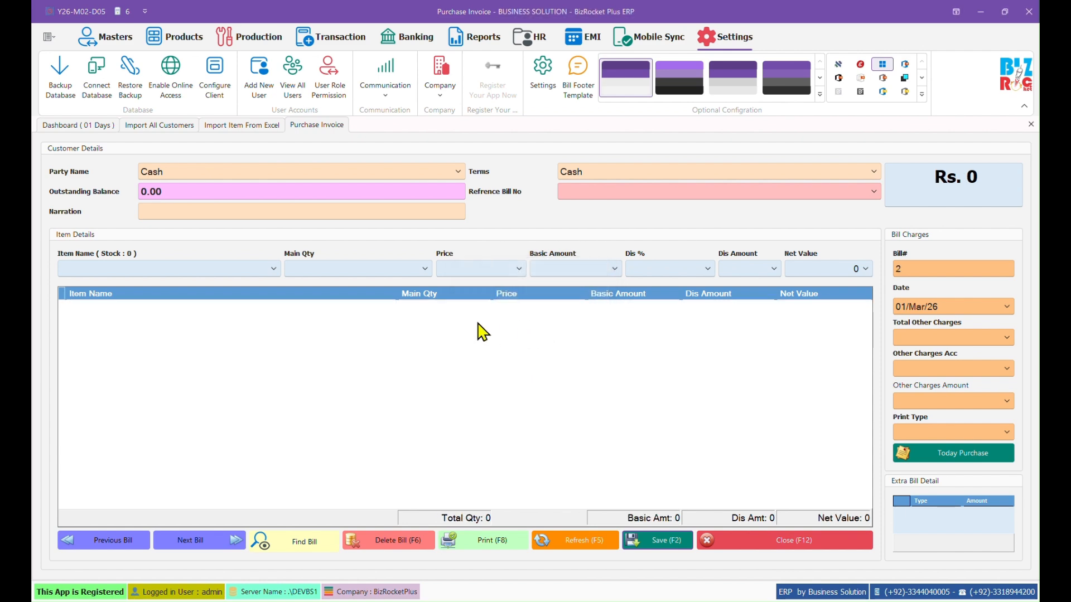
pyautogui.click(273, 269)
# Step: Add 10 Red Chilli P 500g at 300.00, setting its sale price to 420
pyautogui.scroll(-1, 187, 372)
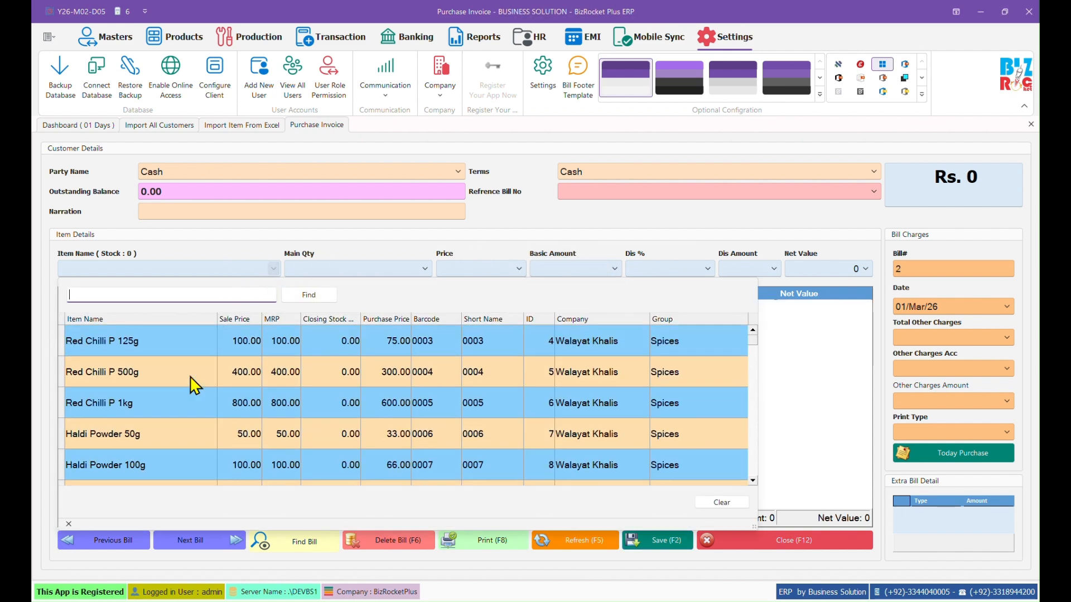
pyautogui.click(185, 371)
pyautogui.press('Return')
pyautogui.write('1')
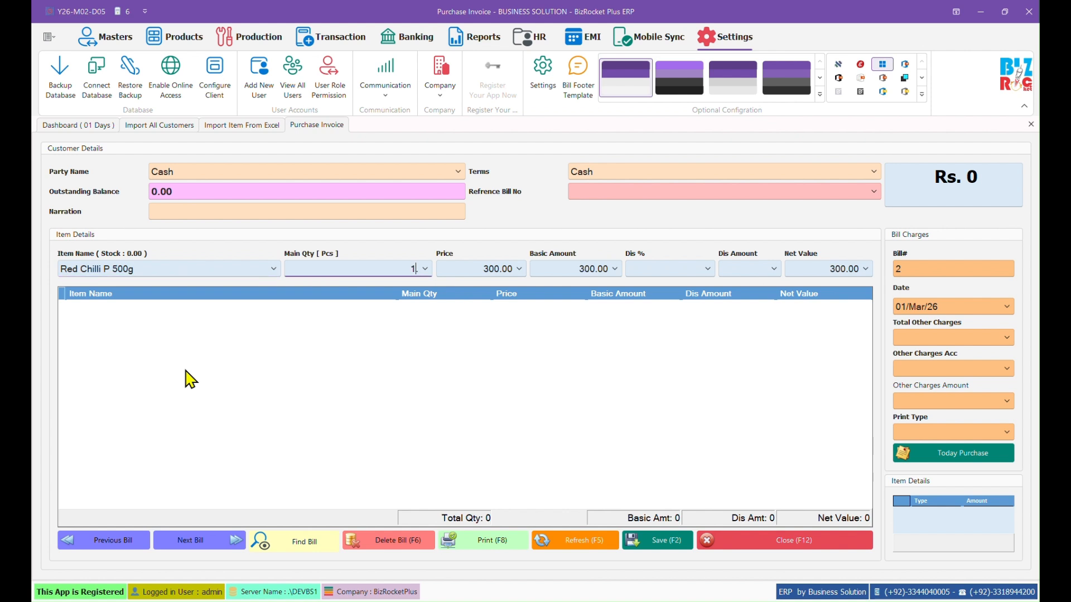
pyautogui.write('0')
pyautogui.press('Return')
pyautogui.press('Return')
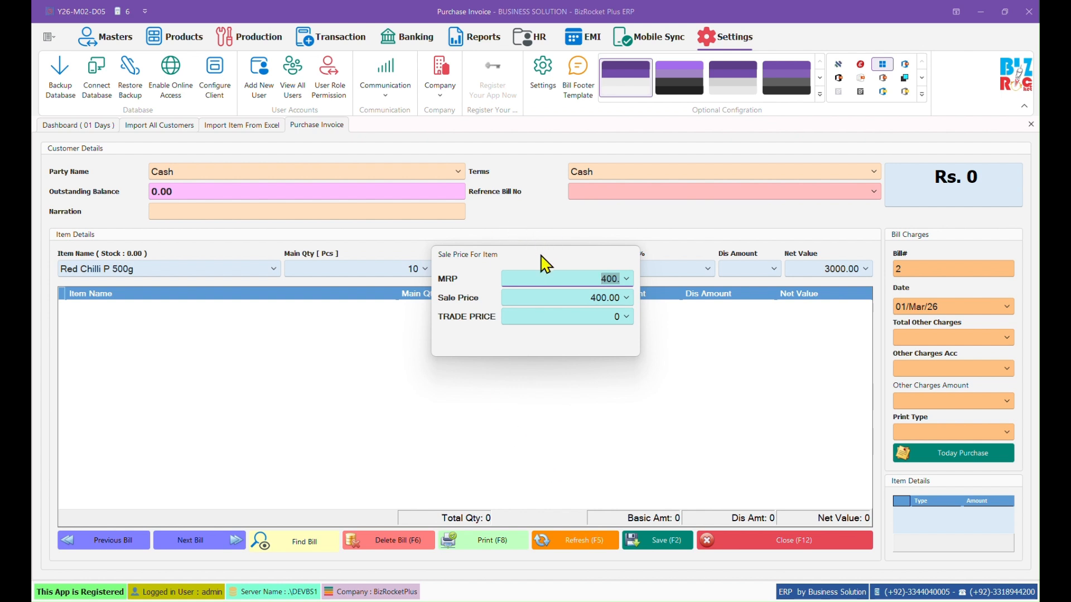
pyautogui.moveTo(545, 264); pyautogui.dragTo(556, 320)
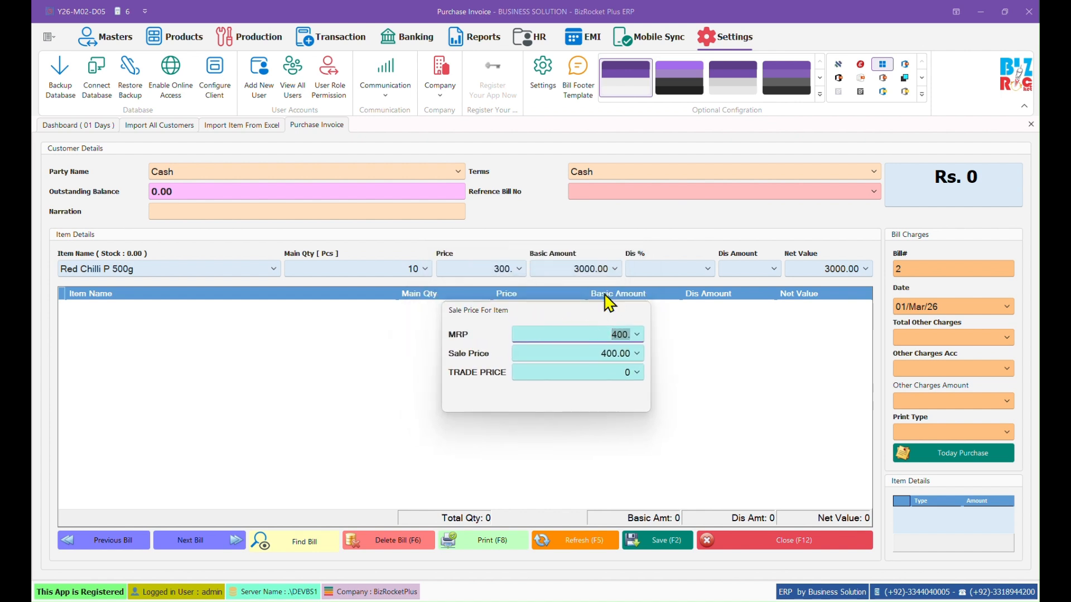
pyautogui.click(585, 352)
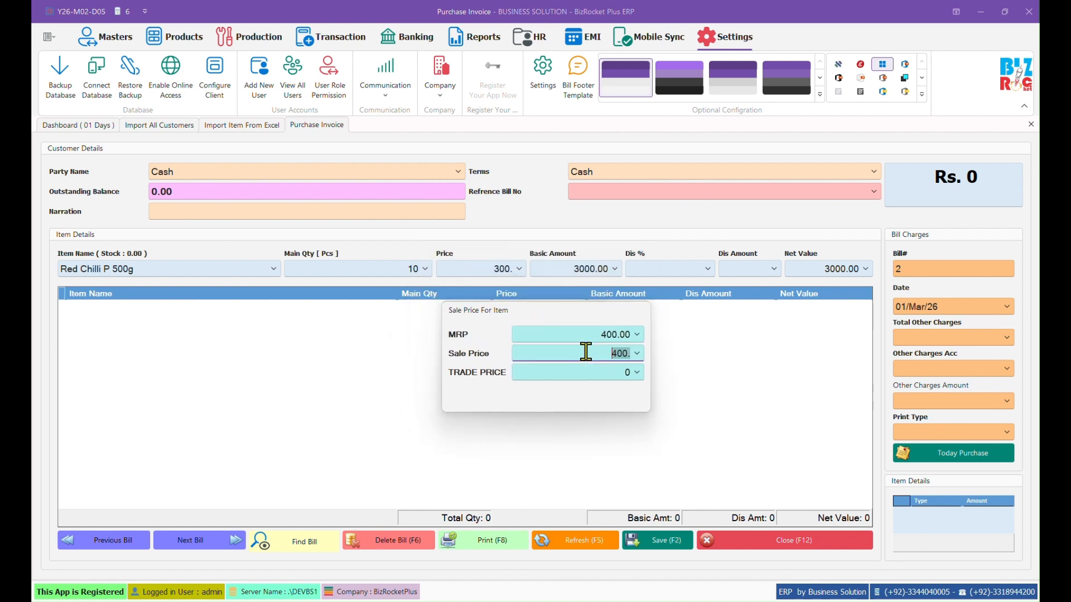
pyautogui.press('Return')
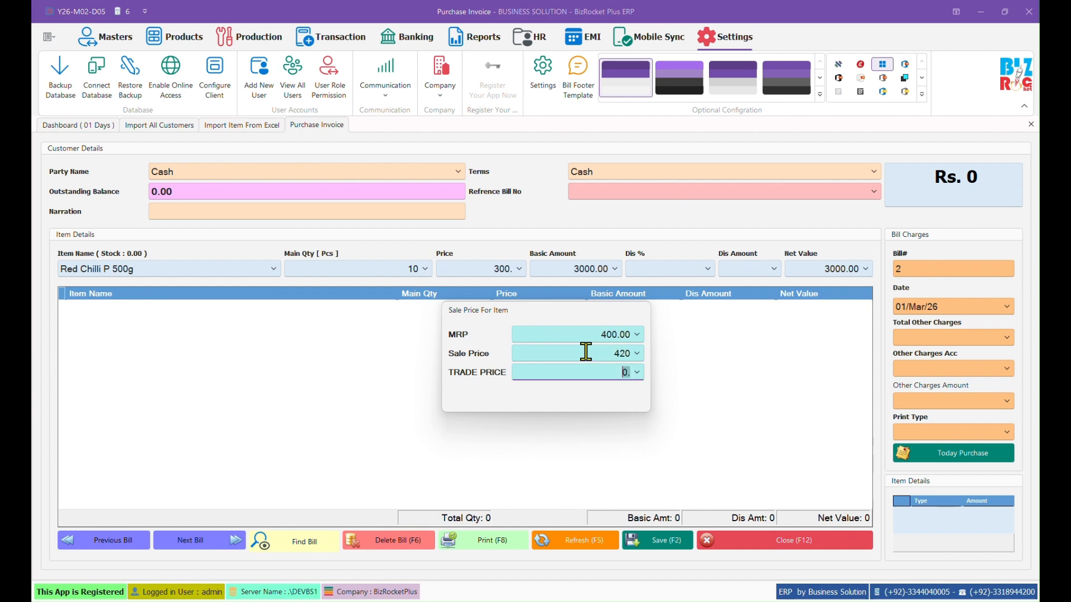
pyautogui.press('Return')
pyautogui.press('Return')
pyautogui.press('Return')
pyautogui.press('Return')
pyautogui.press('Return')
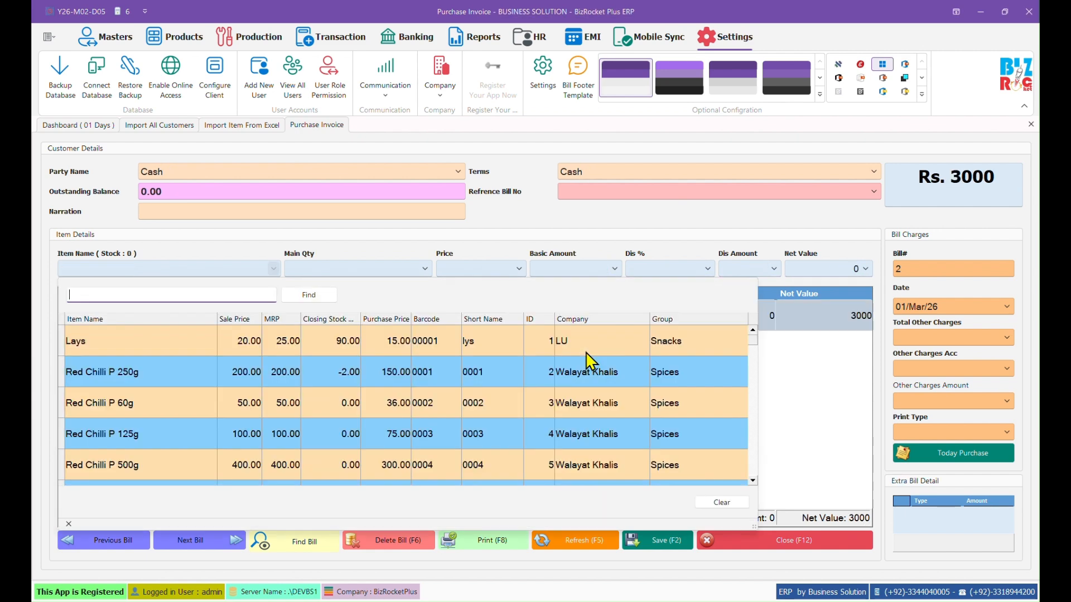
# Step: Save purchase bill 2 without printing, check Today Purchase, and return to the dashboard
pyautogui.press('Escape')
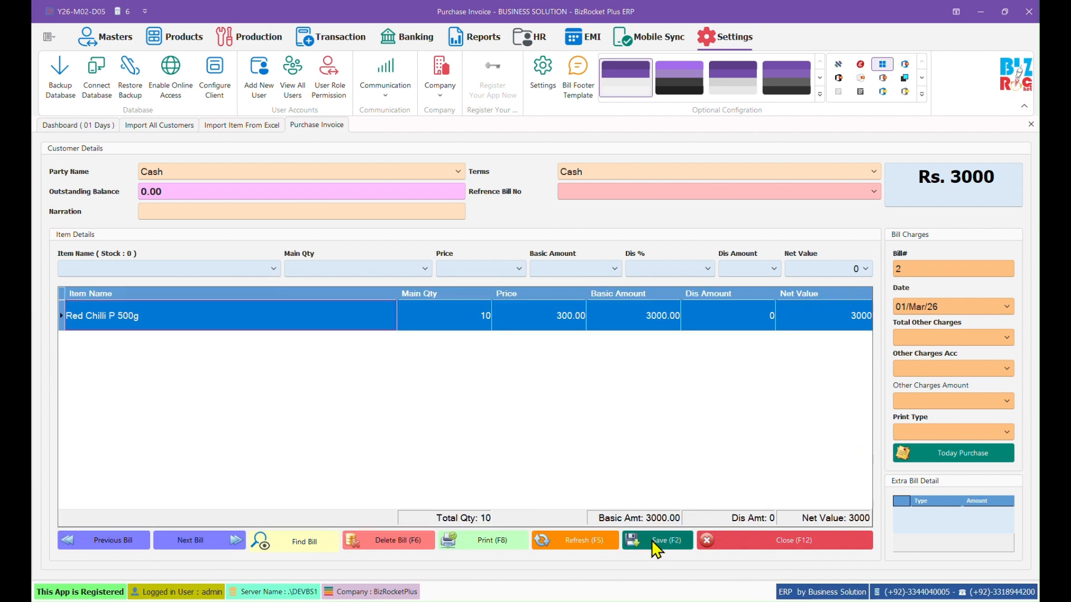
pyautogui.click(657, 549)
pyautogui.click(561, 329)
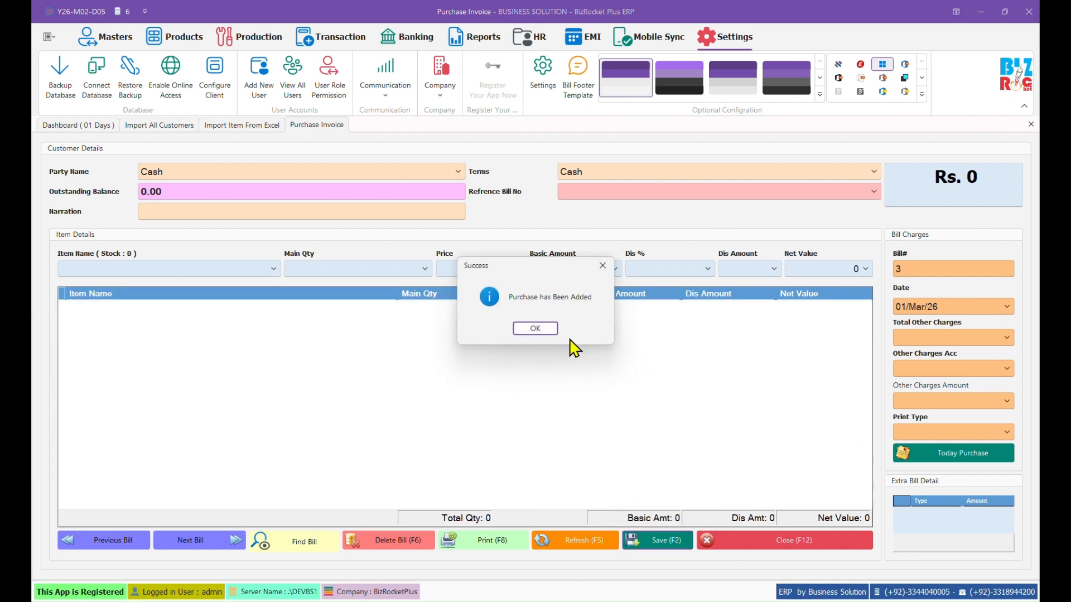
pyautogui.click(546, 330)
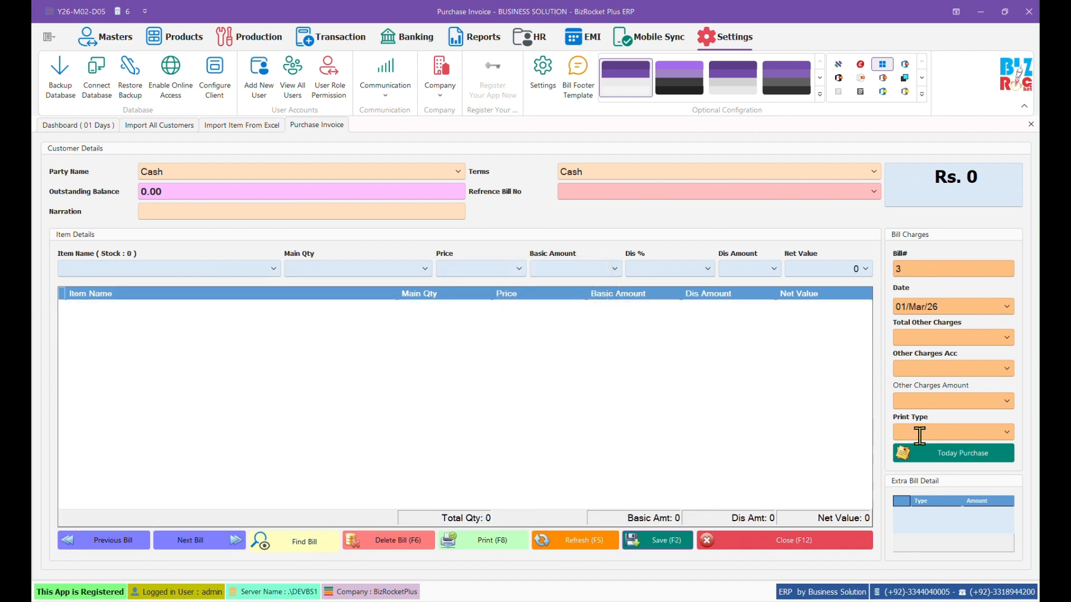
pyautogui.click(962, 458)
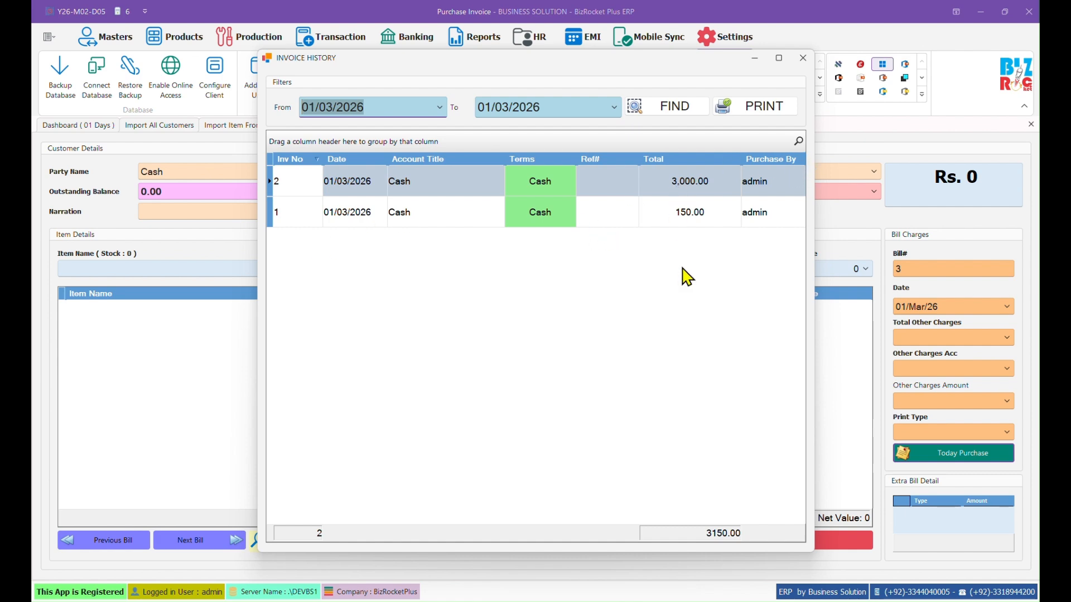
pyautogui.click(803, 58)
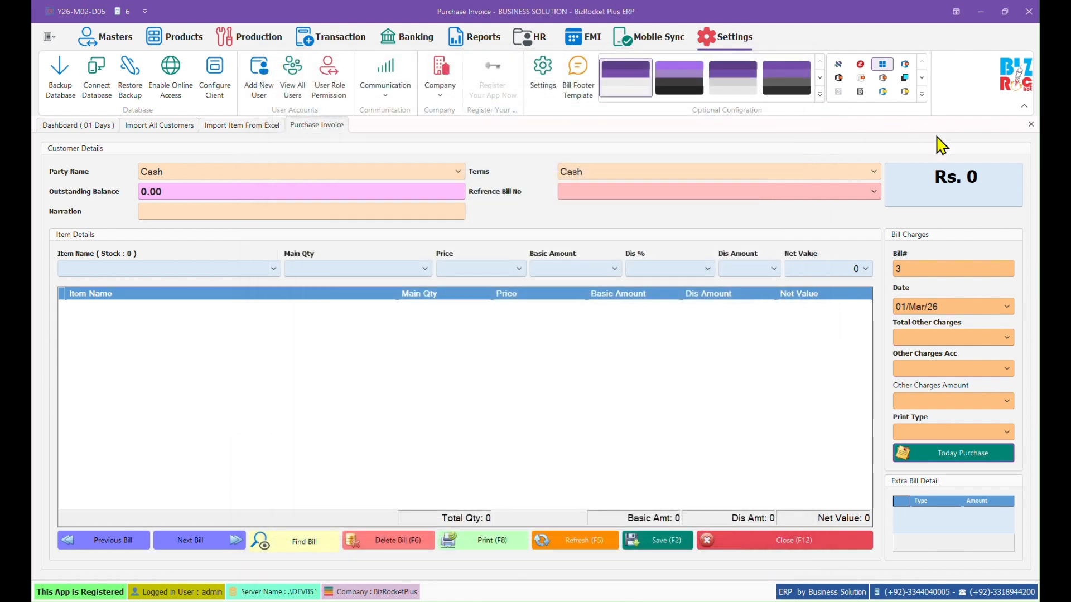
pyautogui.click(1030, 125)
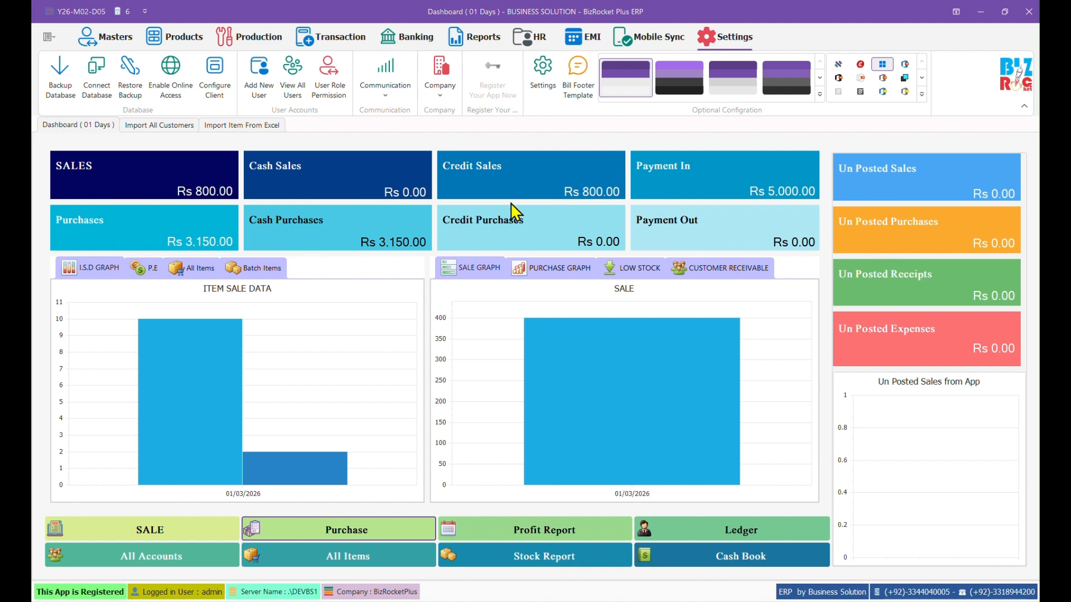
# Step: Open the Cash Counter POS screen and add Aaa from the General category
pyautogui.click(326, 44)
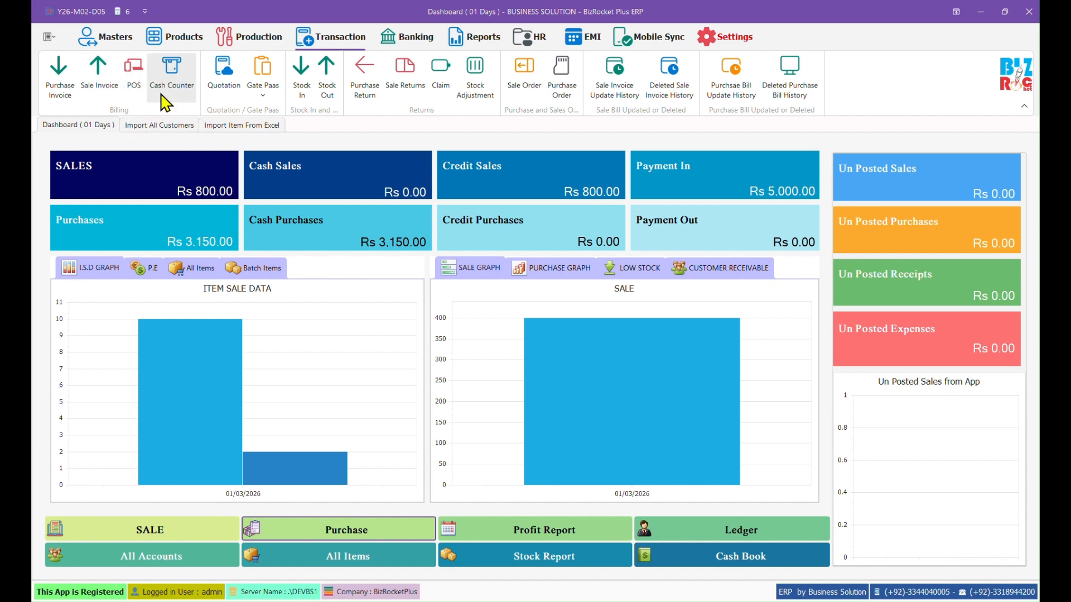
pyautogui.click(178, 89)
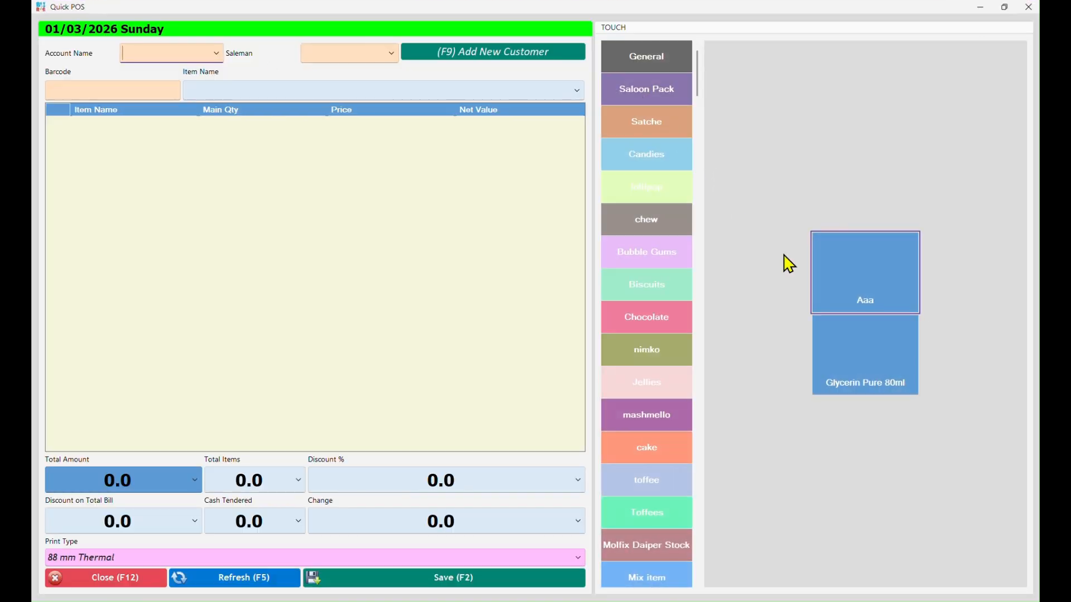
pyautogui.scroll(-5, 632, 312)
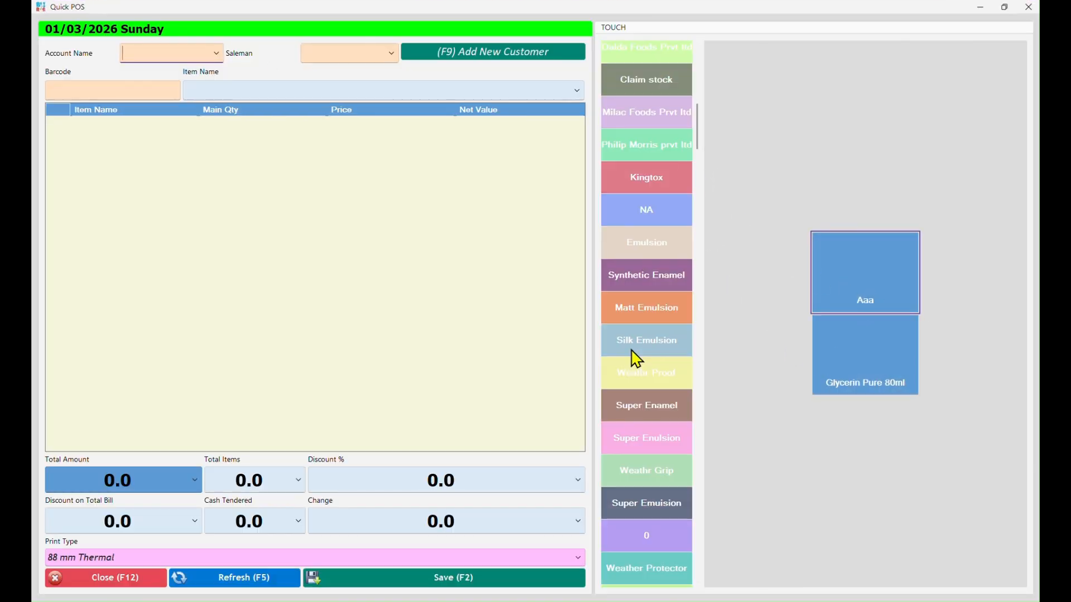
pyautogui.scroll(-10, 639, 375)
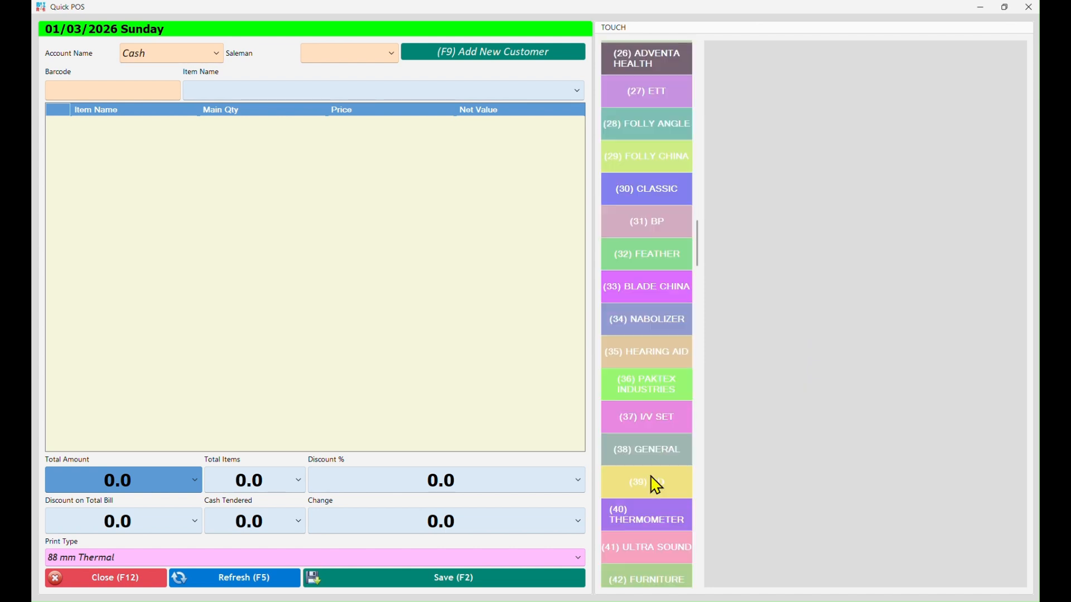
pyautogui.moveTo(696, 267); pyautogui.dragTo(662, 66)
pyautogui.click(662, 66)
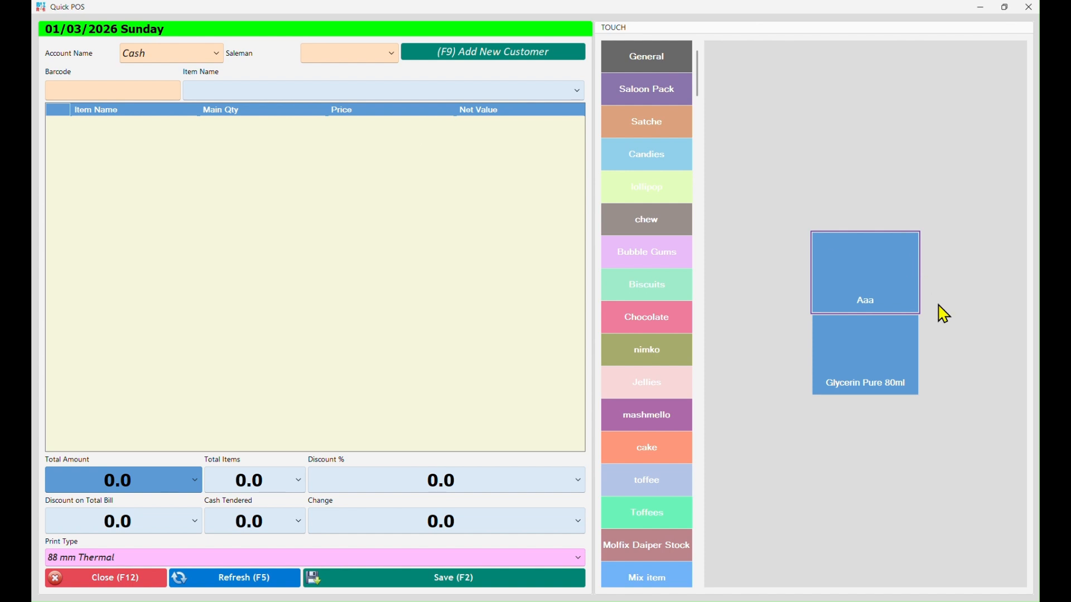
pyautogui.click(852, 280)
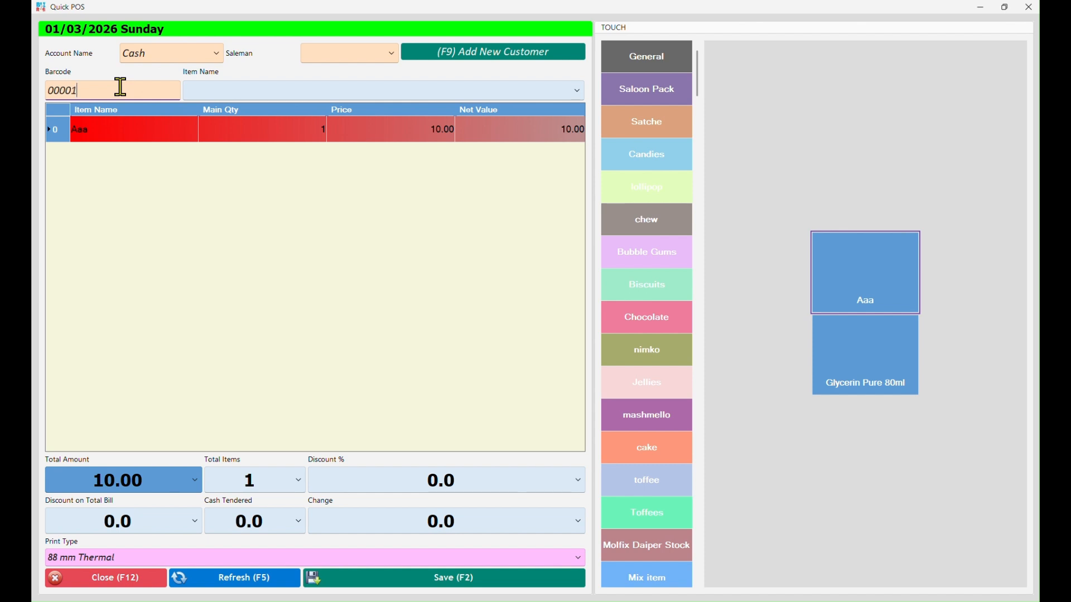
# Step: Add Lays by barcode 00001 and Red Chilli P 60g from the item list
pyautogui.click(121, 86)
pyautogui.write('00001')
pyautogui.press('Return')
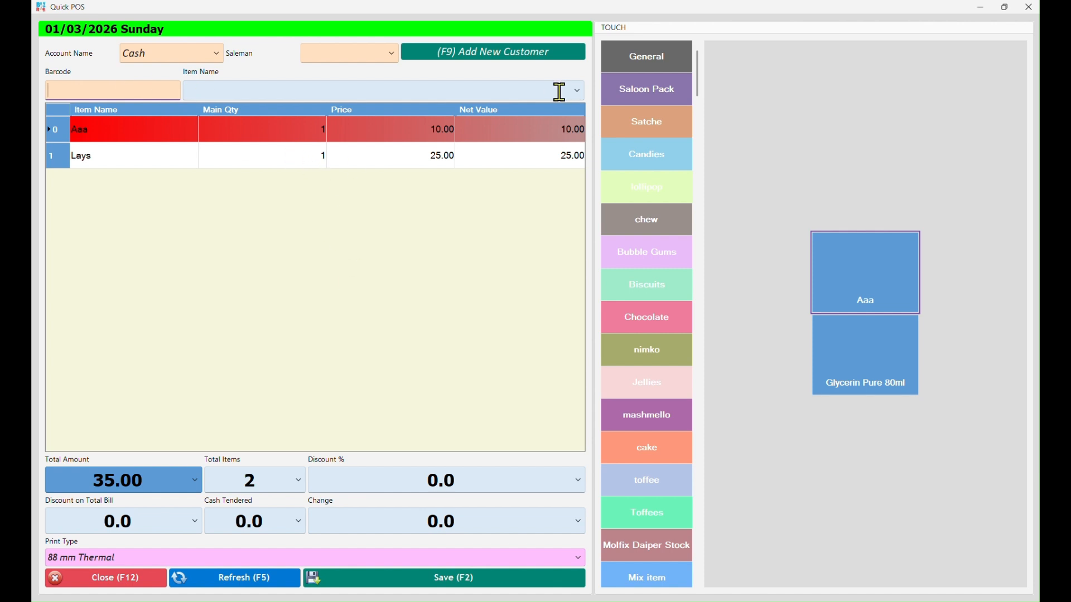
pyautogui.click(579, 91)
pyautogui.click(413, 158)
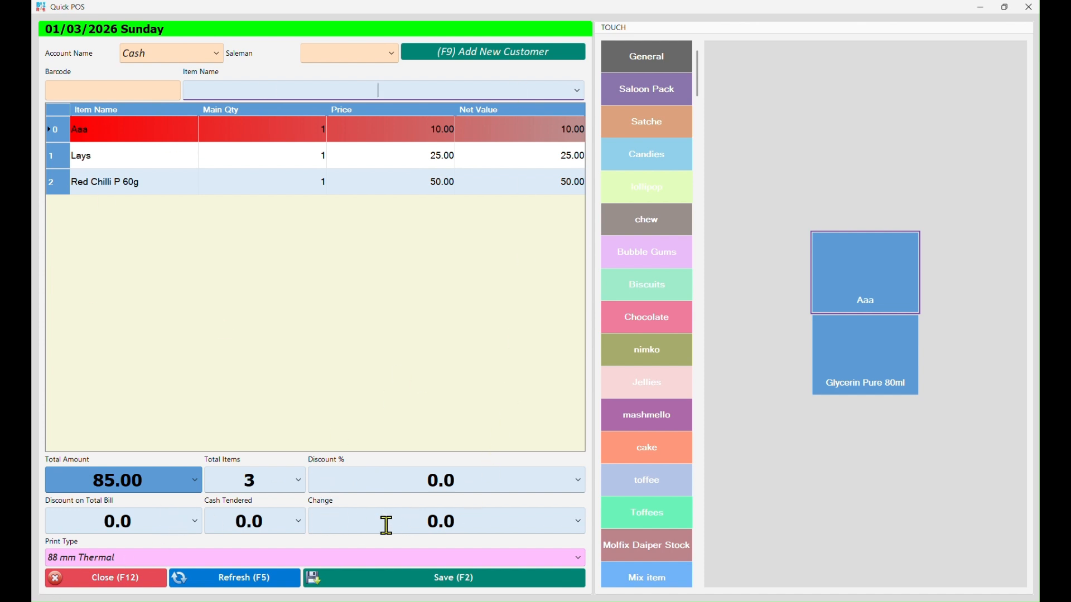
# Step: Enter cash tendered of 100, save the 85.00 sale without printing, and close POS
pyautogui.click(214, 518)
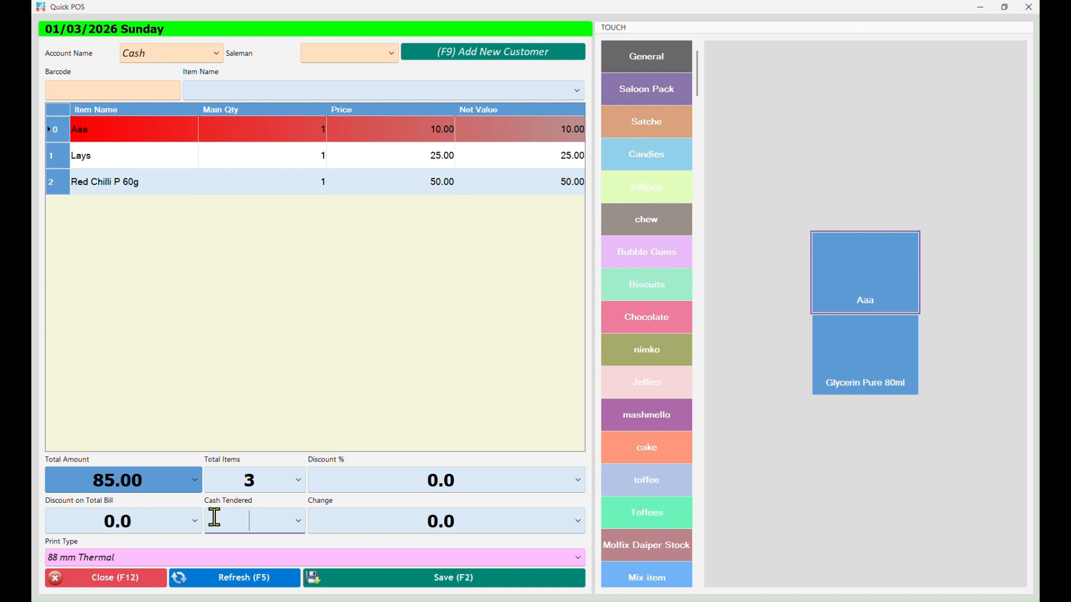
pyautogui.write('100')
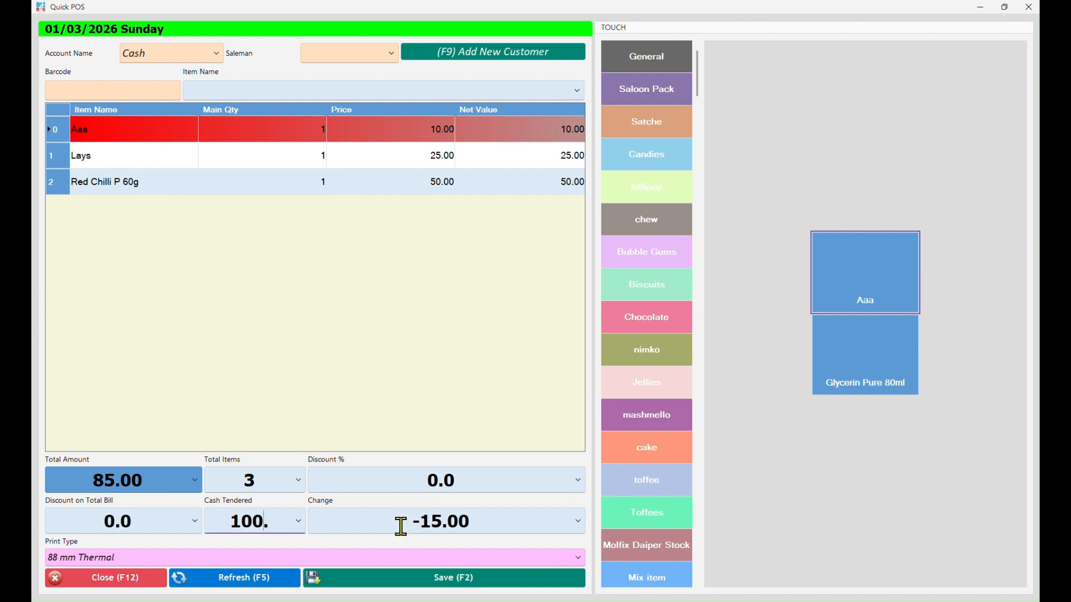
pyautogui.click(437, 587)
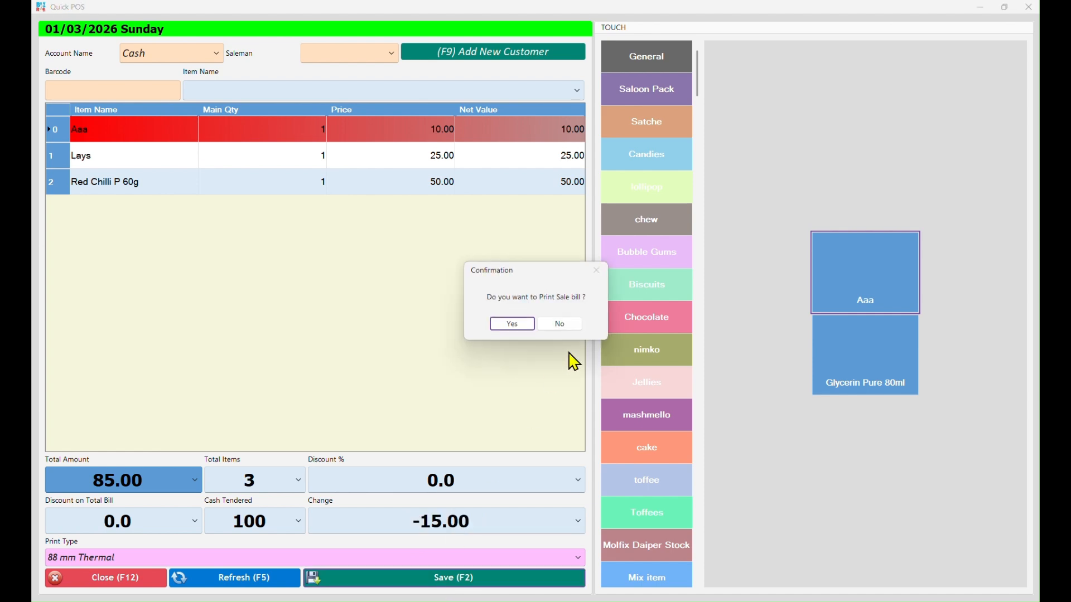
pyautogui.click(564, 325)
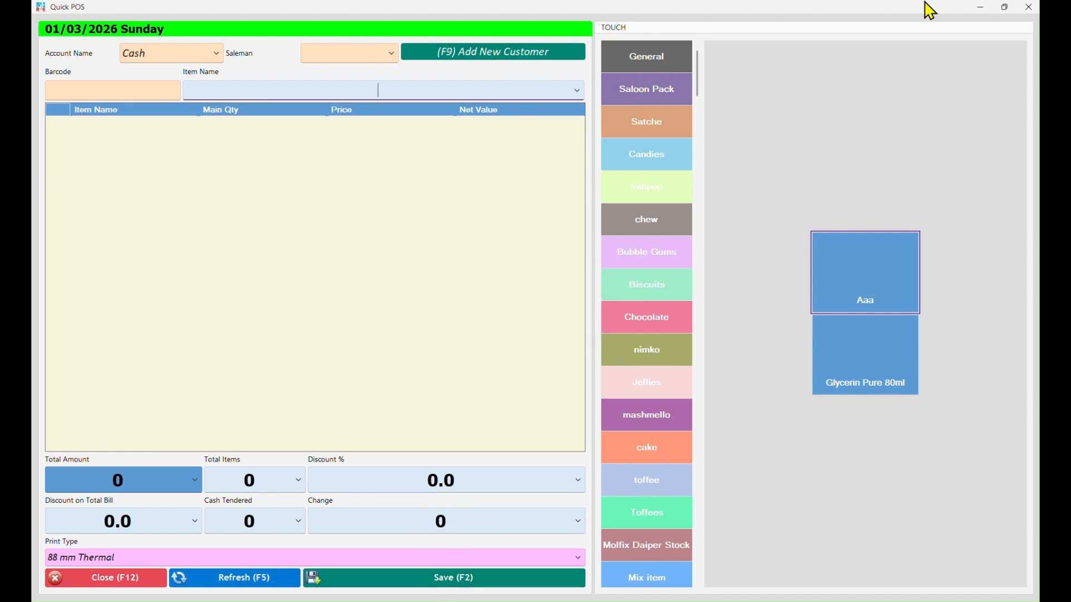
pyautogui.click(1029, 6)
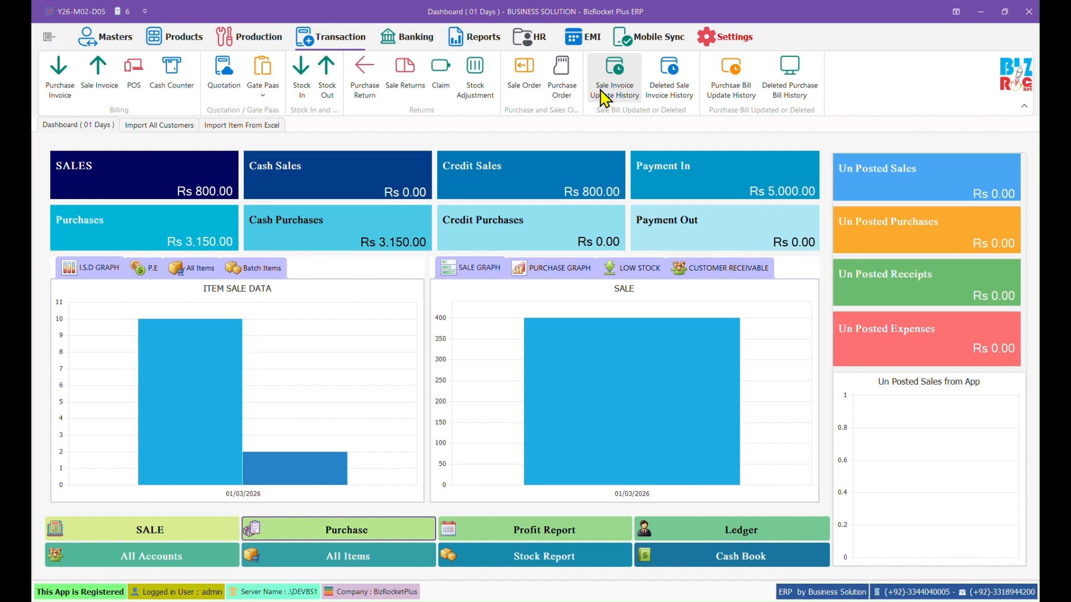
# Step: Review the Sale Invoice Update History and Deleted Sale Invoice History, then close both pages
pyautogui.click(605, 98)
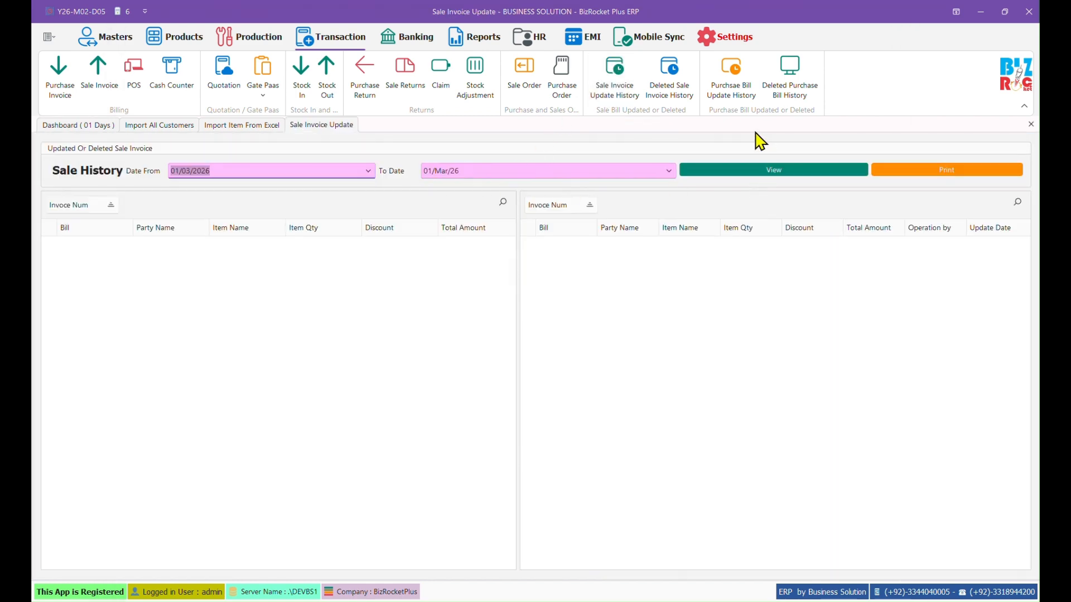
pyautogui.click(683, 99)
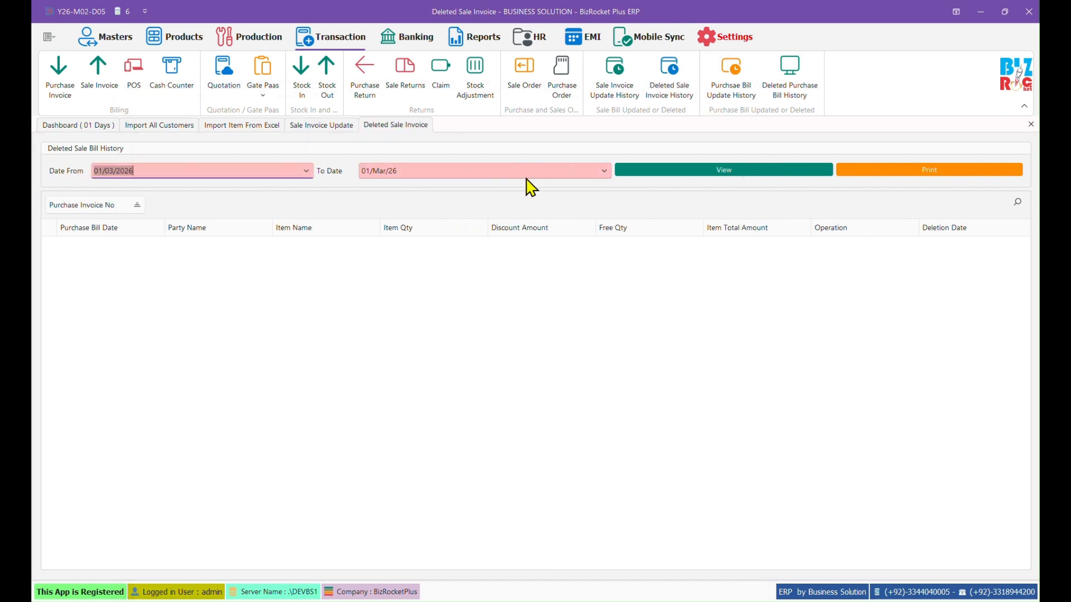
pyautogui.click(1029, 125)
pyautogui.click(1030, 125)
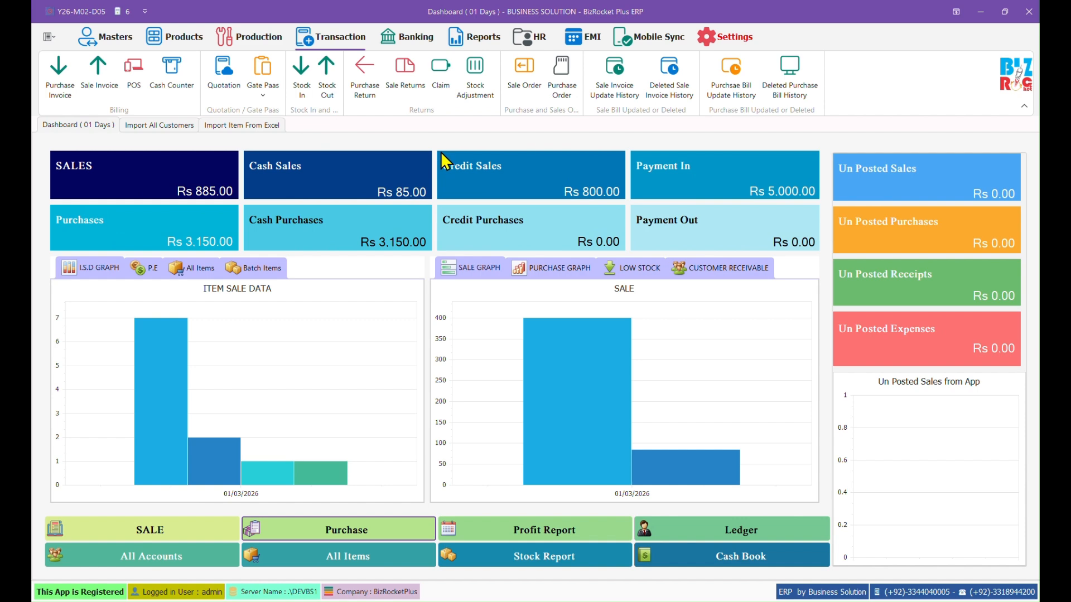
pyautogui.click(415, 37)
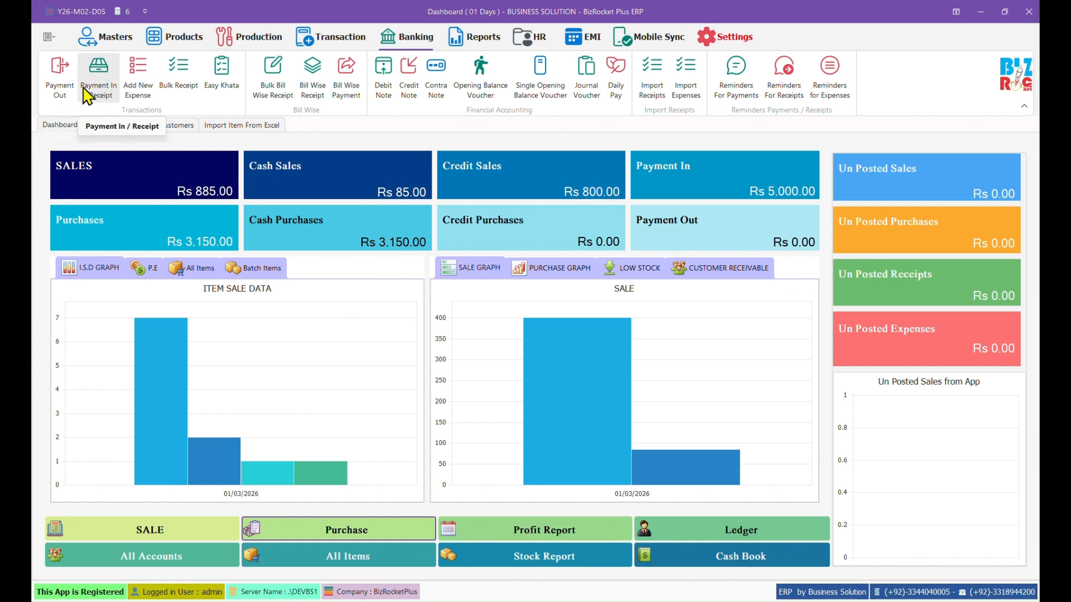
# Step: Start a Payment In receipt for the customer's account with a total amount of 5,000
pyautogui.click(106, 92)
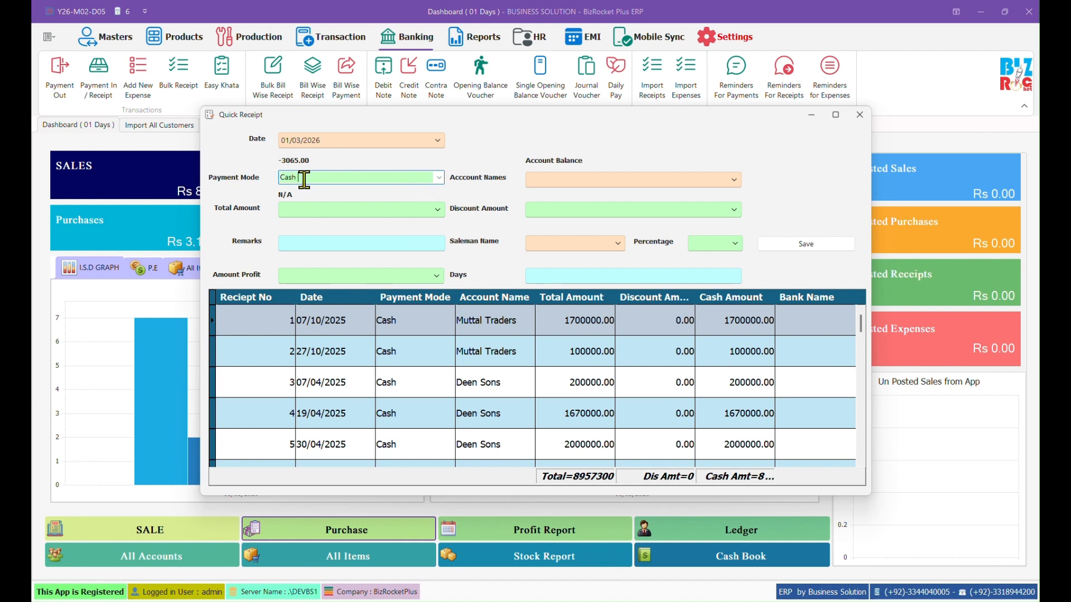
pyautogui.click(735, 180)
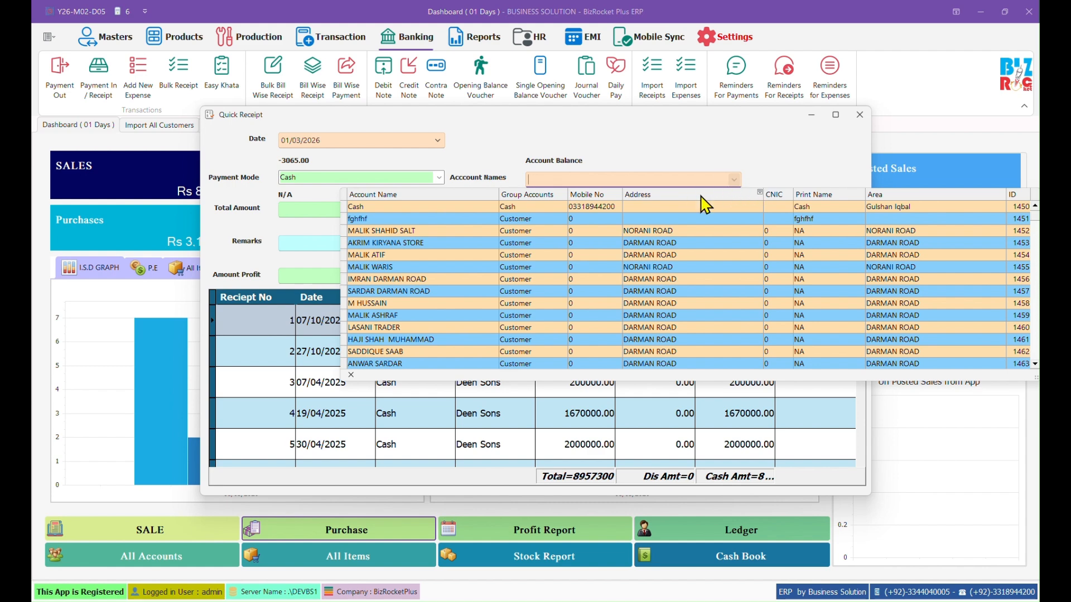
pyautogui.write('salma')
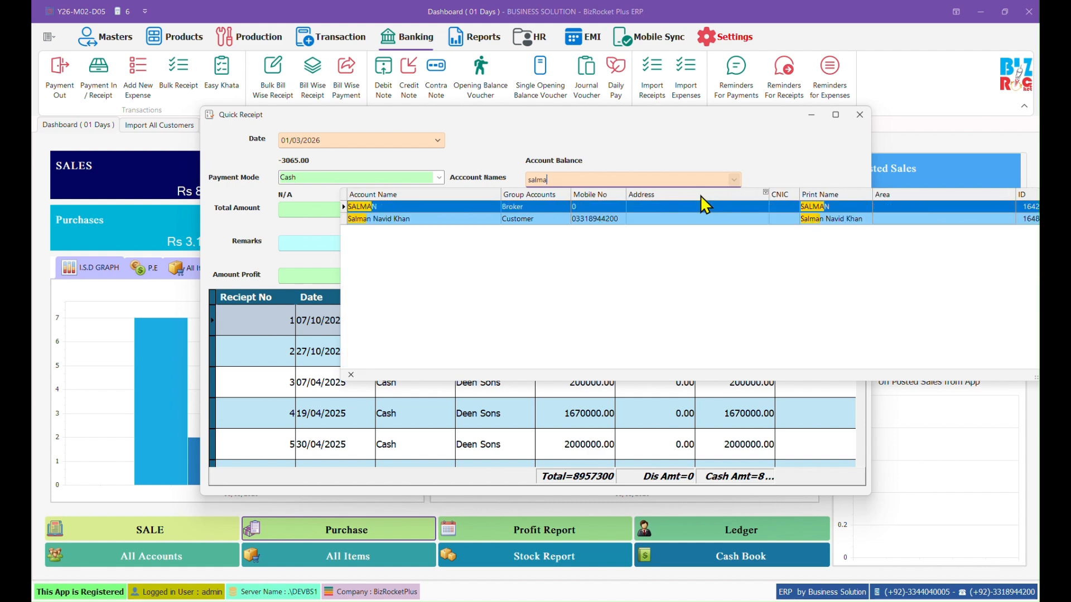
pyautogui.press('Down')
pyautogui.press('Return')
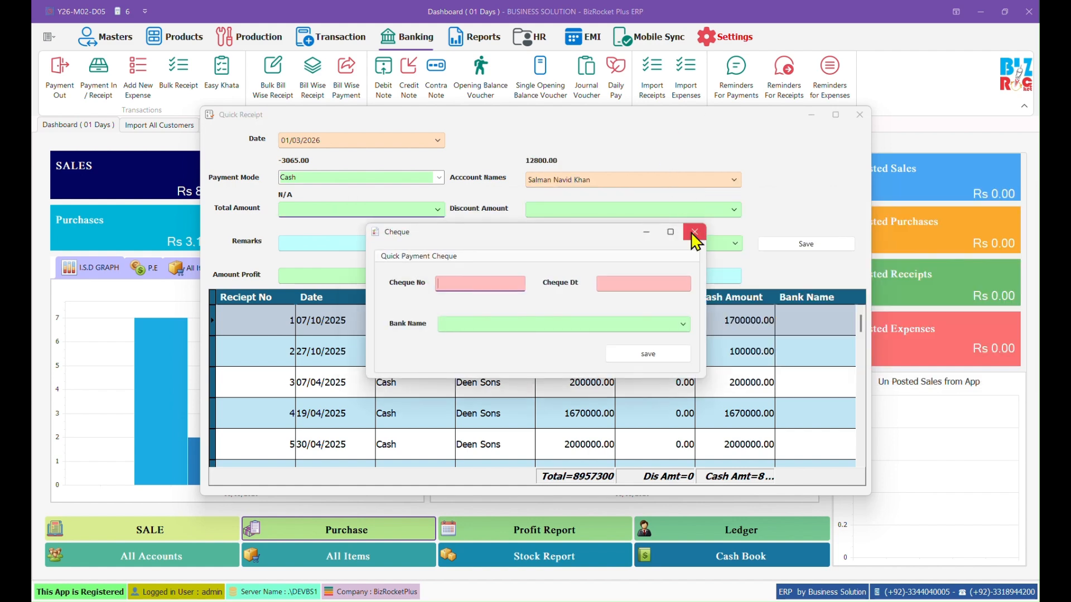
pyautogui.click(694, 232)
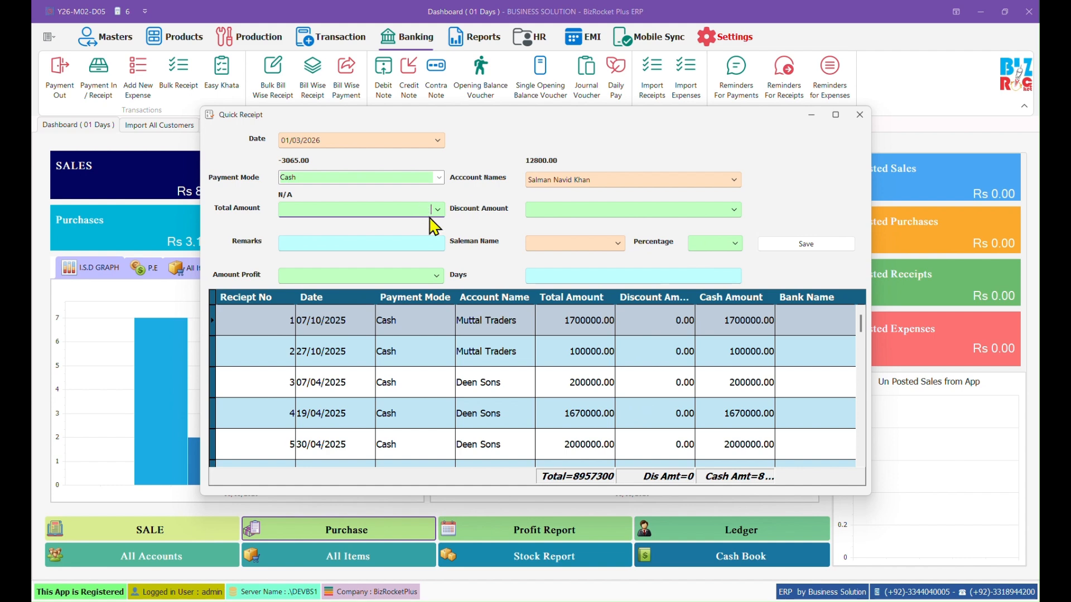
pyautogui.write('5,000')
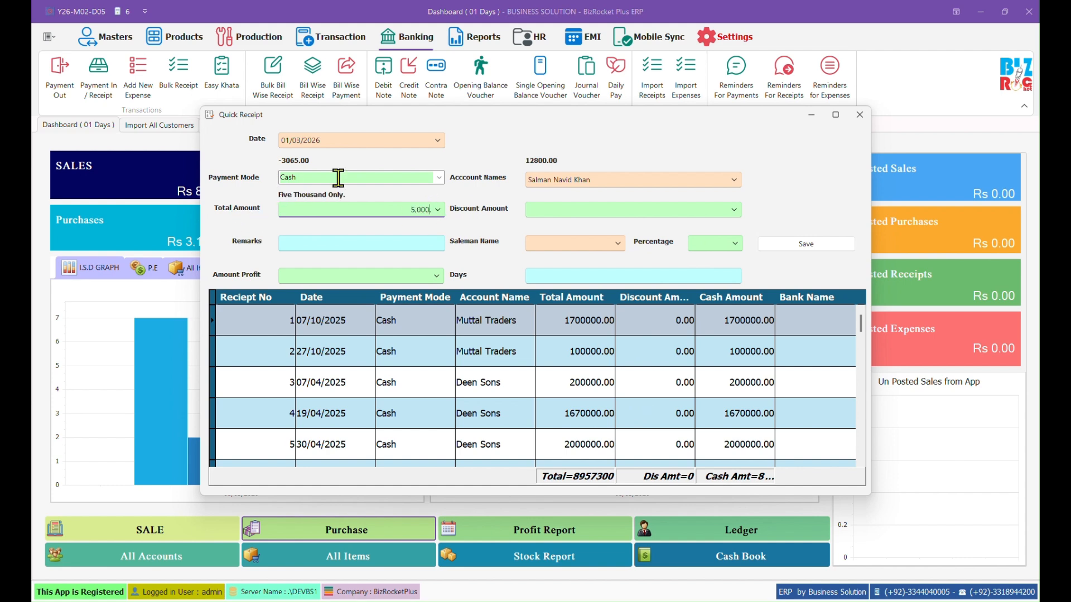
pyautogui.click(360, 244)
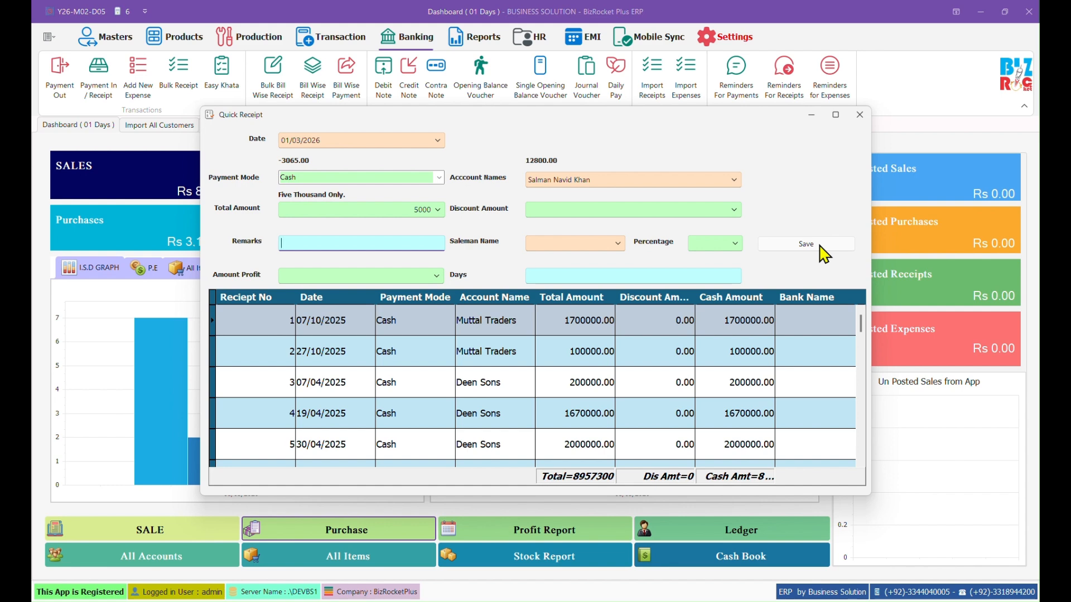
# Step: Save the receipt without printing, check saved receipt 41, and close the form
pyautogui.click(820, 247)
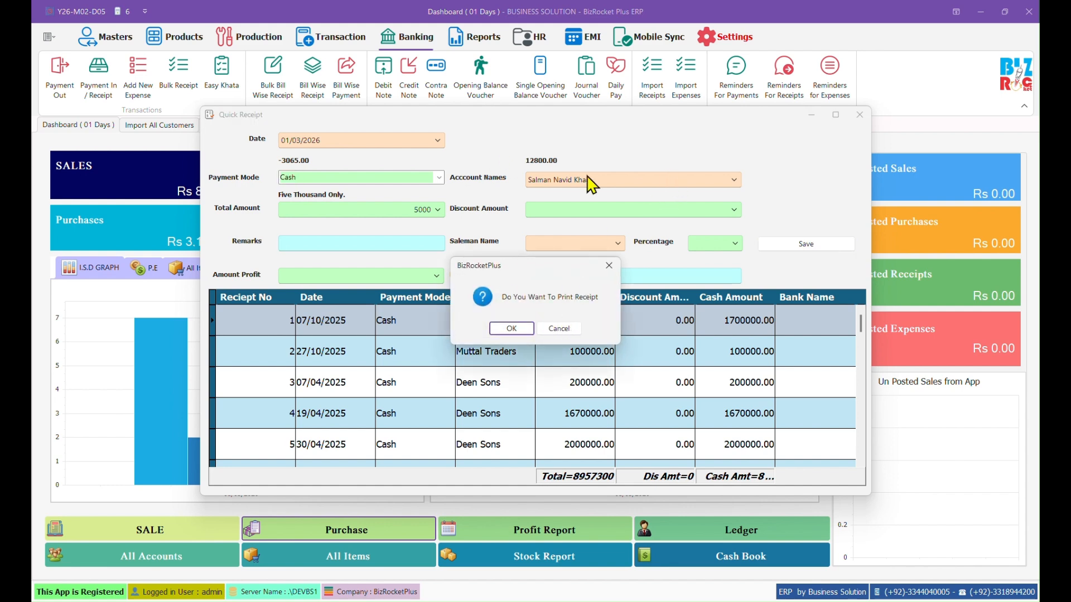
pyautogui.click(566, 331)
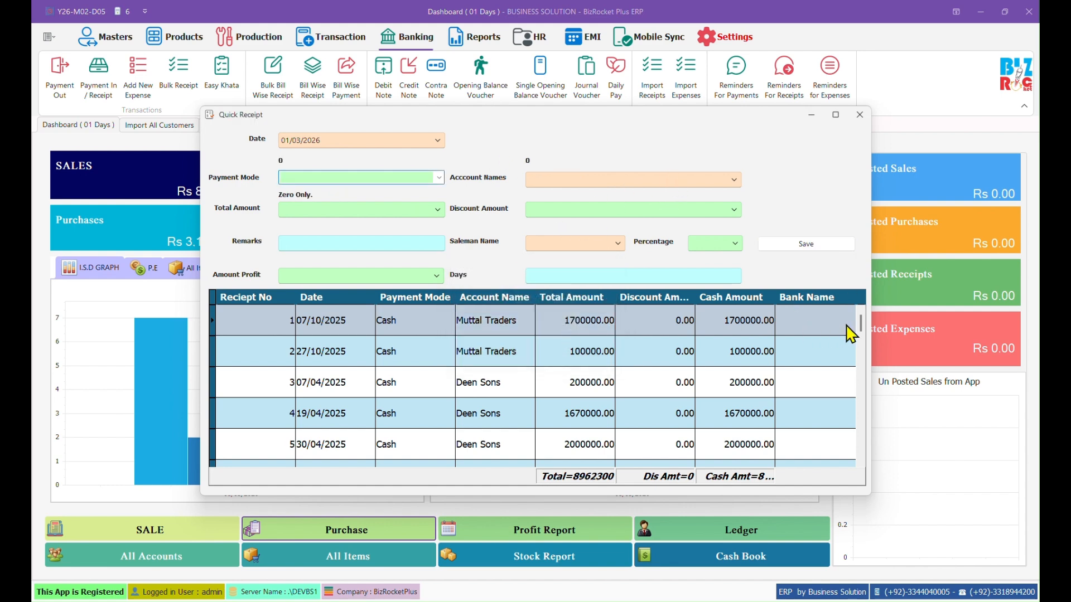
pyautogui.moveTo(863, 321); pyautogui.dragTo(865, 449)
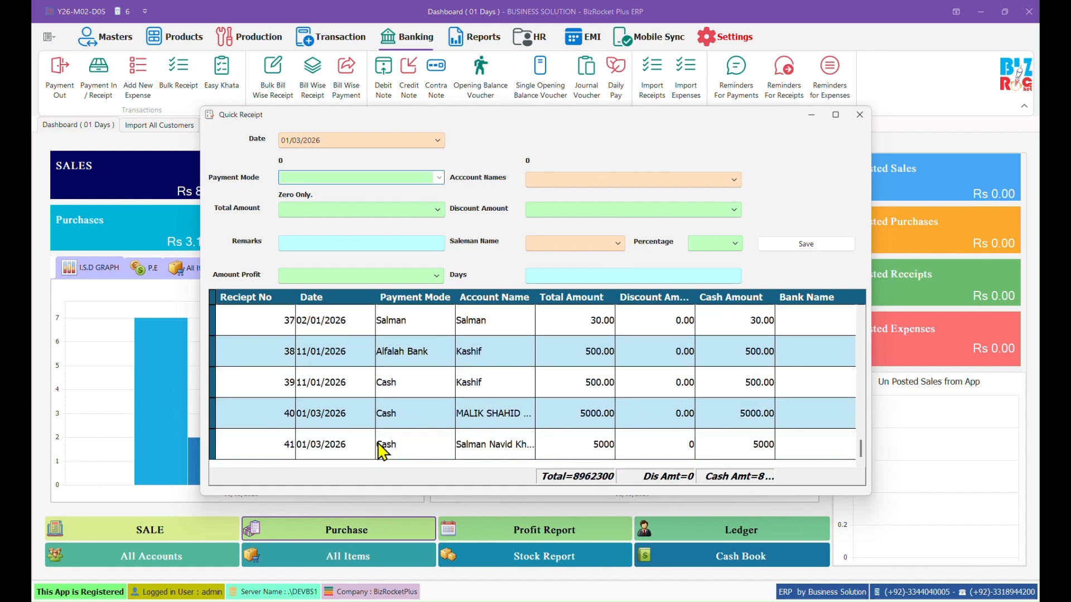
pyautogui.click(511, 453)
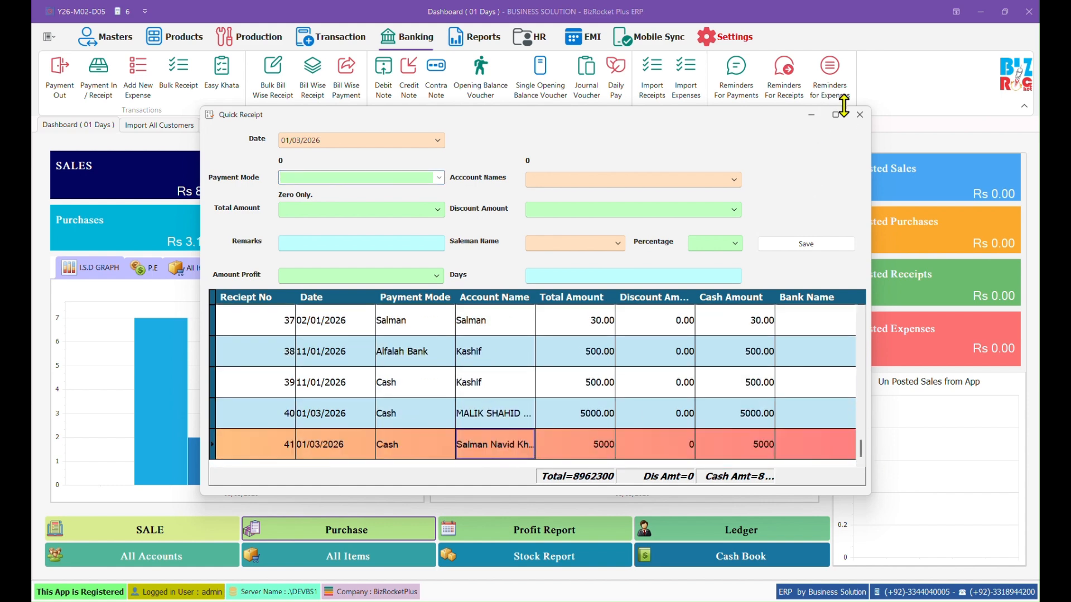
pyautogui.click(859, 115)
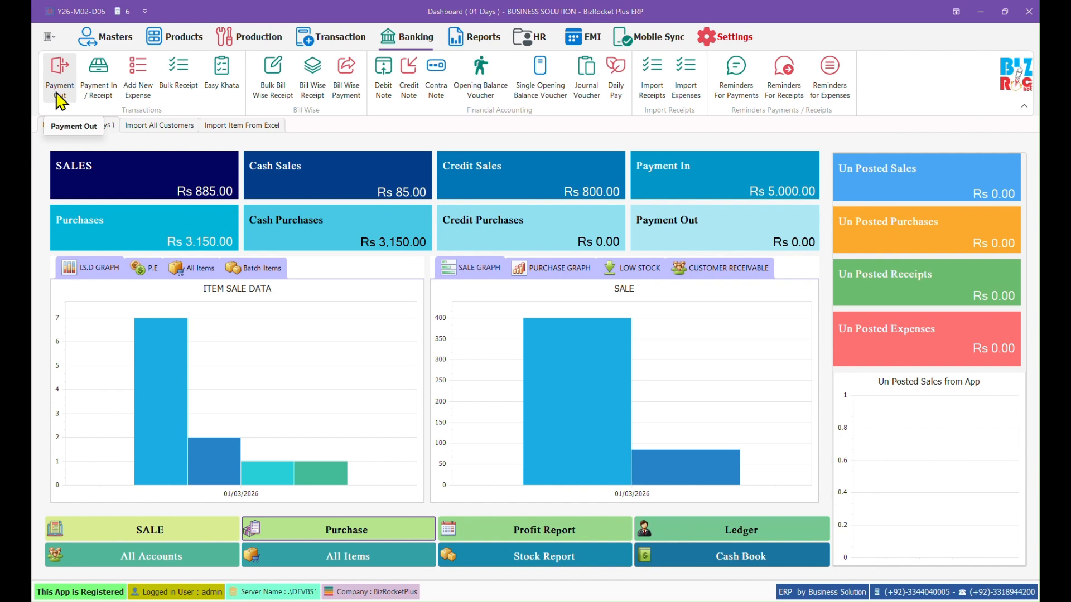
# Step: Open the Add Expense form, browse its account list, then close it without saving
pyautogui.click(138, 75)
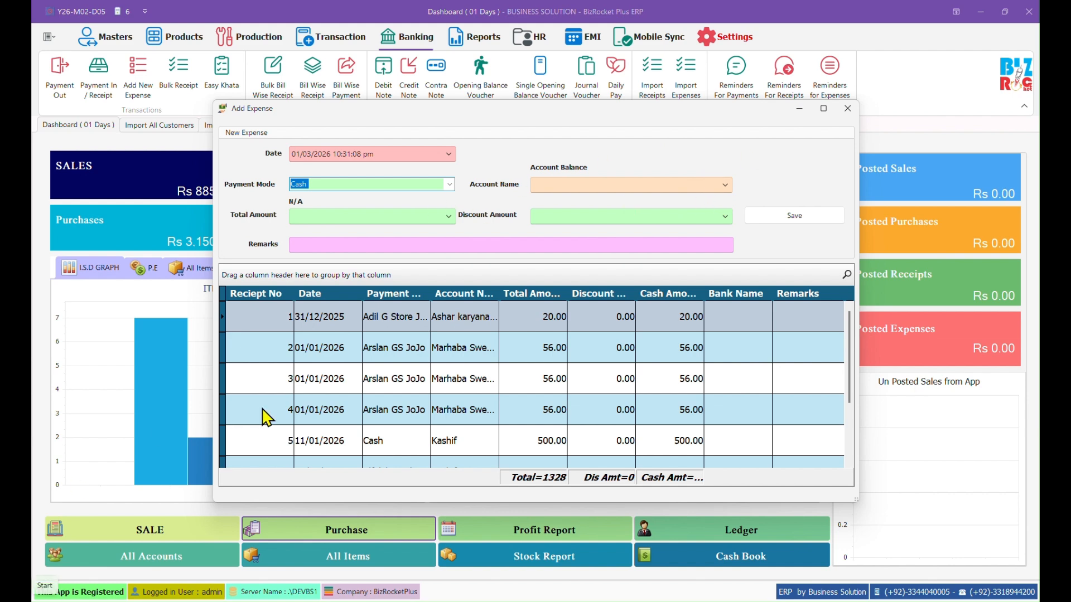
pyautogui.click(724, 184)
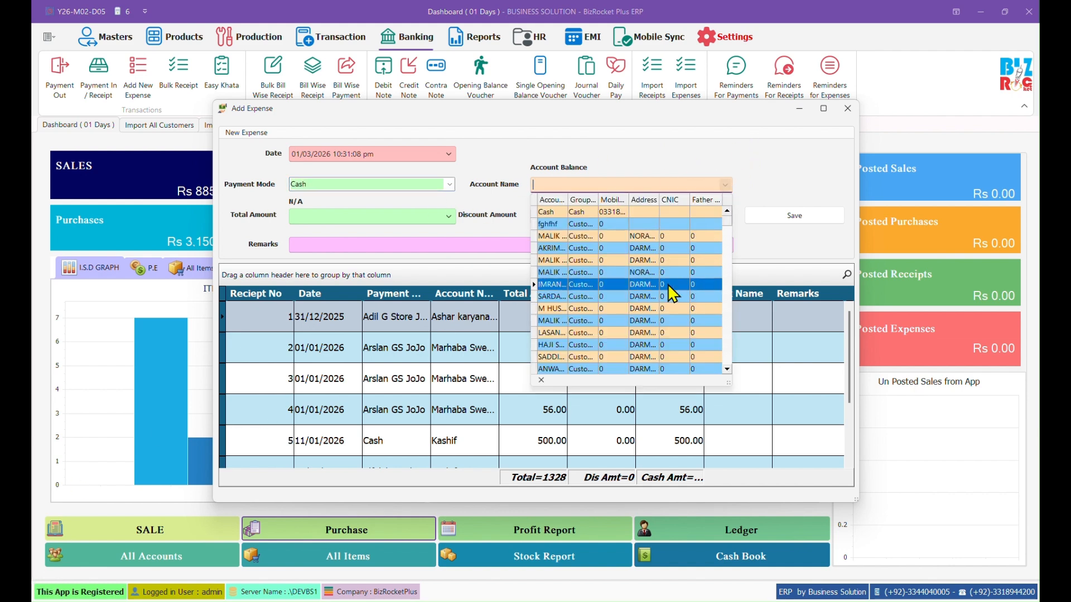
pyautogui.scroll(-3, 663, 306)
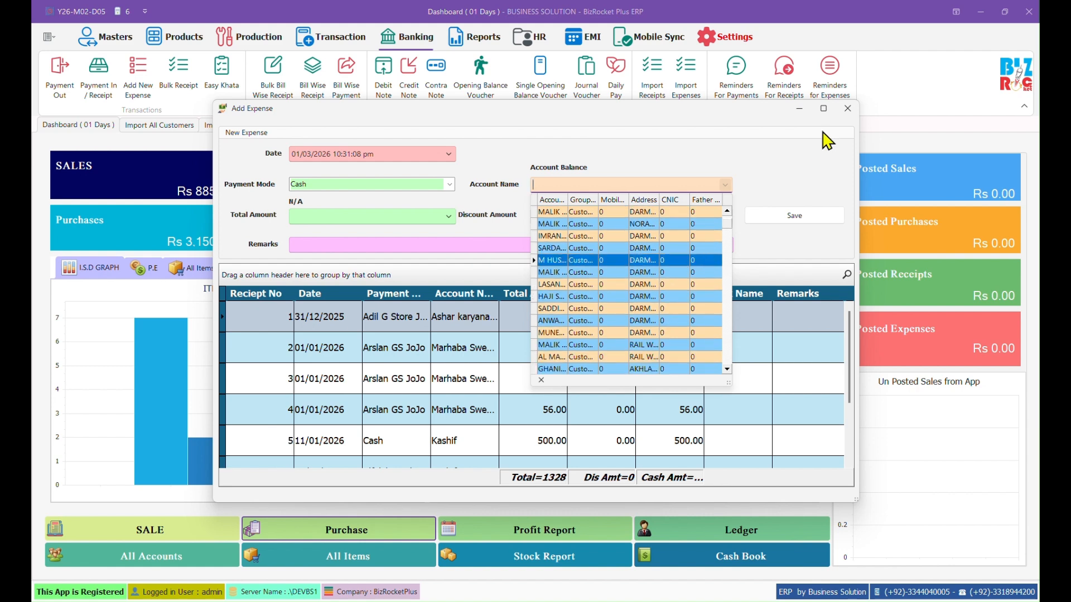
pyautogui.click(843, 109)
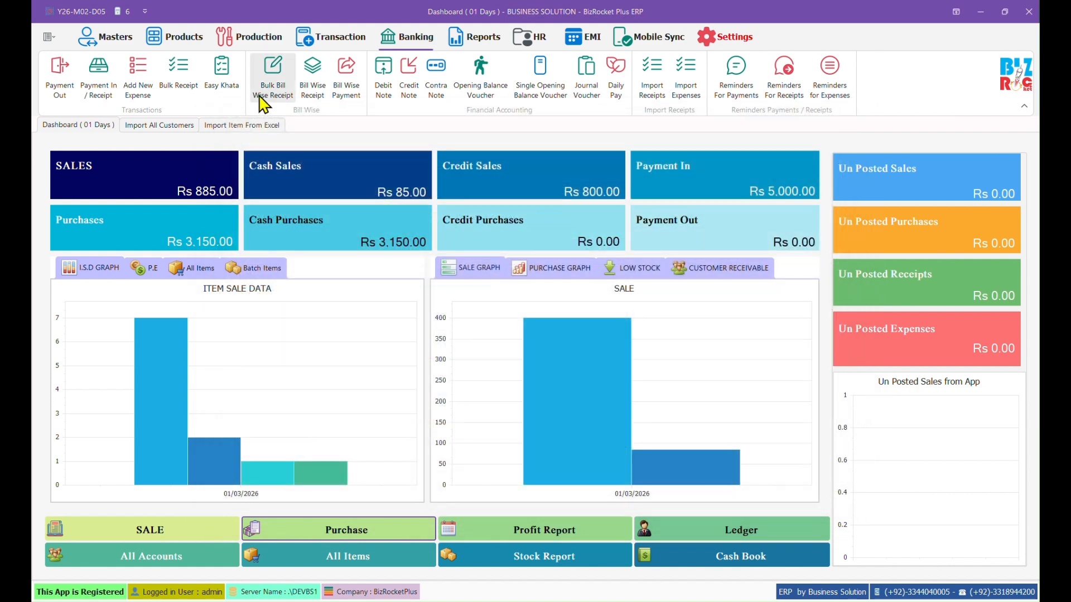
# Step: In Bulk Receipt, select the customer's account and add an 800 recovery line
pyautogui.click(186, 87)
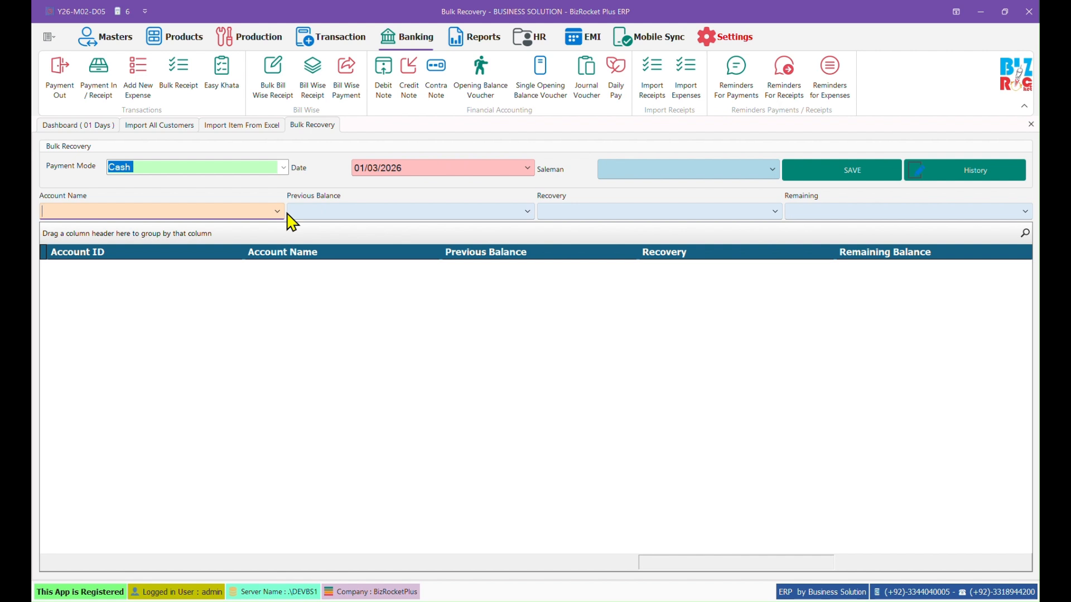
pyautogui.write('salma')
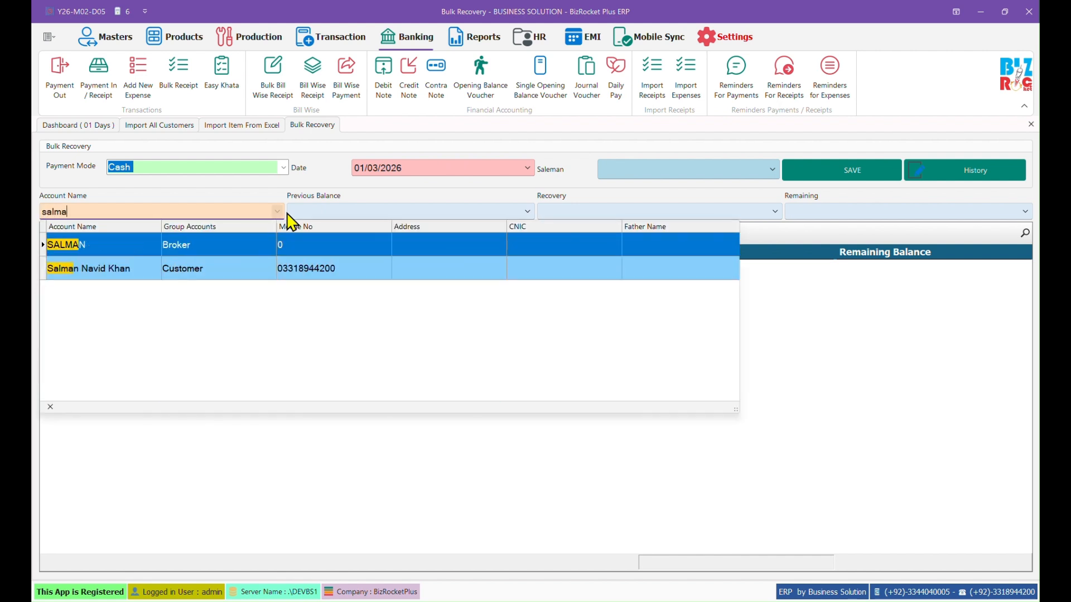
pyautogui.press('Down')
pyautogui.press('Return')
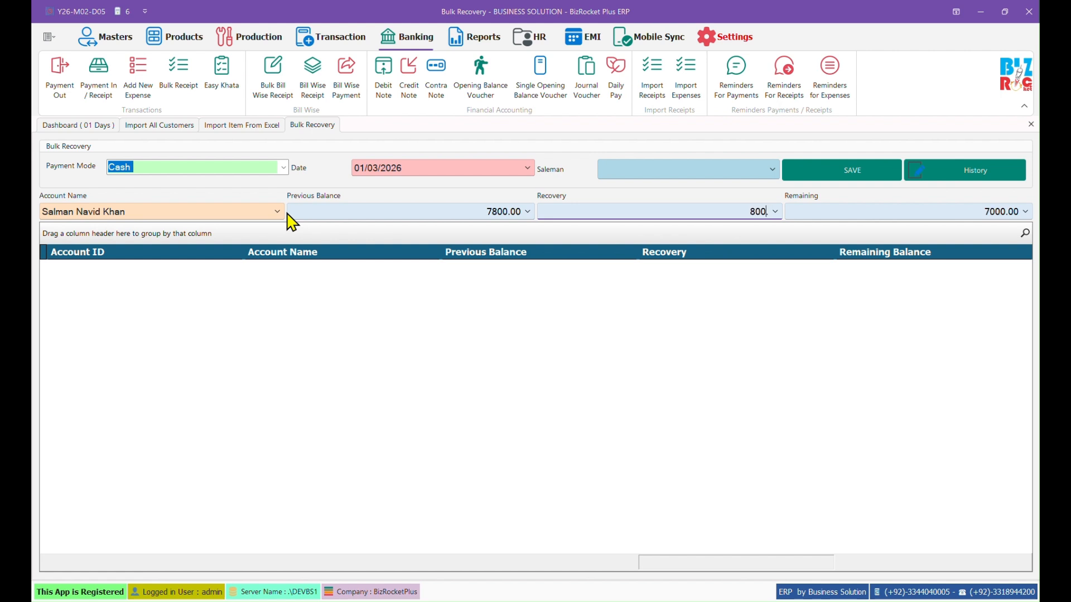
pyautogui.press('Return')
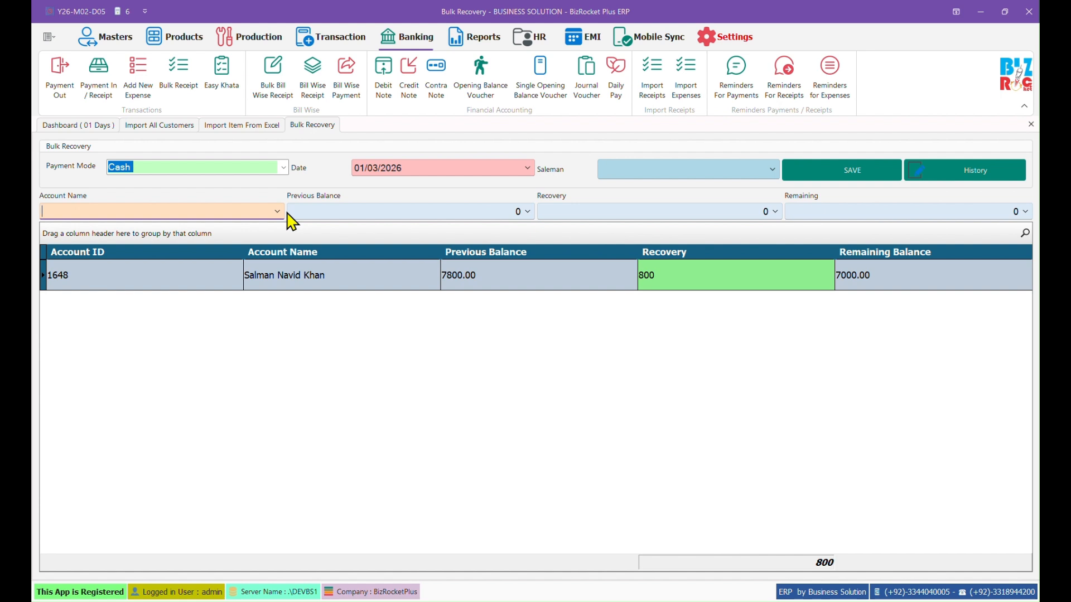
# Step: Pick another account from the list and save the bulk recovery receipt
pyautogui.write('a')
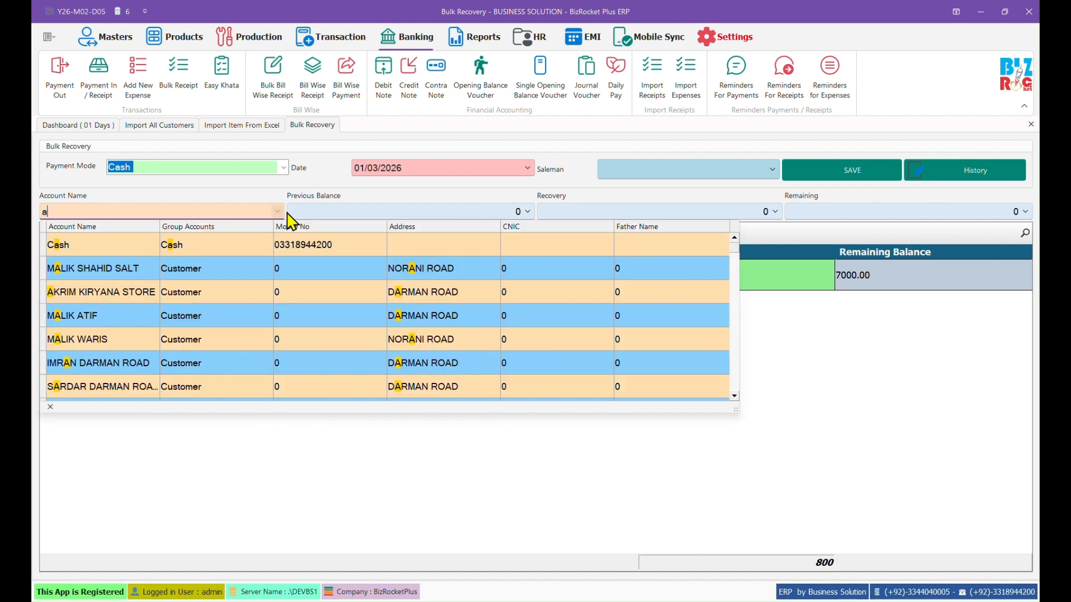
pyautogui.scroll(-3, 451, 327)
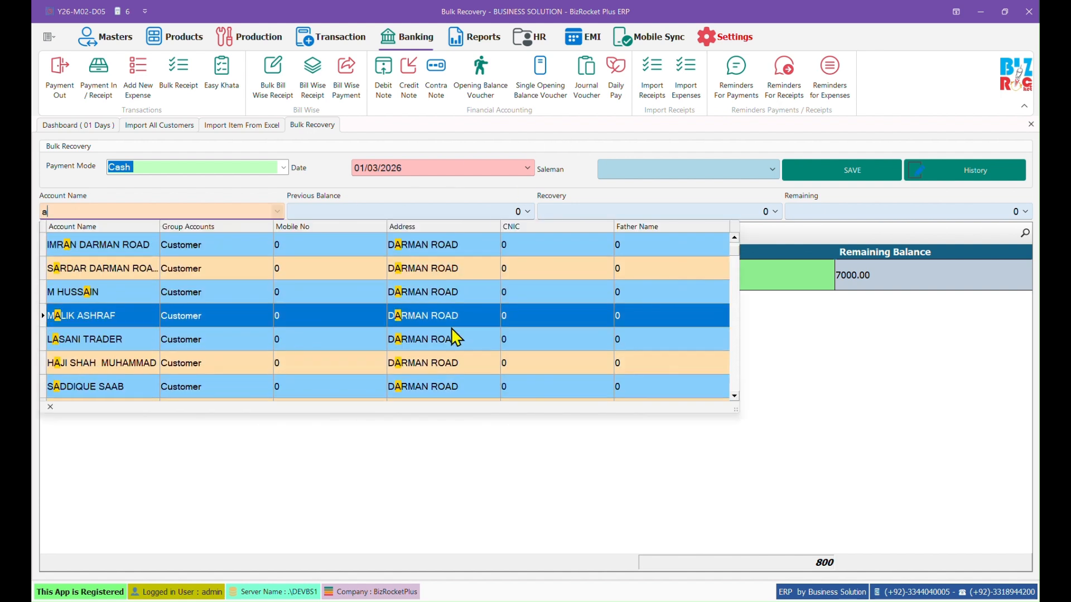
pyautogui.click(874, 359)
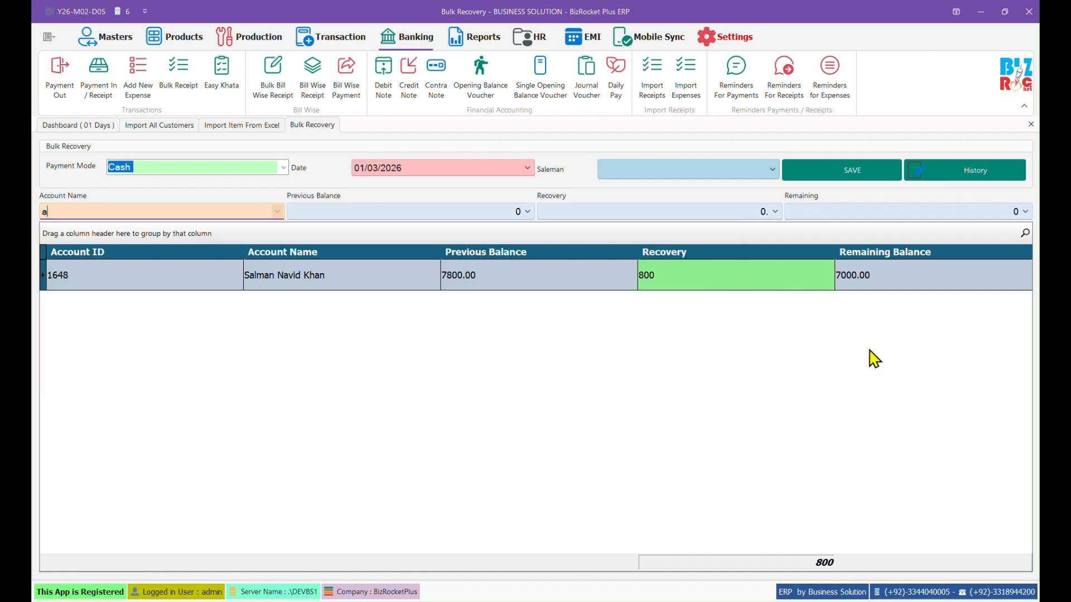
pyautogui.click(865, 174)
pyautogui.press('Return')
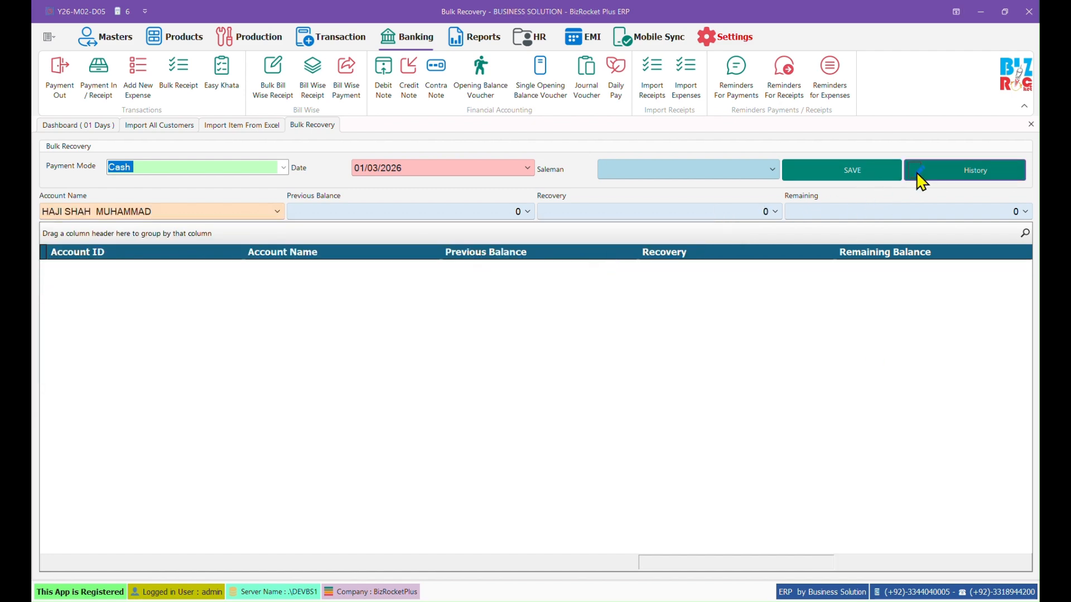
# Step: Check the bulk receipt history for receipt 42, then close it
pyautogui.click(915, 179)
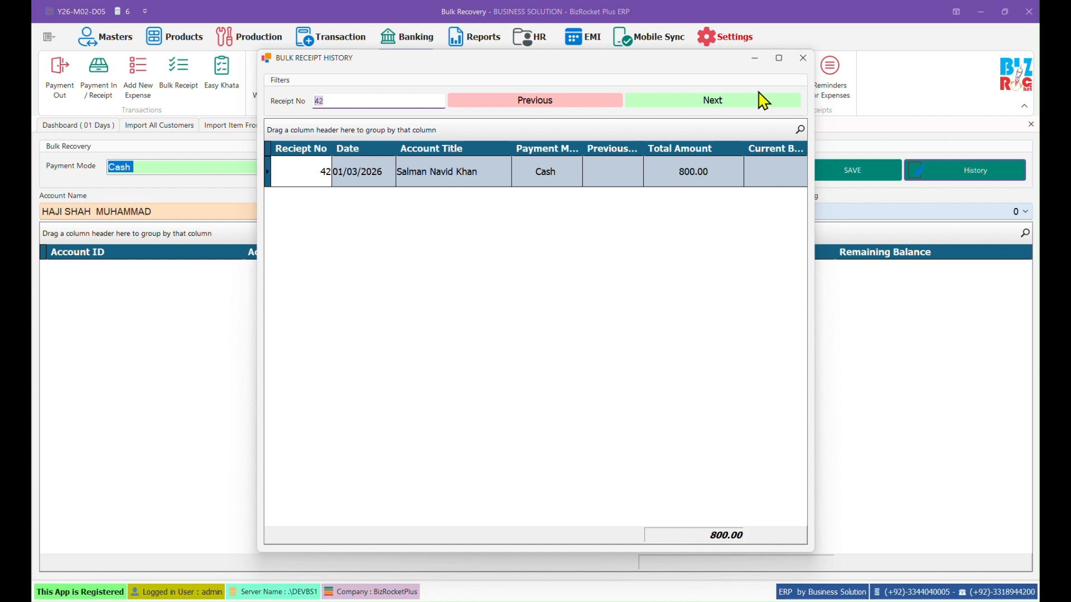
pyautogui.click(798, 61)
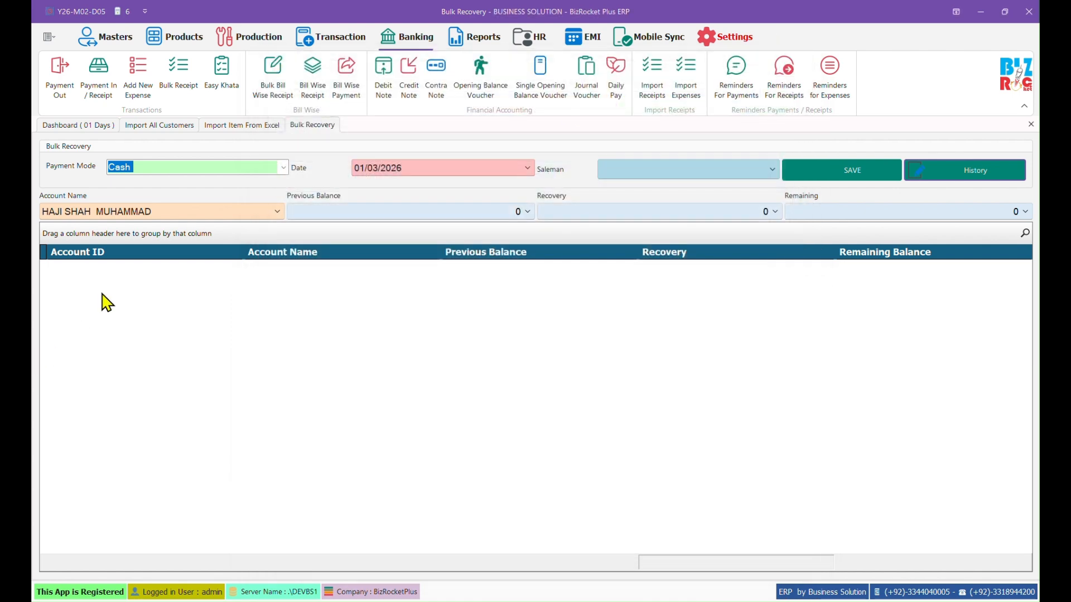
pyautogui.click(221, 84)
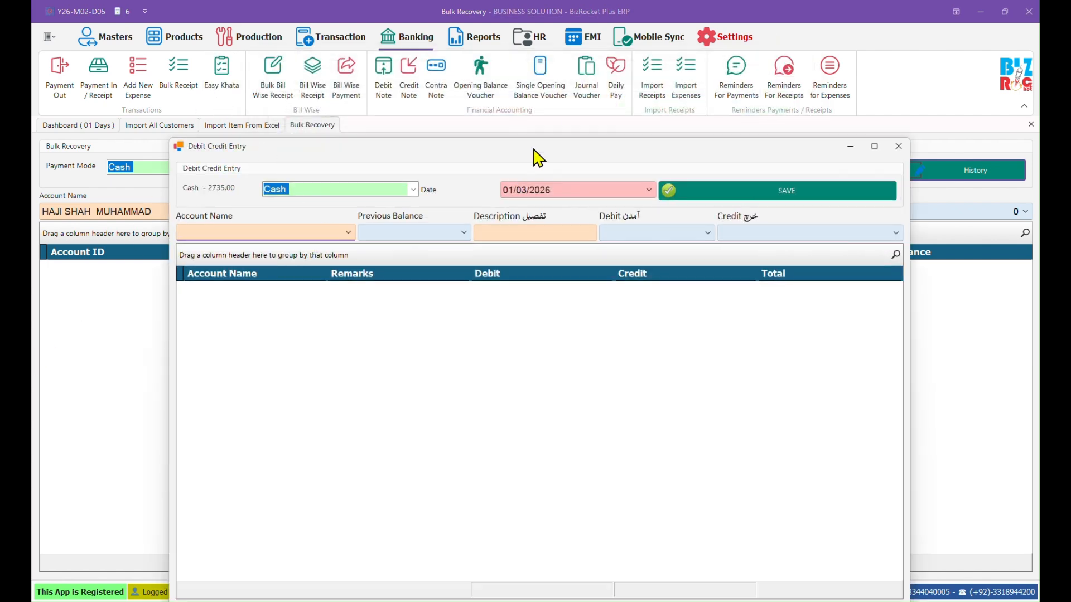
# Step: Add a 1000 'due recv' debit line against the customer's account
pyautogui.moveTo(537, 157); pyautogui.dragTo(493, 111)
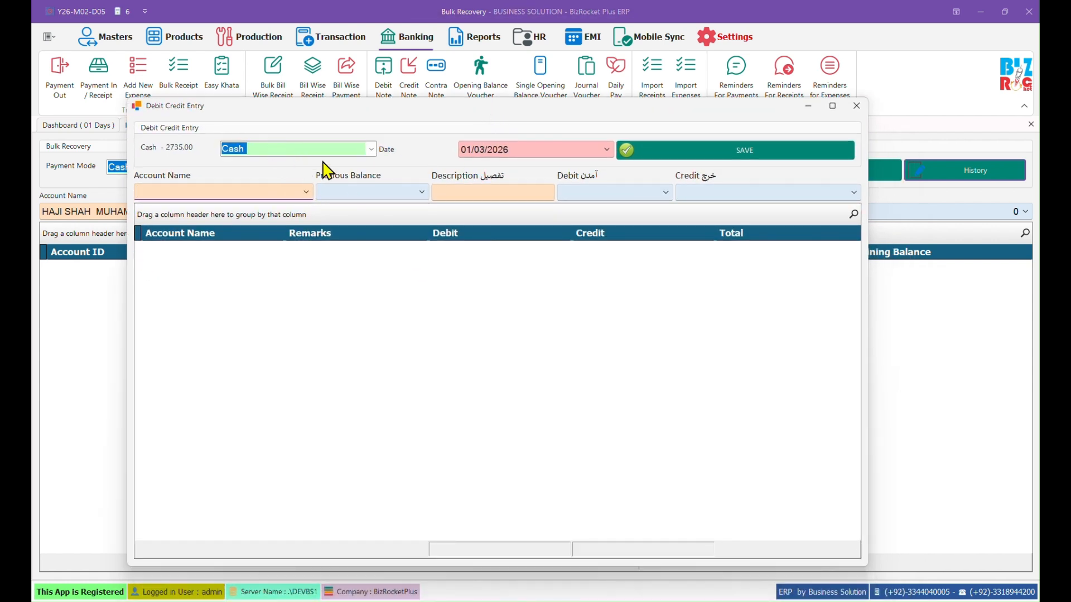
pyautogui.click(306, 193)
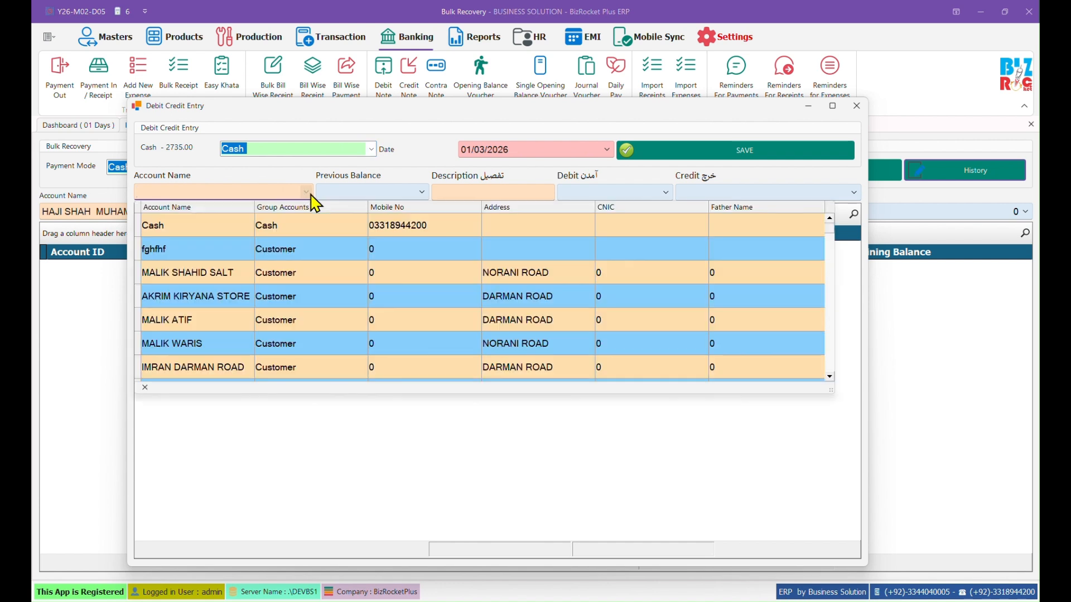
pyautogui.write('salma')
pyautogui.press('Down')
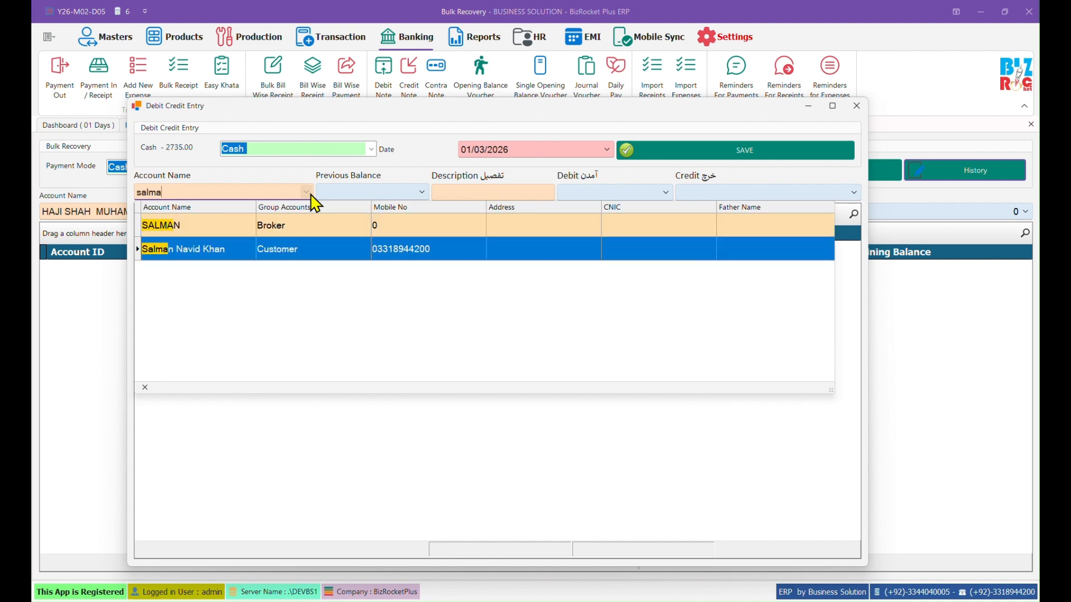
pyautogui.press('Return')
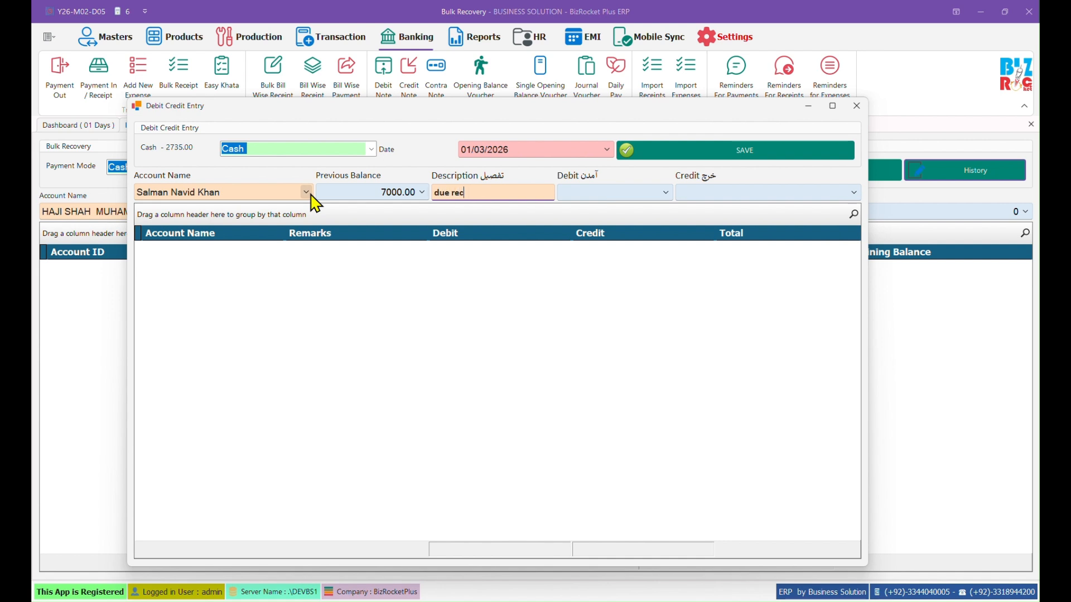
pyautogui.press('Return')
pyautogui.press('Return')
pyautogui.press('Return')
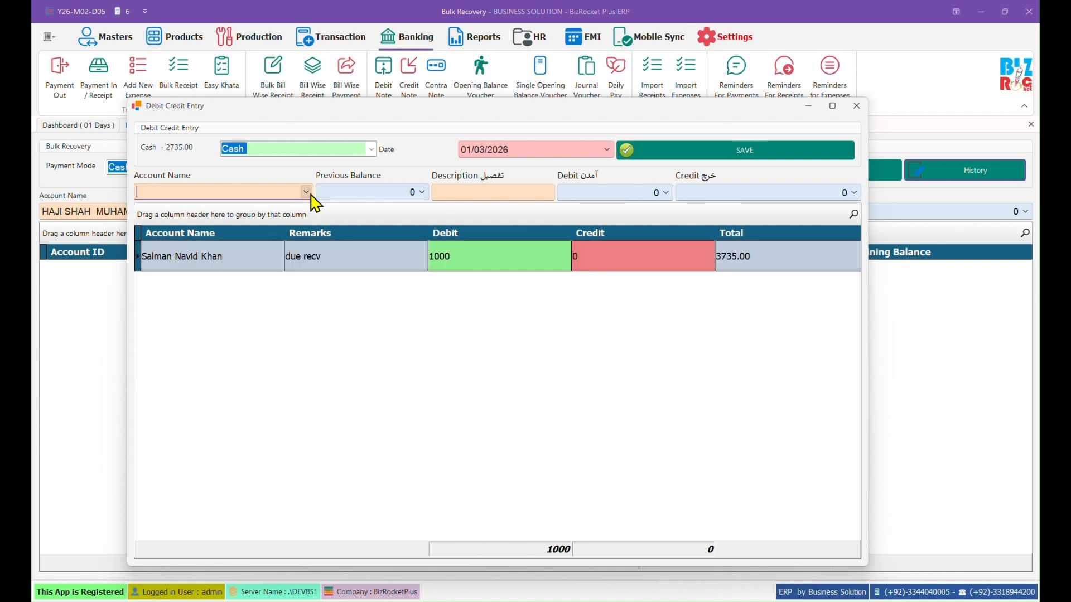
# Step: Add a 2000 'purchase' credit line on the second account
pyautogui.write('a')
pyautogui.press('Down')
pyautogui.press('Down')
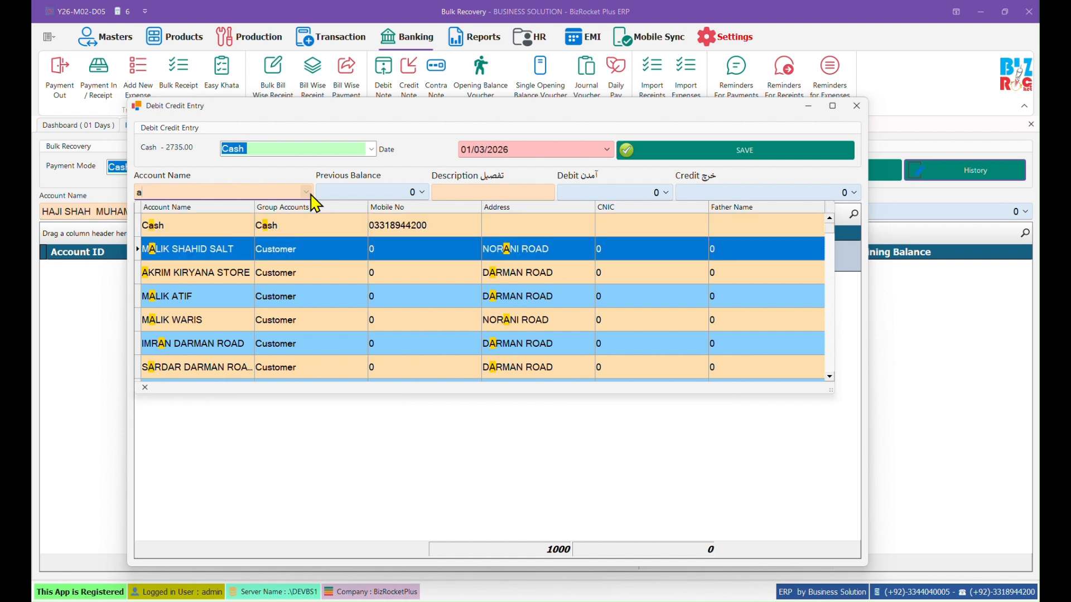
pyautogui.press('Return')
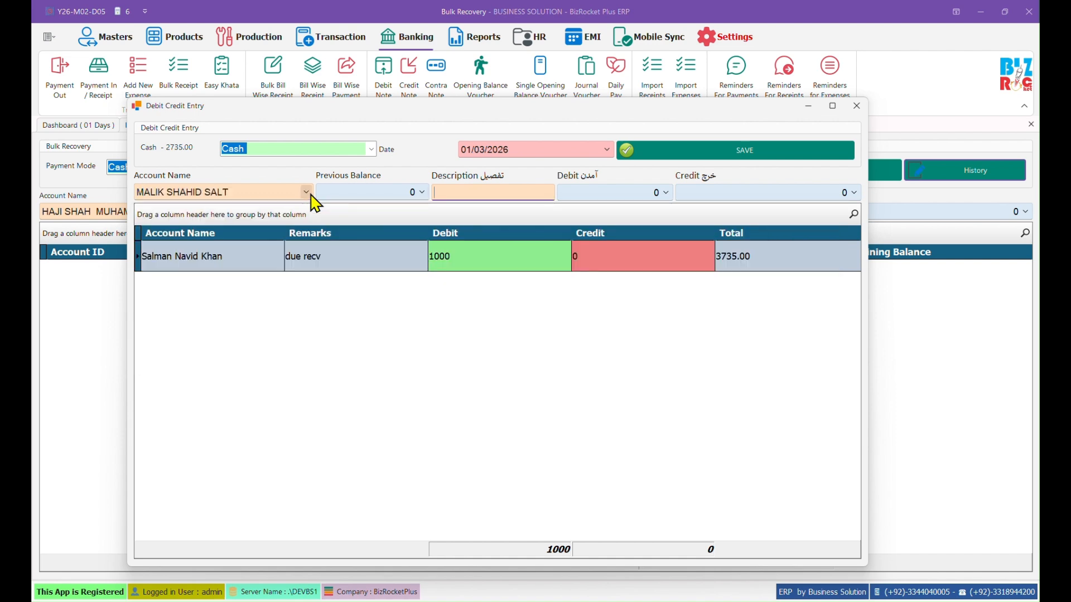
pyautogui.press('Return')
pyautogui.press('Return')
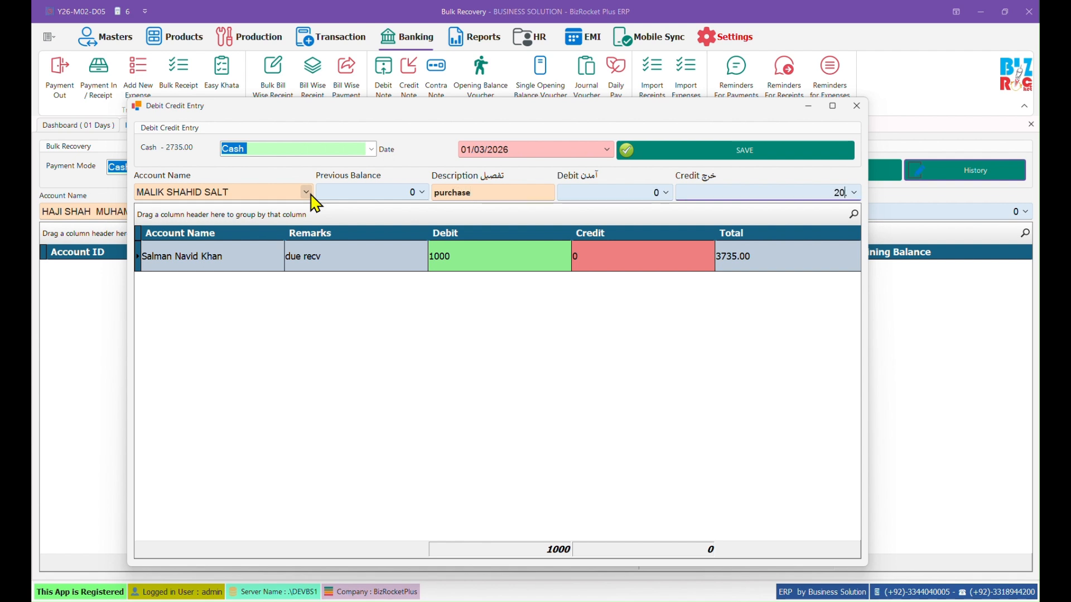
pyautogui.write('2000')
pyautogui.press('Return')
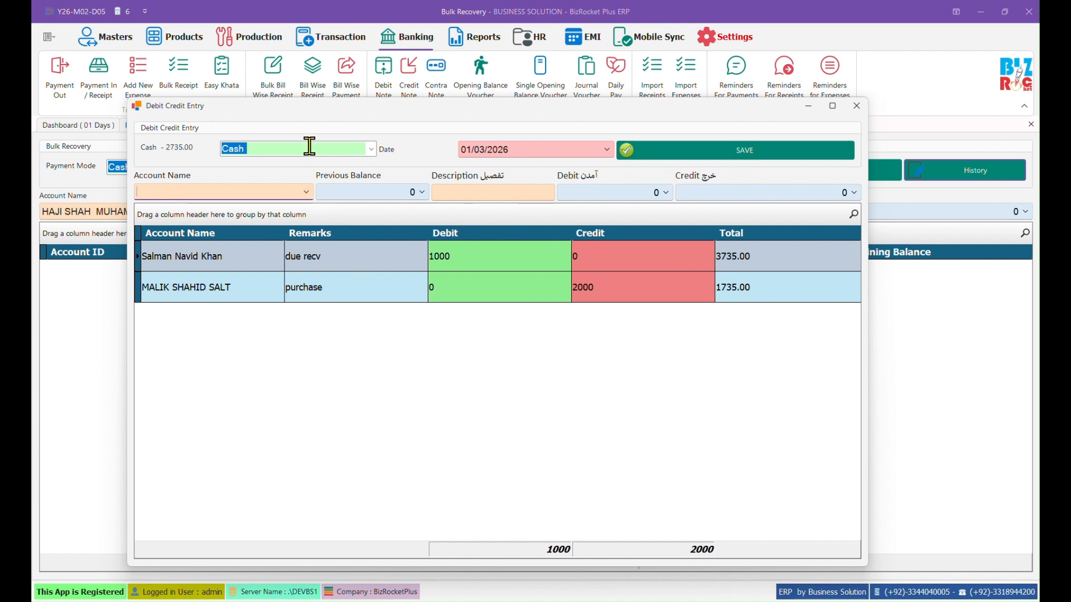
pyautogui.press('Return')
# Step: Save the debit/credit journal entry, acknowledge the update, and close the form
pyautogui.click(370, 149)
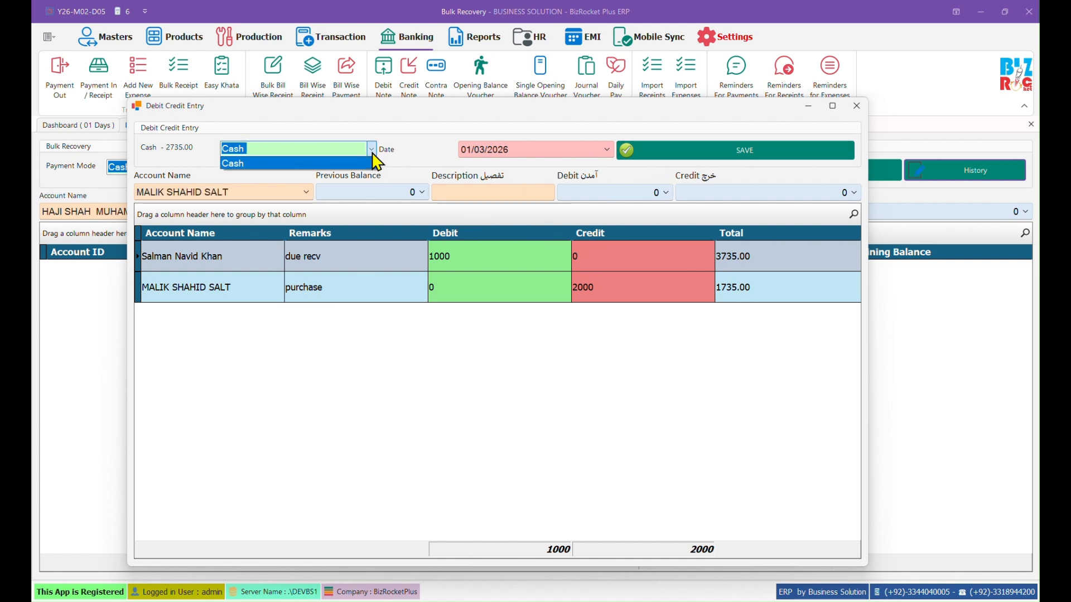
pyautogui.click(371, 149)
pyautogui.click(694, 145)
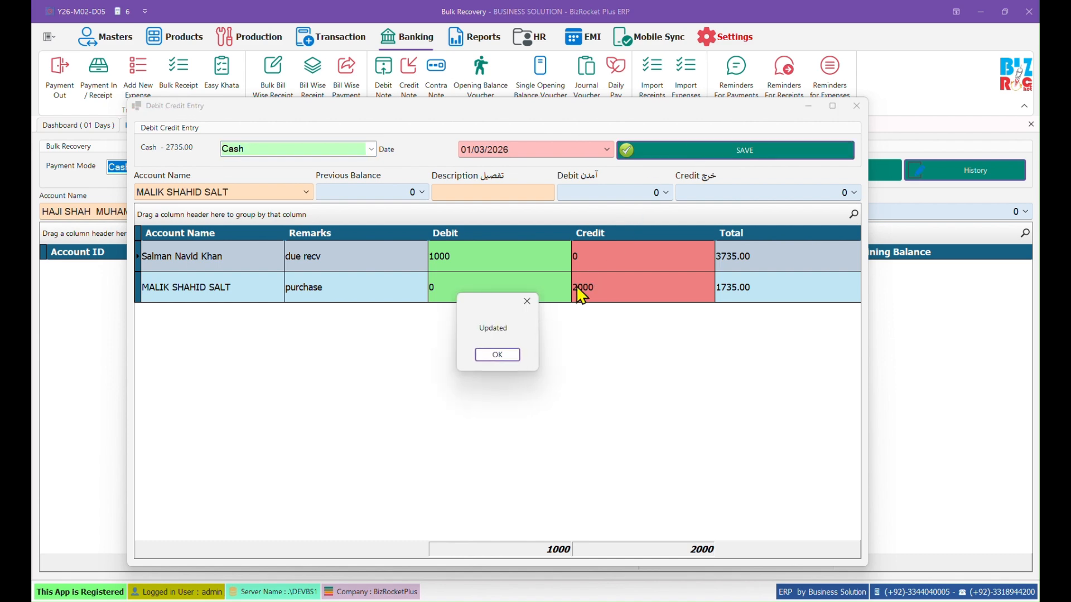
pyautogui.click(498, 355)
pyautogui.click(856, 106)
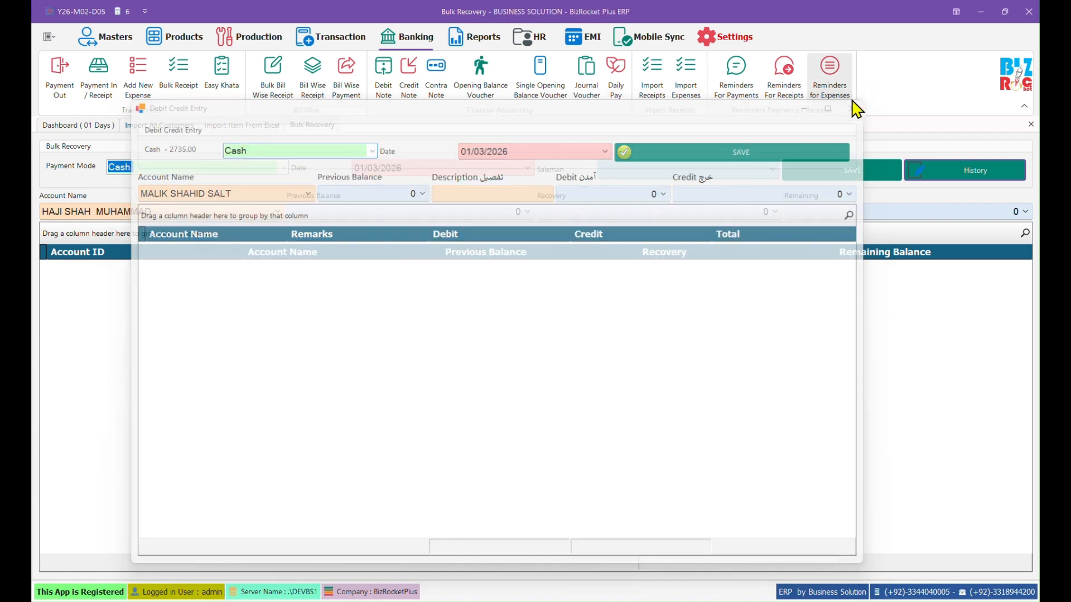
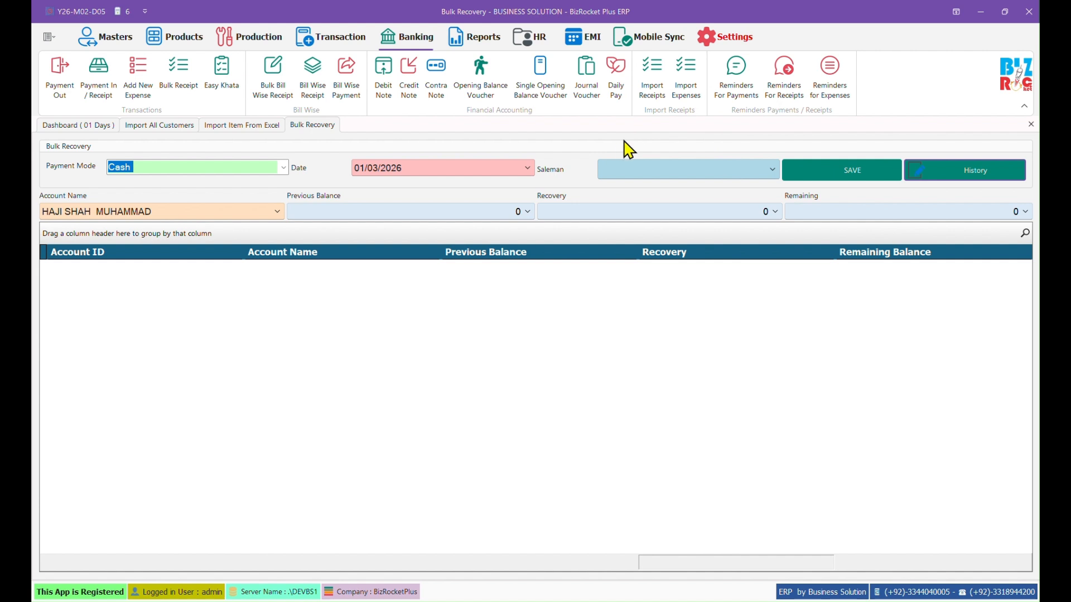
# Step: Close the Bulk Recovery screen and open the All Ledger report under Account Books
pyautogui.click(456, 44)
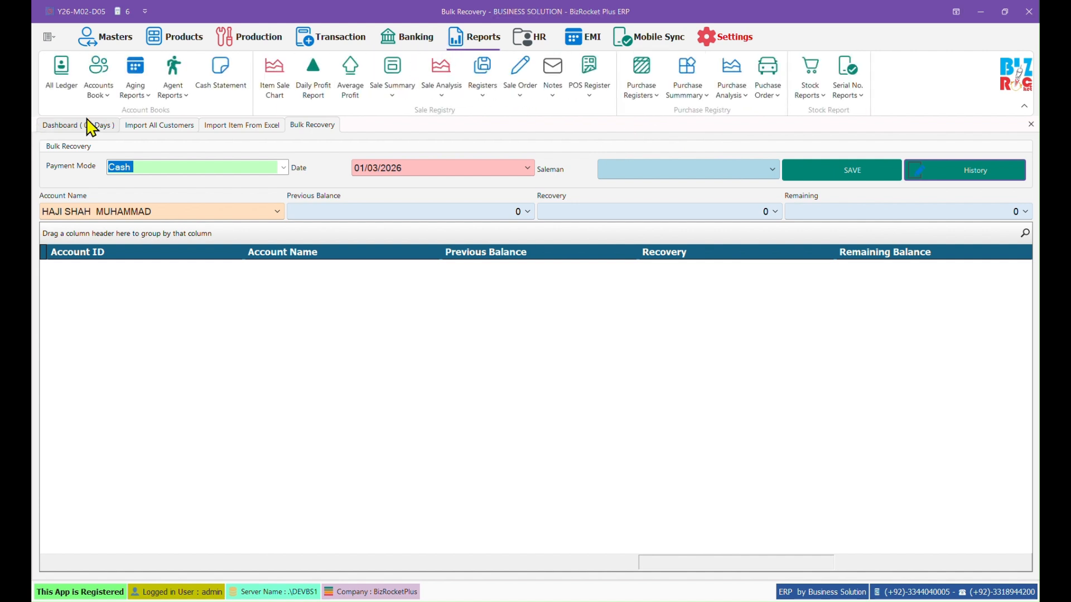
pyautogui.click(1031, 124)
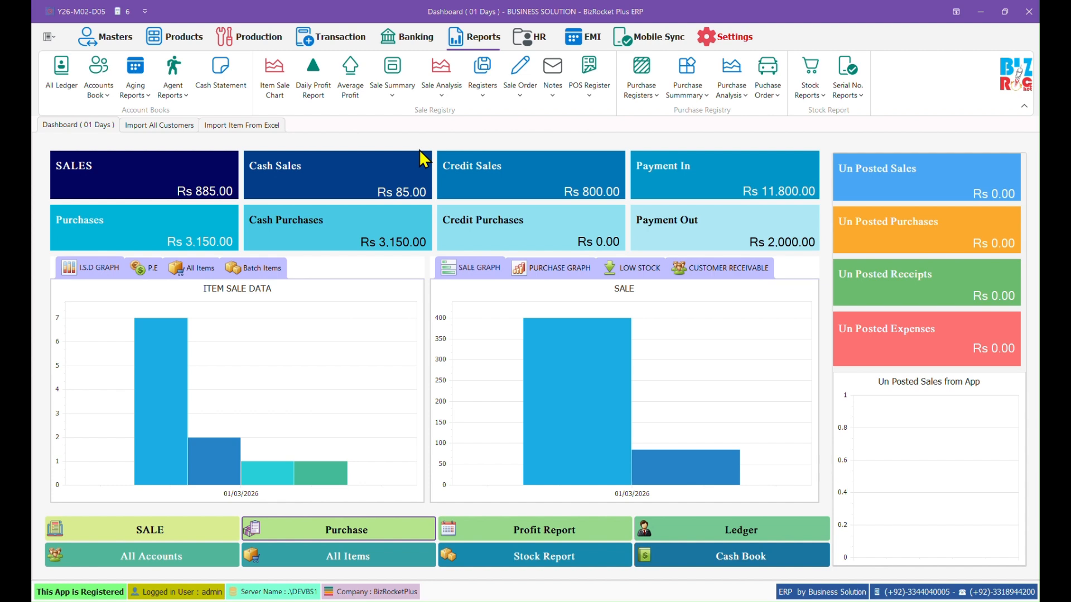
pyautogui.click(54, 87)
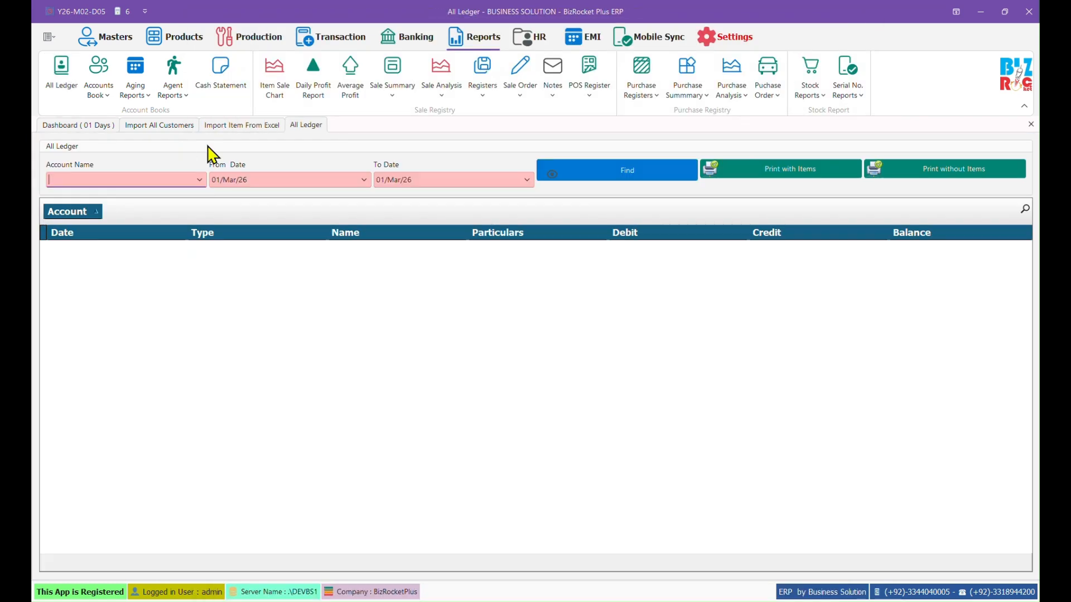
# Step: Pick the customer's account and load its ledger for 01/02/2026 to 01/03/2026
pyautogui.click(200, 177)
pyautogui.write('salman')
pyautogui.press('Down')
pyautogui.press('Down')
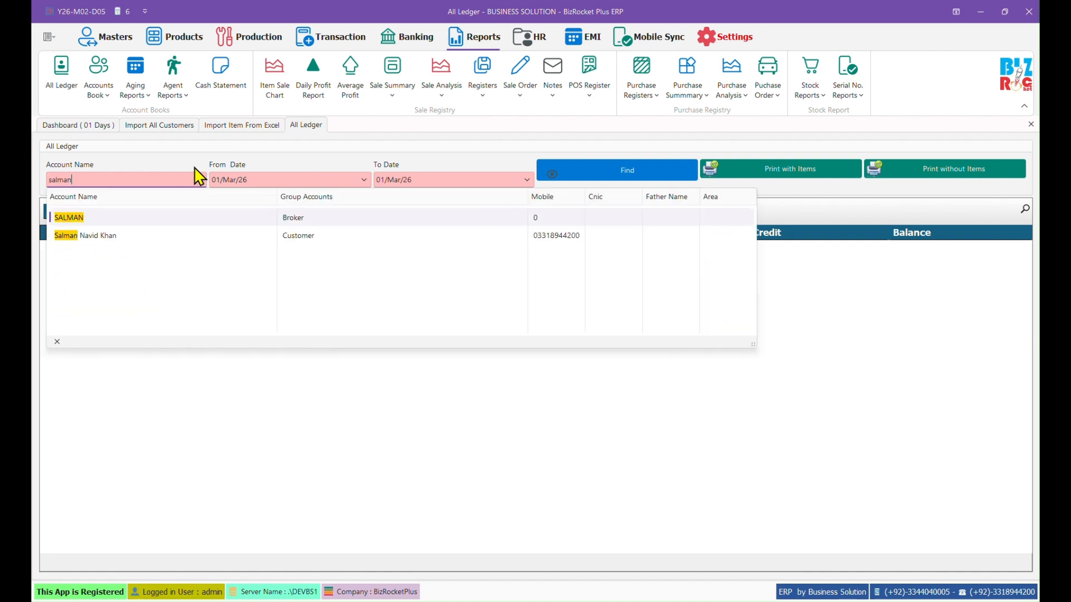
pyautogui.press('Return')
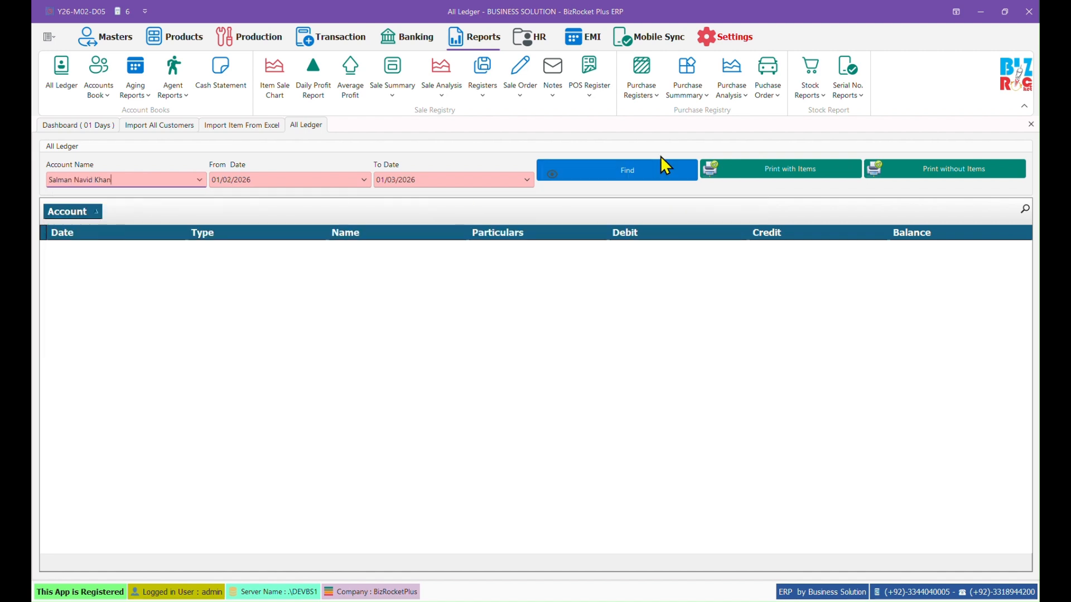
pyautogui.click(644, 174)
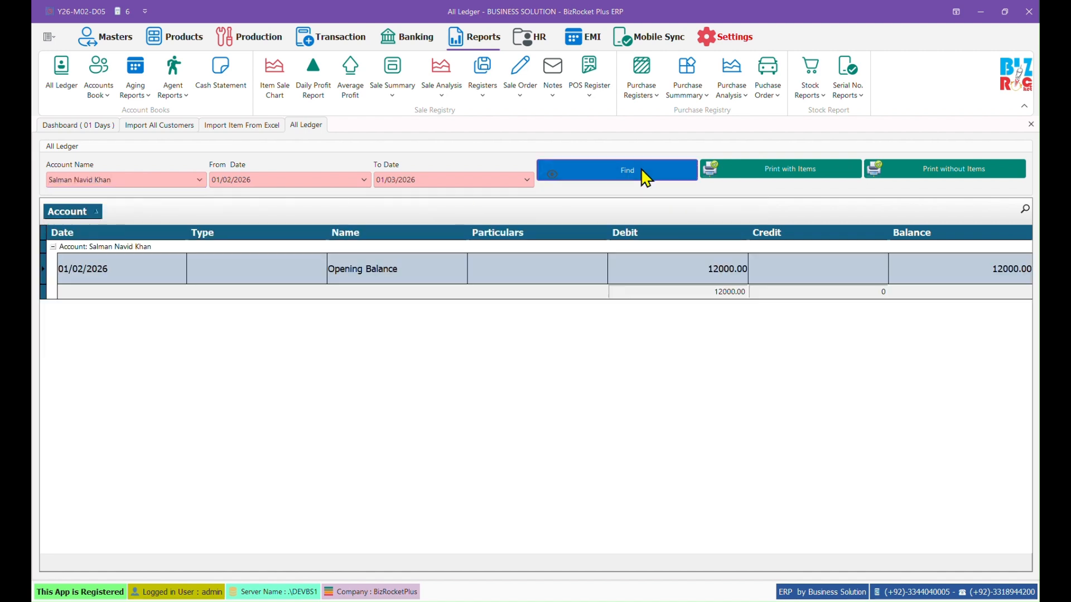
# Step: Review the opening balance, Bills 1–2 and receipts 41–43 down to the 6000.00 balance
pyautogui.click(656, 272)
pyautogui.click(558, 302)
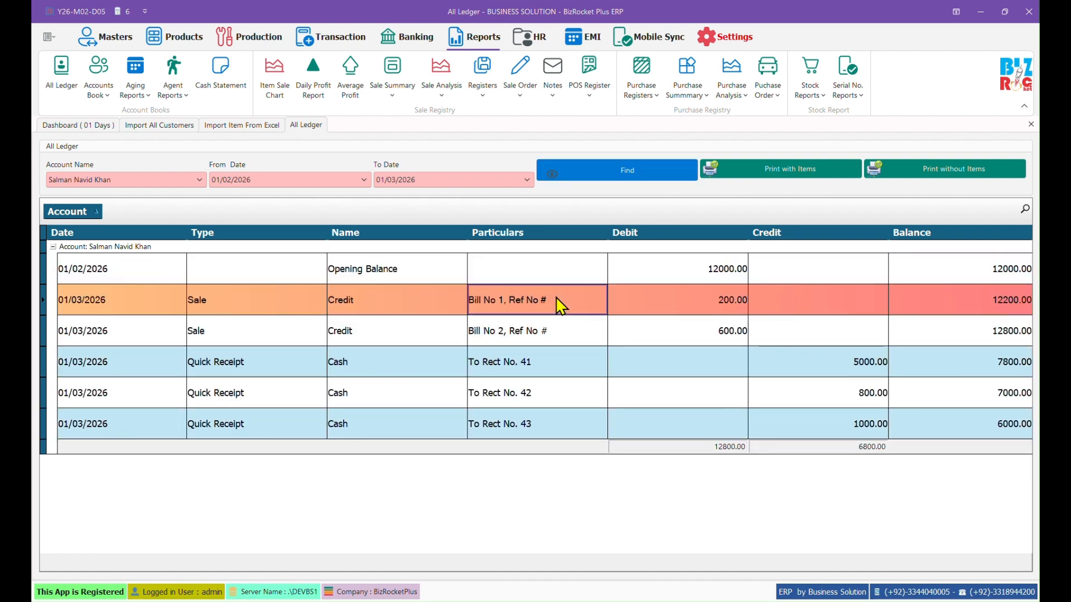
pyautogui.click(663, 323)
pyautogui.click(887, 368)
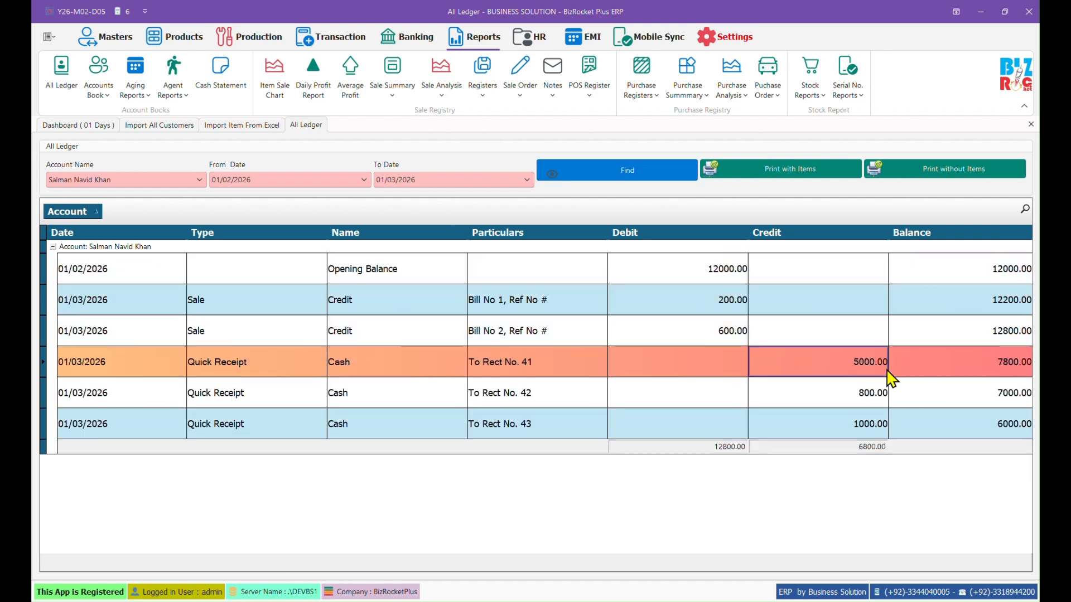
pyautogui.click(879, 391)
pyautogui.click(859, 426)
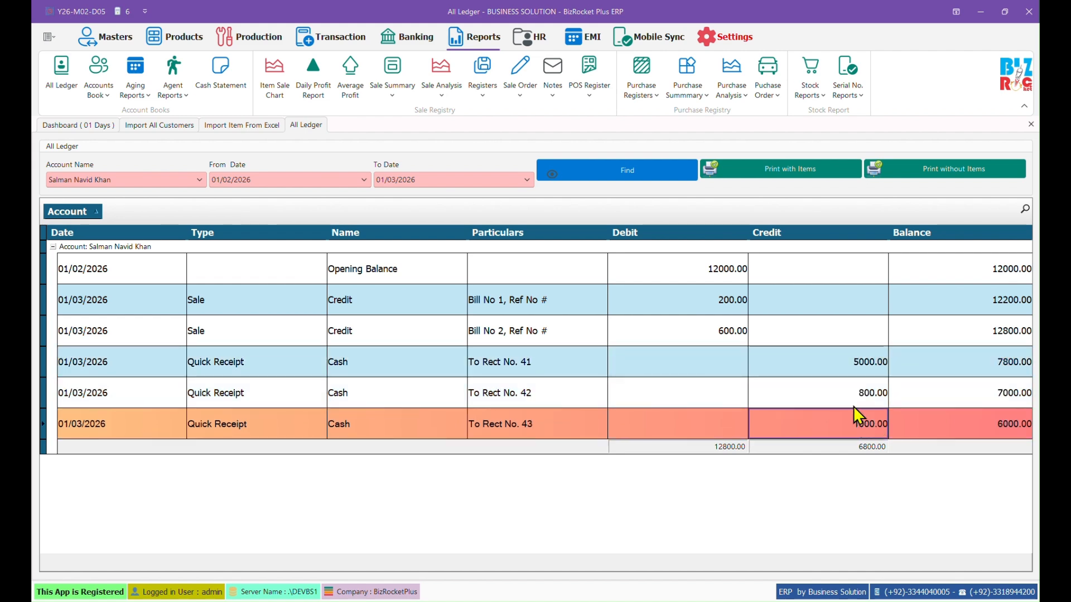
pyautogui.click(988, 423)
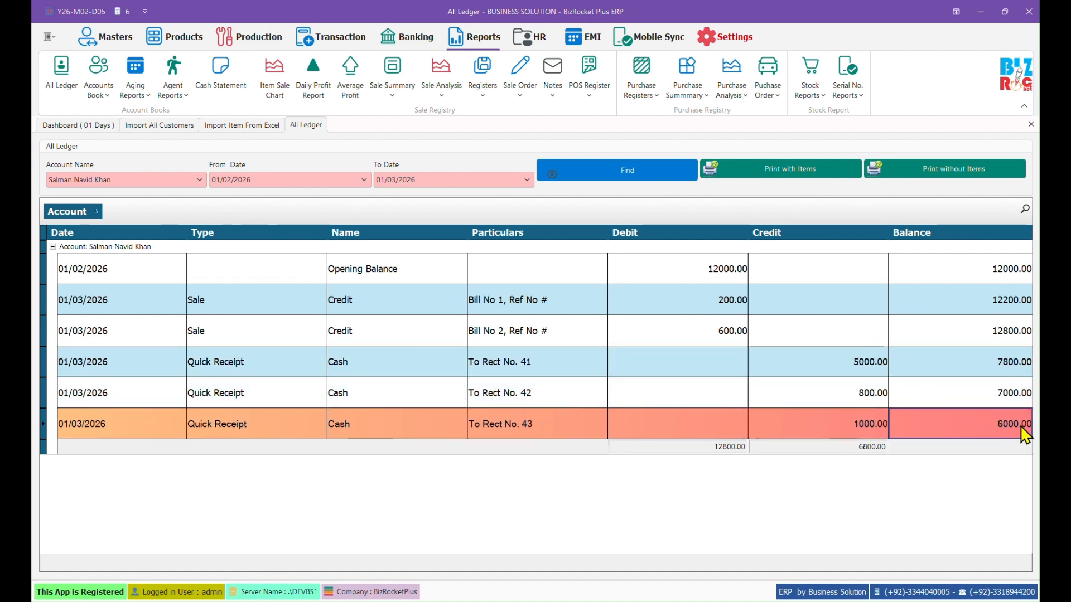
# Step: Preview the ledger printout without items, then with items, highlighting invoice 2, receipts and 6000.00 balance
pyautogui.click(918, 169)
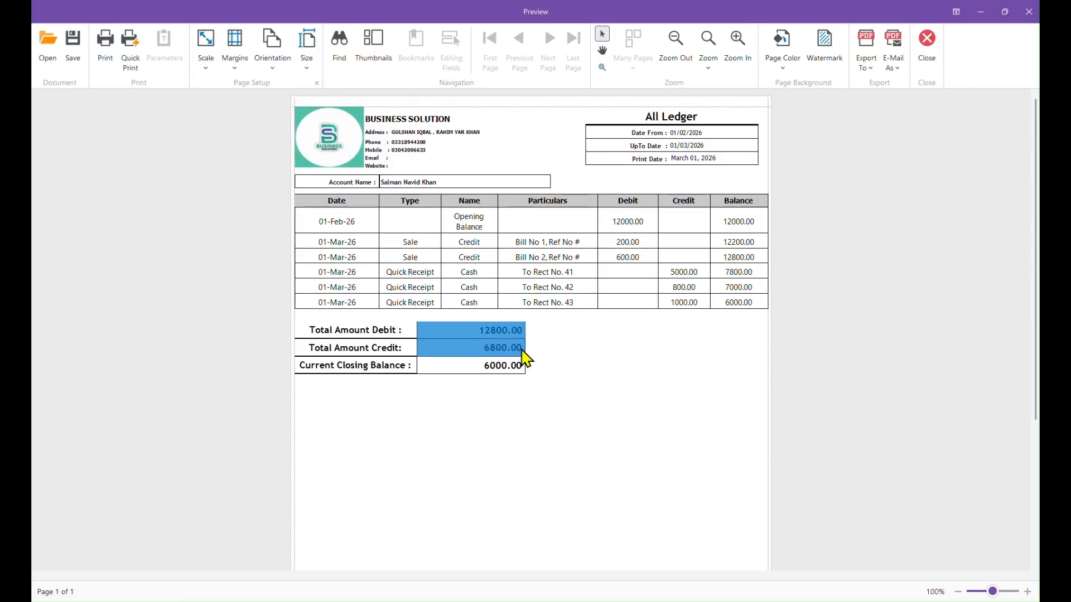
pyautogui.click(929, 57)
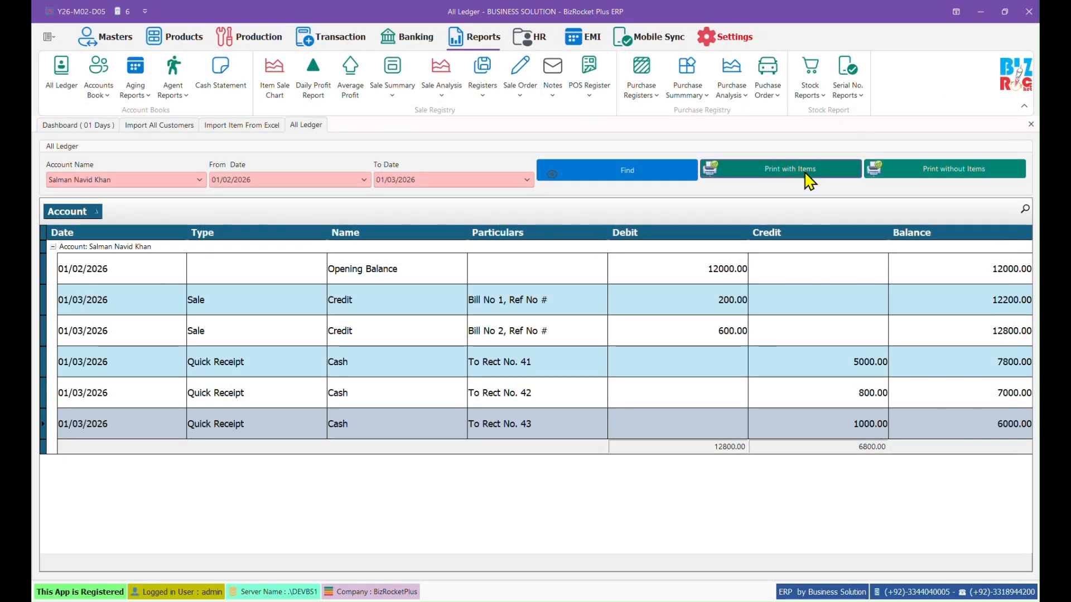
pyautogui.click(812, 173)
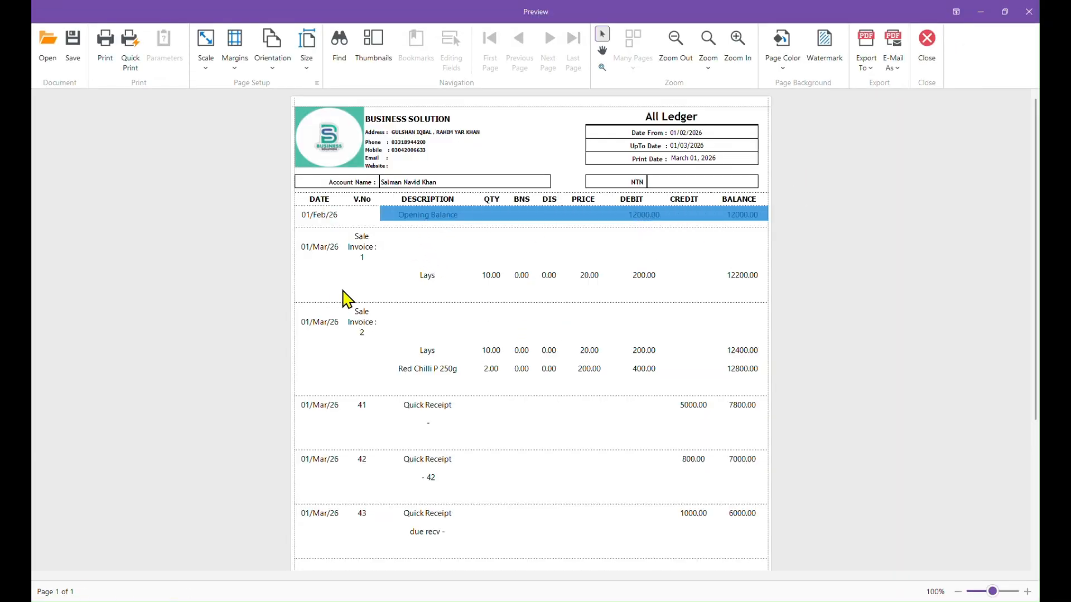
pyautogui.moveTo(404, 282); pyautogui.dragTo(717, 282)
pyautogui.scroll(-2, 458, 346)
pyautogui.moveTo(417, 273); pyautogui.dragTo(770, 294)
pyautogui.moveTo(409, 329); pyautogui.dragTo(723, 328)
pyautogui.moveTo(419, 373); pyautogui.dragTo(518, 385)
pyautogui.moveTo(404, 435); pyautogui.dragTo(510, 437)
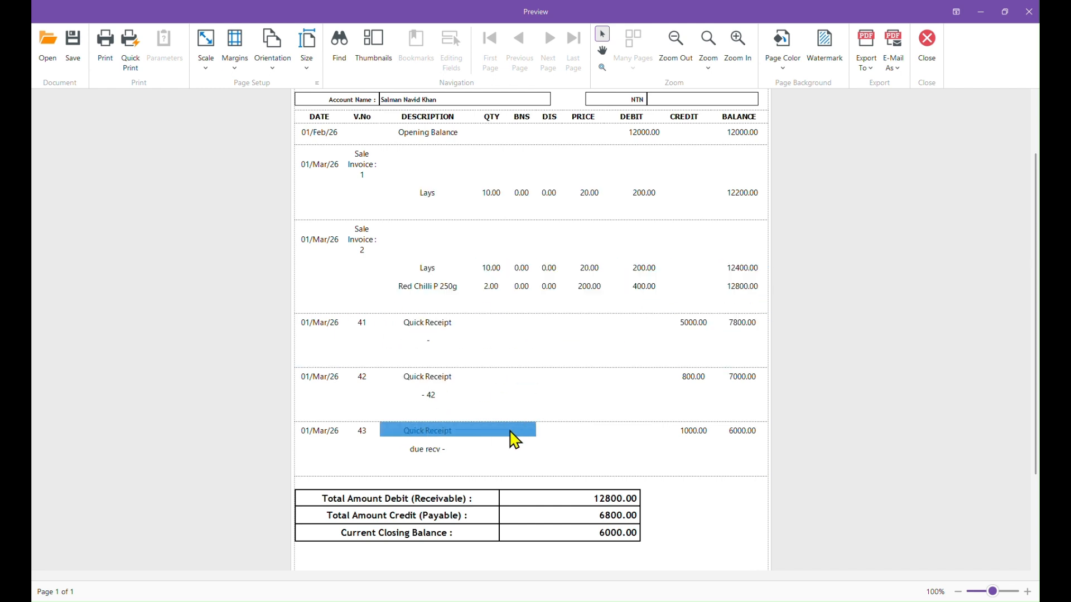
pyautogui.scroll(-2, 546, 442)
pyautogui.moveTo(584, 454); pyautogui.dragTo(669, 463)
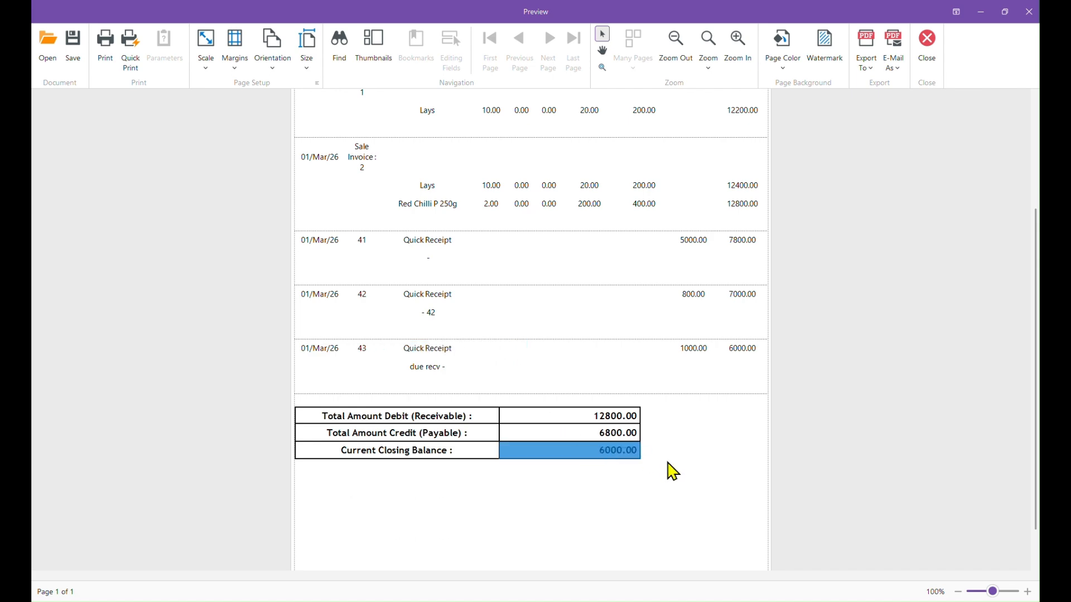
pyautogui.scroll(-1, 661, 438)
pyautogui.click(927, 42)
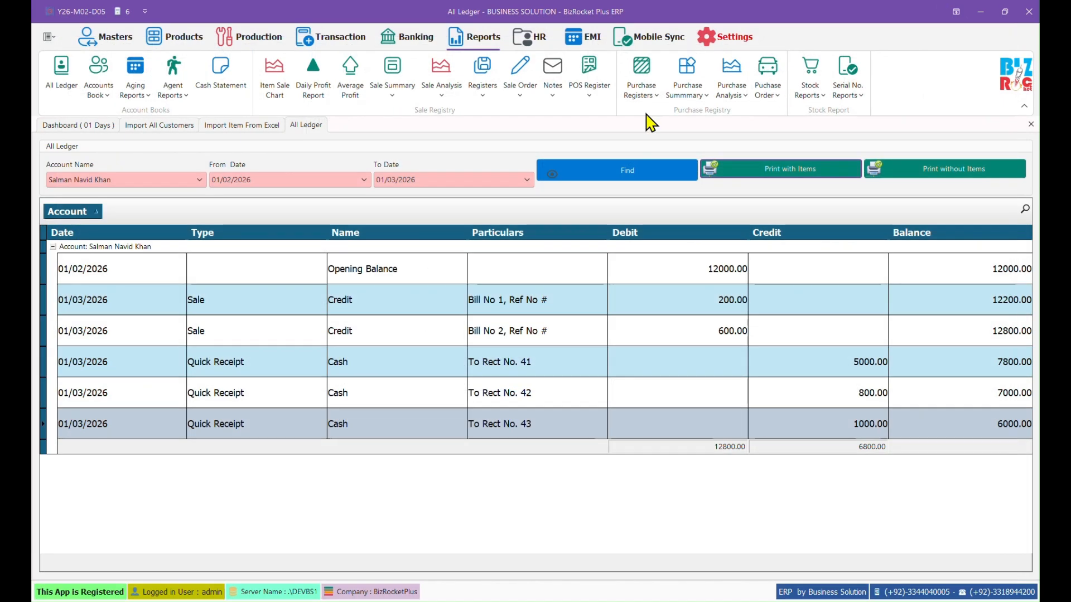
# Step: Load the Cash Book for 01/03/2026 and review cash sales, sales advance, sale return and purchase totals
pyautogui.click(96, 90)
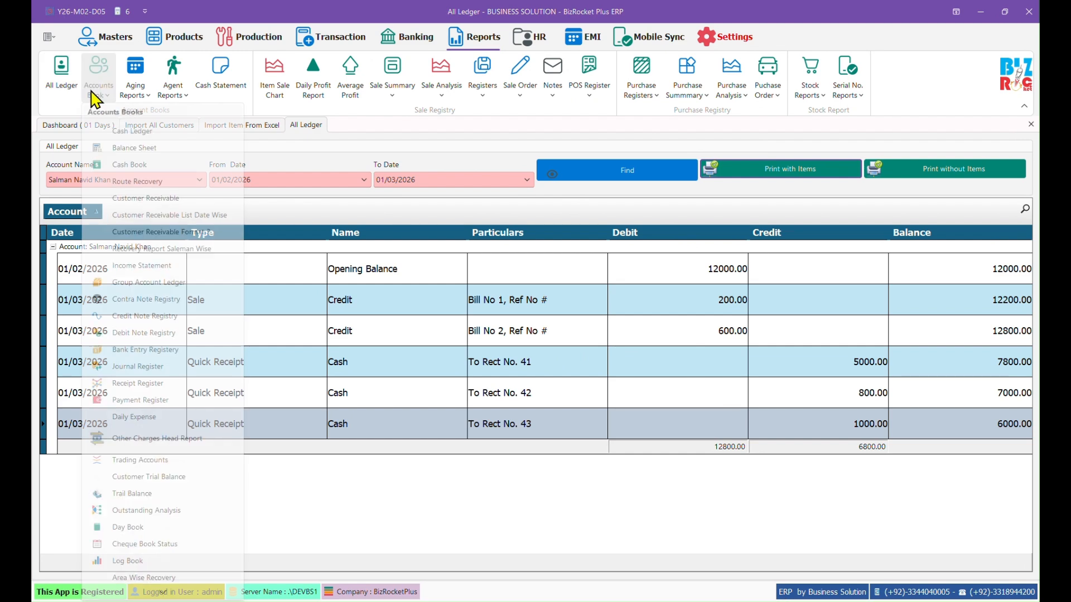
pyautogui.click(134, 166)
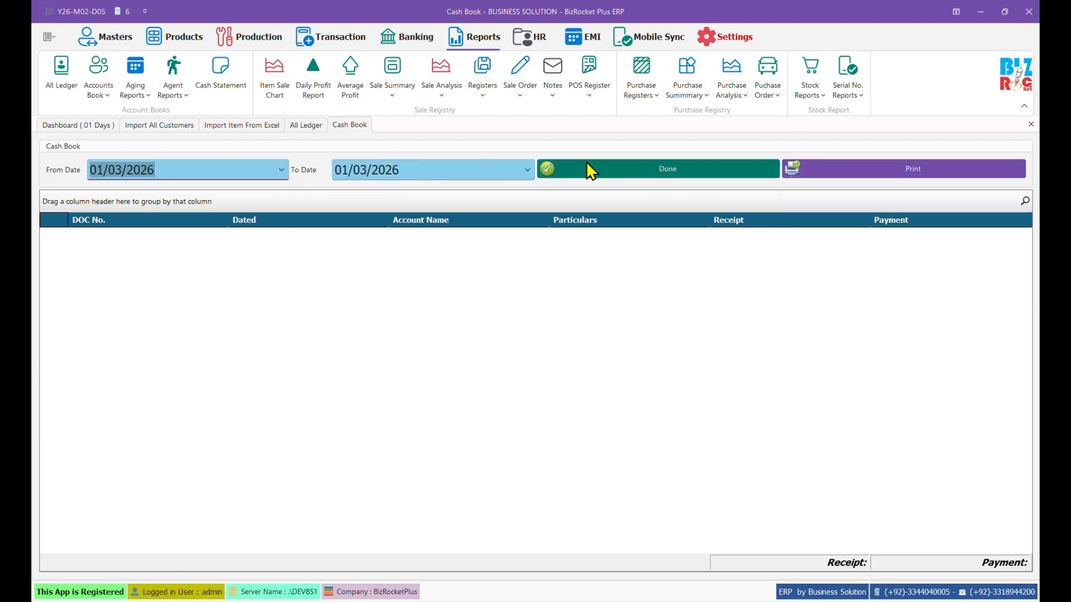
pyautogui.click(590, 170)
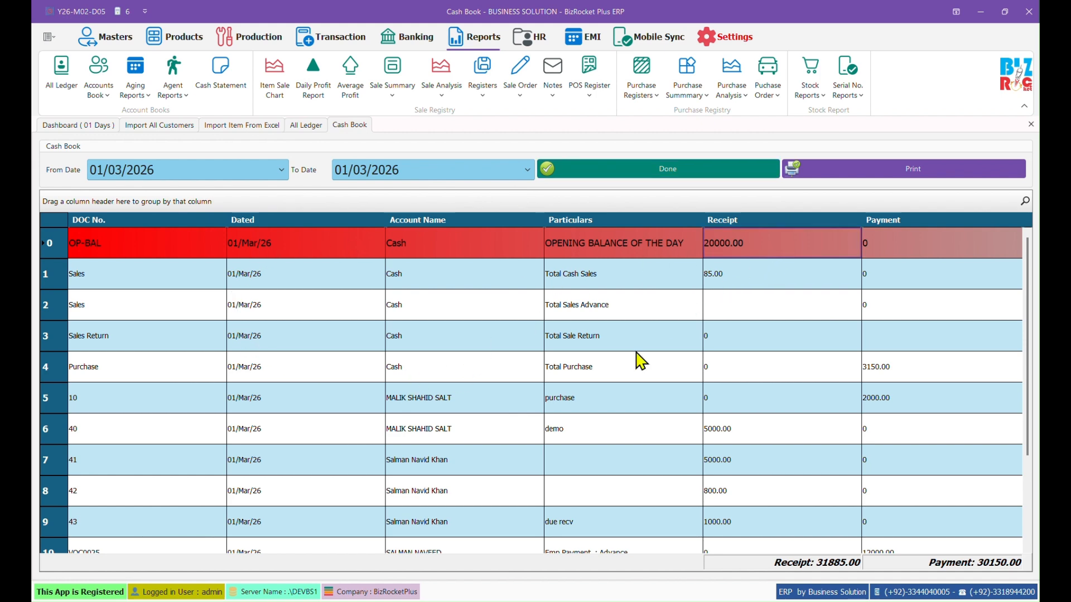
pyautogui.scroll(-1, 638, 363)
pyautogui.click(623, 249)
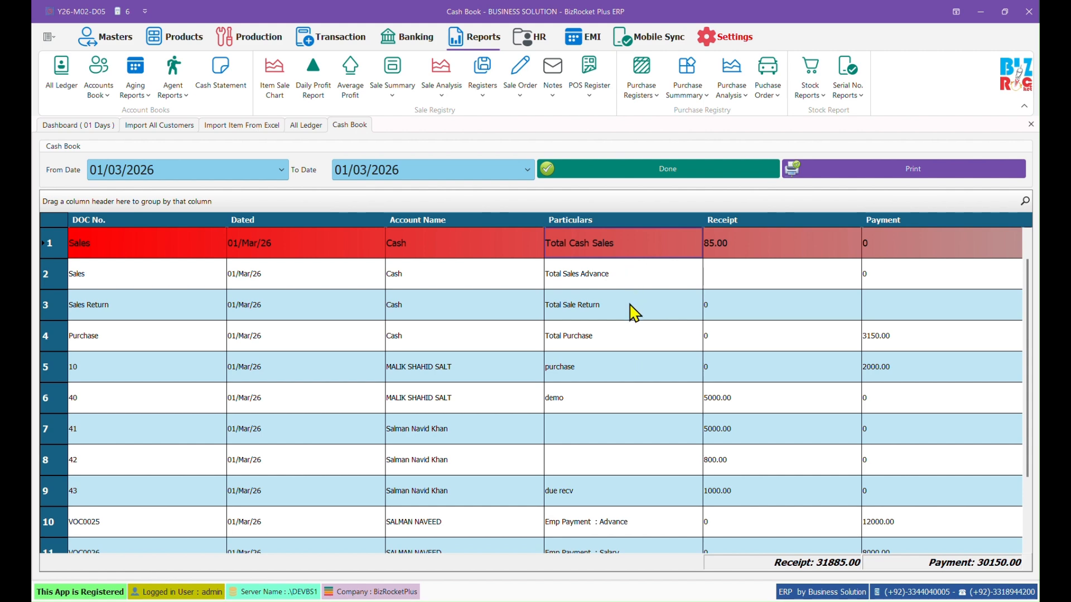
pyautogui.click(608, 279)
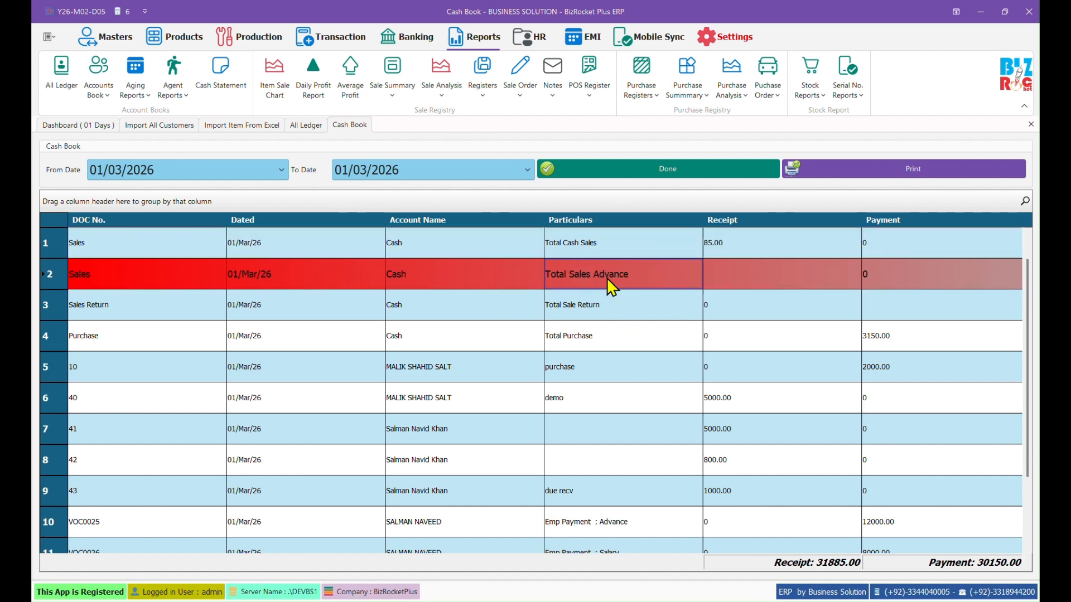
pyautogui.click(639, 304)
pyautogui.click(625, 338)
pyautogui.scroll(-2, 610, 446)
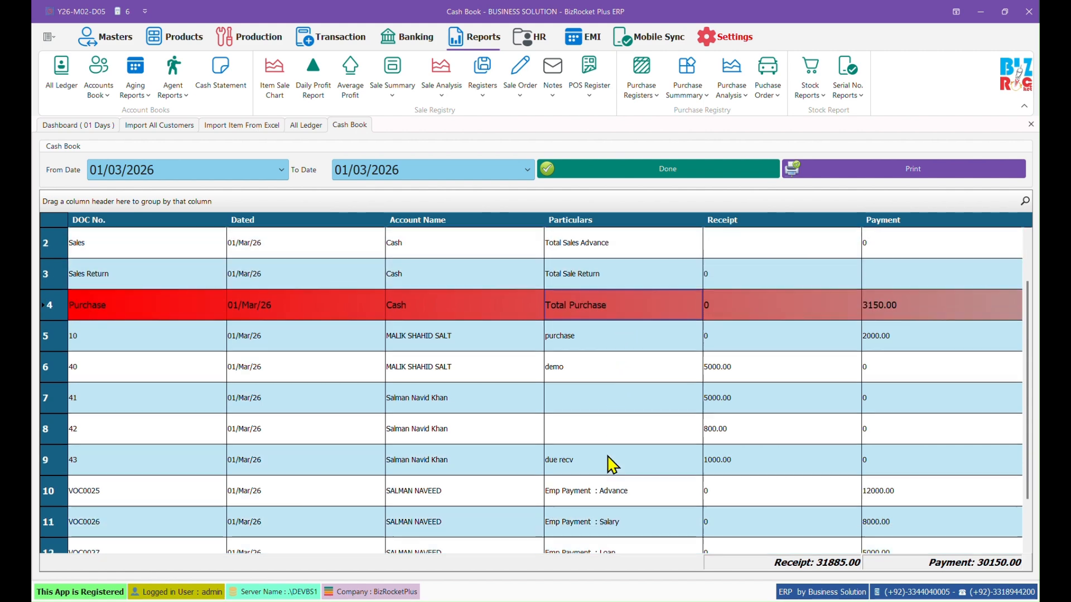
# Step: Review the supplier payment, demo receipt, receipts 41–43, employee advance and salary, and due recv entries
pyautogui.click(636, 315)
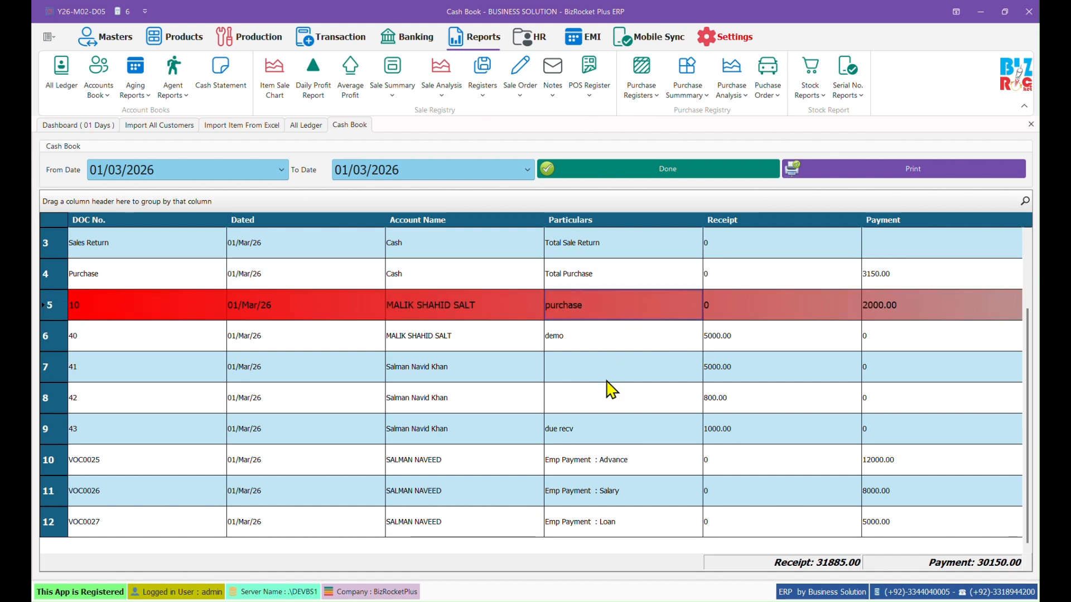
pyautogui.click(660, 350)
pyautogui.click(647, 379)
pyautogui.click(652, 411)
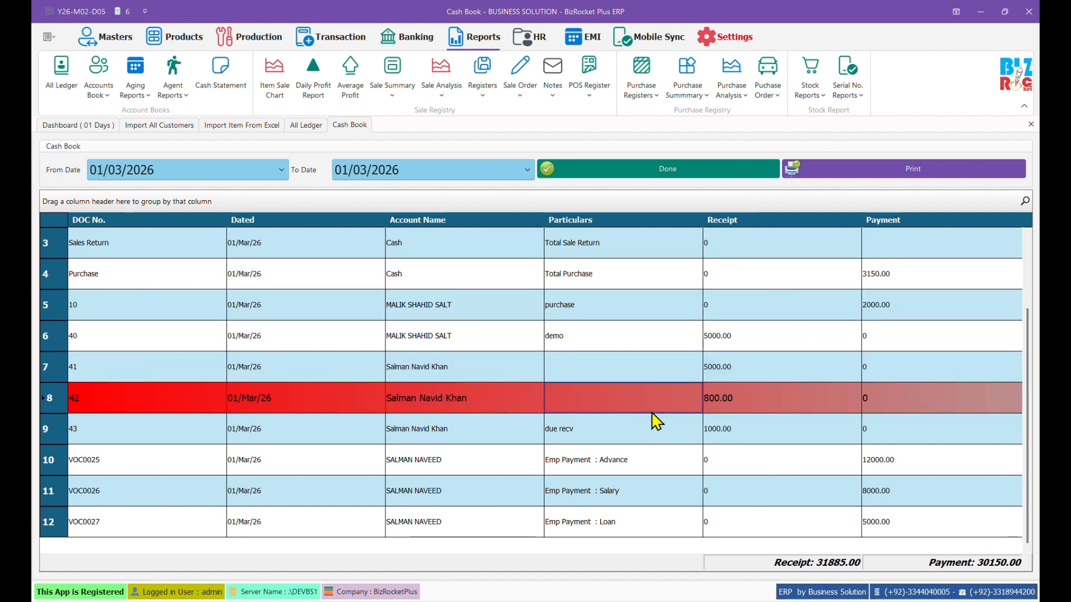
pyautogui.click(652, 420)
pyautogui.click(659, 468)
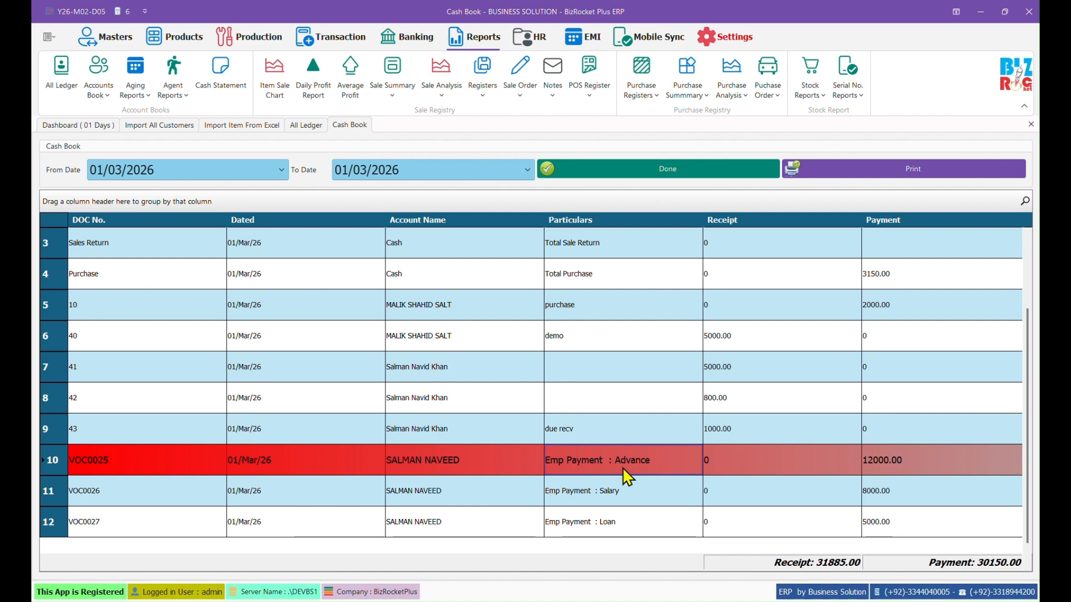
pyautogui.click(625, 495)
pyautogui.click(623, 435)
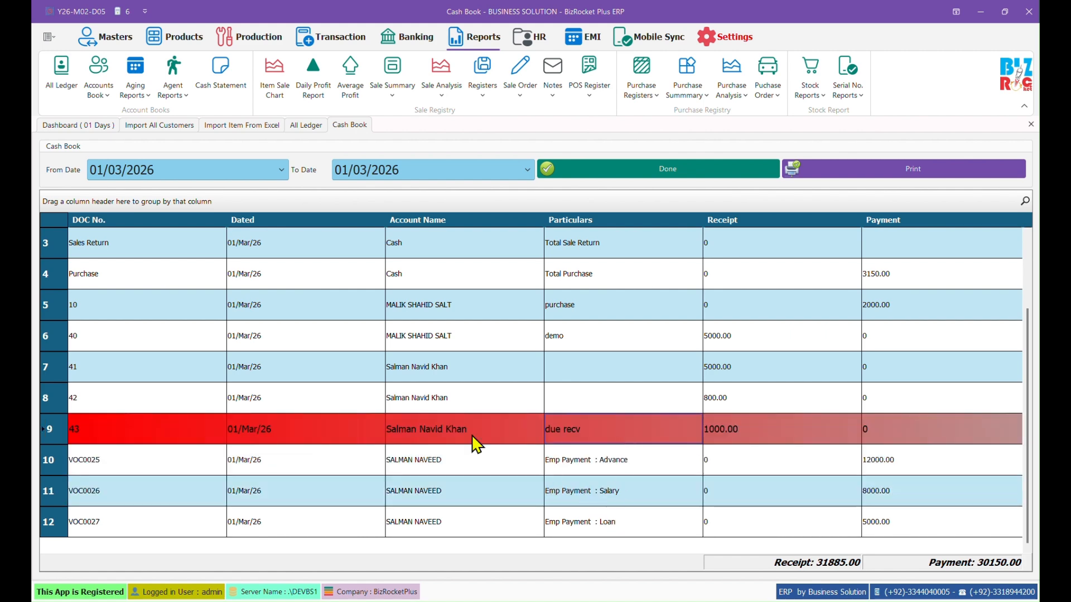
pyautogui.scroll(2, 527, 375)
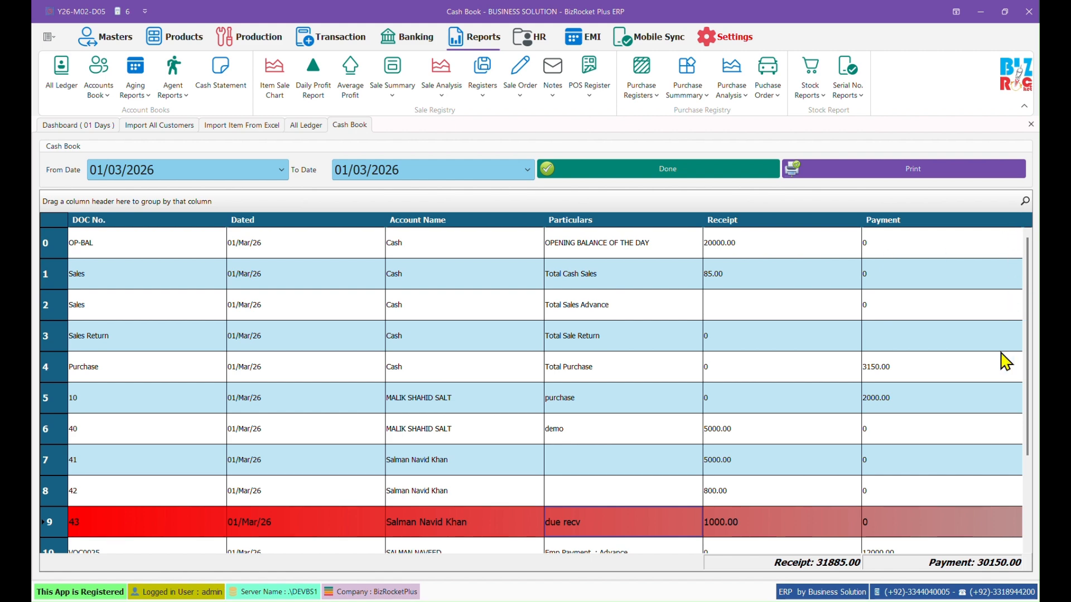
# Step: Load the date-wise Customer Receivable List for 01/03/2026 to 01/03/2026
pyautogui.click(99, 90)
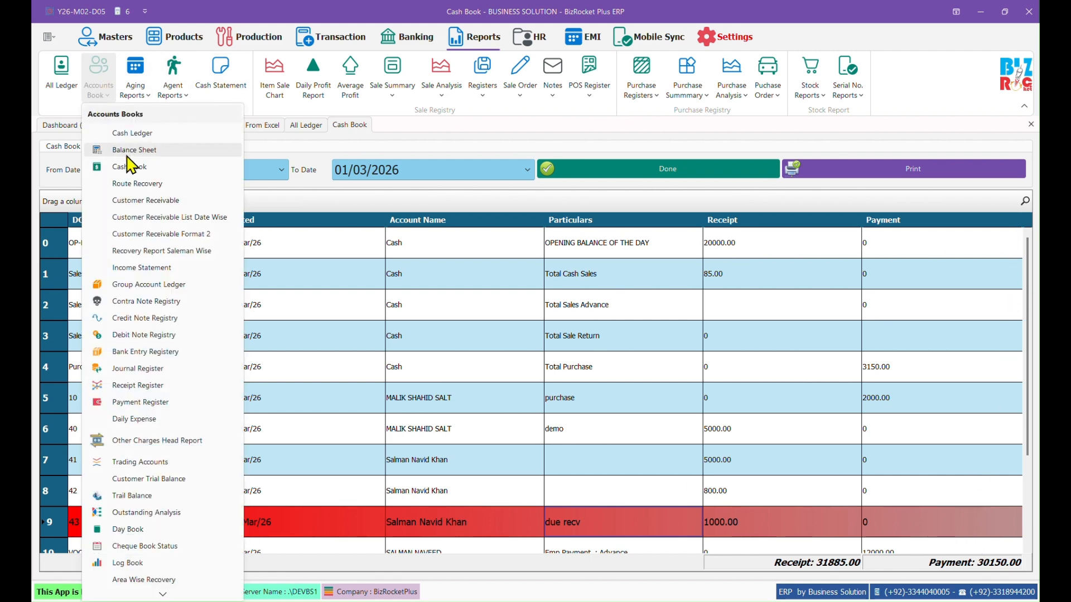
pyautogui.click(149, 218)
pyautogui.click(280, 168)
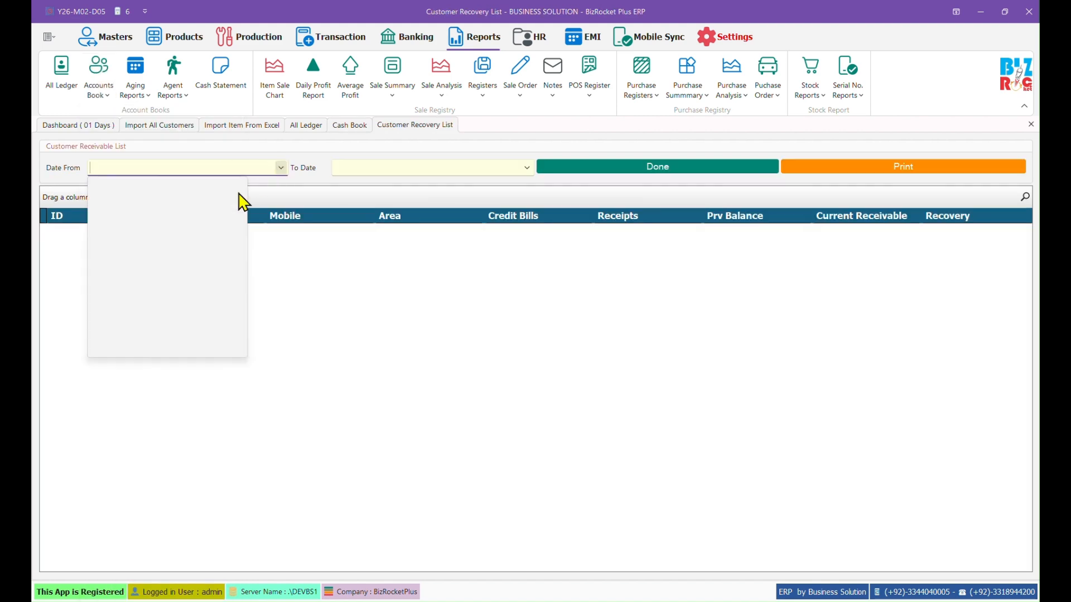
pyautogui.click(106, 245)
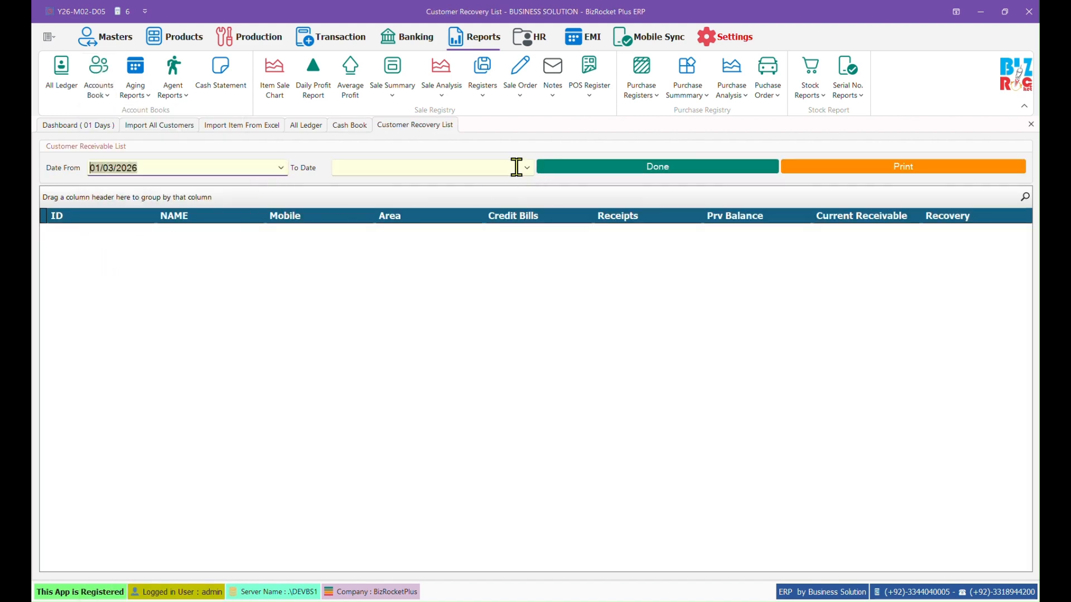
pyautogui.click(526, 168)
pyautogui.click(353, 248)
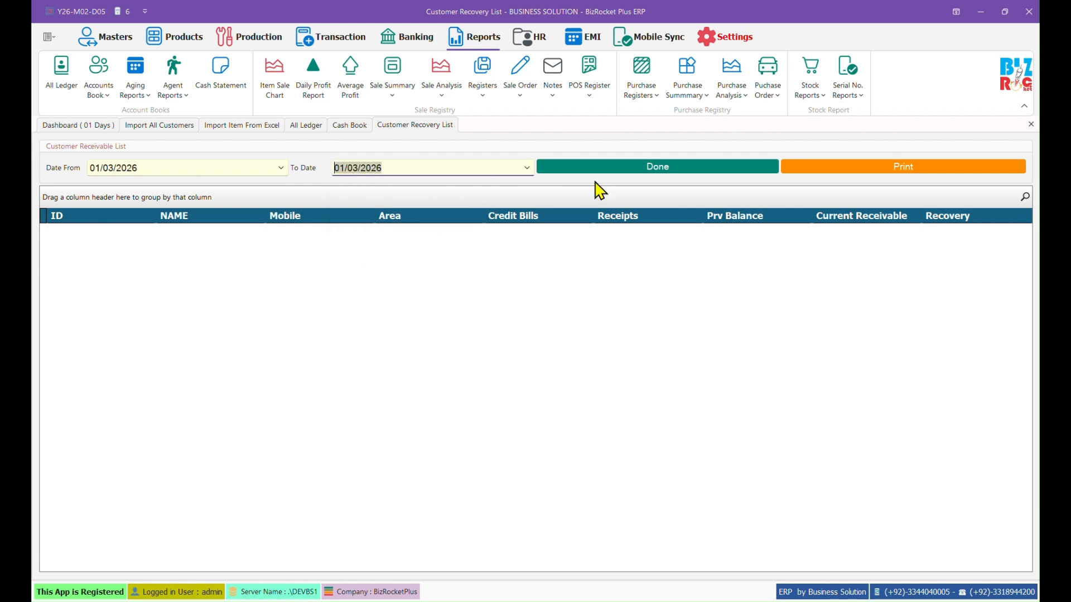
pyautogui.click(678, 169)
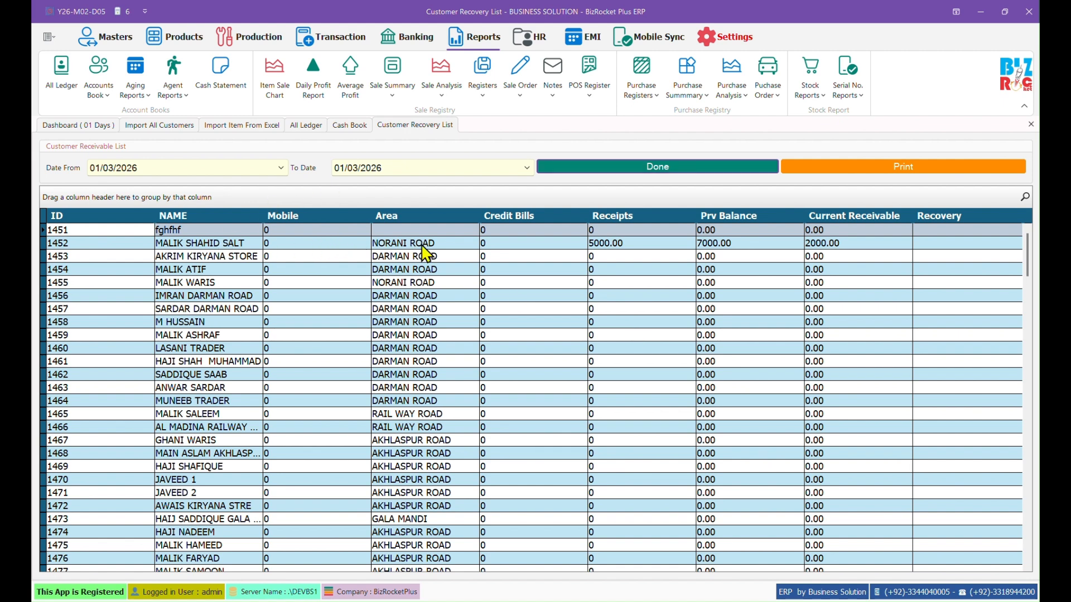
# Step: Inspect customer 1452's previous balance and receivable, and customer 1453's recovery entry
pyautogui.click(735, 246)
pyautogui.click(854, 248)
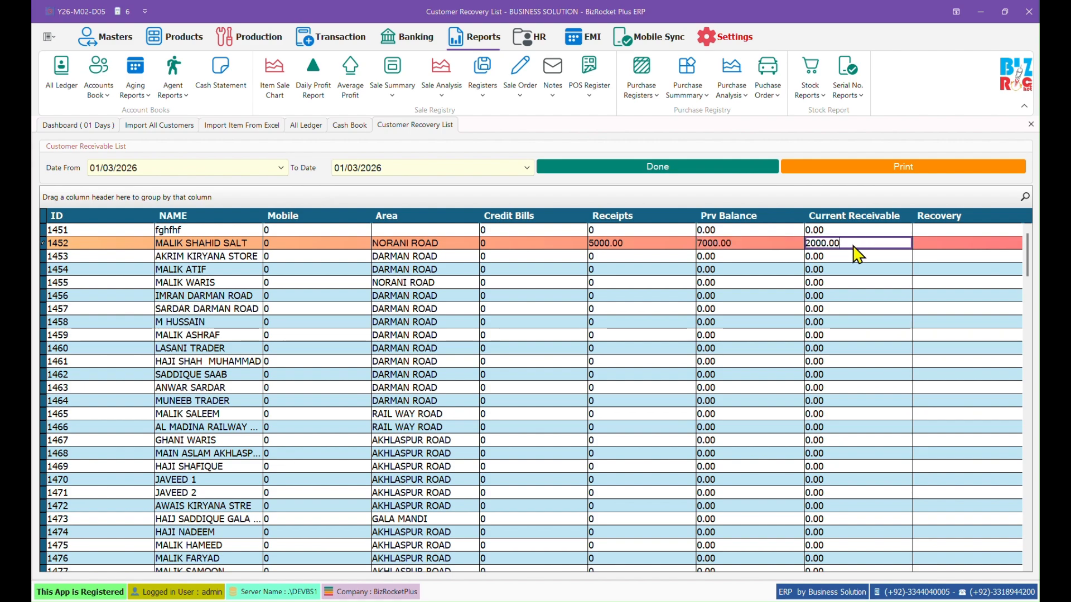
pyautogui.click(958, 254)
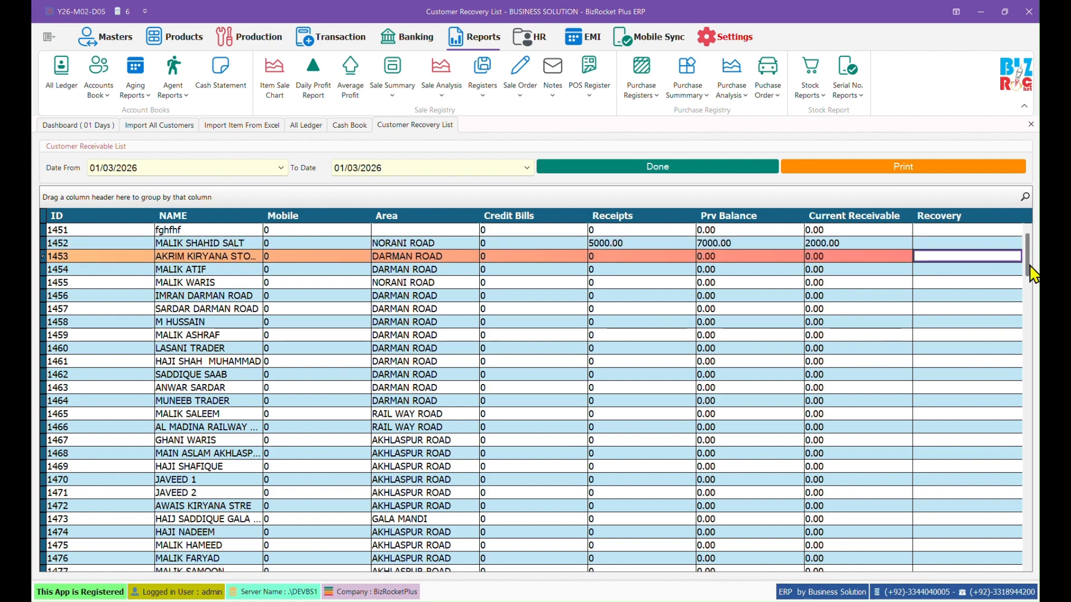
pyautogui.moveTo(1029, 266); pyautogui.dragTo(1029, 552)
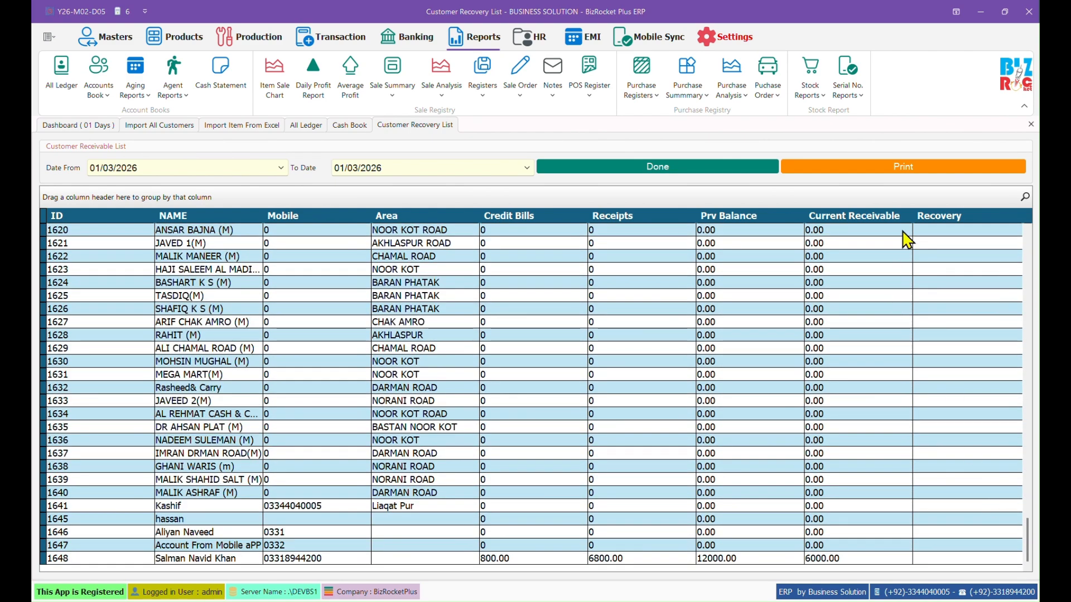
# Step: Preview the printable Customer Receivable report, then open Customer Receivable Format 2
pyautogui.click(909, 172)
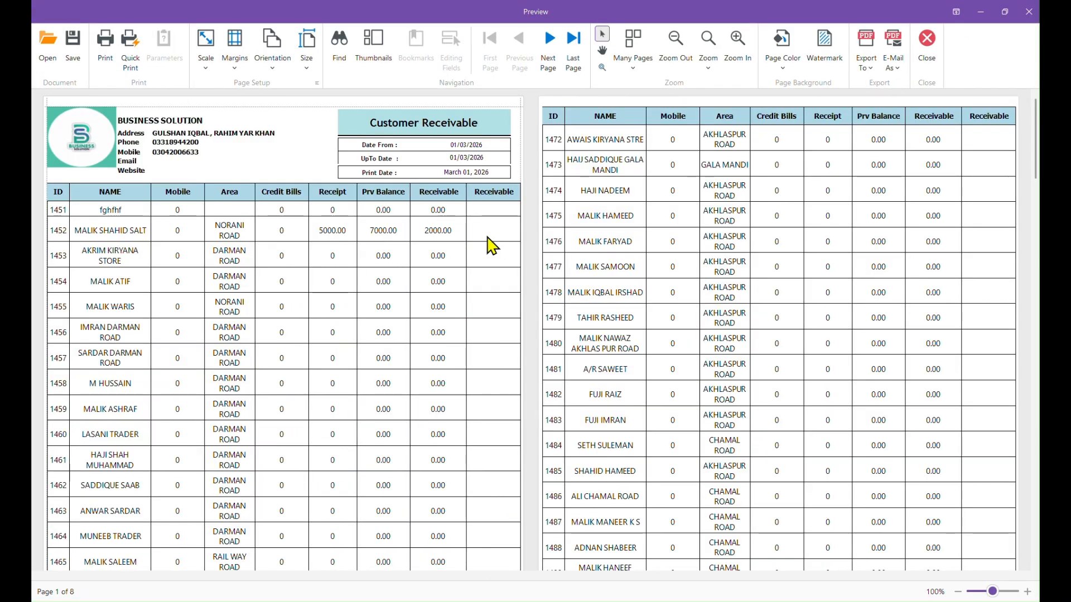
pyautogui.moveTo(499, 229); pyautogui.dragTo(526, 478)
pyautogui.click(927, 45)
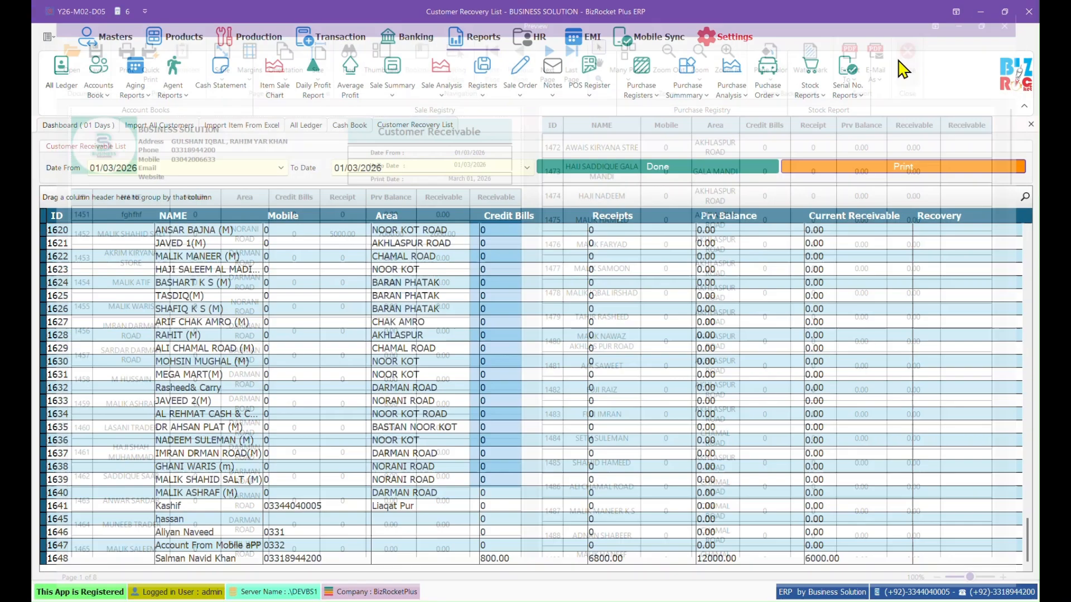
pyautogui.click(112, 99)
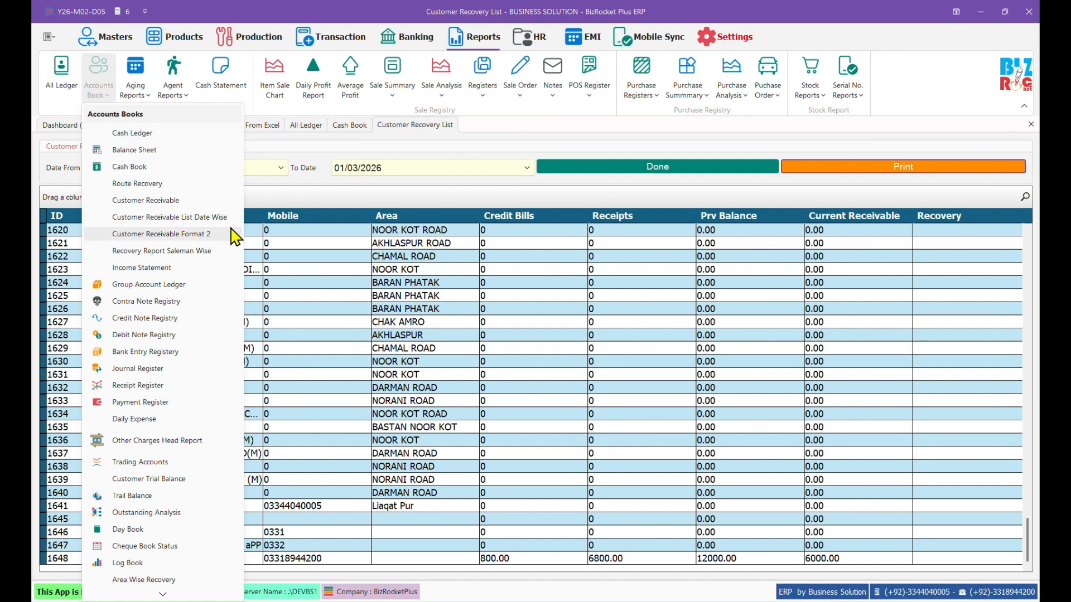
pyautogui.click(214, 240)
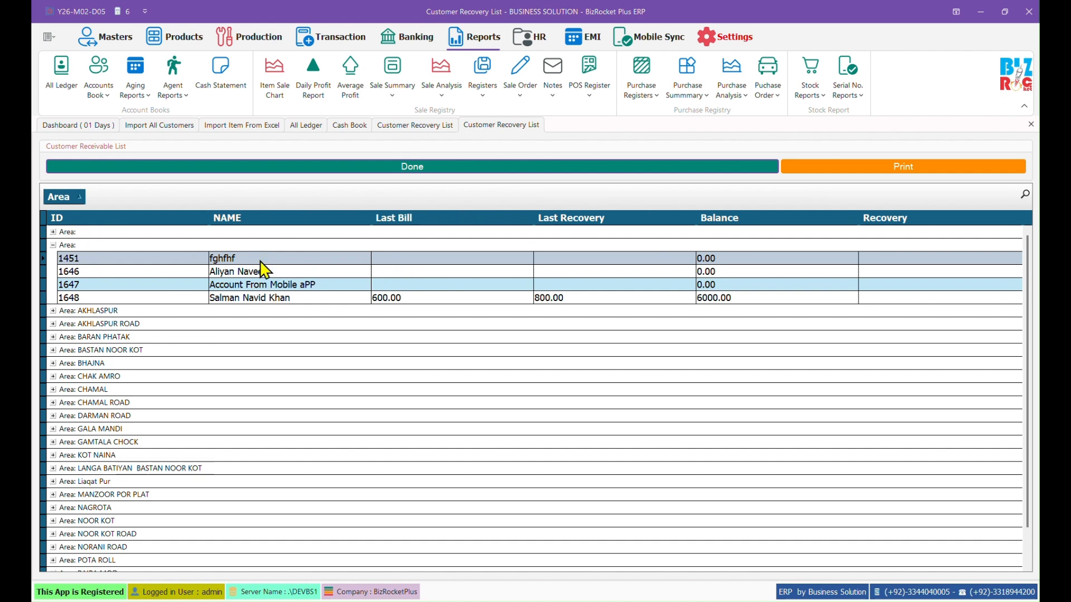
# Step: Check customer 1648's balance and recovery entry, then close the area-grouped receivable list
pyautogui.click(458, 302)
pyautogui.click(839, 298)
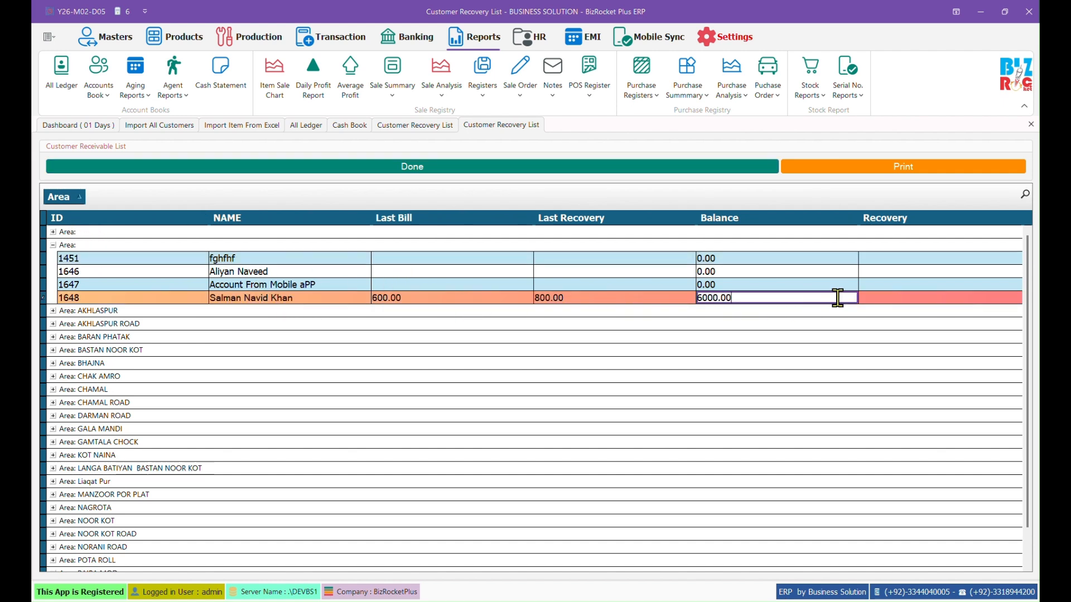
pyautogui.click(940, 298)
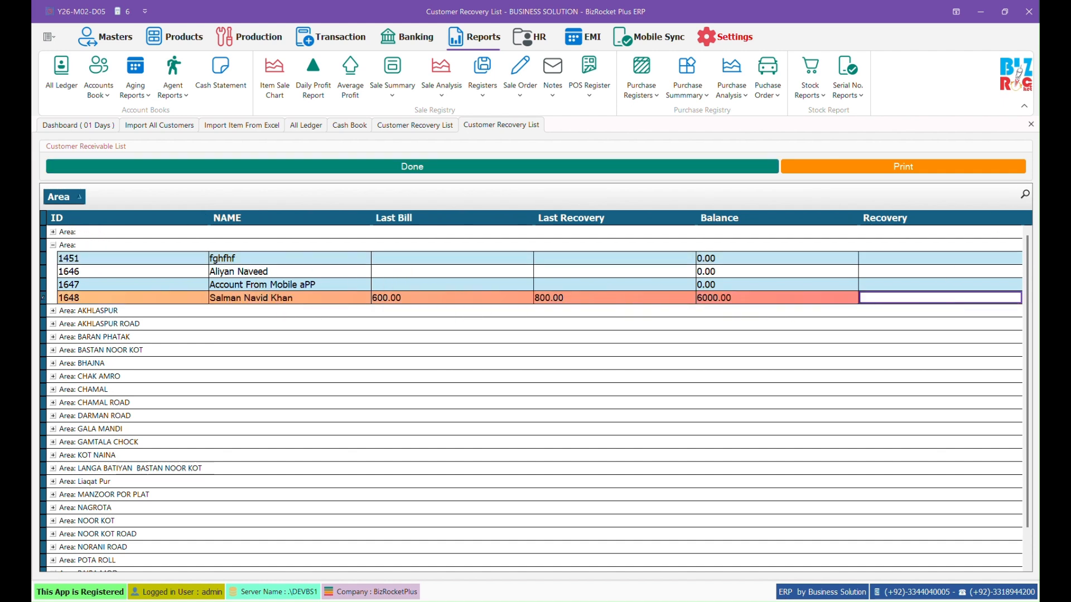
pyautogui.click(1030, 124)
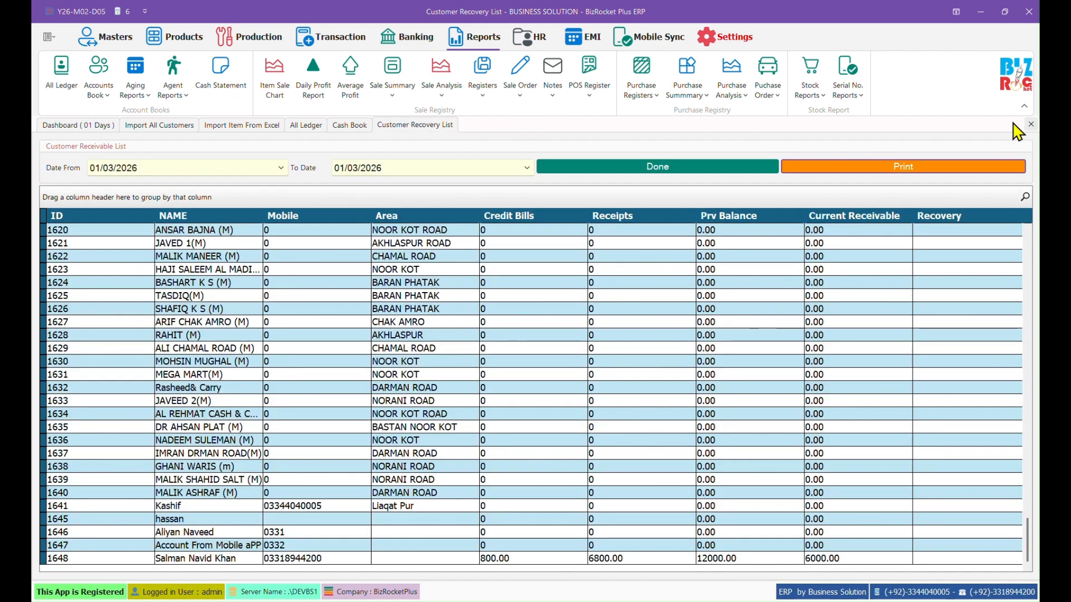
# Step: Open the Outstanding Analysis report from the Accounts Book list
pyautogui.click(140, 94)
pyautogui.click(99, 89)
pyautogui.click(99, 89)
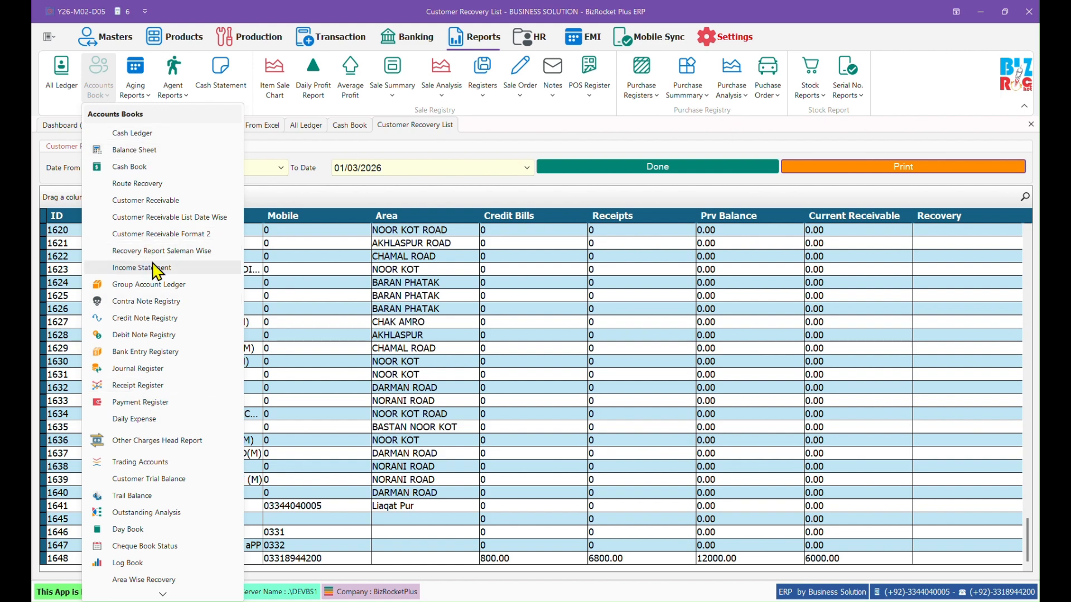
pyautogui.scroll(-2, 136, 444)
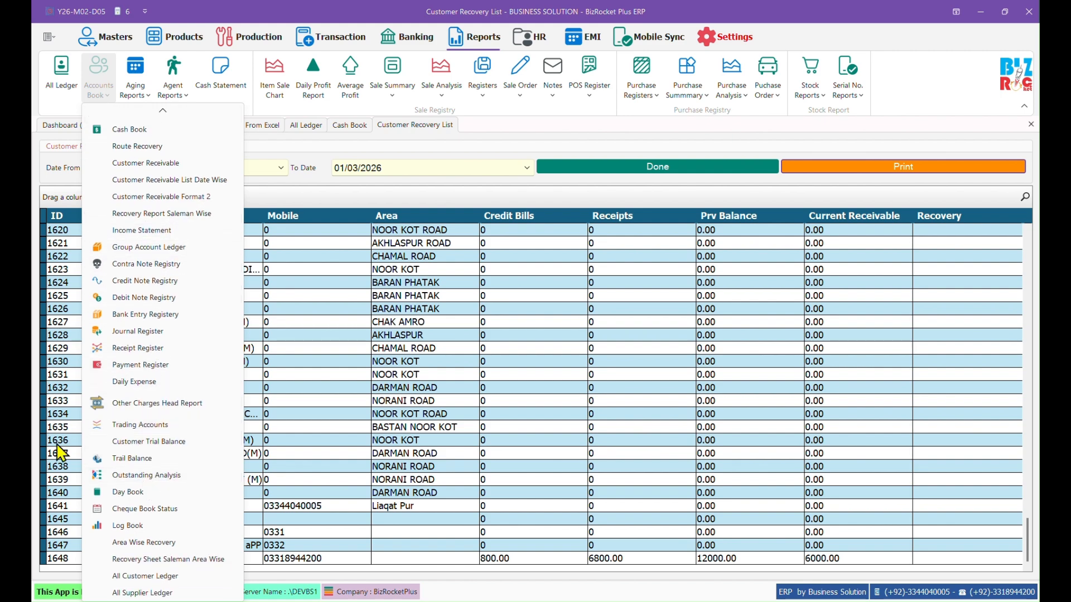
pyautogui.click(117, 477)
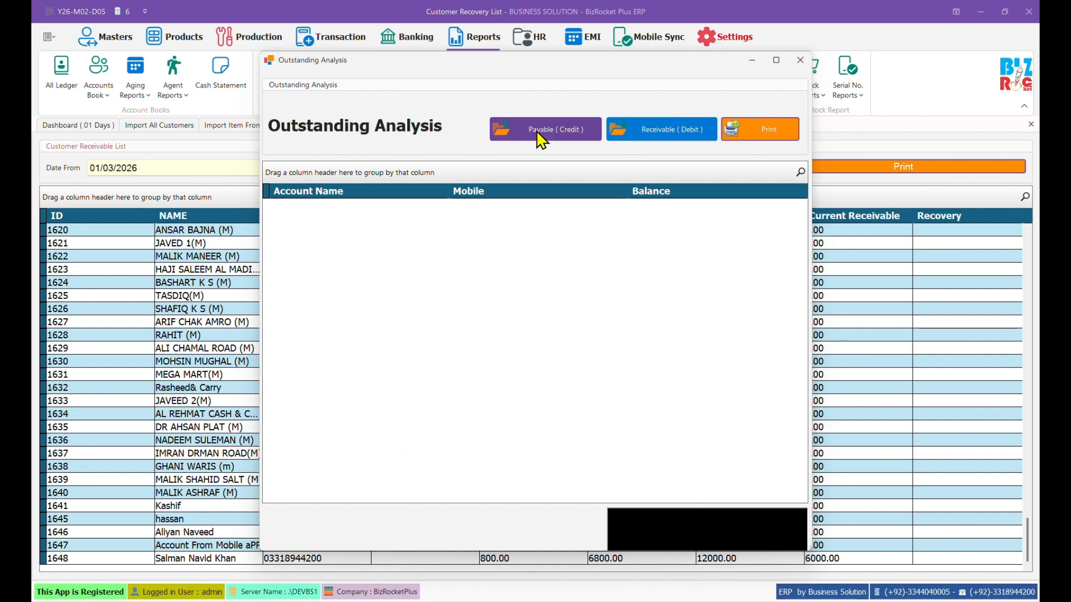
# Step: List Receivable (Debit) balances totalling Rs. 8000.00, then close Outstanding Analysis and the recovery list
pyautogui.click(651, 140)
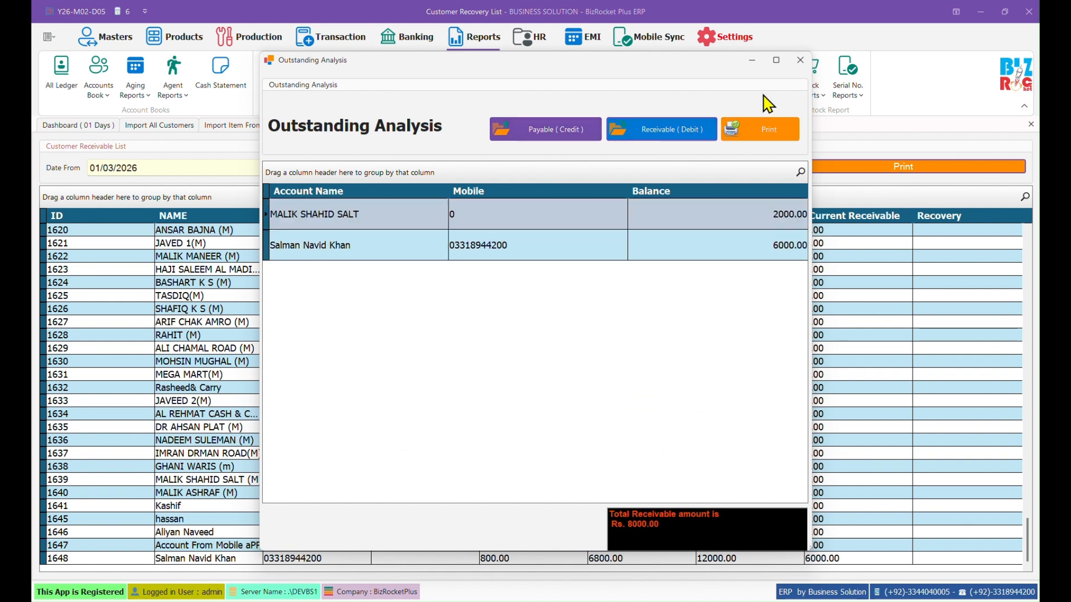
pyautogui.click(801, 60)
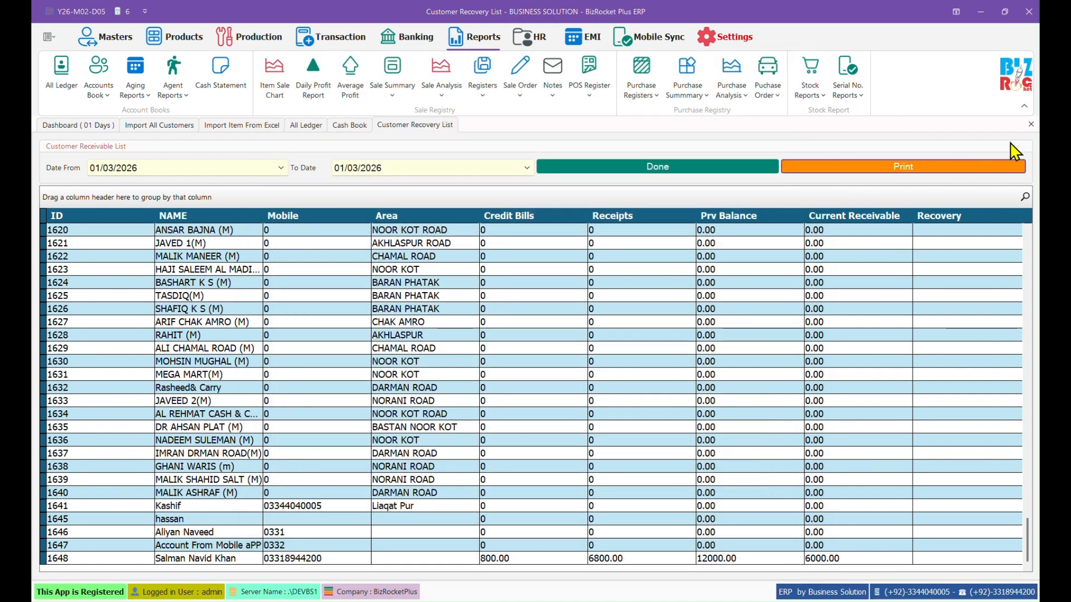
pyautogui.click(1030, 124)
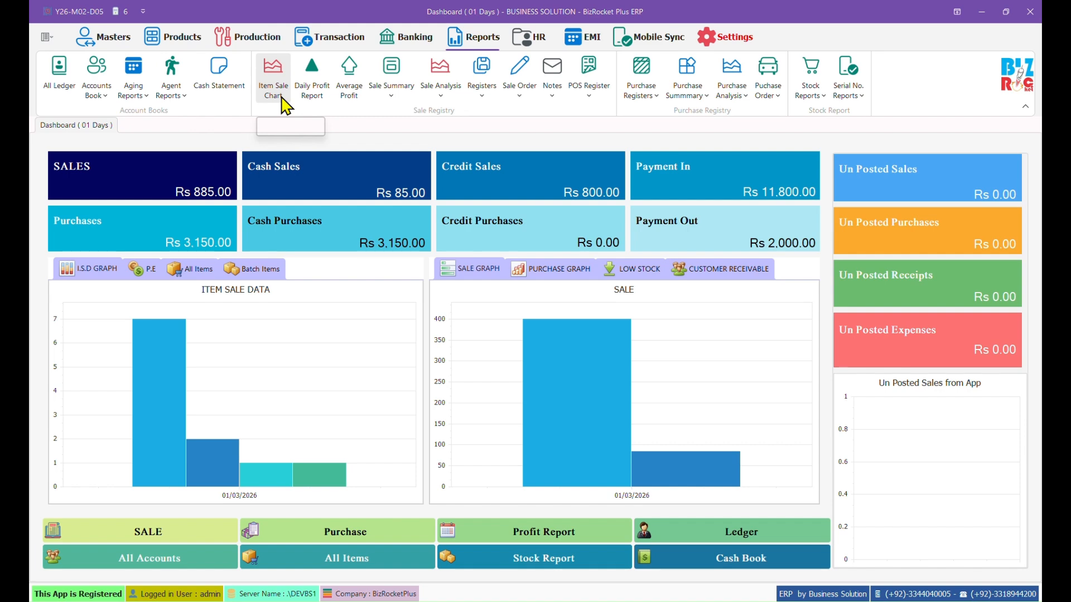
# Step: Load the Daily Profit Report for 01/Mar/26, showing three bills and 224.00 total profit
pyautogui.click(312, 100)
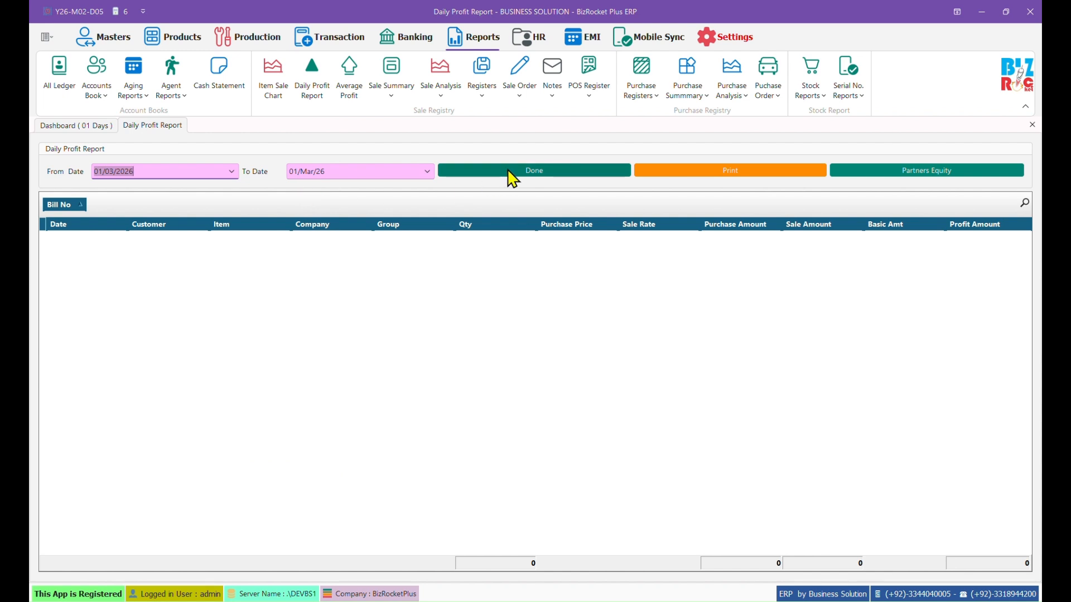
pyautogui.click(512, 178)
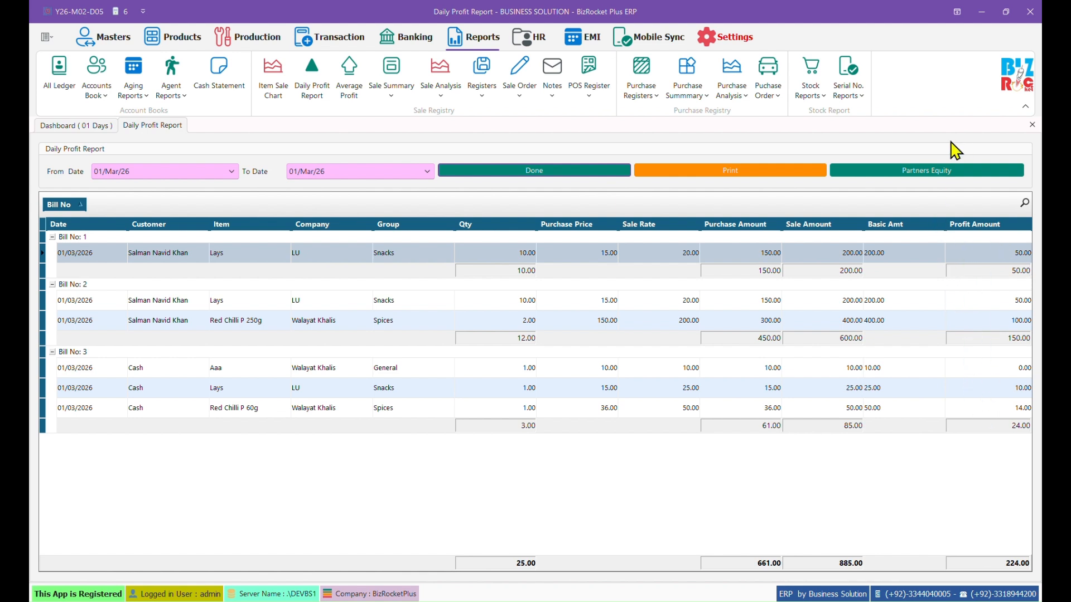
# Step: Load average profit per item for 01/Mar/26: six lines, 885.00 sales, 570.00 profit
pyautogui.click(313, 92)
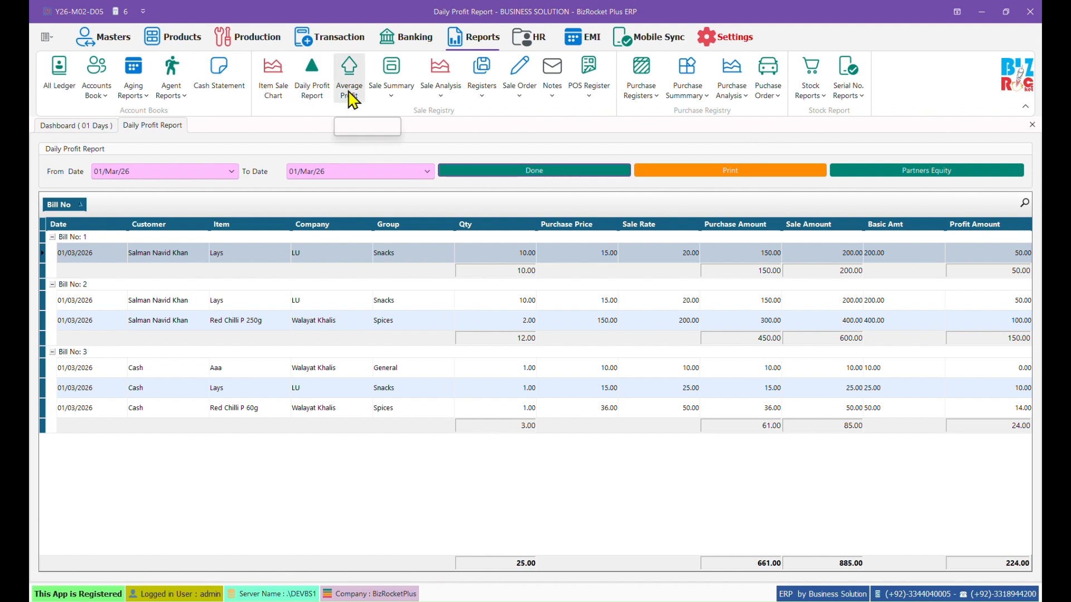
pyautogui.click(350, 100)
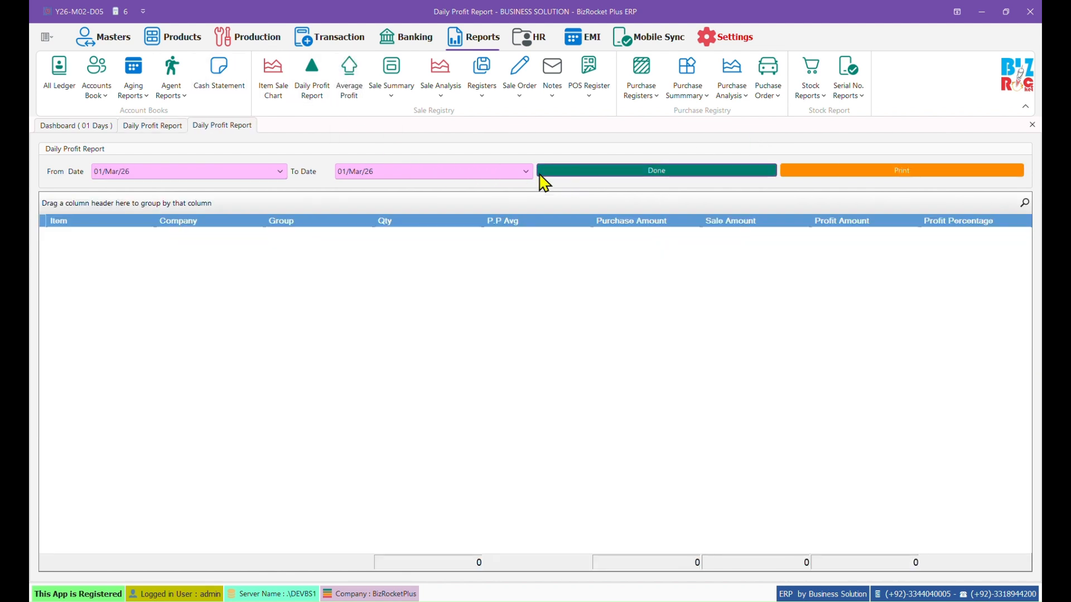
pyautogui.click(549, 173)
# Step: Browse the sale summary, analysis, register, order, POS, notes and purchase report lists
pyautogui.click(392, 76)
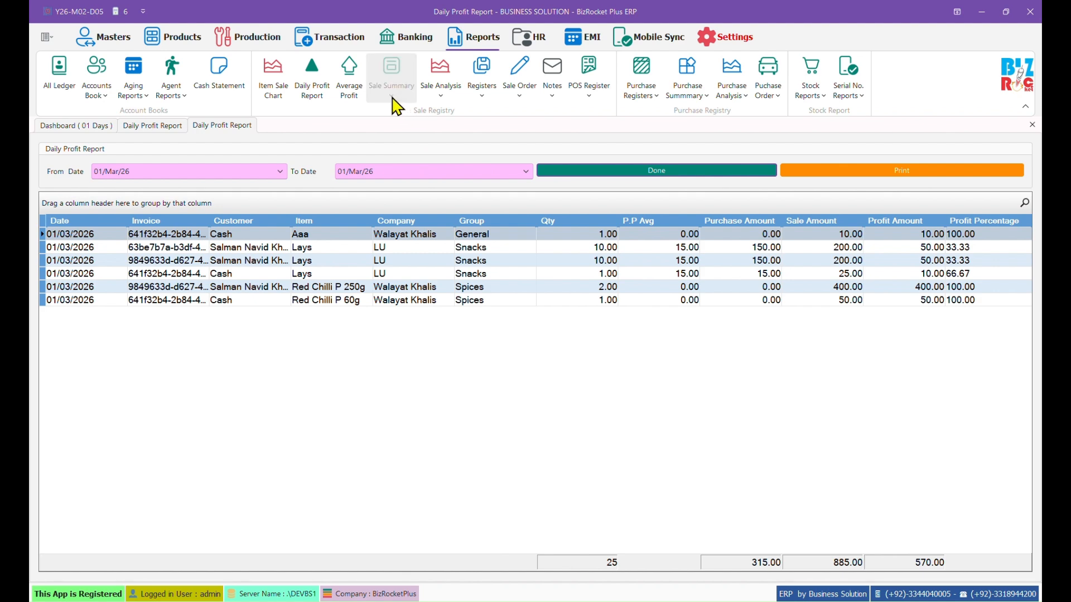
pyautogui.click(462, 82)
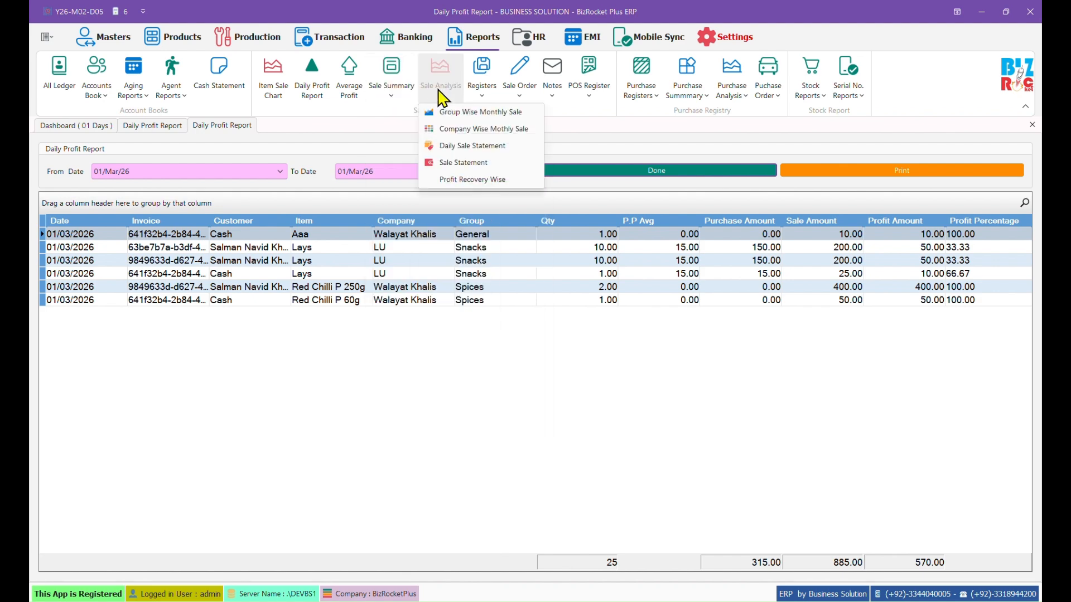
pyautogui.click(490, 92)
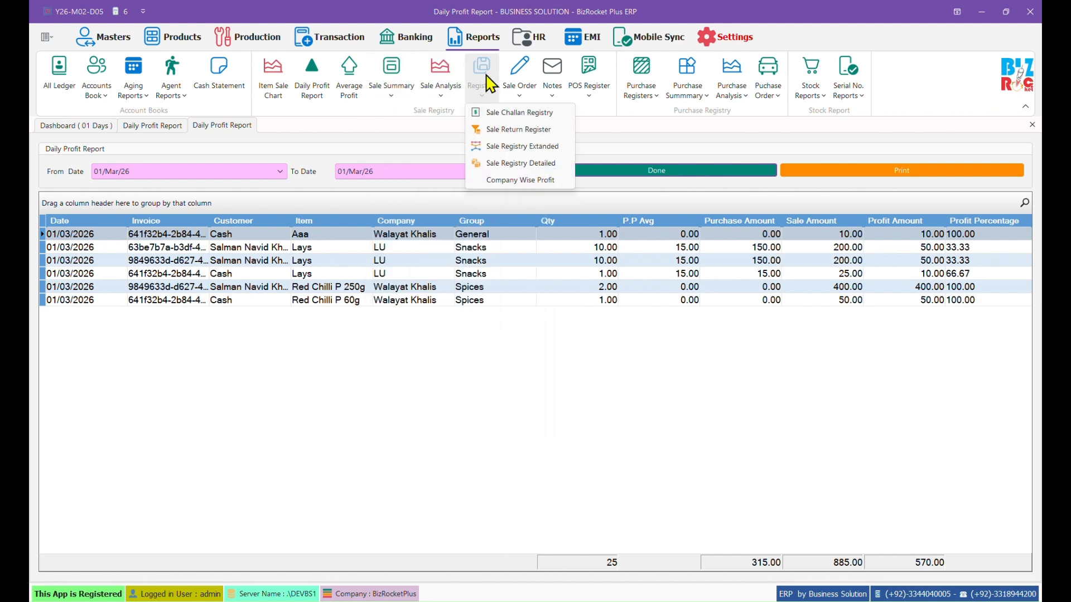
pyautogui.click(514, 91)
pyautogui.click(583, 88)
pyautogui.click(552, 92)
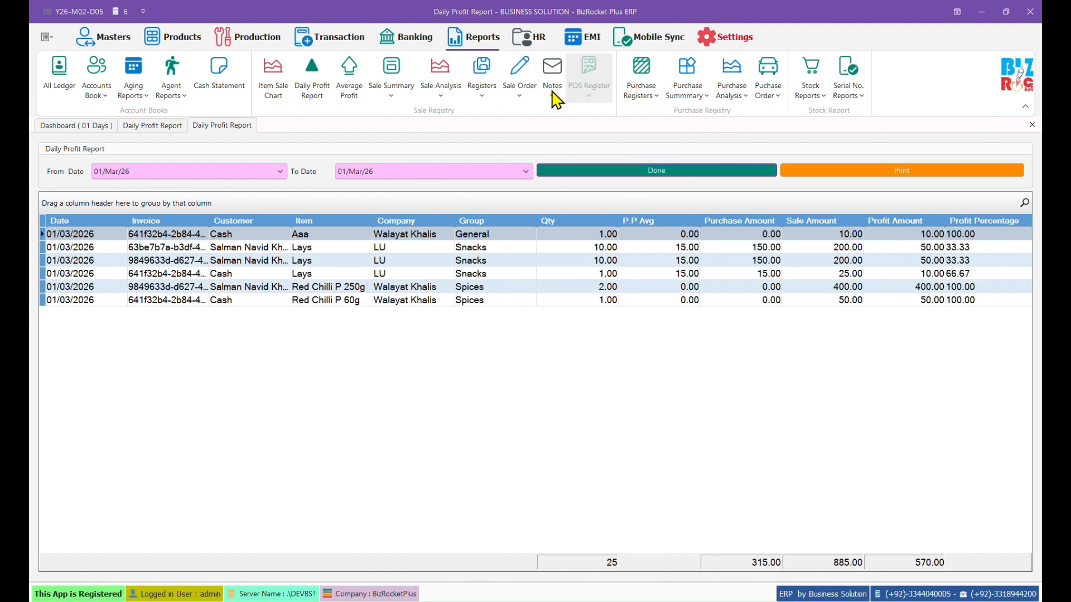
pyautogui.click(641, 94)
pyautogui.click(688, 93)
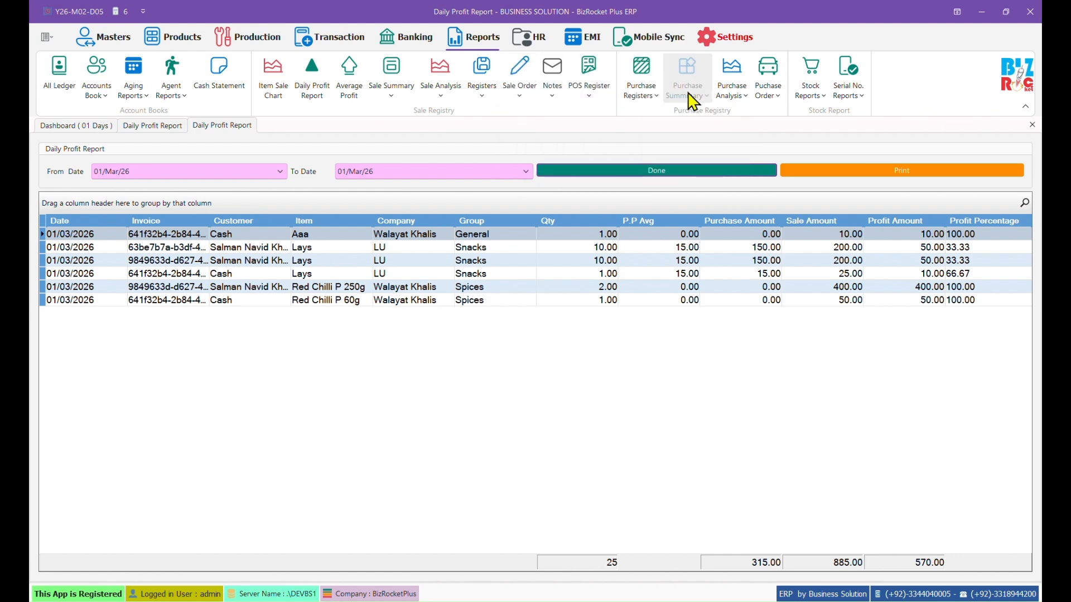
pyautogui.click(732, 92)
pyautogui.click(768, 92)
pyautogui.click(816, 94)
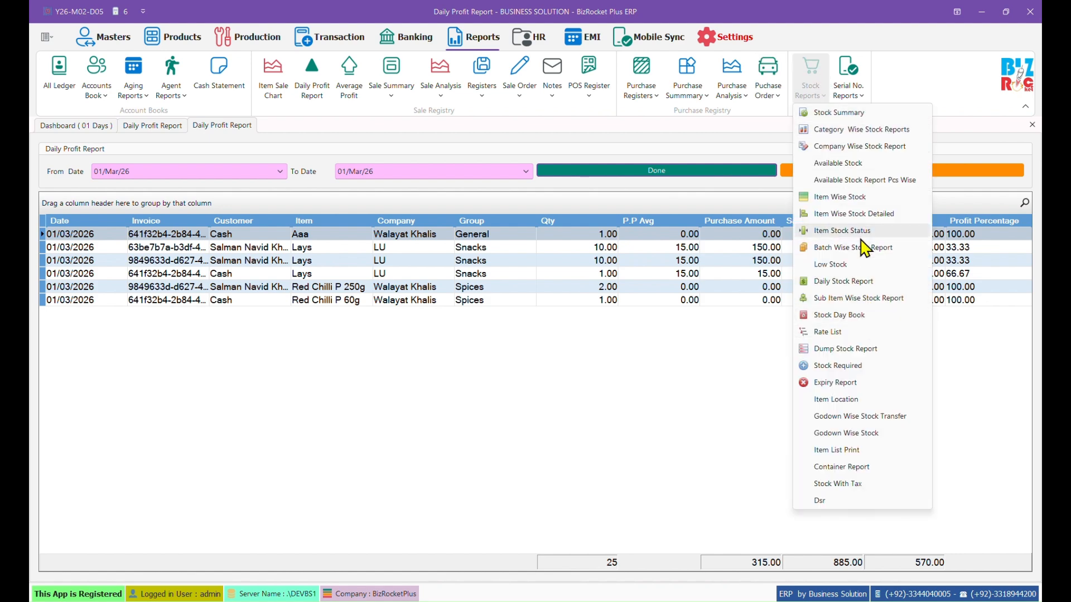
# Step: Run Item Wise Stock for Lays, review its opening, purchase and sale entries, then return to Dashboard
pyautogui.click(859, 198)
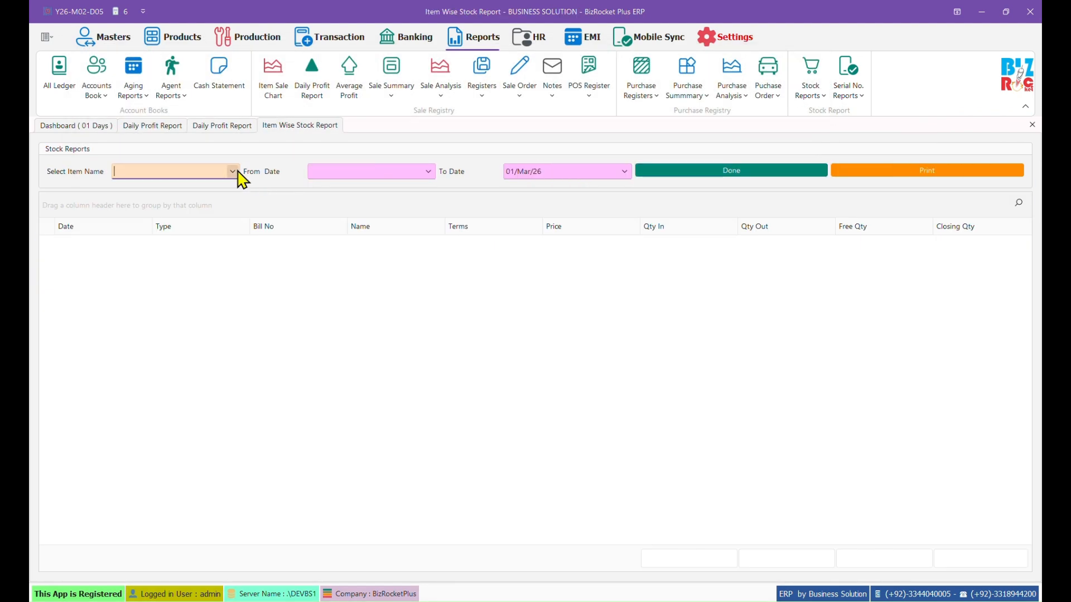
pyautogui.click(232, 171)
pyautogui.click(192, 212)
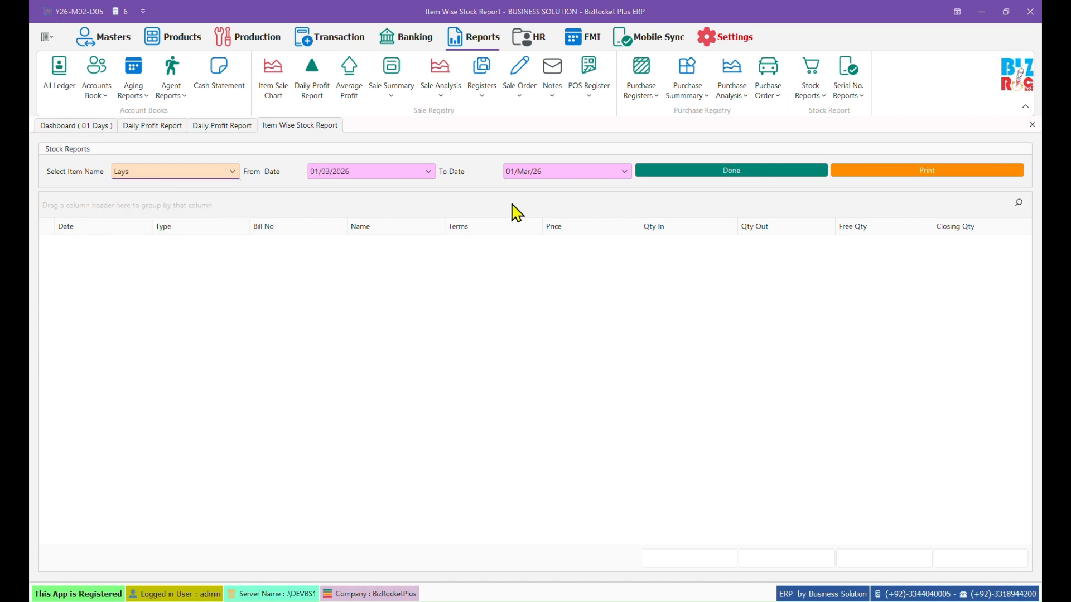
pyautogui.click(670, 174)
pyautogui.click(699, 249)
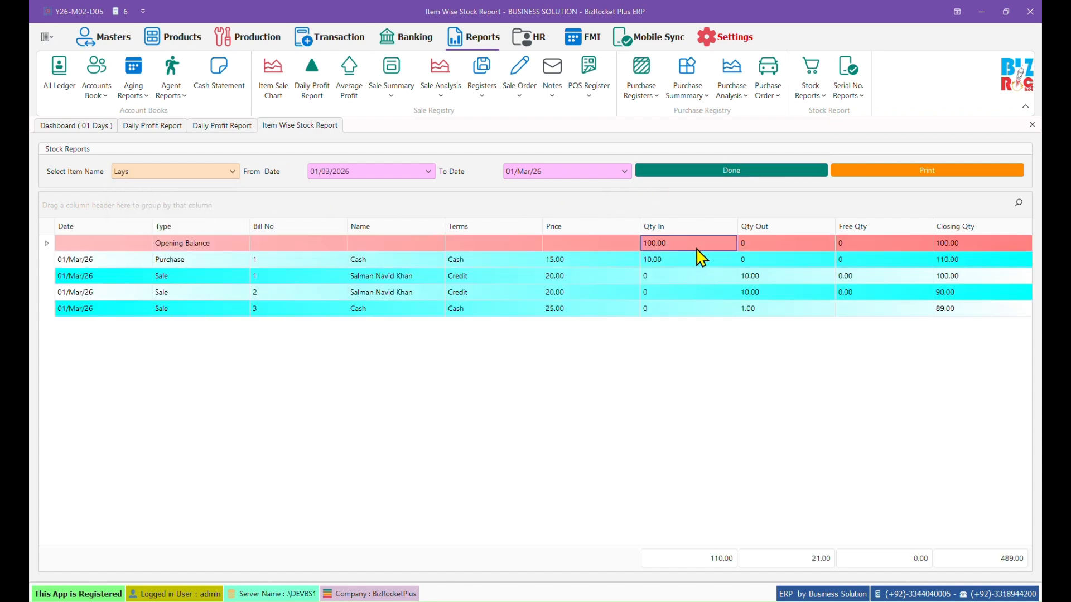
pyautogui.click(434, 263)
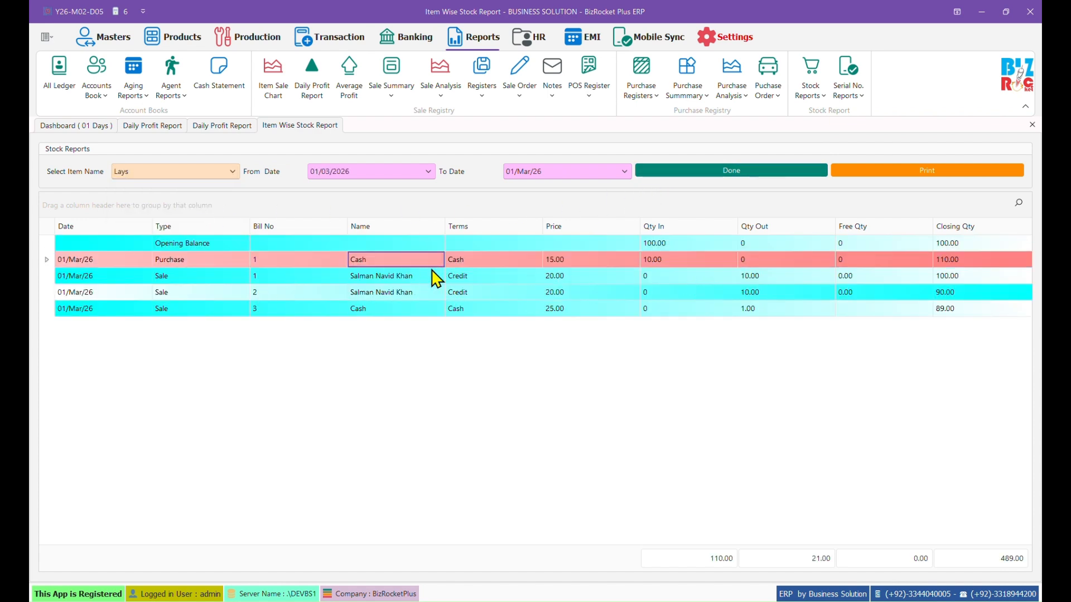
pyautogui.click(418, 289)
pyautogui.click(413, 308)
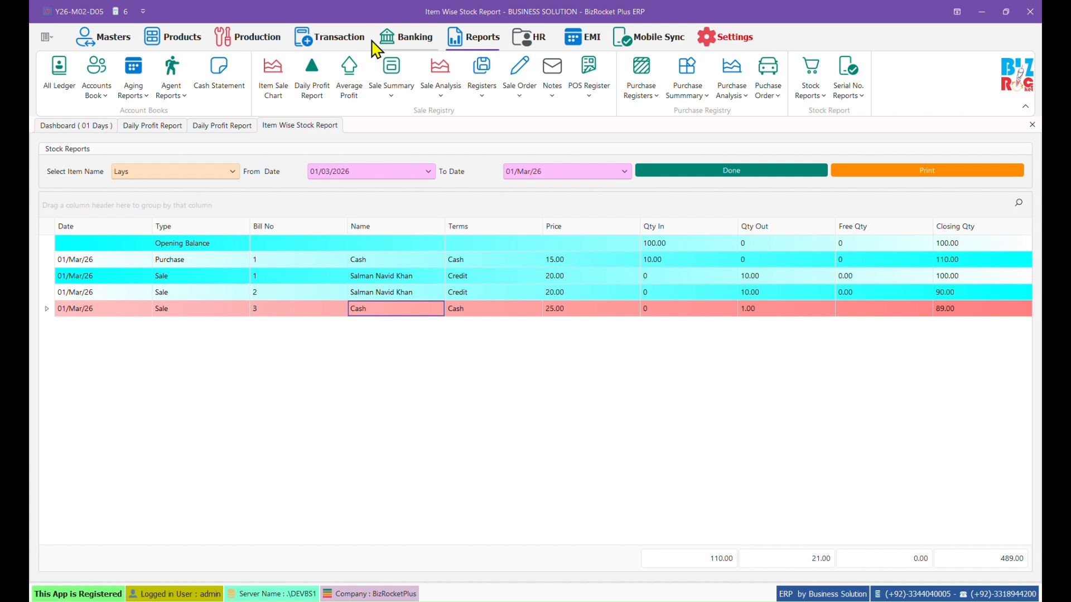
pyautogui.click(89, 127)
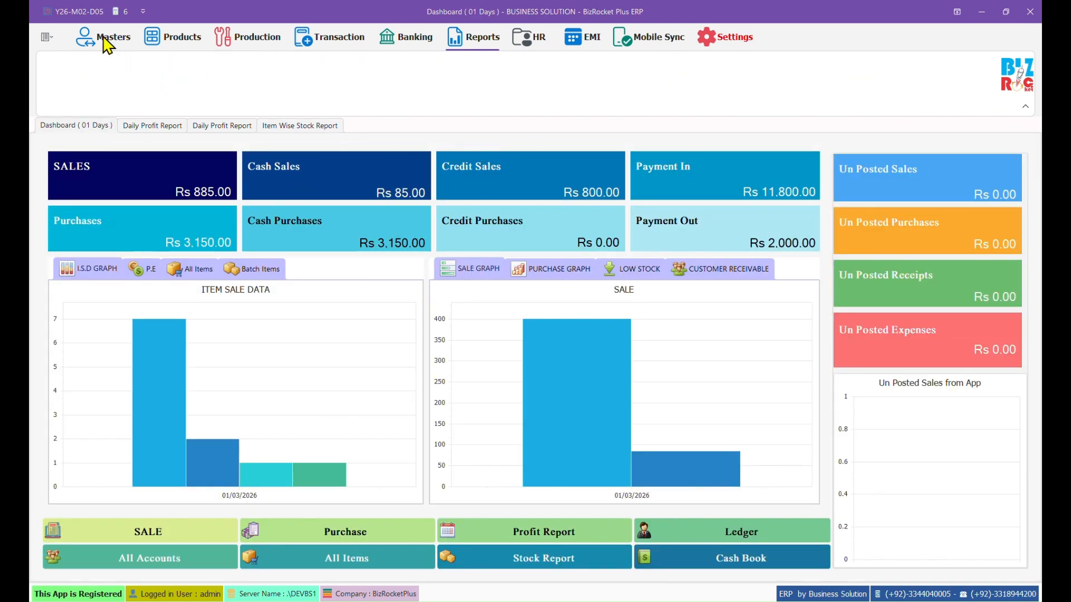
# Step: Start a new sale bill from Masters and assign the customer and salesman
pyautogui.click(104, 37)
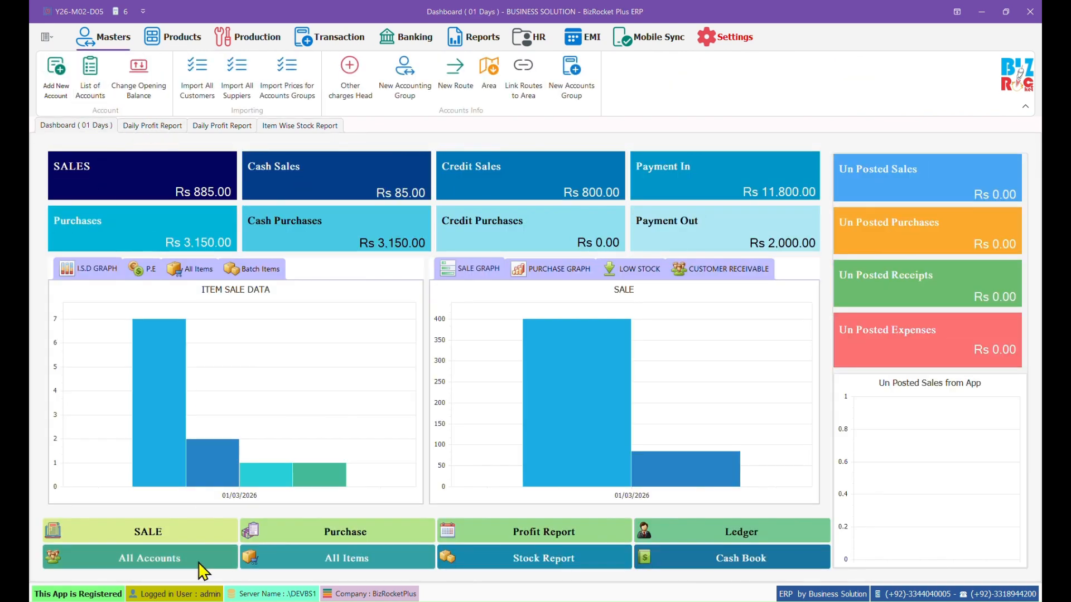
pyautogui.click(198, 527)
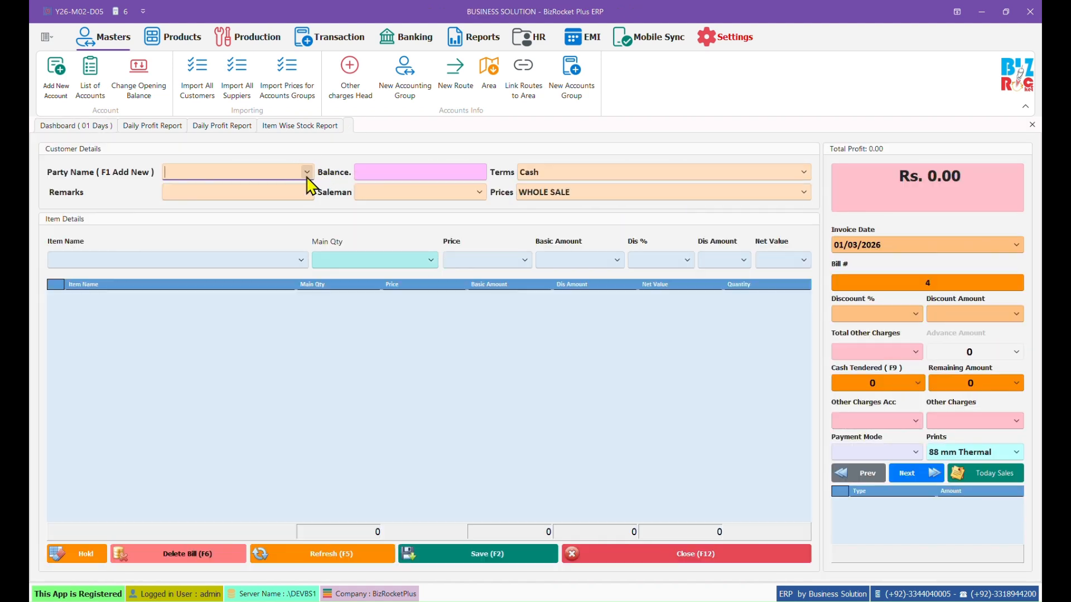
pyautogui.click(306, 171)
pyautogui.click(291, 214)
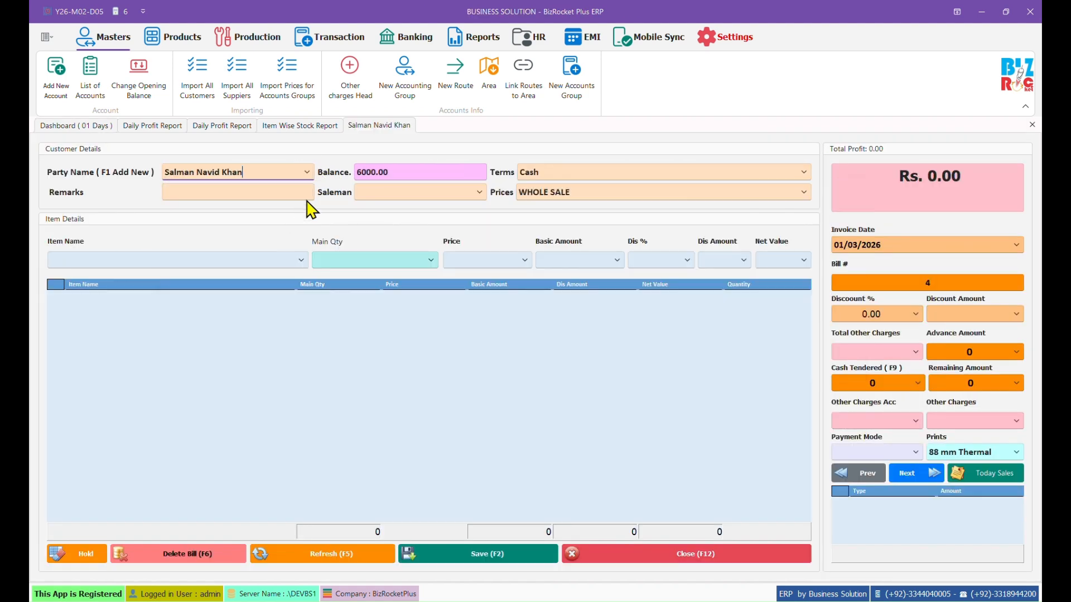
pyautogui.click(479, 192)
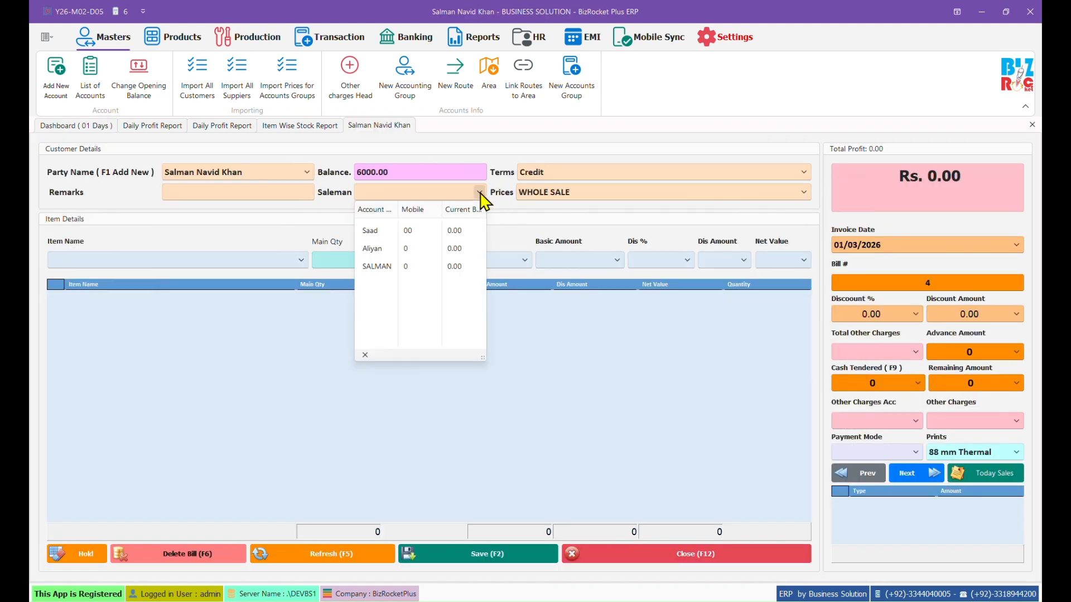
pyautogui.click(430, 248)
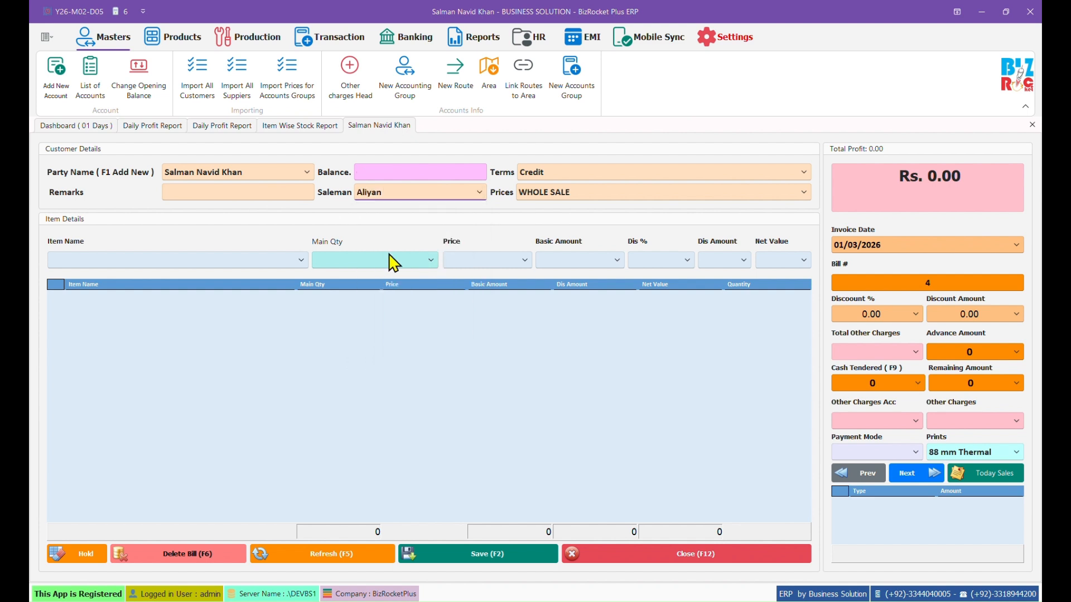
# Step: Add 10 Lays, 10 Red Chilli P 250g and 20 Red Chilli P 1kg to the bill
pyautogui.click(301, 259)
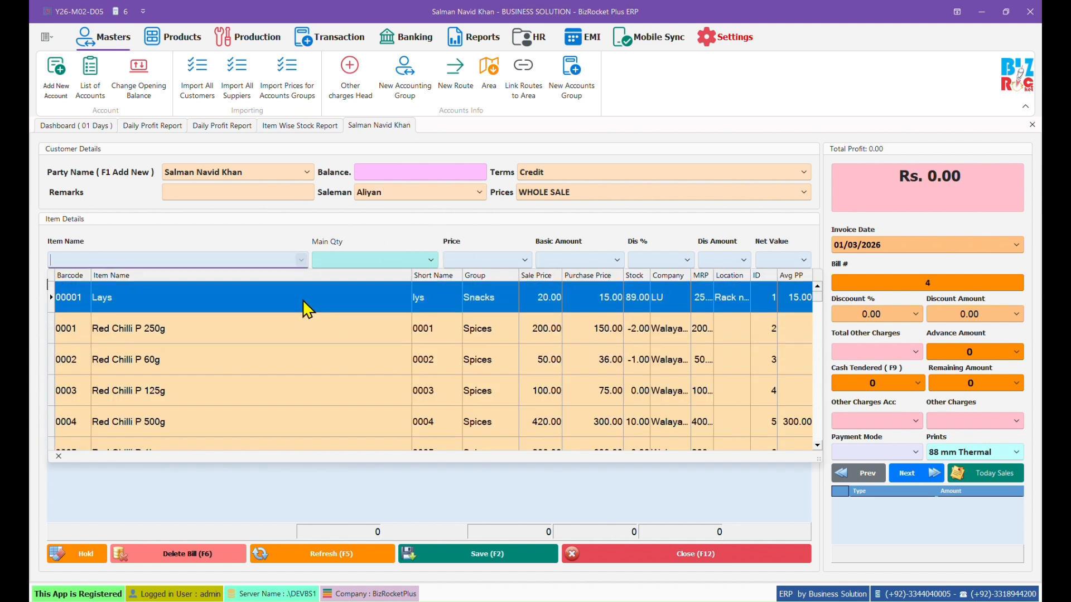
pyautogui.click(304, 301)
pyautogui.press('Return')
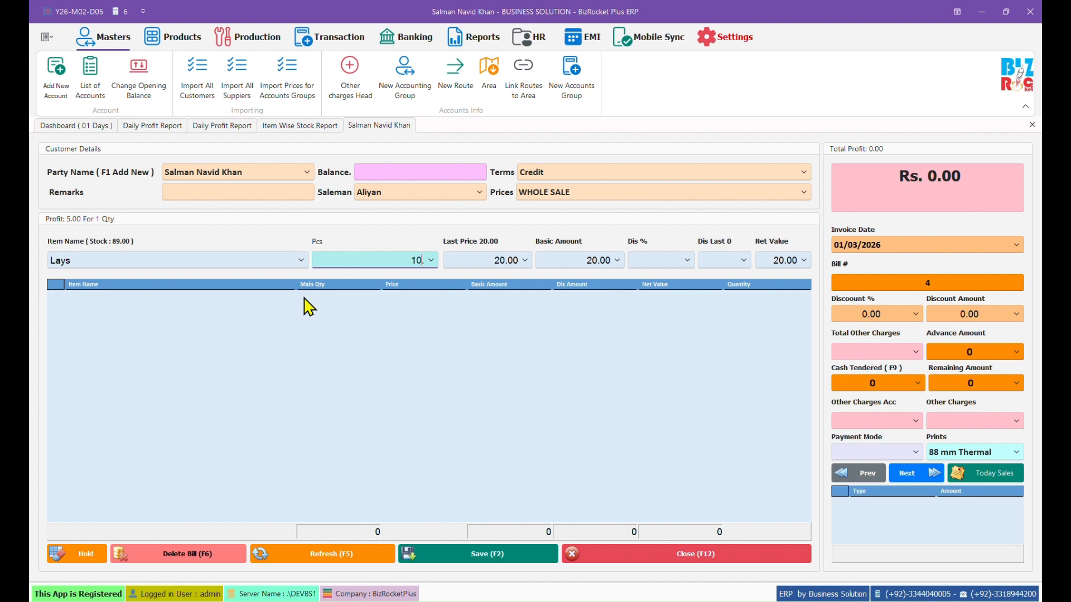
pyautogui.press('Return')
pyautogui.press('Down')
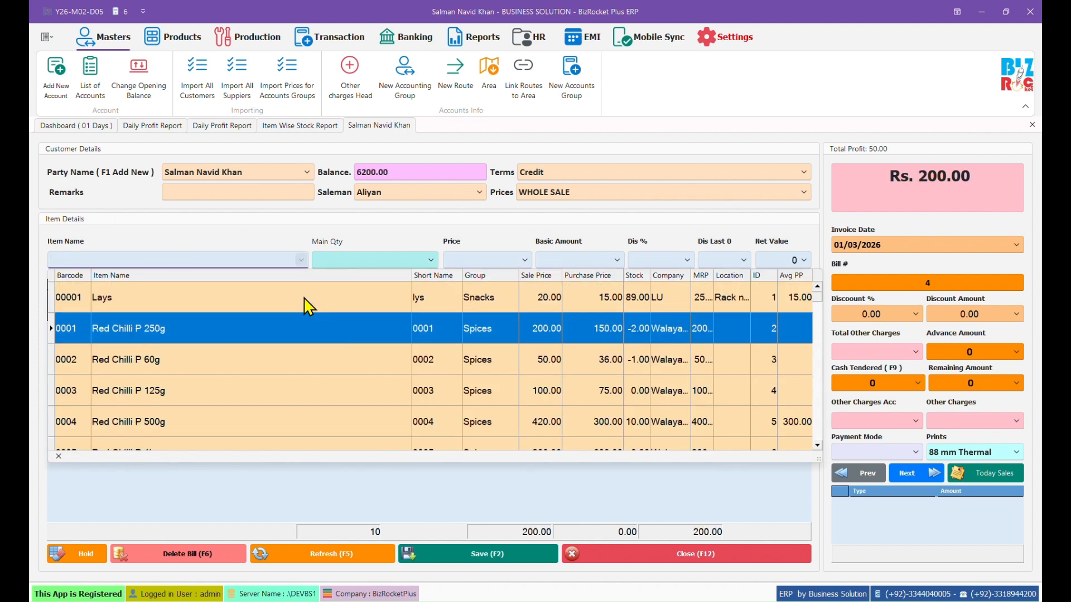
pyautogui.press('Return')
pyautogui.press('Return')
pyautogui.press('Return')
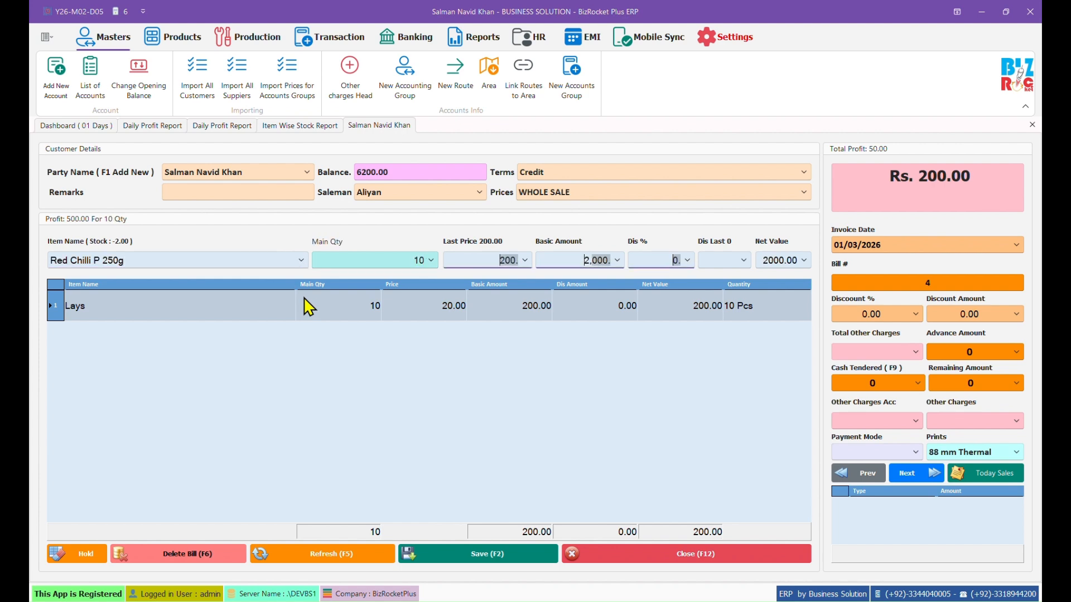
pyautogui.press('Down')
pyautogui.press('Down')
pyautogui.press('Down')
pyautogui.press('Down')
pyautogui.press('Down')
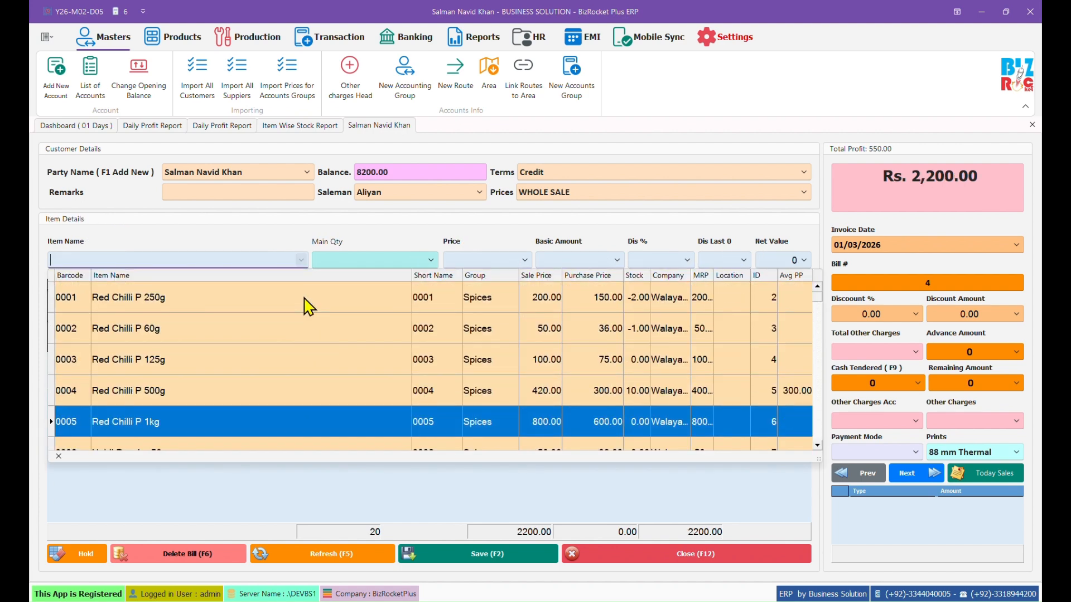
pyautogui.press('Return')
pyautogui.press('Return')
pyautogui.write('20')
pyautogui.press('Return')
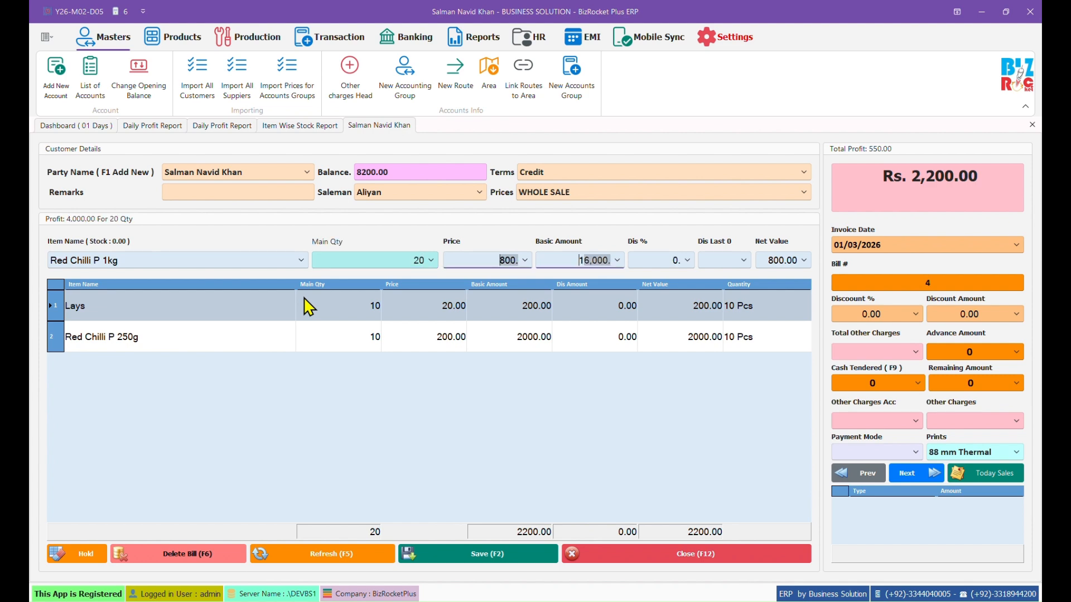
# Step: Save credit sale bill 4 for Rs. 18,200.00 without printing
pyautogui.click(284, 233)
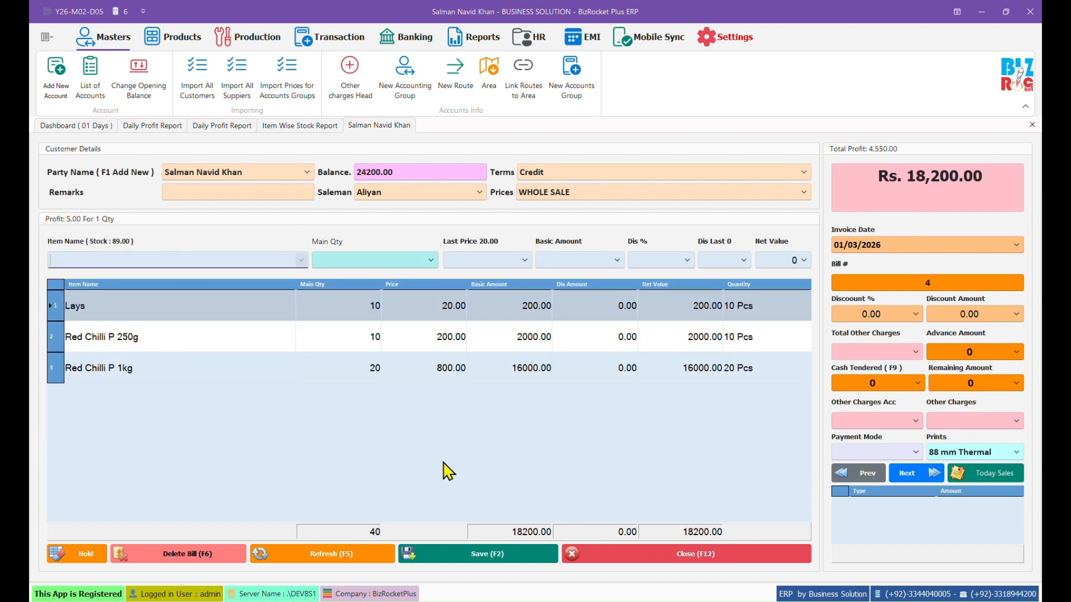
pyautogui.press('F2')
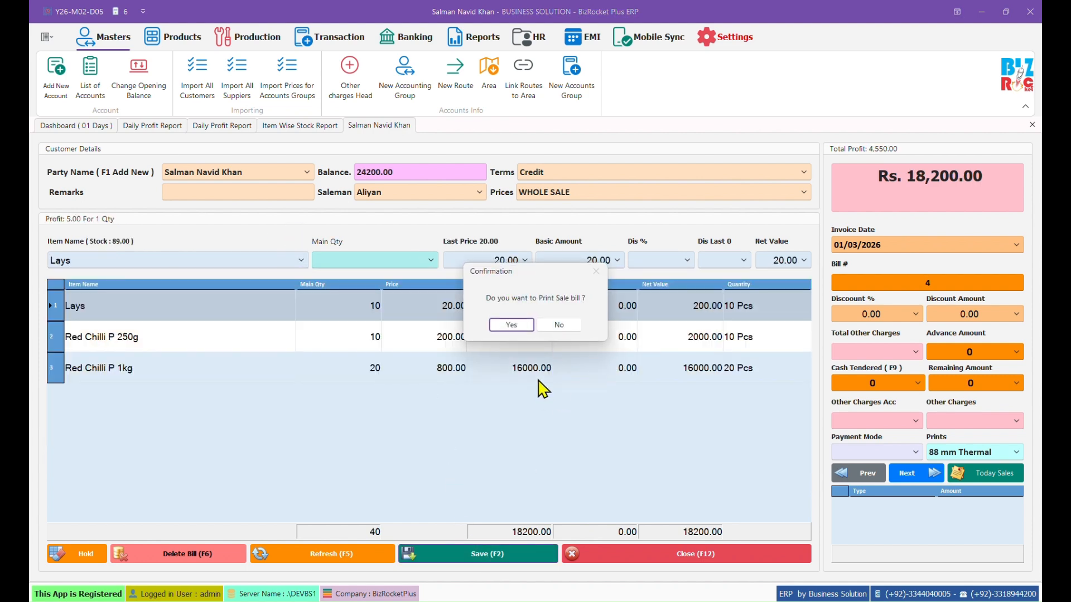
pyautogui.click(560, 325)
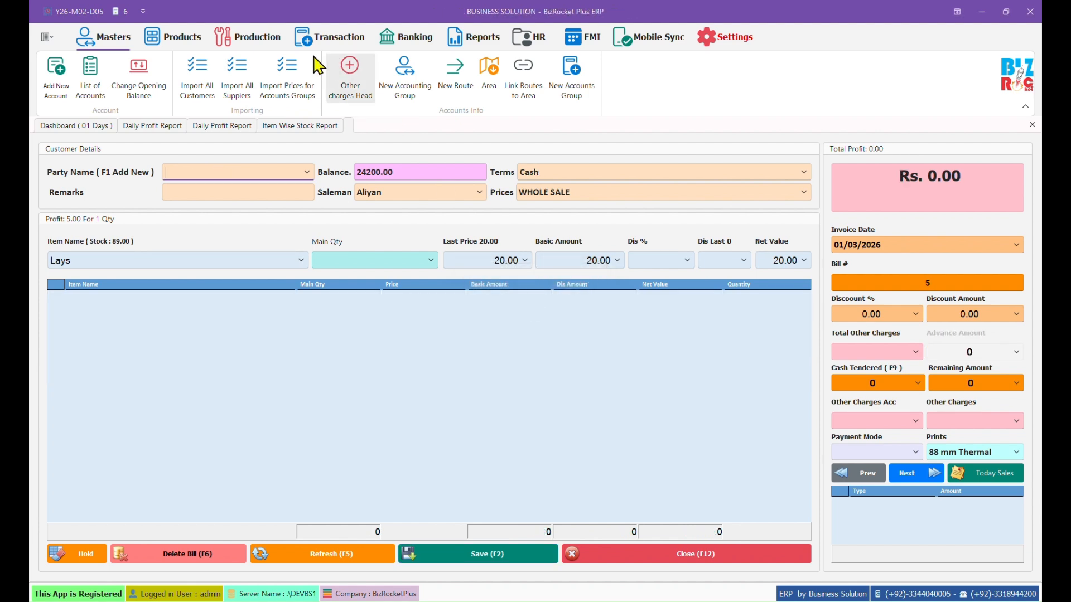
# Step: Load Aliyan's Saleman Date Wise Loading Summary for 01/03/2026 and preview it as a printable Load Form
pyautogui.click(478, 37)
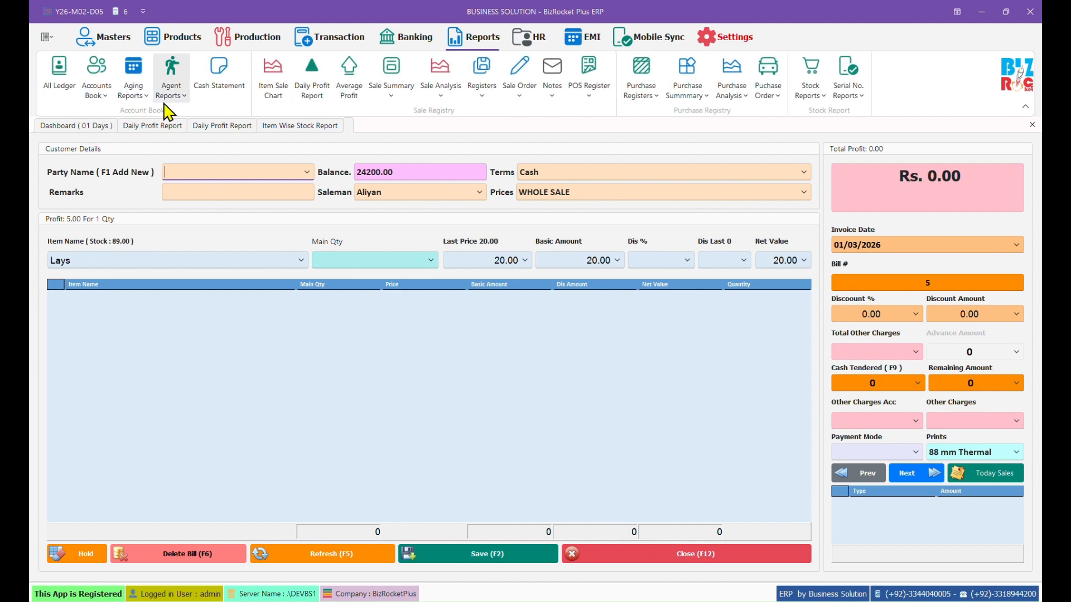
pyautogui.click(168, 99)
pyautogui.click(218, 305)
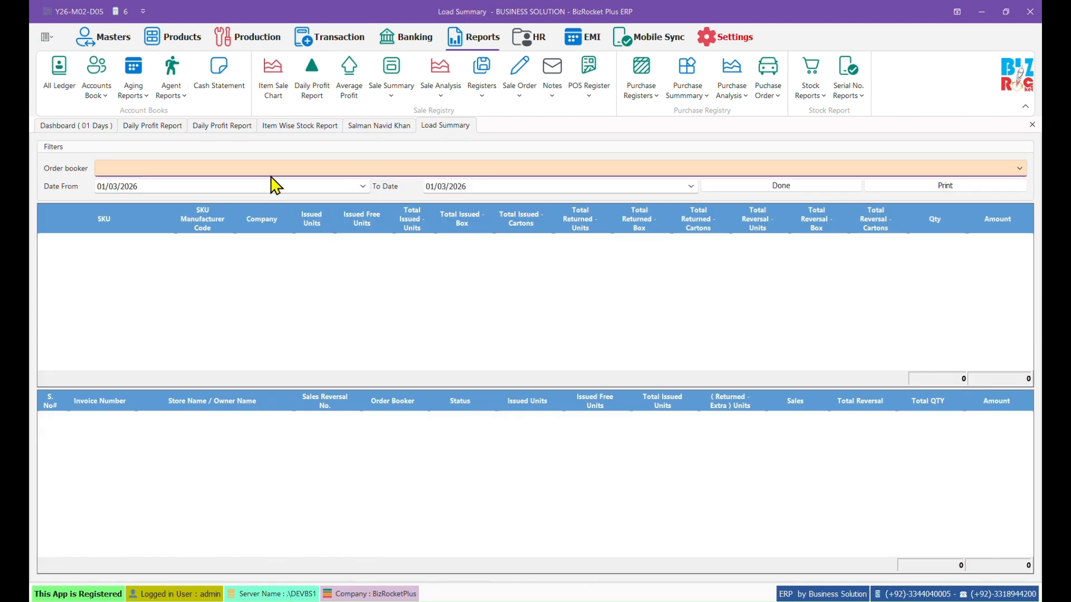
pyautogui.click(270, 169)
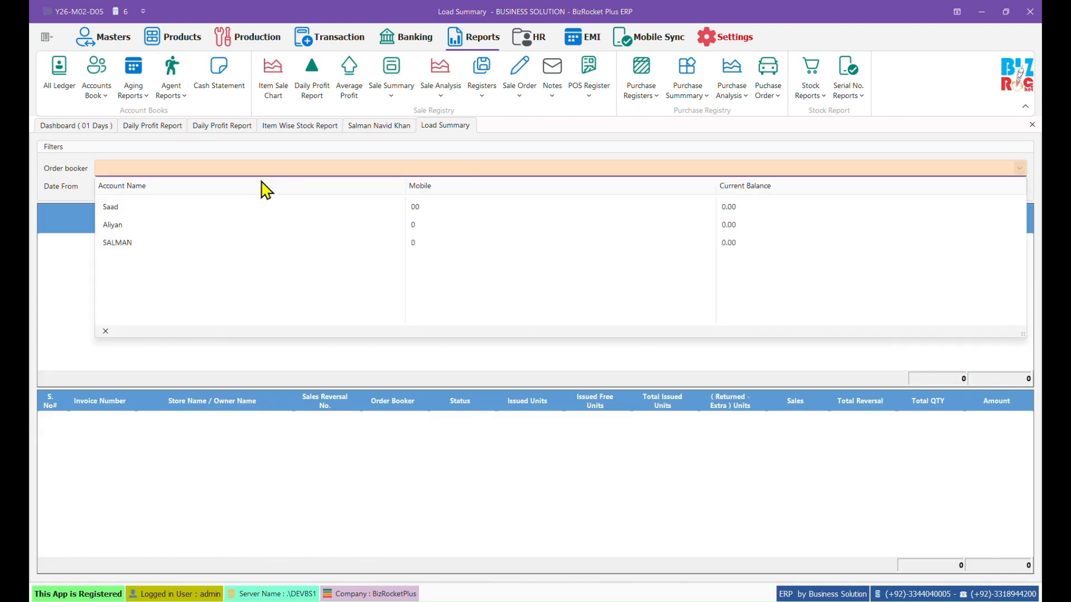
pyautogui.click(189, 227)
pyautogui.click(805, 185)
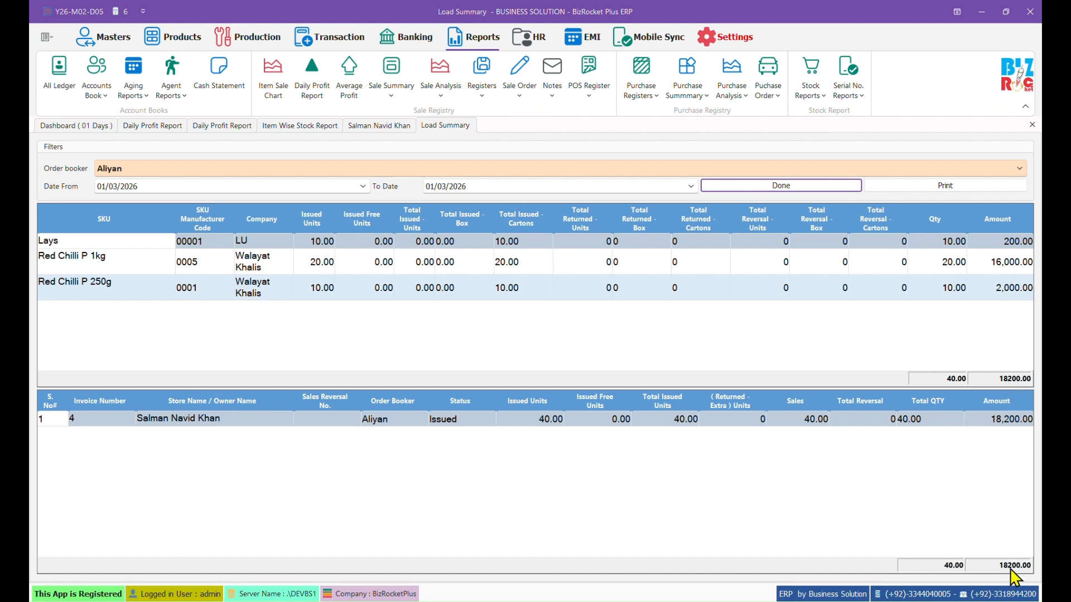
pyautogui.click(935, 187)
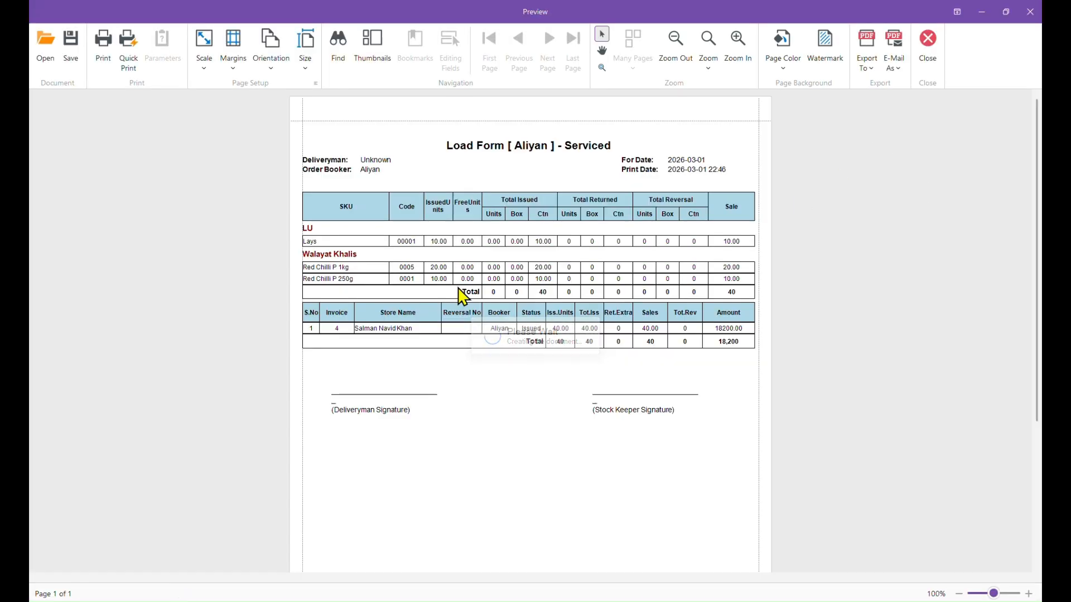
# Step: Review the load form's LU and Walayat Khalis groups, product codes, Lays issued units and sale totals
pyautogui.click(317, 230)
pyautogui.click(341, 254)
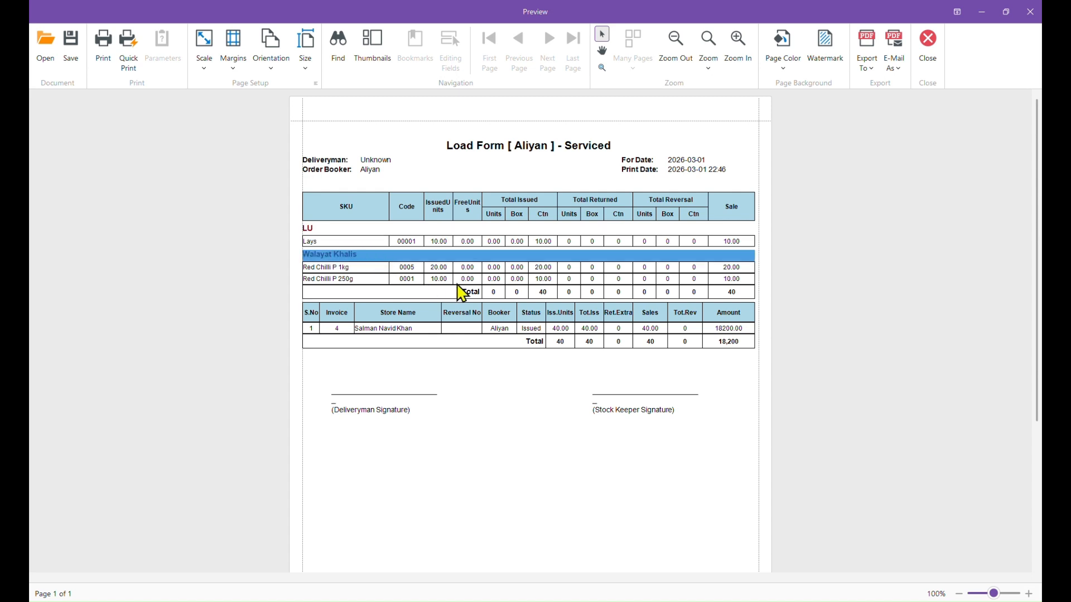
pyautogui.click(423, 273)
pyautogui.moveTo(405, 246); pyautogui.dragTo(396, 286)
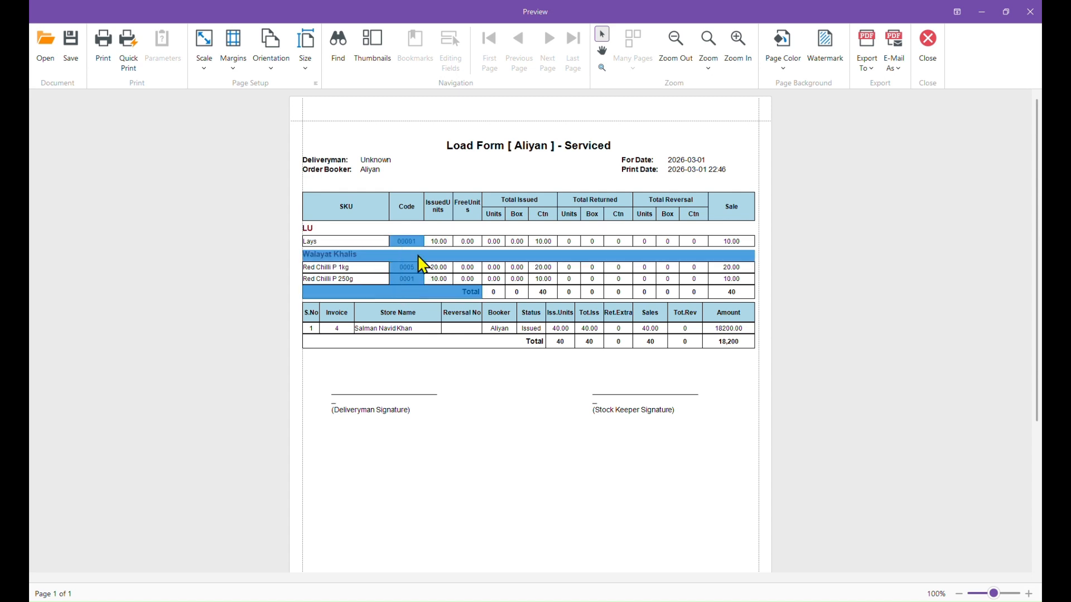
pyautogui.click(435, 240)
pyautogui.click(453, 275)
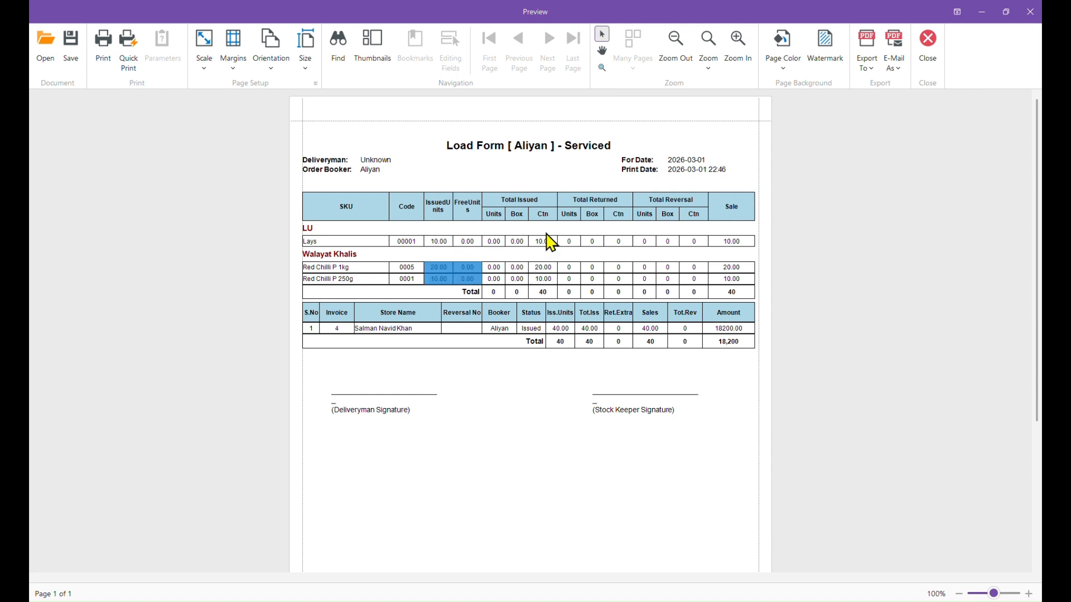
pyautogui.moveTo(545, 232); pyautogui.dragTo(551, 259)
pyautogui.click(750, 251)
pyautogui.click(728, 292)
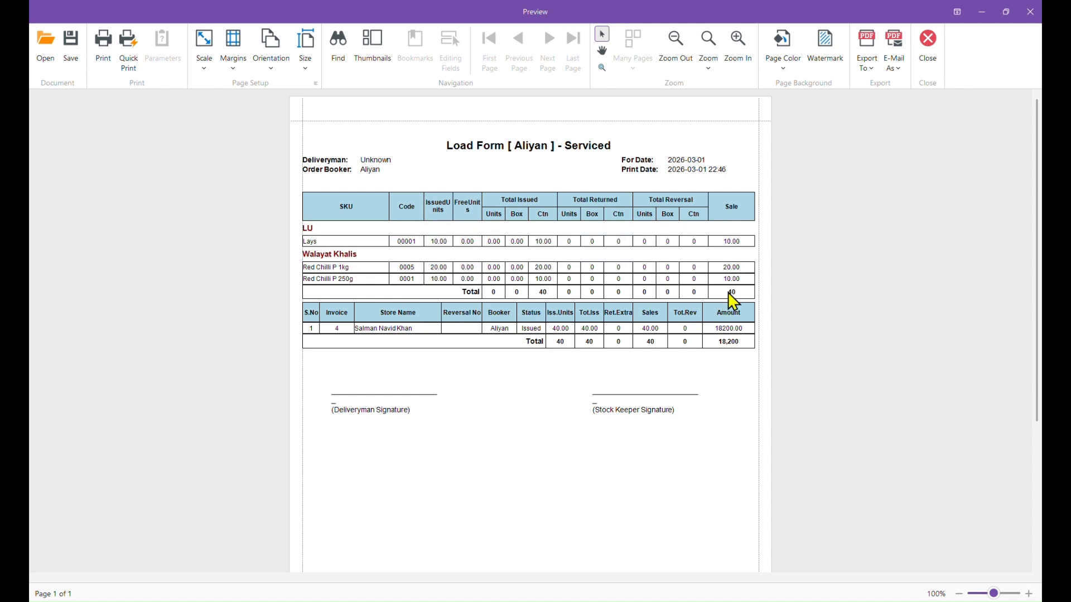
# Step: Close the load form preview, the Load Summary report and the customer report
pyautogui.click(928, 42)
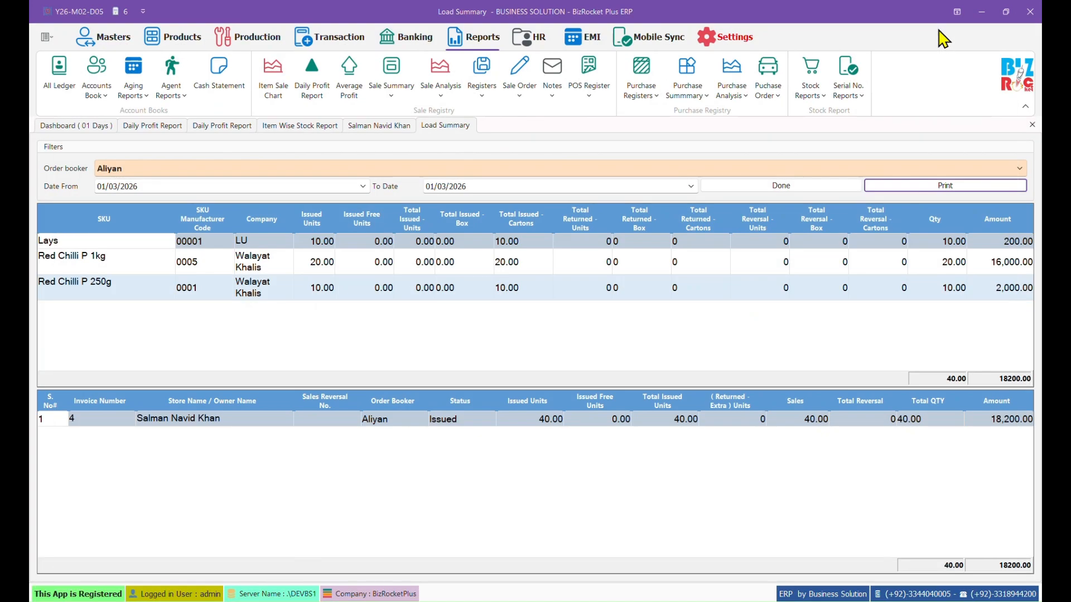
pyautogui.click(1032, 125)
pyautogui.click(1032, 125)
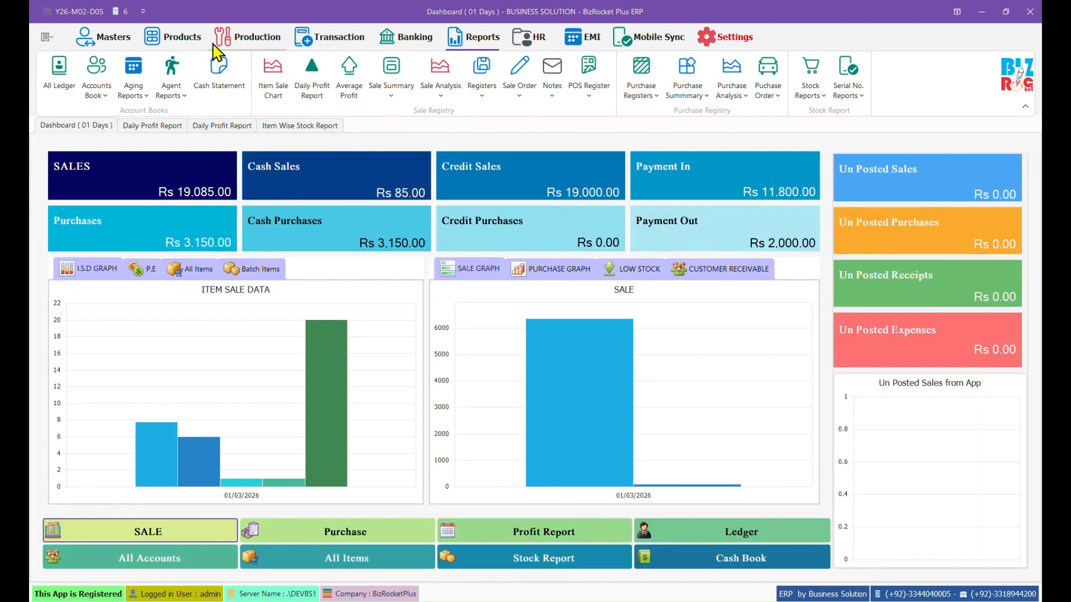
# Step: Edit Red Chilli P 250g from the Item List to use Box as primary unit with Pcs alternate quantity
pyautogui.click(174, 38)
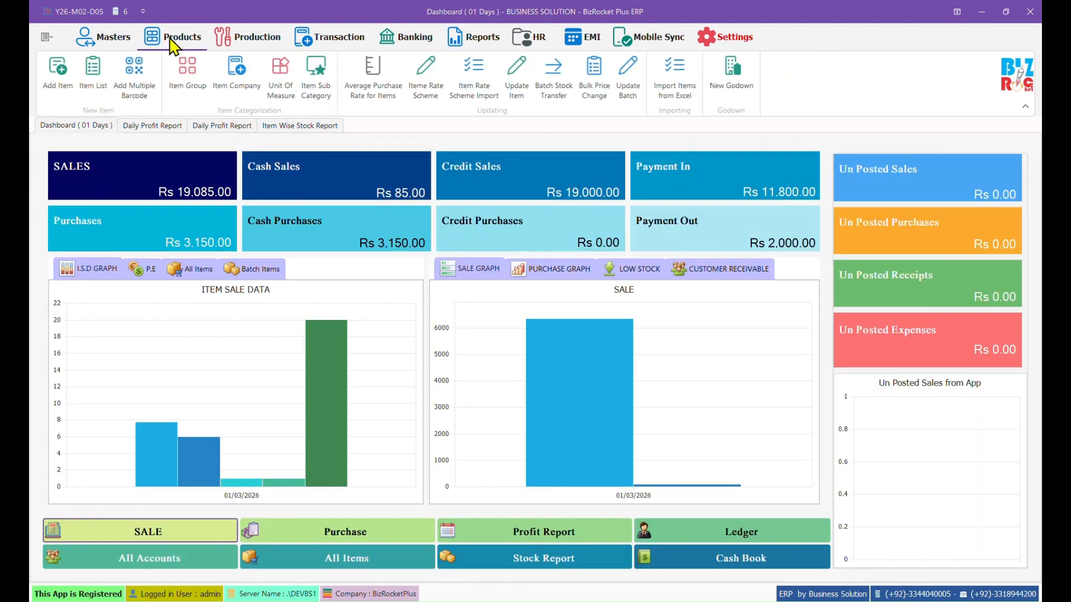
pyautogui.click(96, 80)
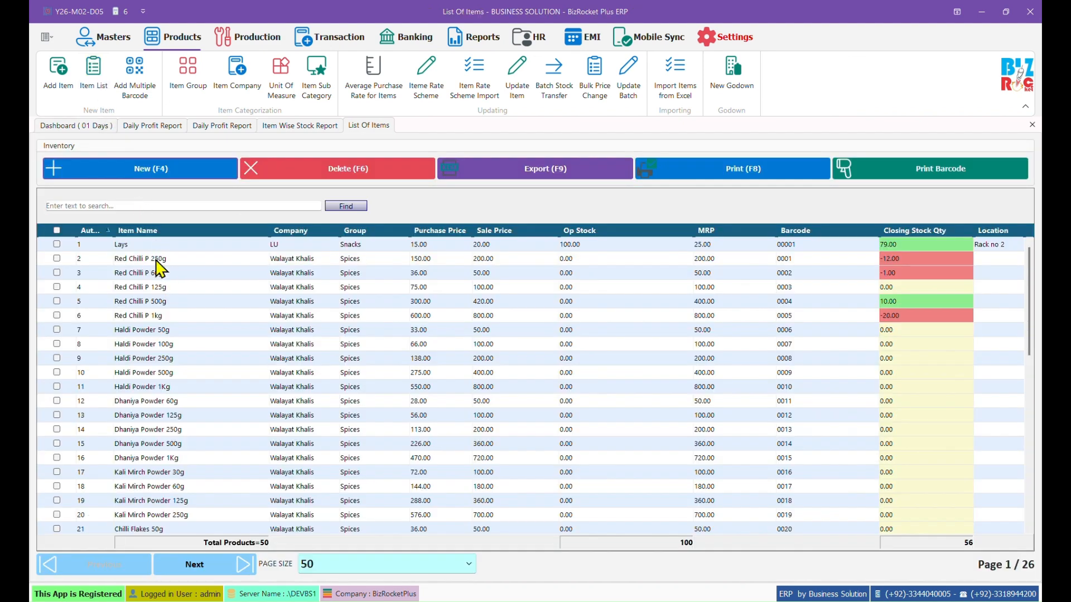
pyautogui.doubleClick(164, 262)
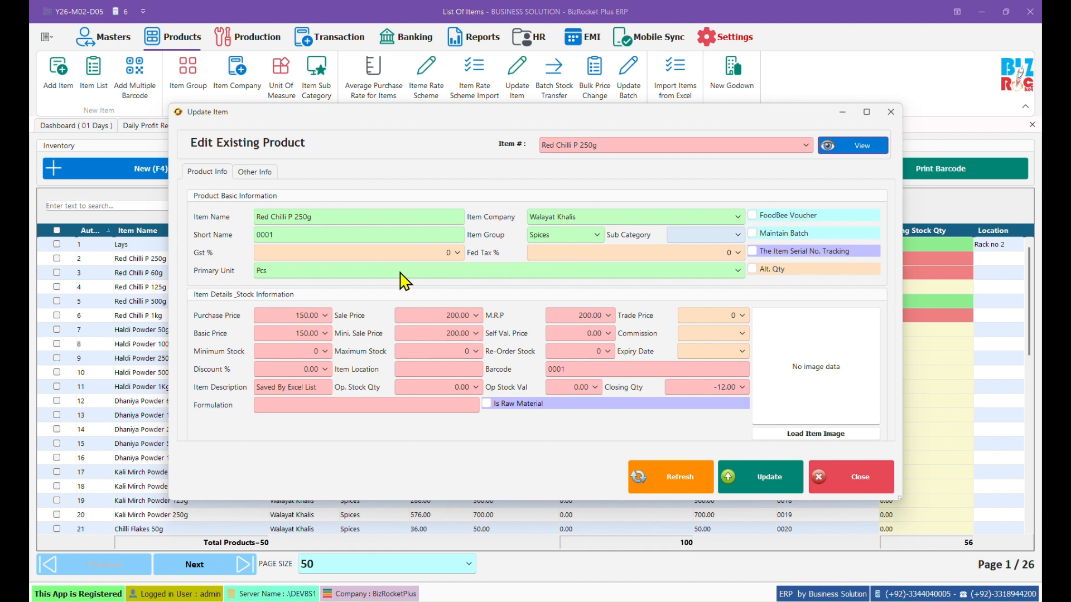
pyautogui.click(400, 272)
pyautogui.scroll(-2, 370, 420)
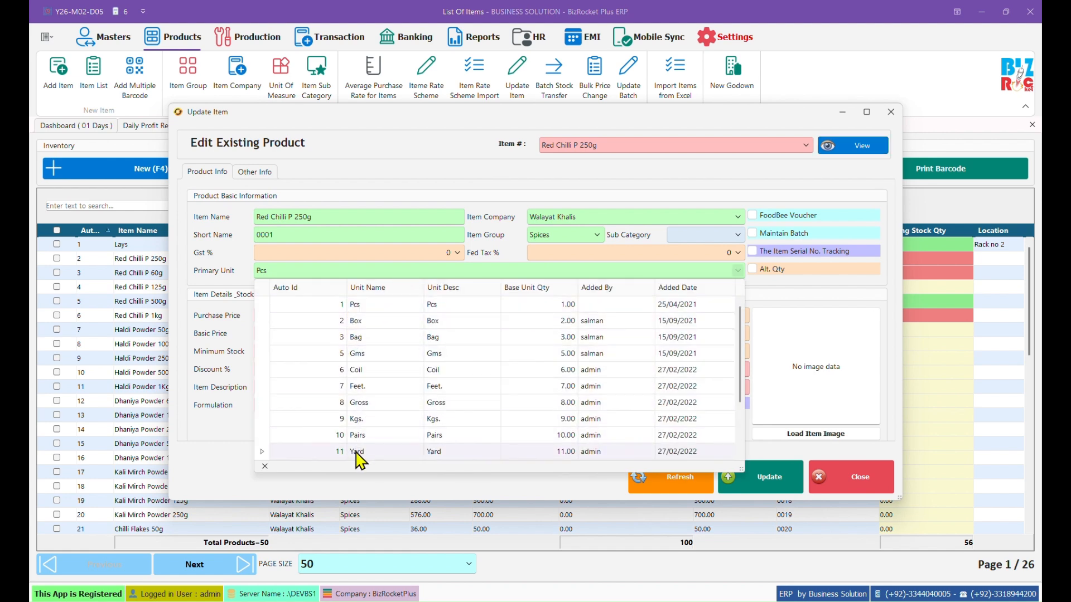
pyautogui.scroll(2, 368, 443)
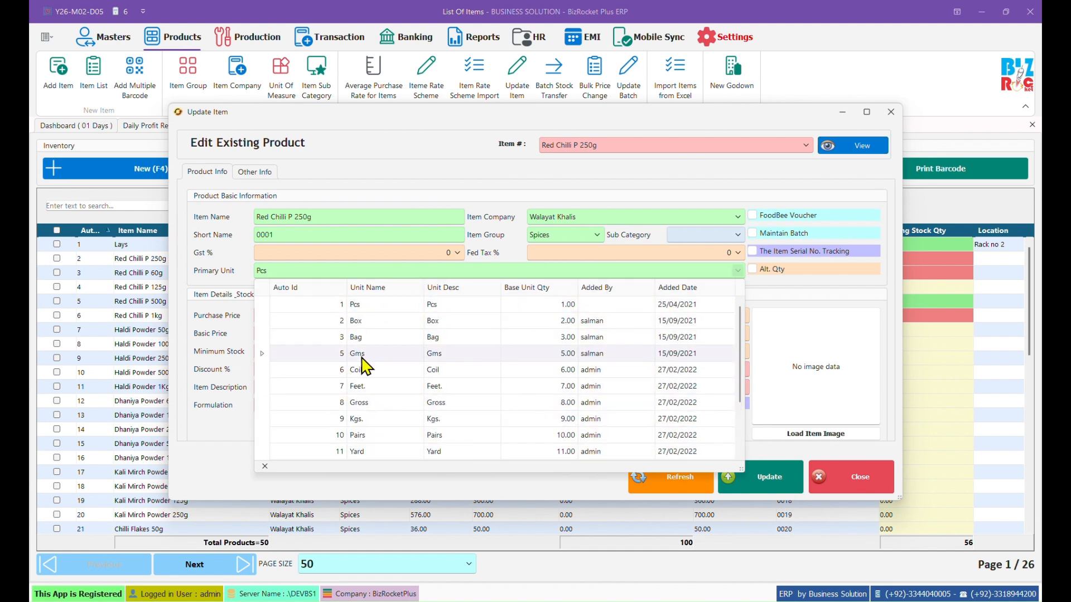
pyautogui.click(376, 322)
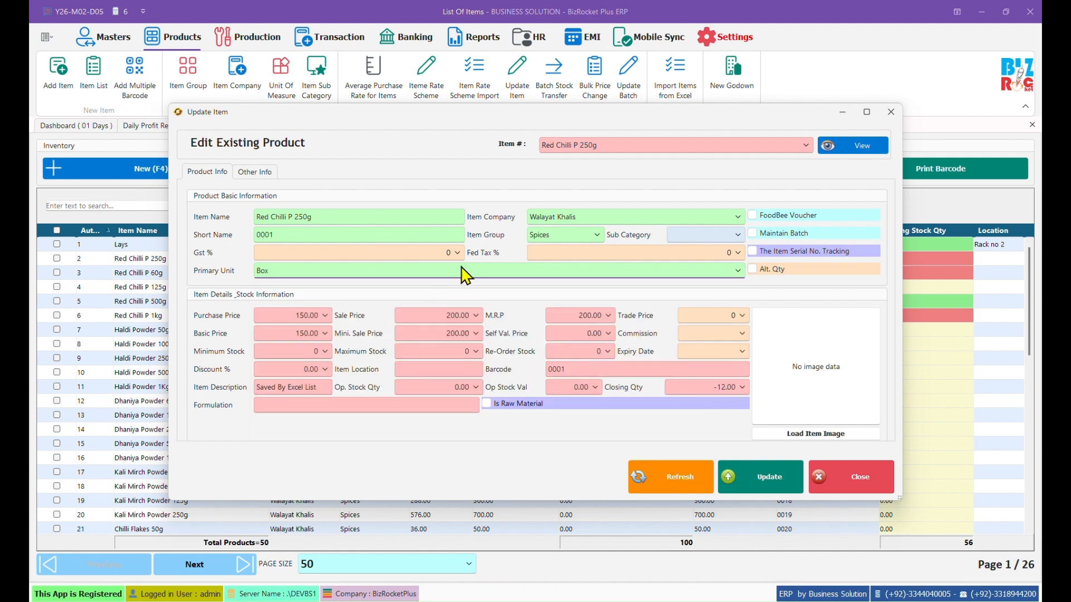
pyautogui.click(753, 269)
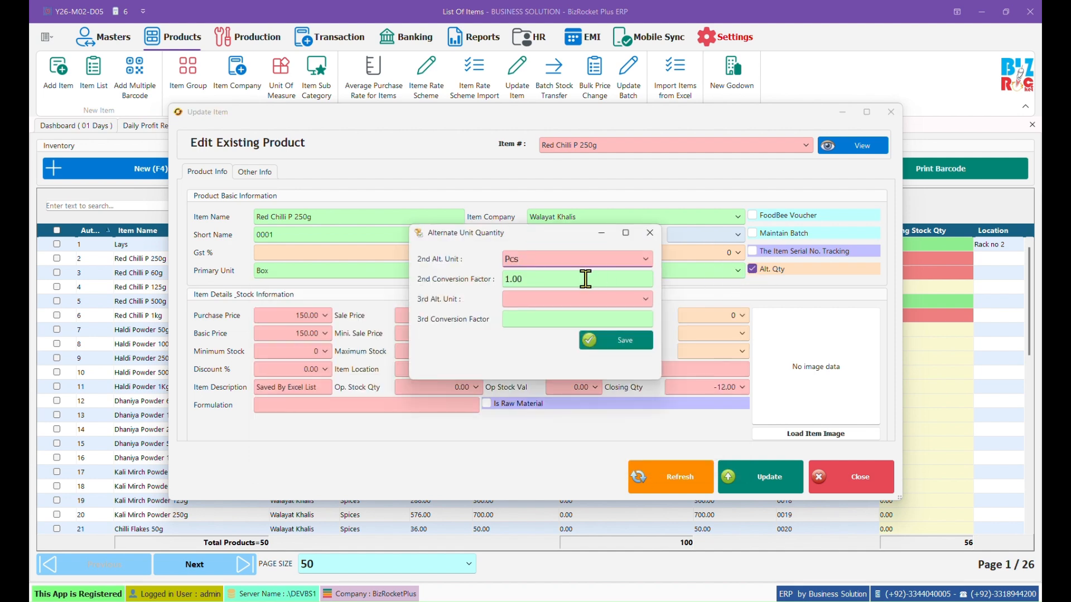
pyautogui.moveTo(536, 281); pyautogui.dragTo(414, 283)
pyautogui.click(617, 341)
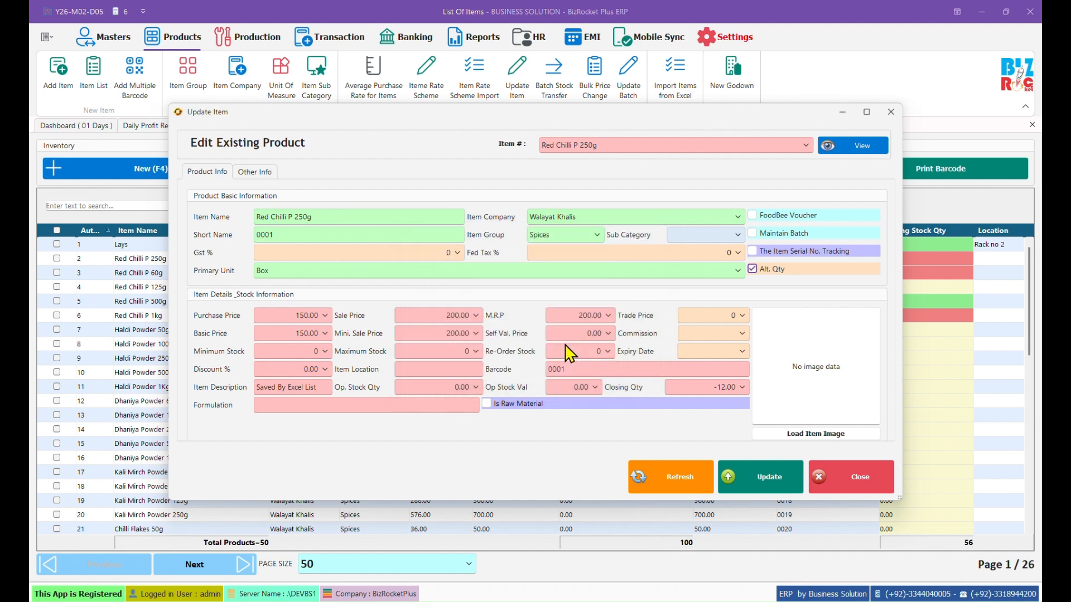
# Step: Change Red Chilli P 250g's sale price to 2000, update the item and return to the dashboard
pyautogui.moveTo(441, 316); pyautogui.dragTo(498, 333)
pyautogui.click(772, 480)
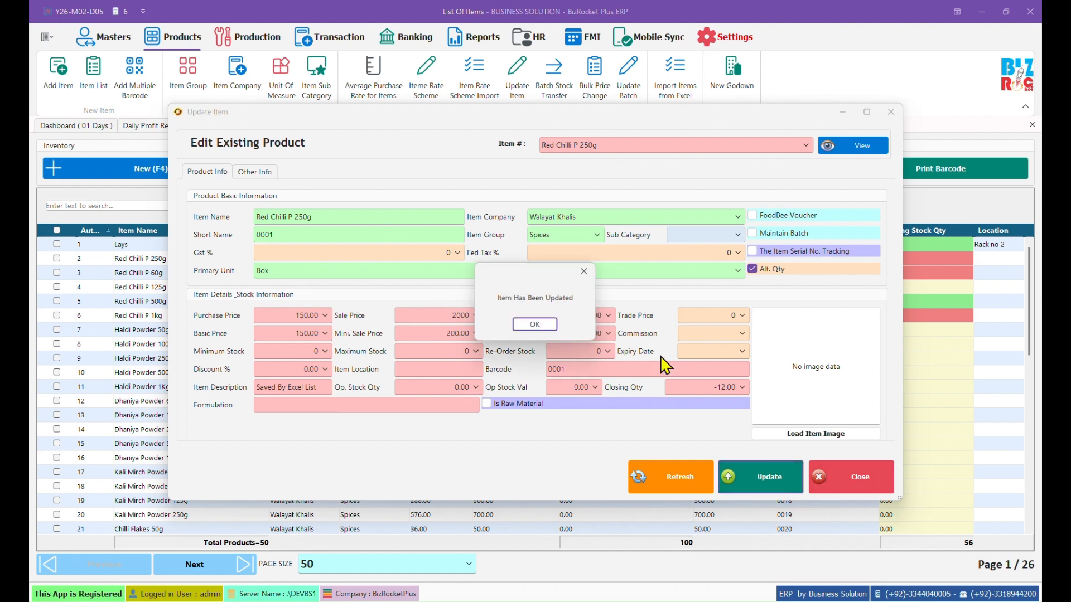
pyautogui.click(538, 325)
pyautogui.click(102, 125)
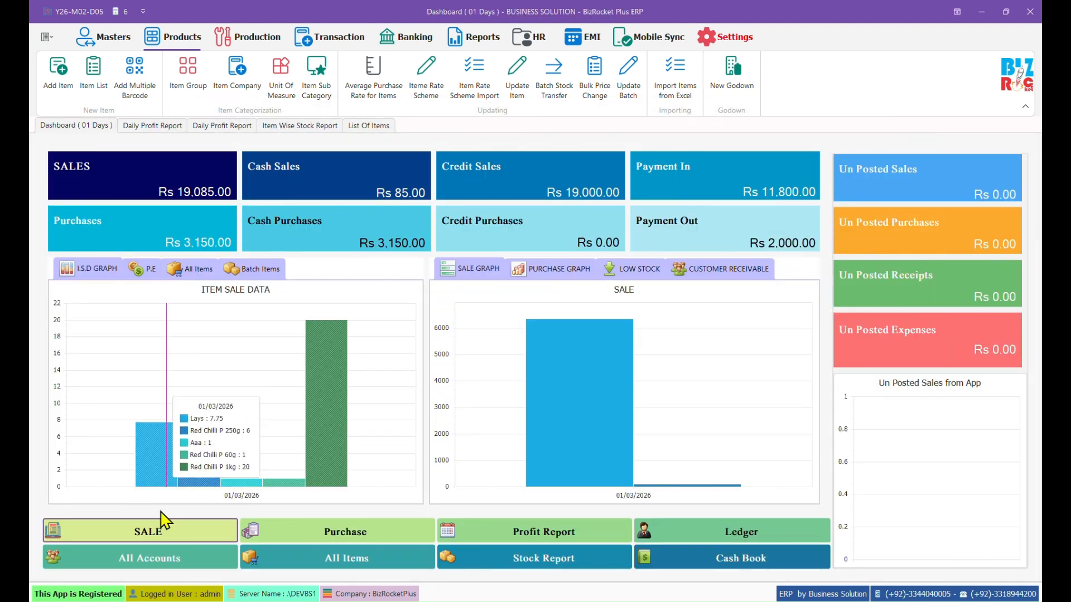
# Step: Start a new sale bill and enter a Red Chilli P 250g line with 2 pieces
pyautogui.click(155, 528)
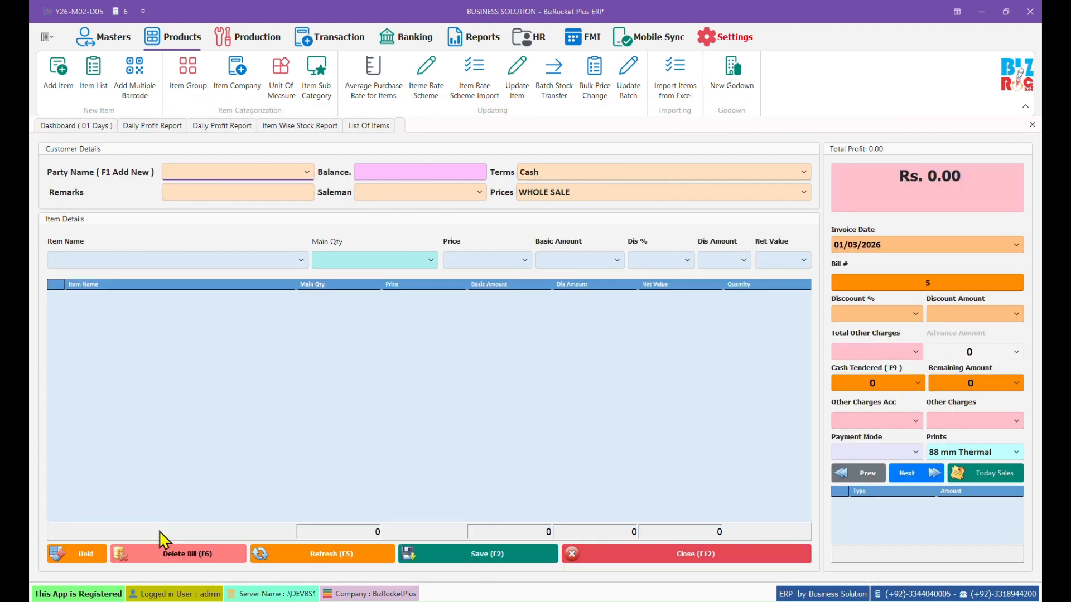
pyautogui.press('Return')
pyautogui.press('Down')
pyautogui.press('Down')
pyautogui.press('Return')
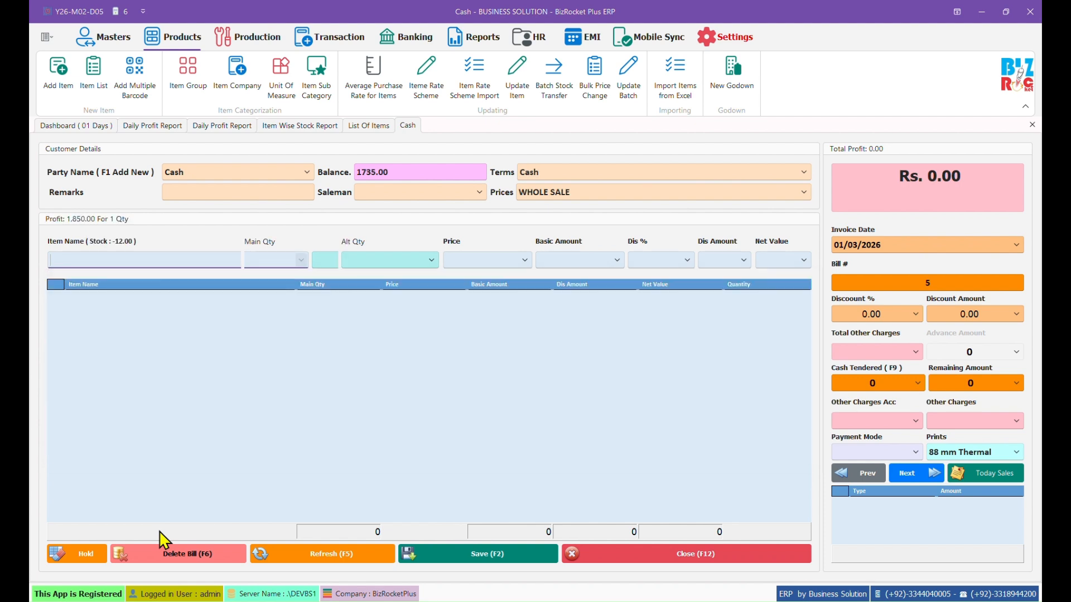
pyautogui.press('Return')
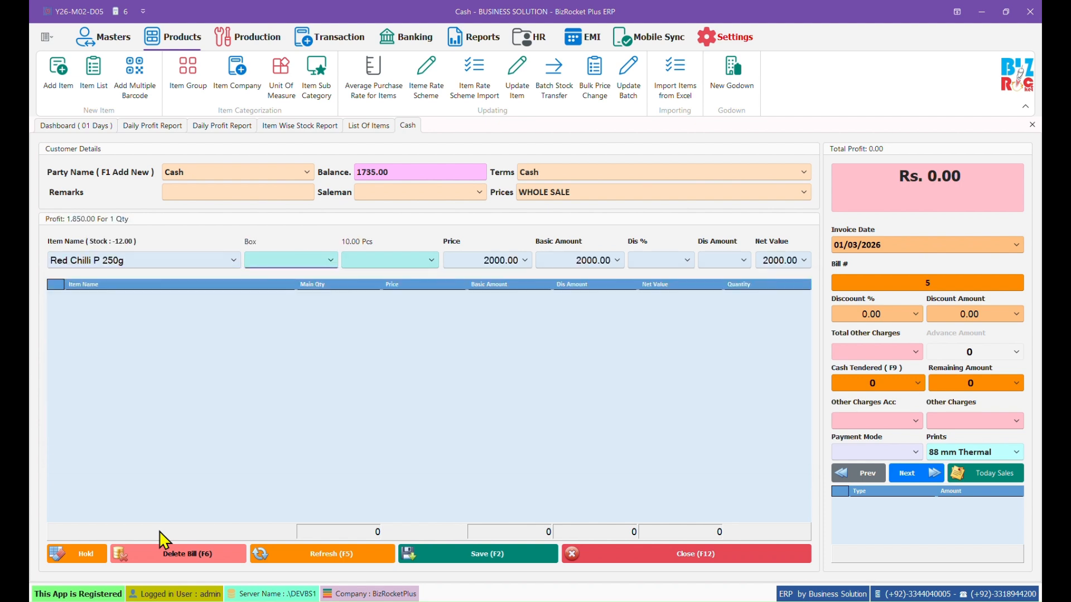
pyautogui.press('Return')
pyautogui.press('Return')
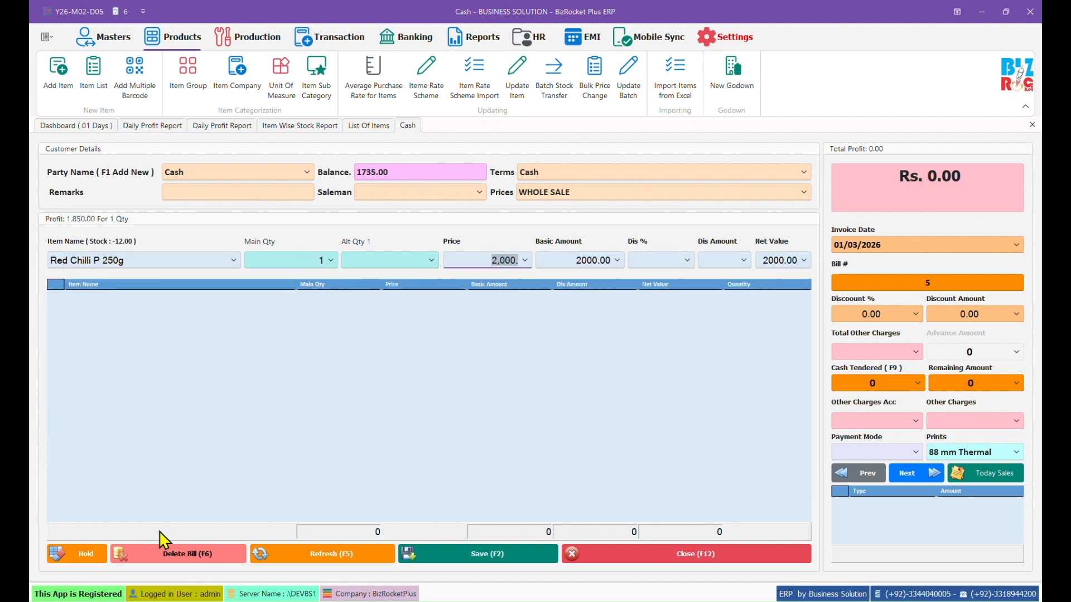
pyautogui.click(281, 268)
pyautogui.press('Return')
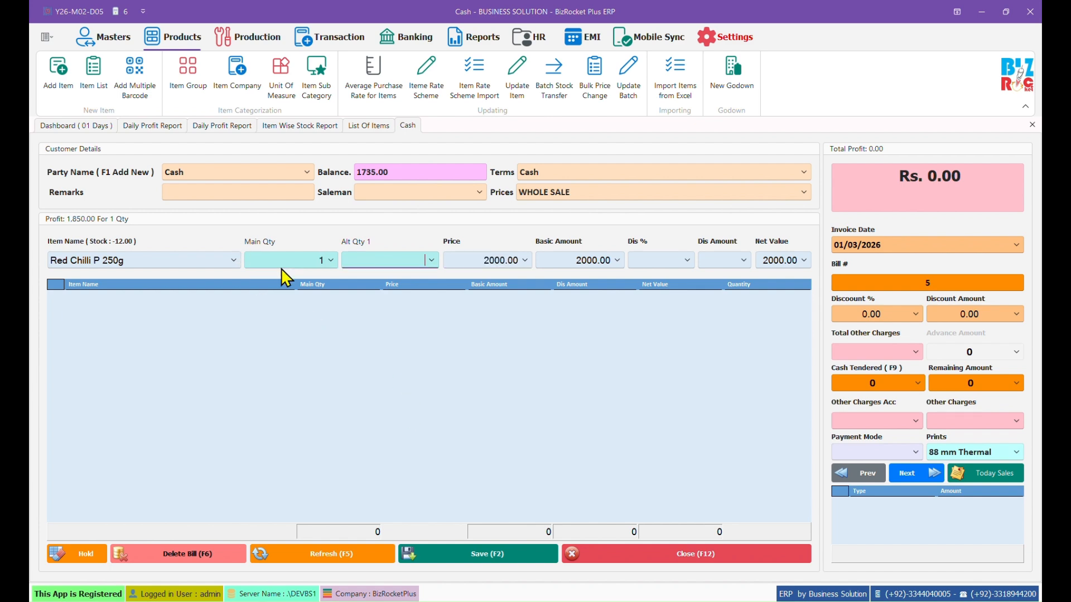
pyautogui.write('2')
pyautogui.press('Return')
pyautogui.press('Return')
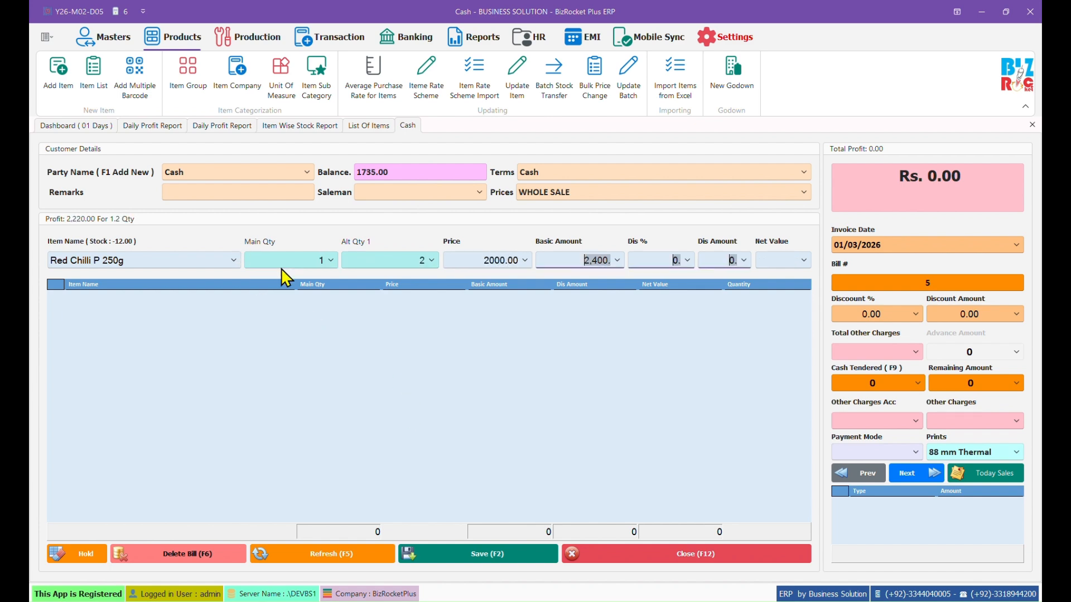
# Step: Add another Red Chilli P 250g line of 1 box and 7 pieces to the bill
pyautogui.press('Return')
pyautogui.press('Down')
pyautogui.press('Return')
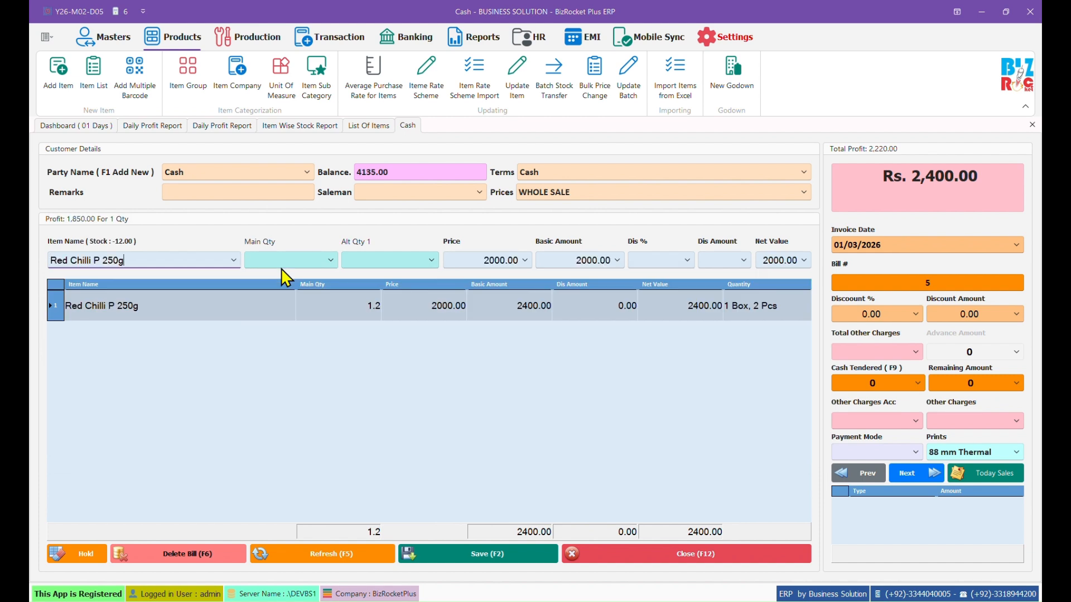
pyautogui.write('1.')
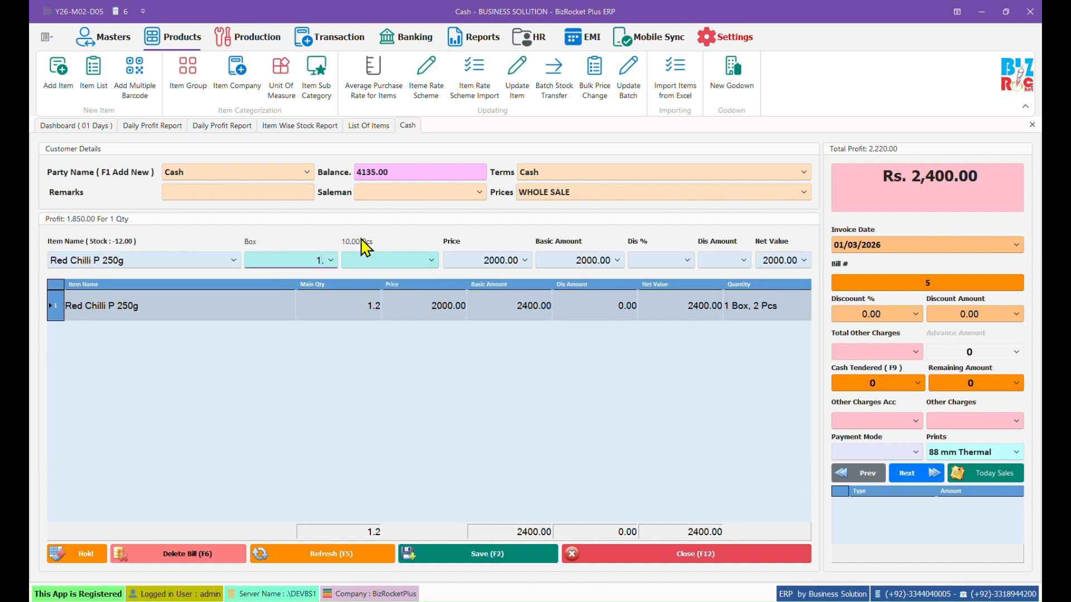
pyautogui.click(367, 261)
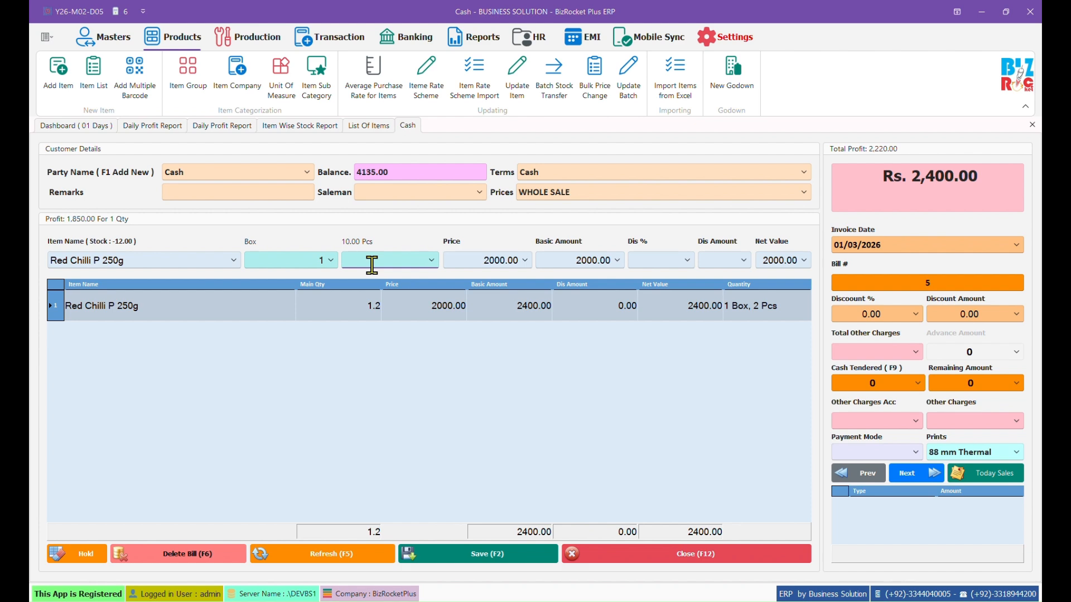
pyautogui.write('7')
pyautogui.press('Return')
pyautogui.press('Return')
pyautogui.press('Return')
pyautogui.press('Return')
pyautogui.press('Return')
pyautogui.press('Return')
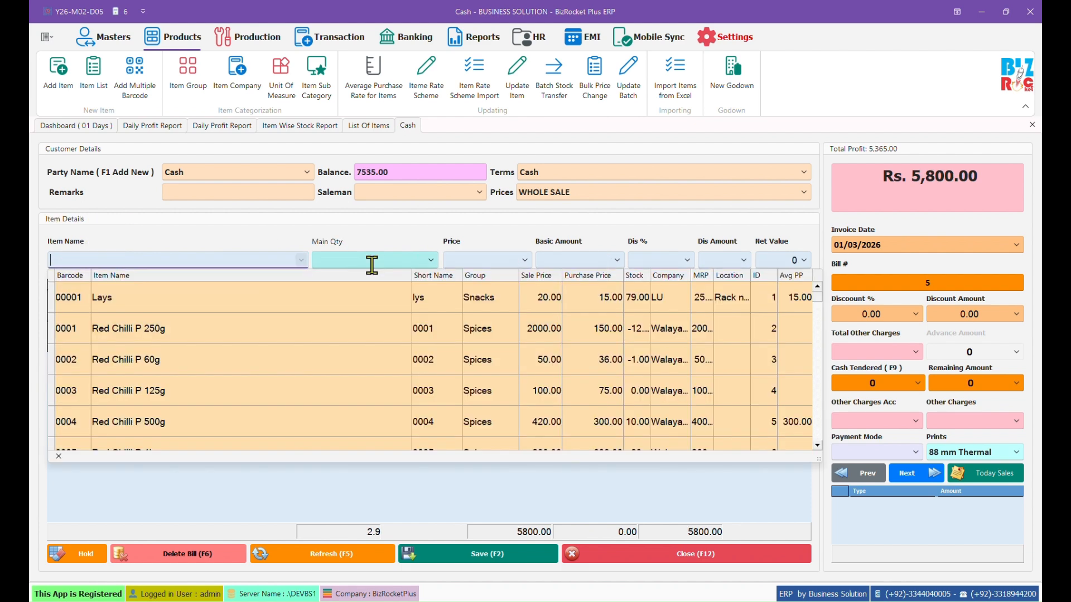
pyautogui.click(437, 224)
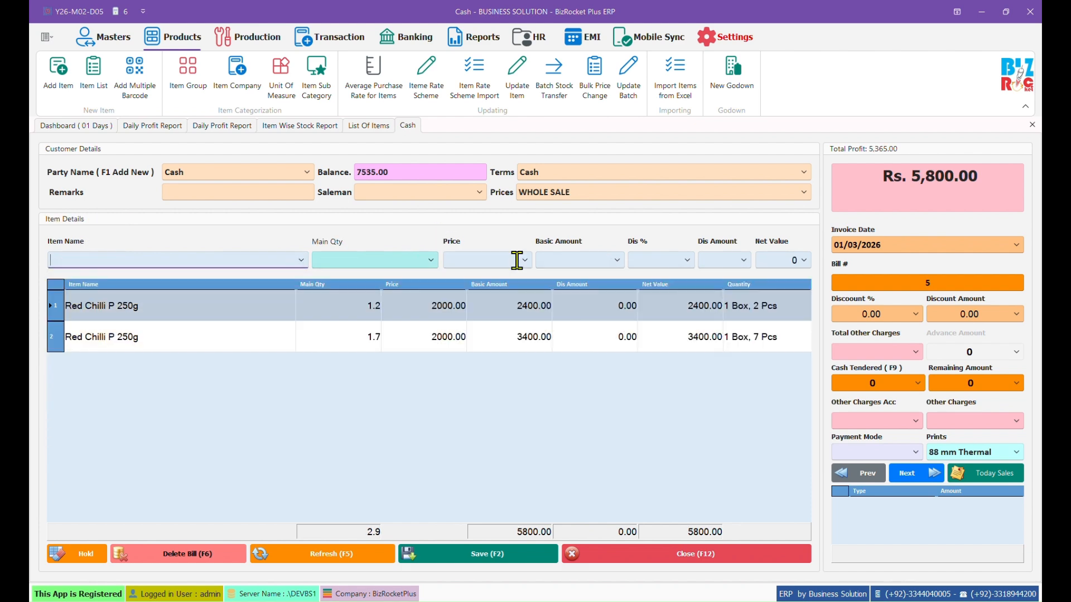
# Step: Choose the saleman and credit customer, then save bill 5 without printing
pyautogui.click(478, 192)
pyautogui.click(366, 272)
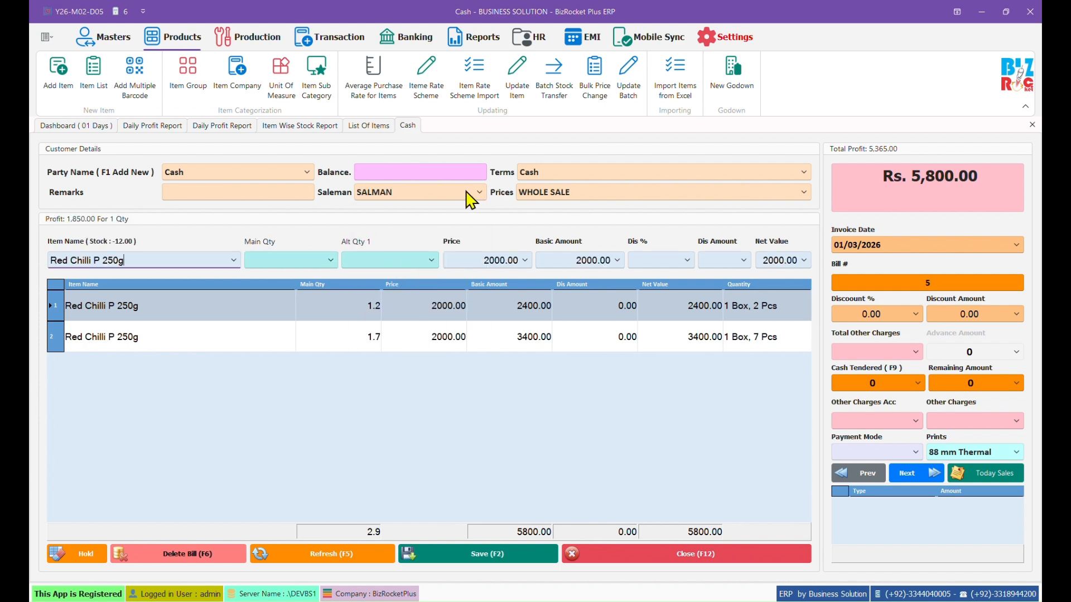
pyautogui.click(478, 193)
pyautogui.click(384, 247)
pyautogui.click(306, 173)
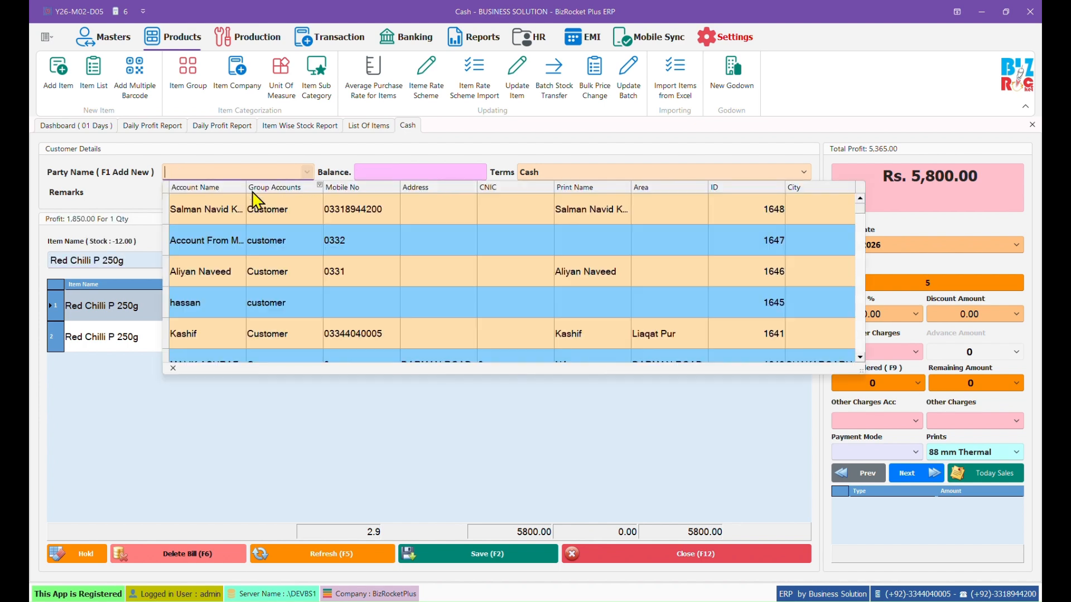
pyautogui.click(254, 204)
pyautogui.click(512, 550)
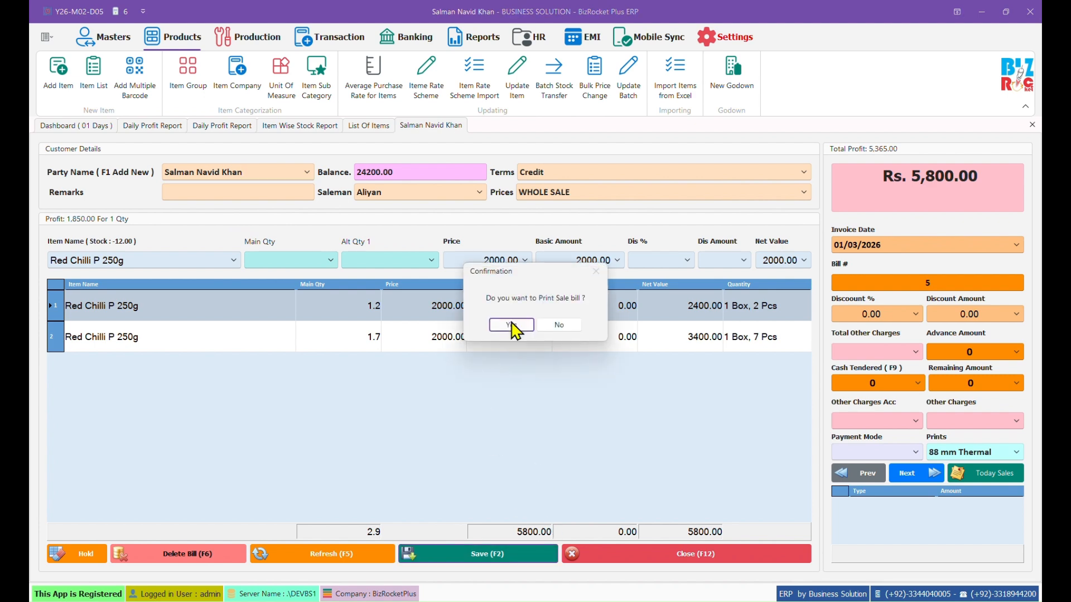
pyautogui.click(557, 328)
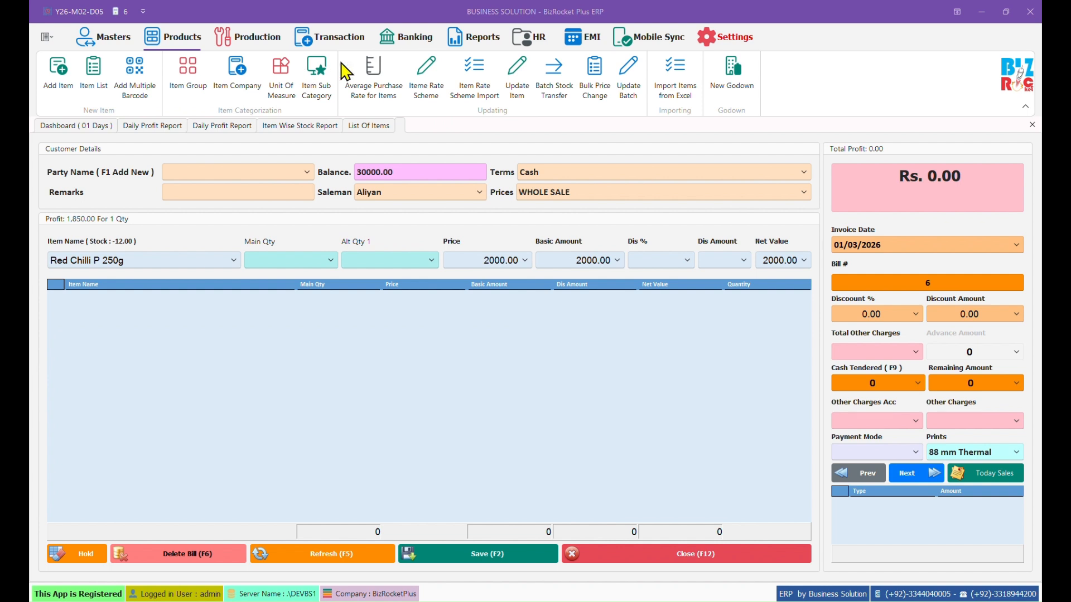
# Step: Load the order booker's date-wise loading summary for 01/03/2026 and print it as a Load Form
pyautogui.click(453, 39)
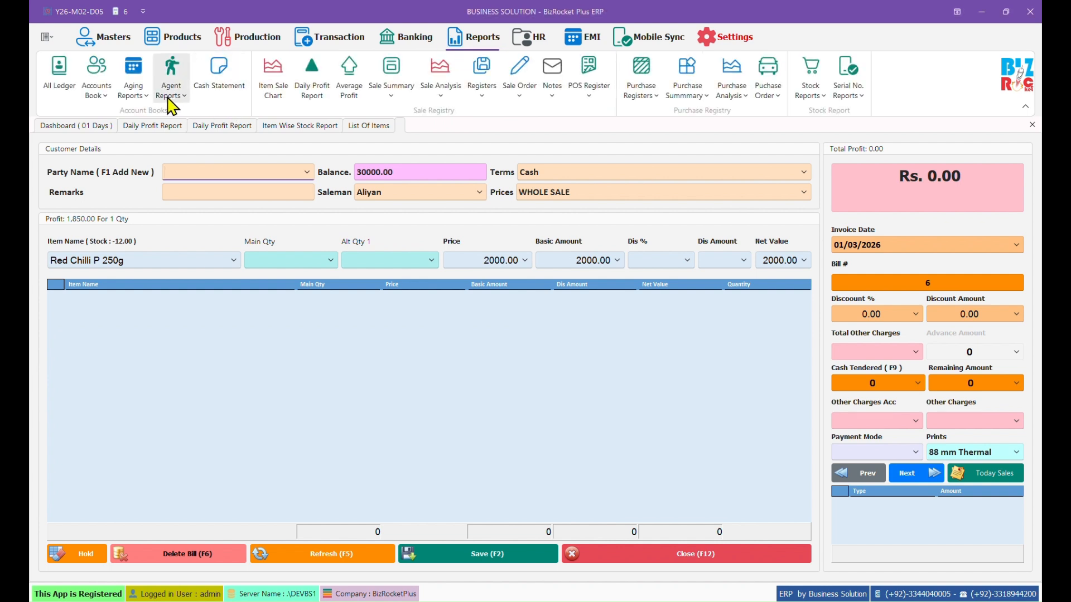
pyautogui.click(171, 82)
pyautogui.click(240, 295)
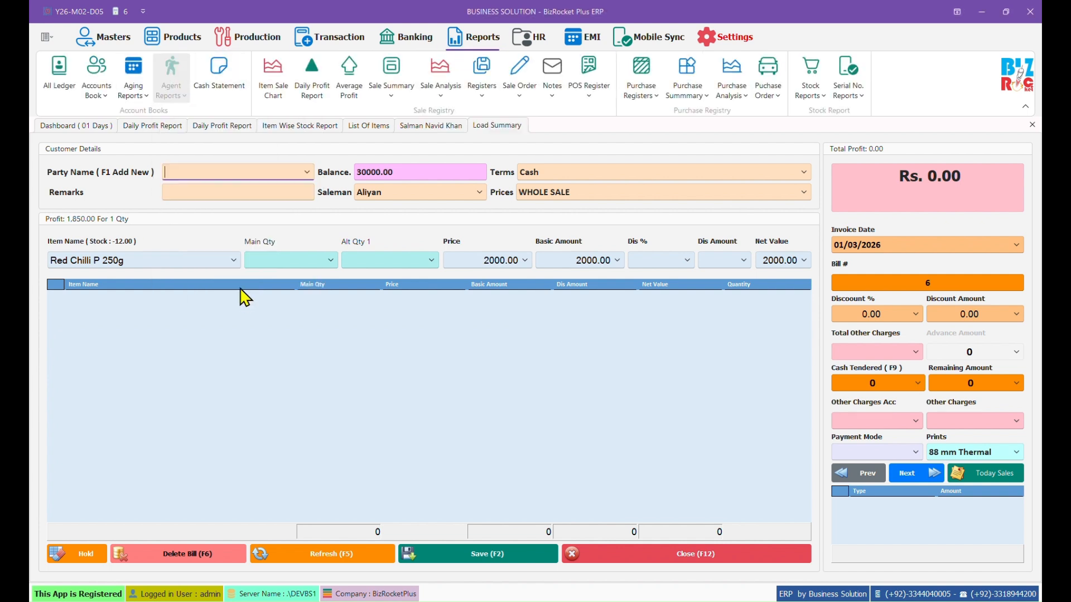
pyautogui.click(332, 170)
pyautogui.click(200, 226)
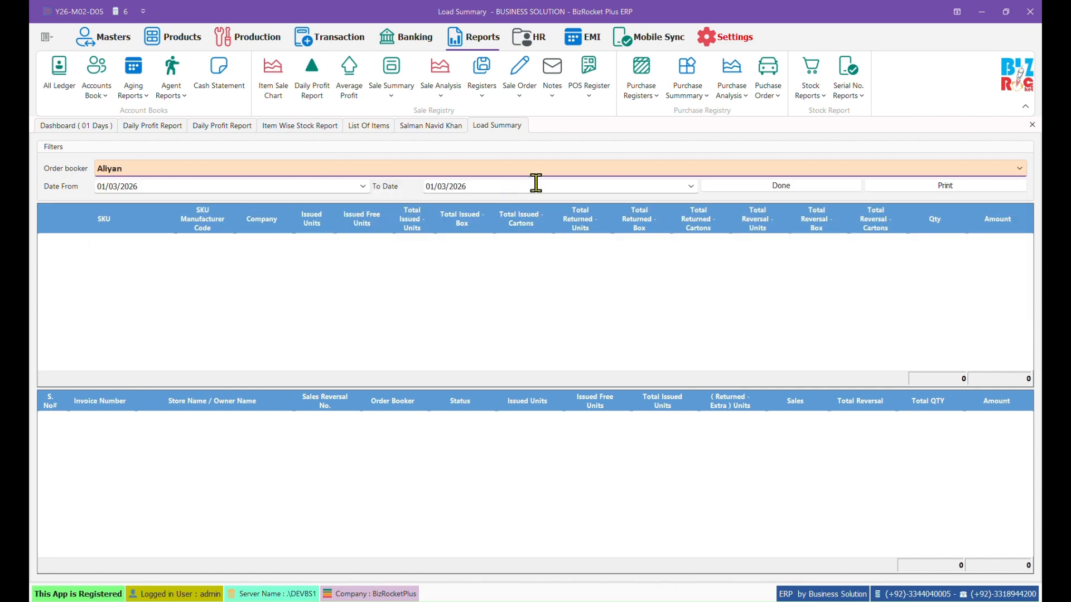
pyautogui.click(759, 186)
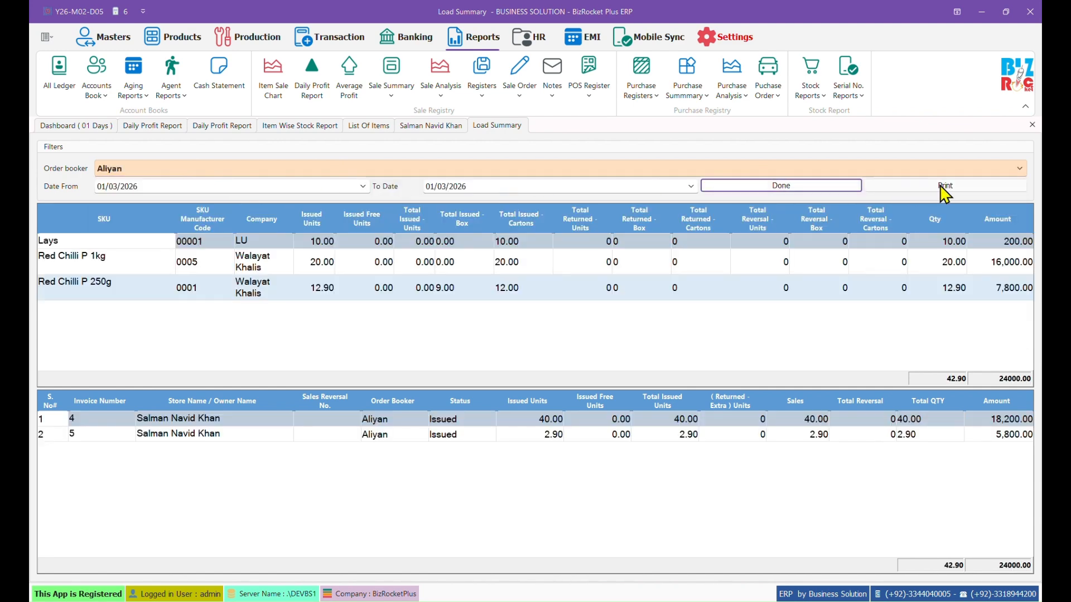
pyautogui.click(941, 187)
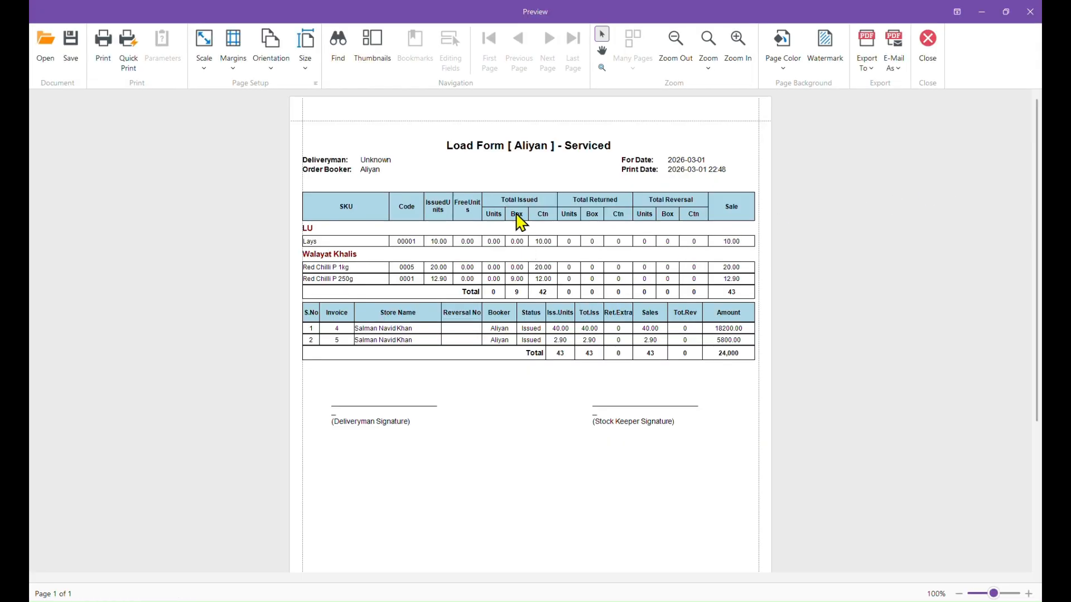
# Step: Check Red Chilli P 250g's 9.00 box and 12.00 carton issued units, then close the preview
pyautogui.moveTo(493, 221); pyautogui.dragTo(547, 226)
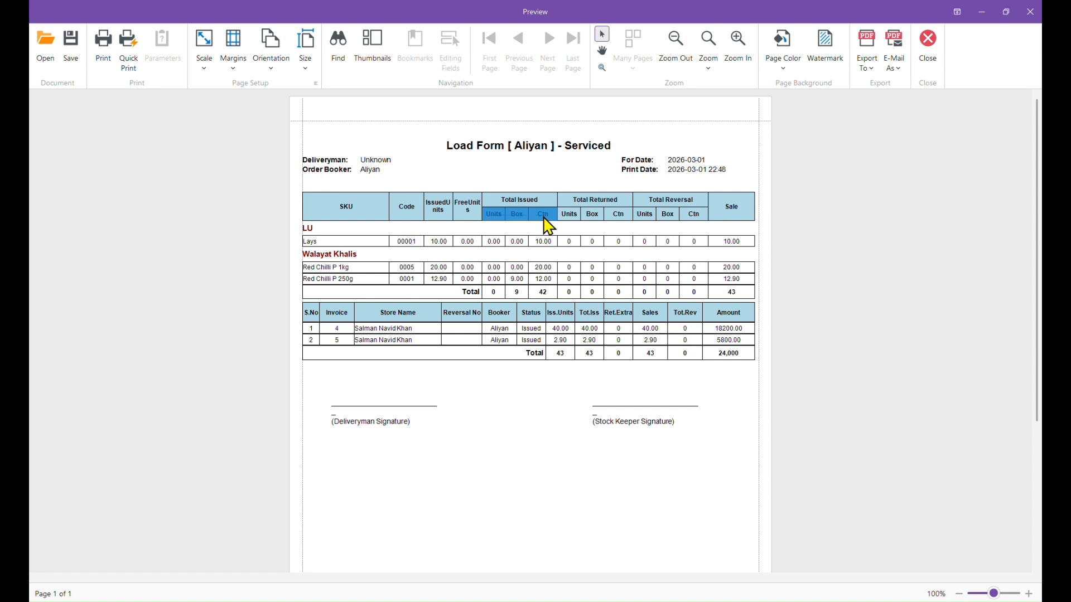
pyautogui.click(552, 278)
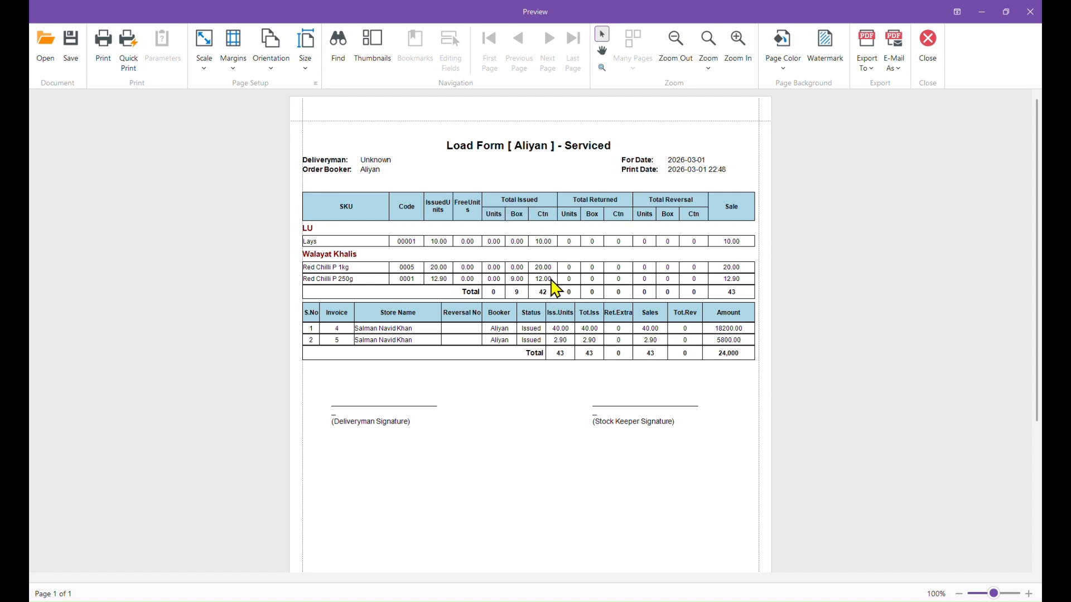
pyautogui.click(514, 279)
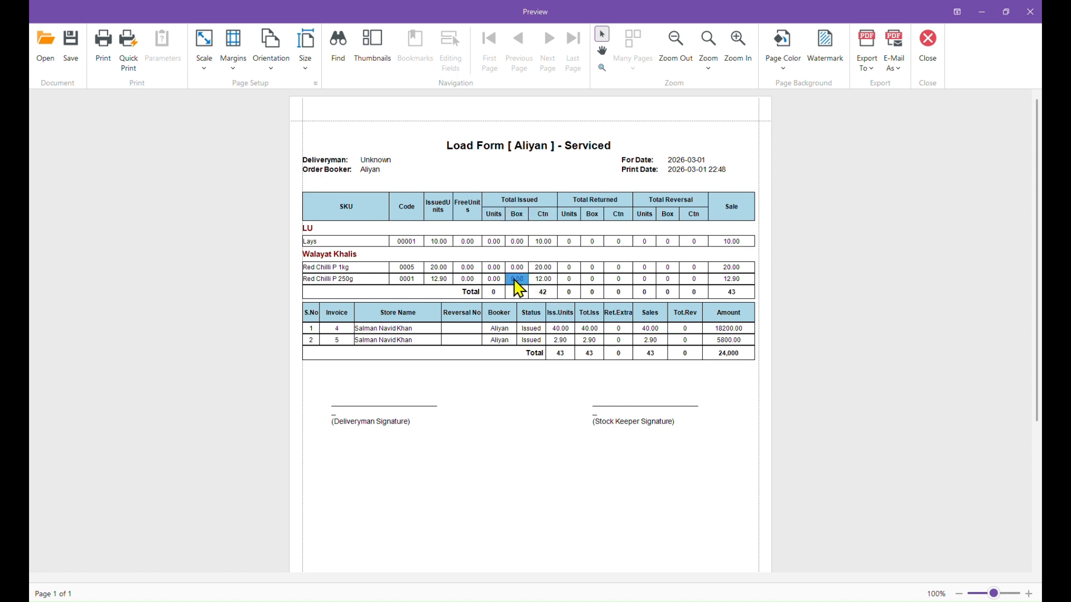
pyautogui.click(330, 279)
pyautogui.click(928, 56)
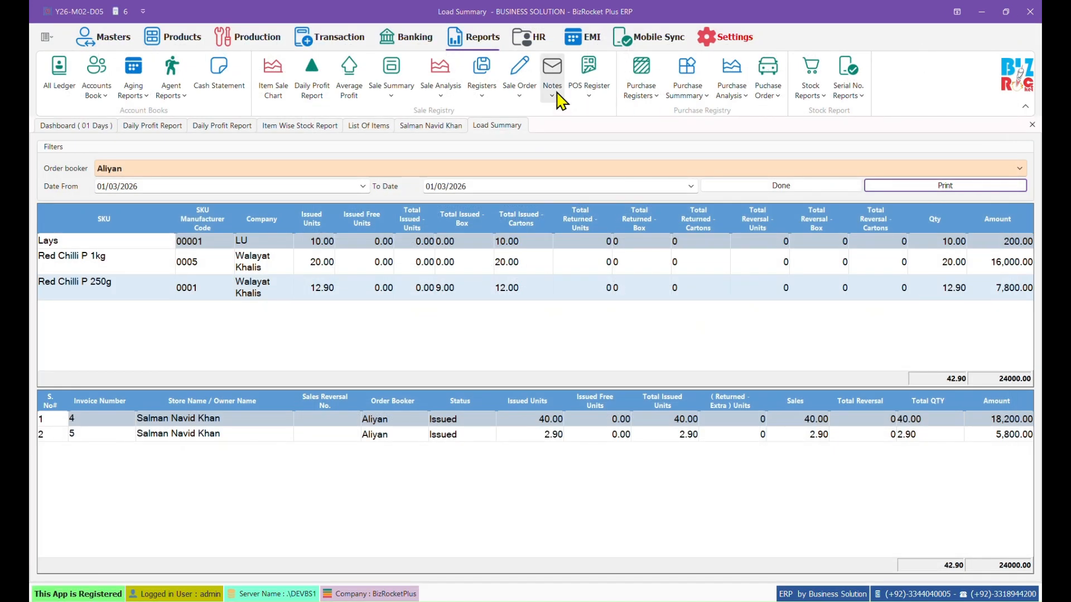
pyautogui.click(527, 40)
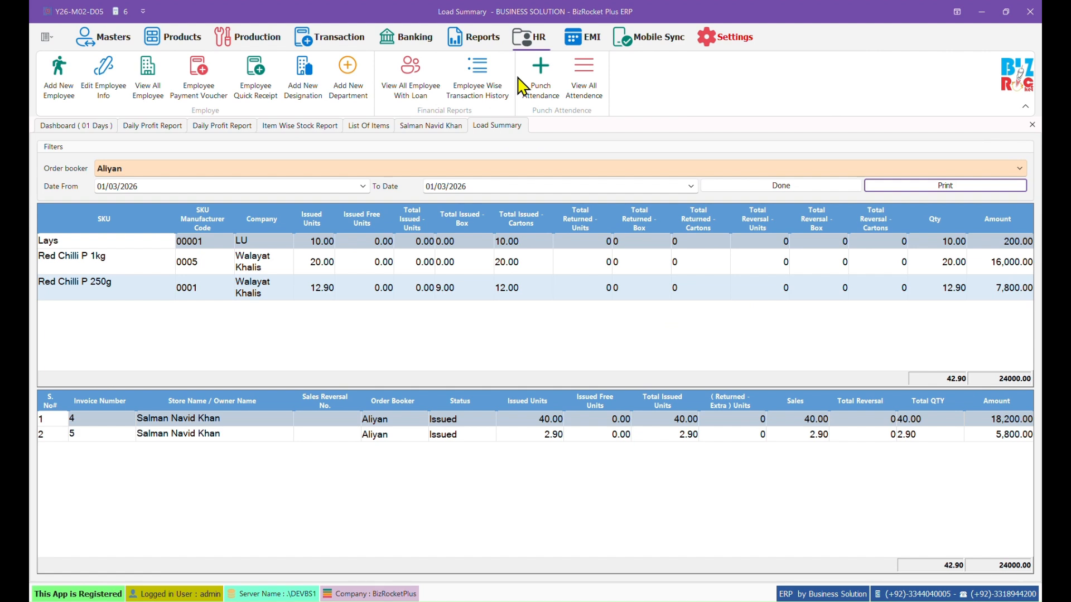
# Step: Look over the EMI features and open the Live Location map from Mobile Sync
pyautogui.click(583, 39)
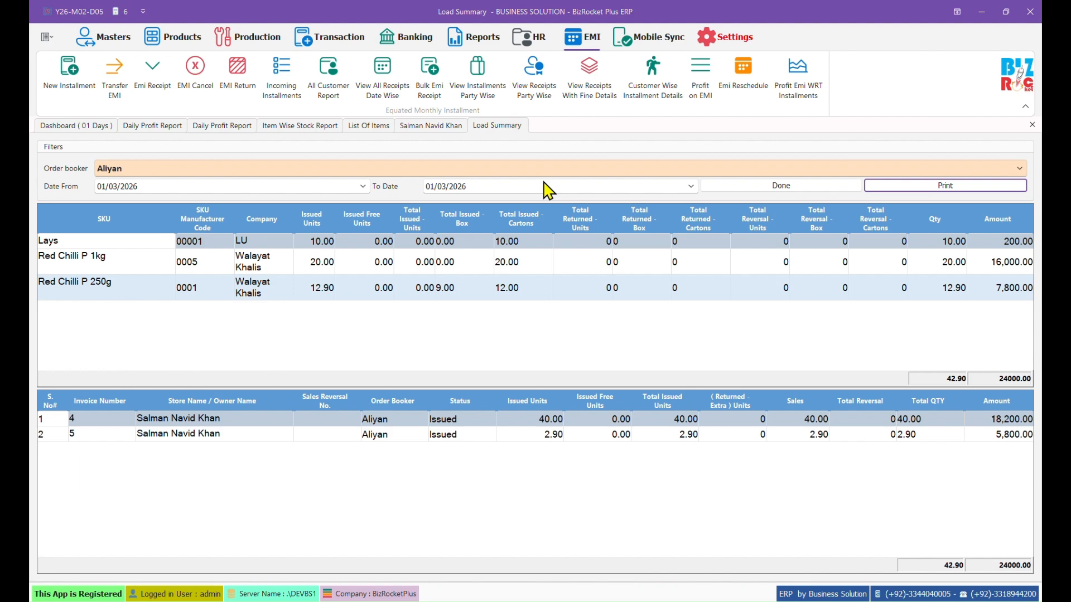
pyautogui.click(646, 43)
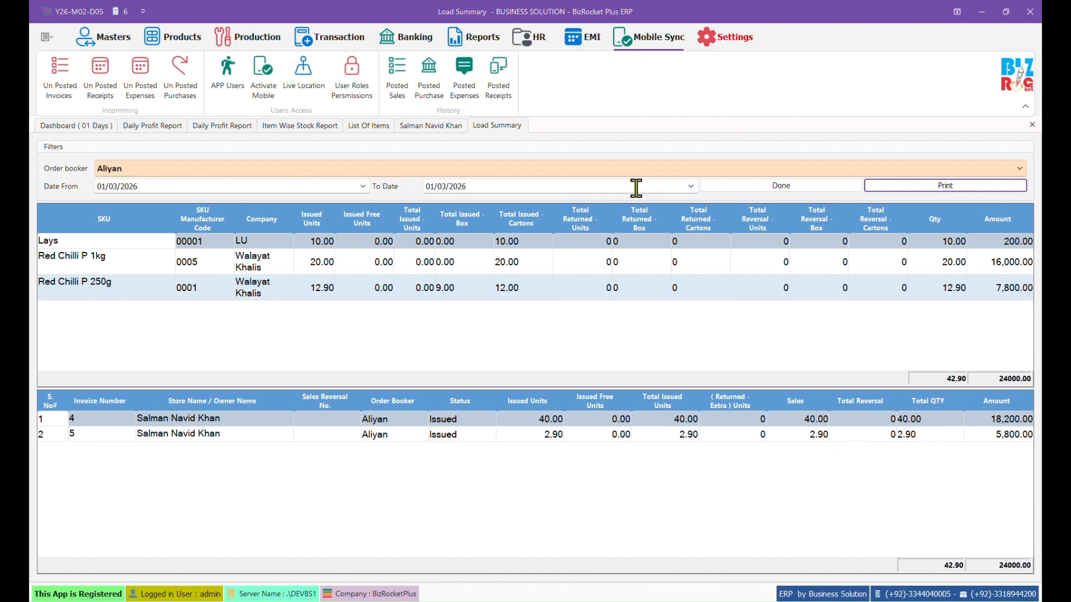
pyautogui.click(300, 76)
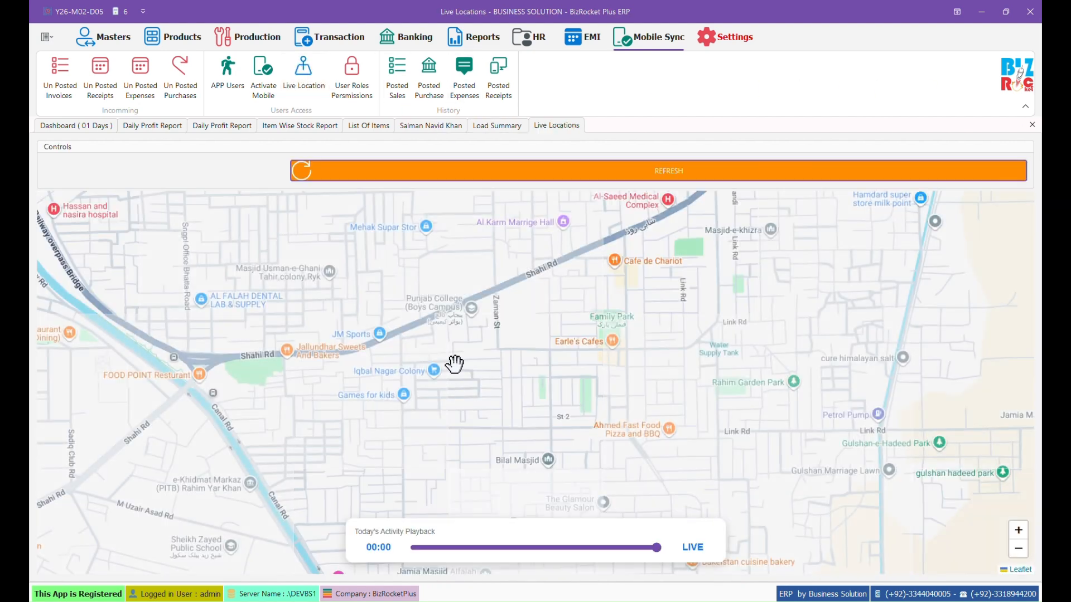
# Step: List all companies under Settings > Company, then return to the sales dashboard
pyautogui.click(711, 43)
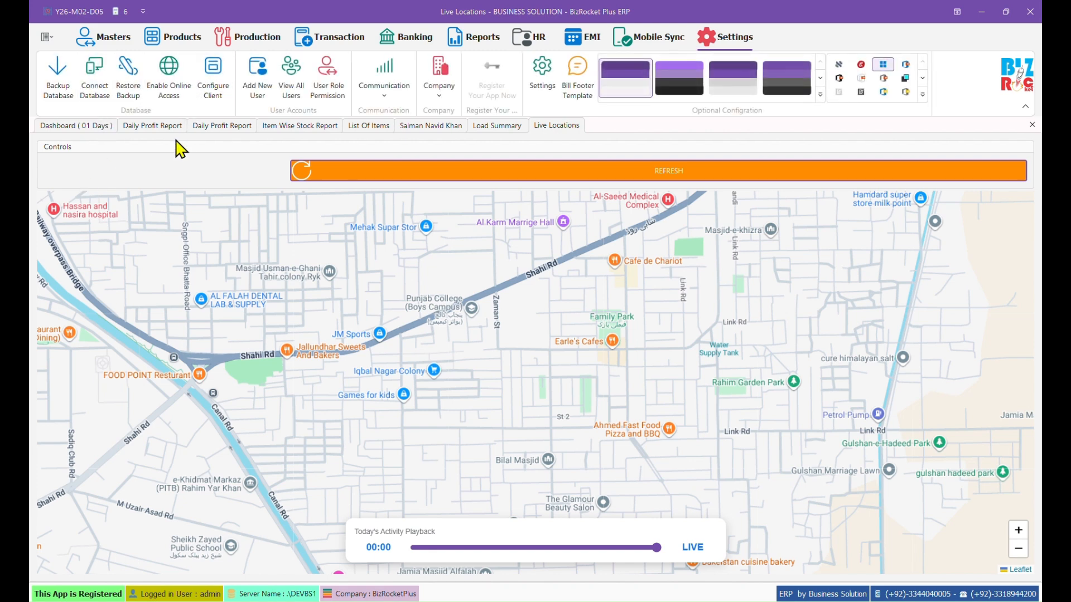
pyautogui.click(444, 102)
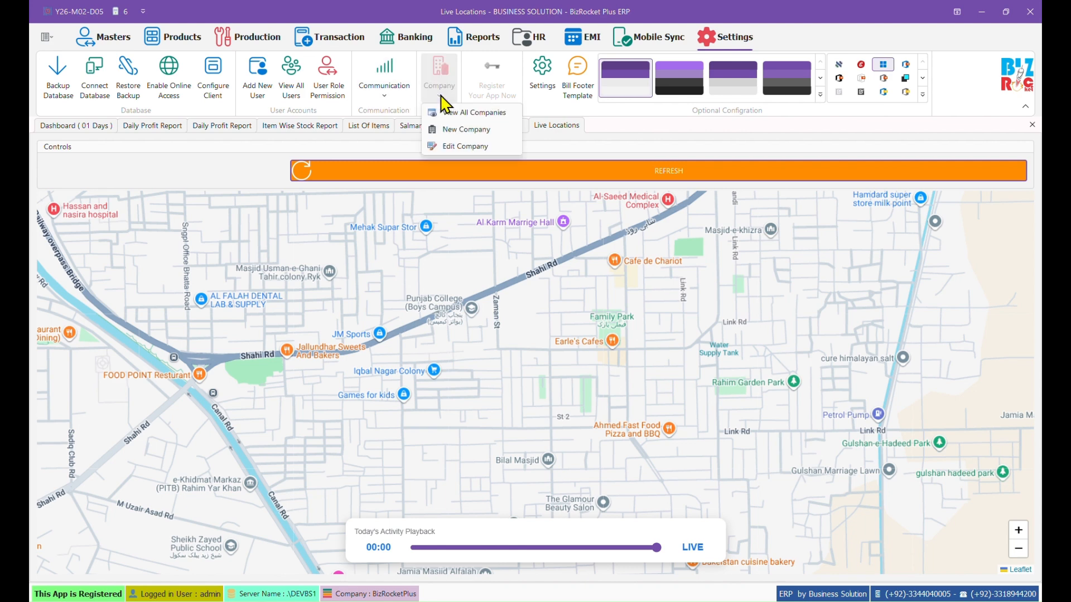
pyautogui.click(442, 114)
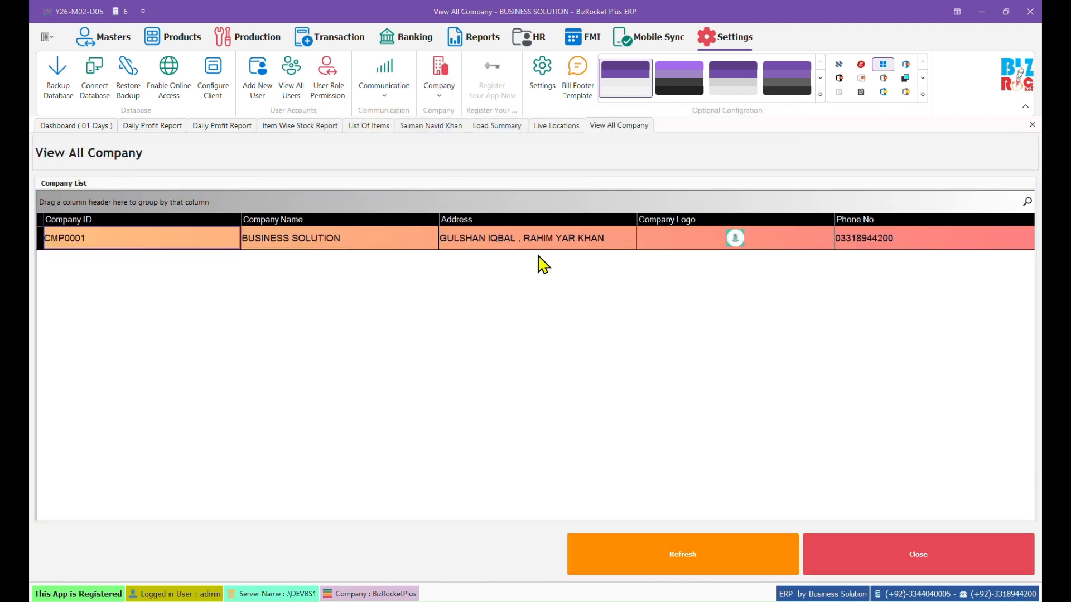
pyautogui.click(77, 124)
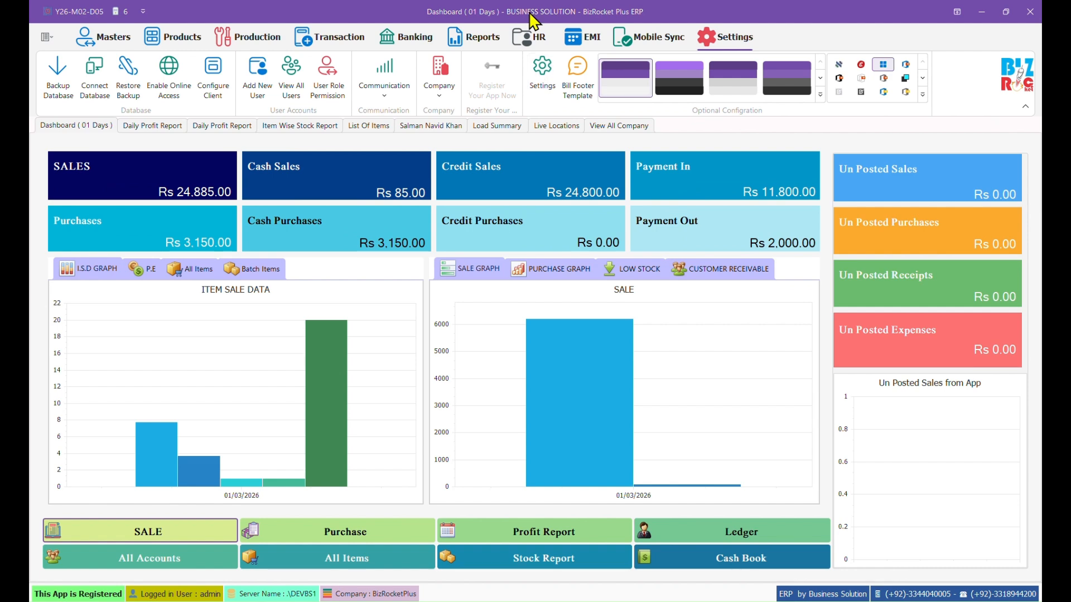
pyautogui.click(112, 38)
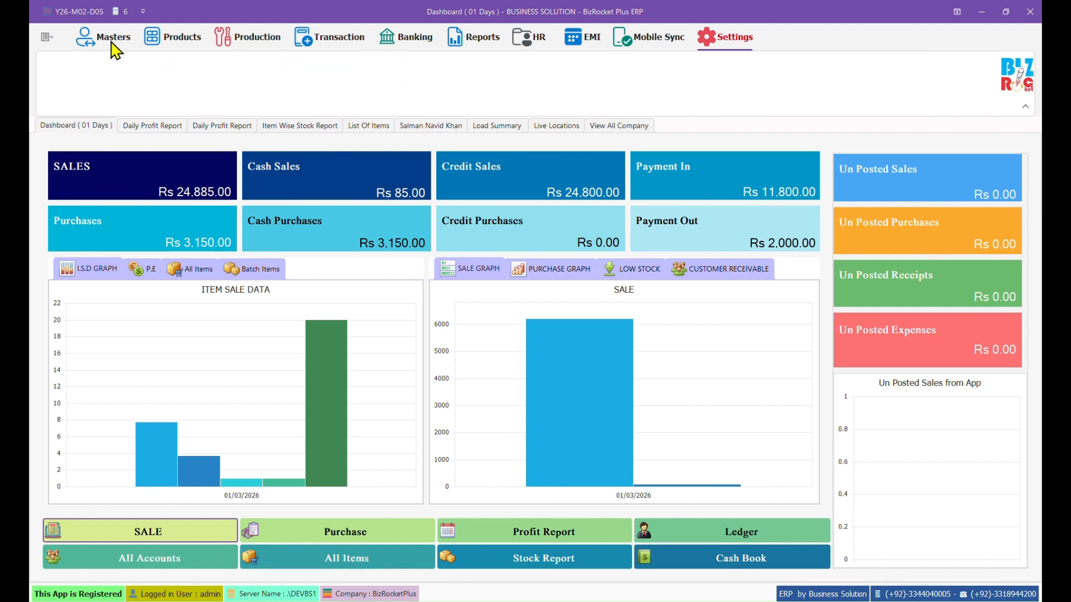